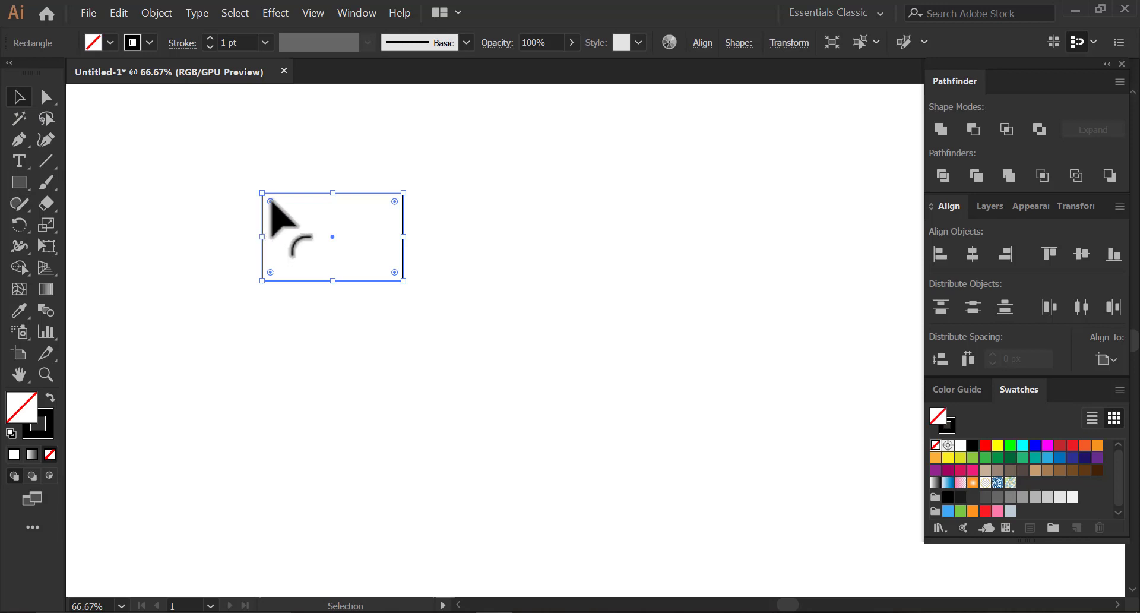
Round all four corners of the rectangle to a radius of about 15 px.
mouse_move(270, 202)
mouse_down()
mouse_move(278, 225)
mouse_move(271, 210)
mouse_up()
click(168, 256)
click(261, 228)
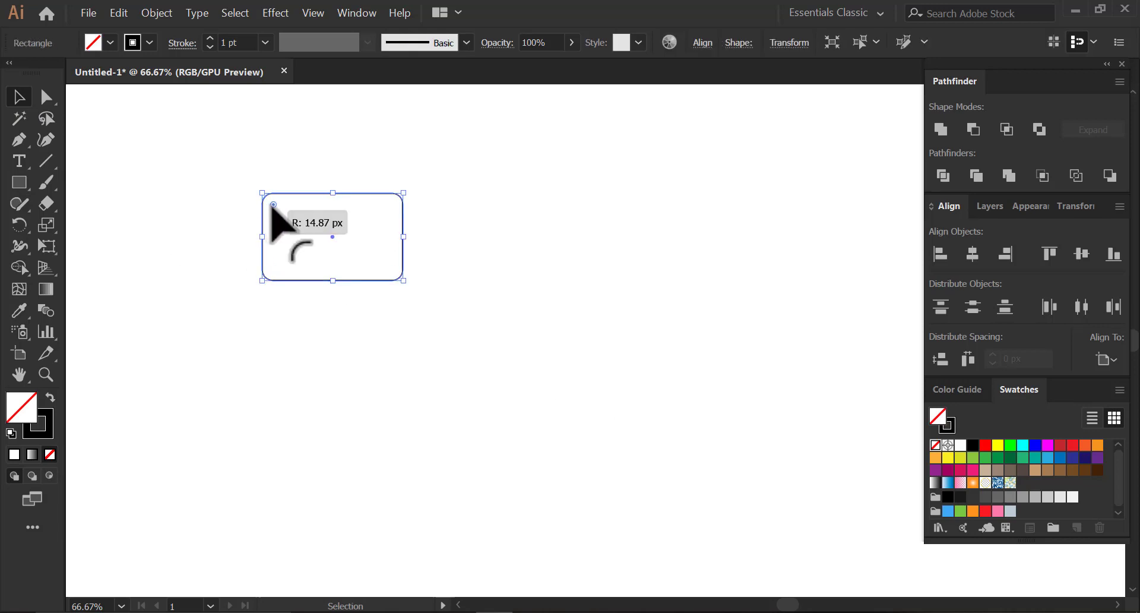
click(216, 186)
Create a three-sided polygon with a 50 px radius and place it just left of the rounded rectangle.
key(z)
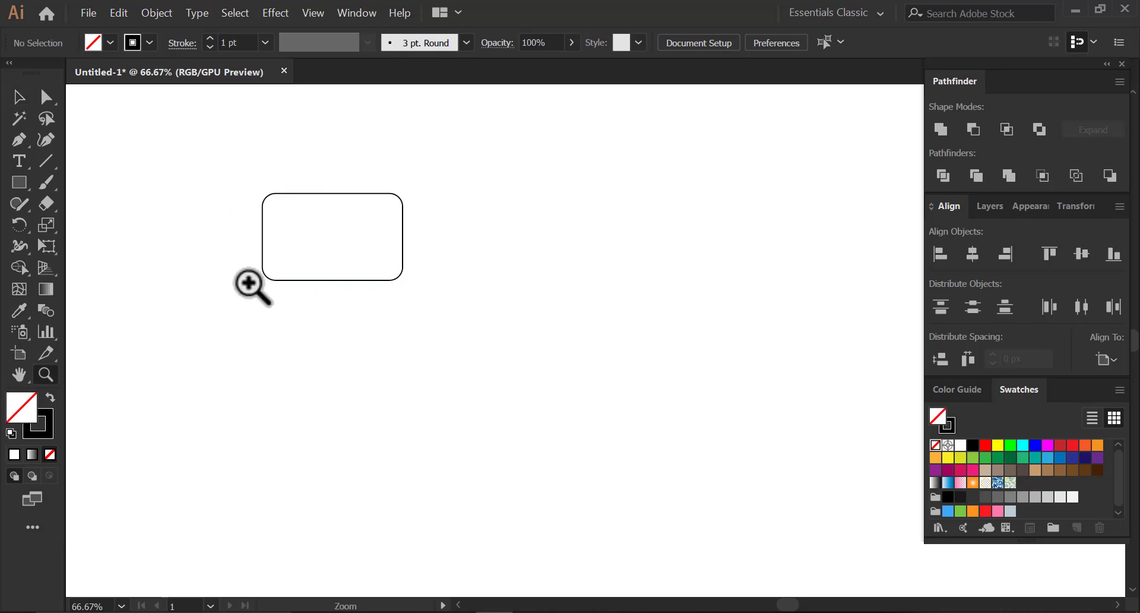
drag(244, 278, 346, 346)
key(space)
drag(380, 288, 410, 282)
drag(13, 190, 92, 249)
click(93, 249)
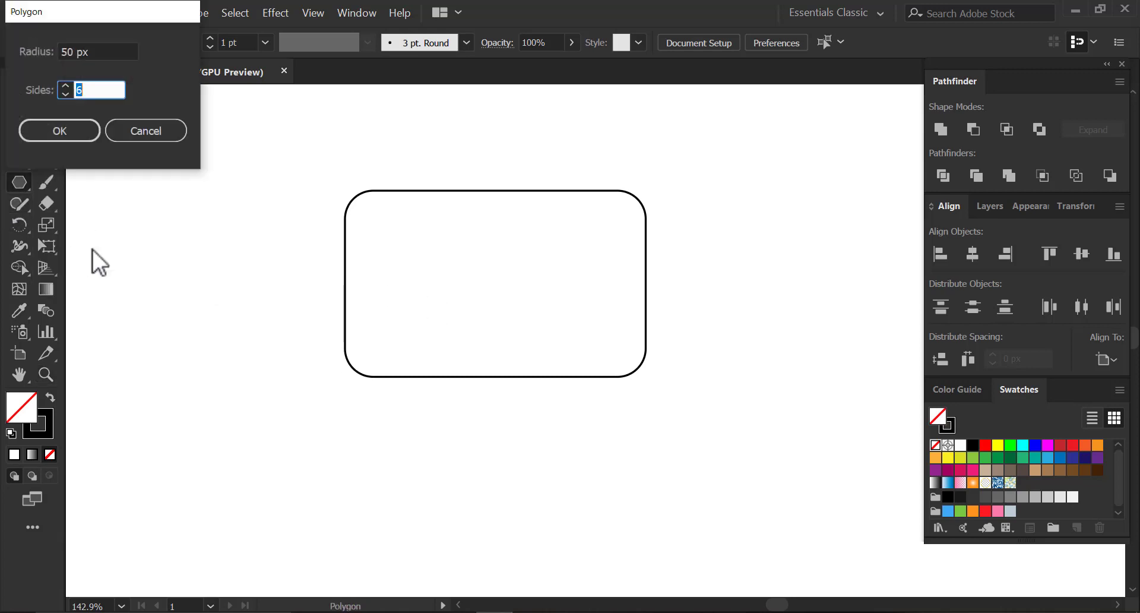
click(66, 94)
click(66, 94)
click(65, 123)
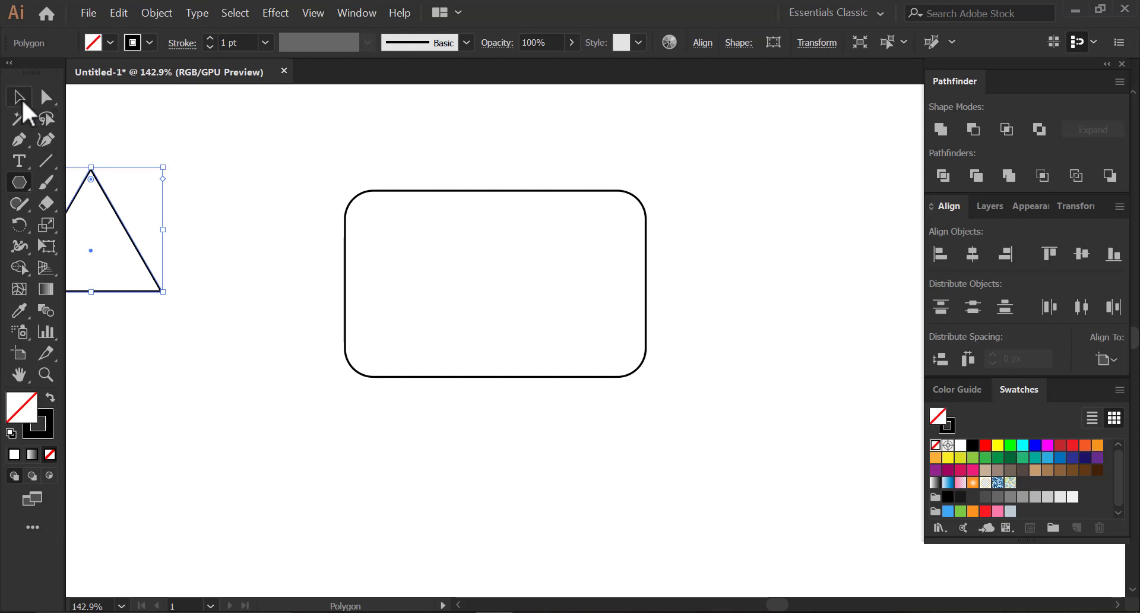
click(21, 97)
drag(127, 232, 240, 279)
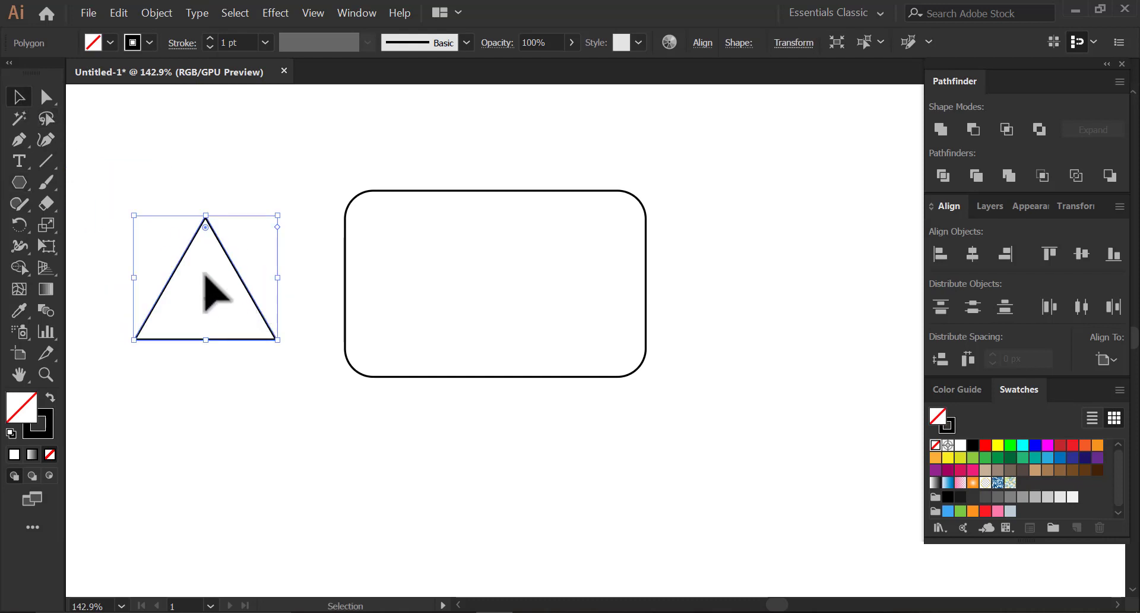
Round the triangle's corners and add a smaller copy overlapping its right side.
drag(204, 225, 208, 248)
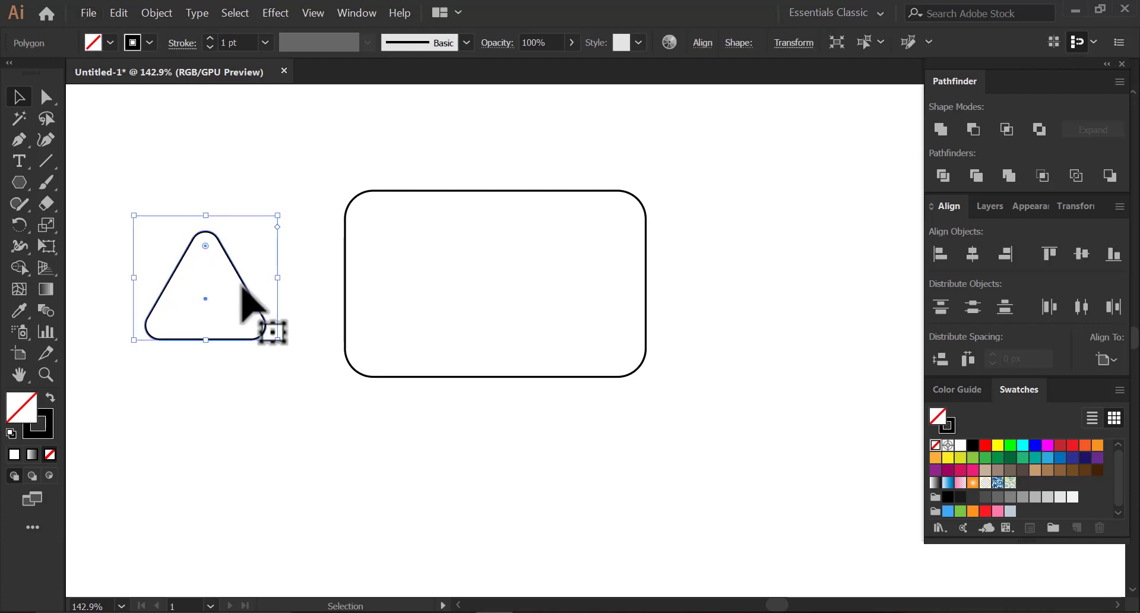
drag(249, 300, 334, 300)
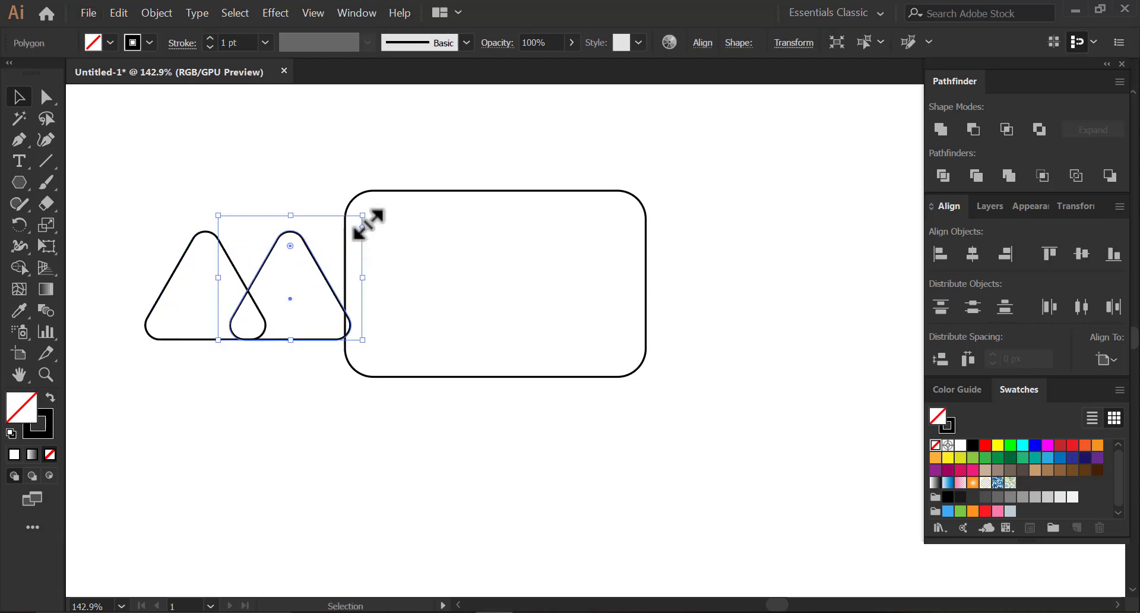
drag(362, 217, 319, 258)
Move both triangles together onto the rectangle's lower left, with their bases on its bottom edge.
drag(198, 178, 380, 377)
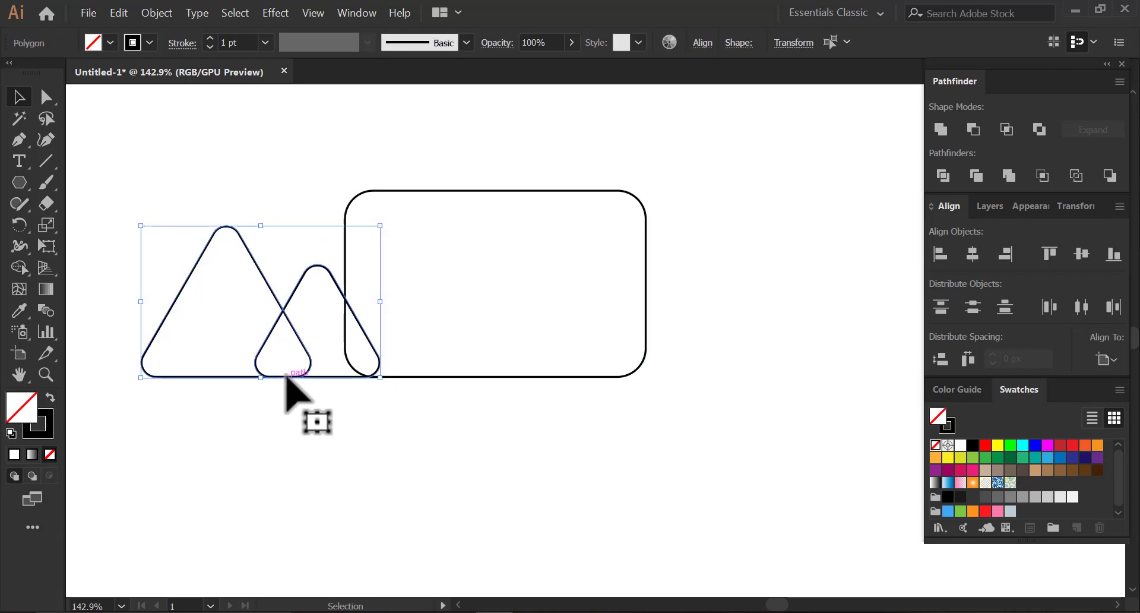
drag(287, 374, 426, 377)
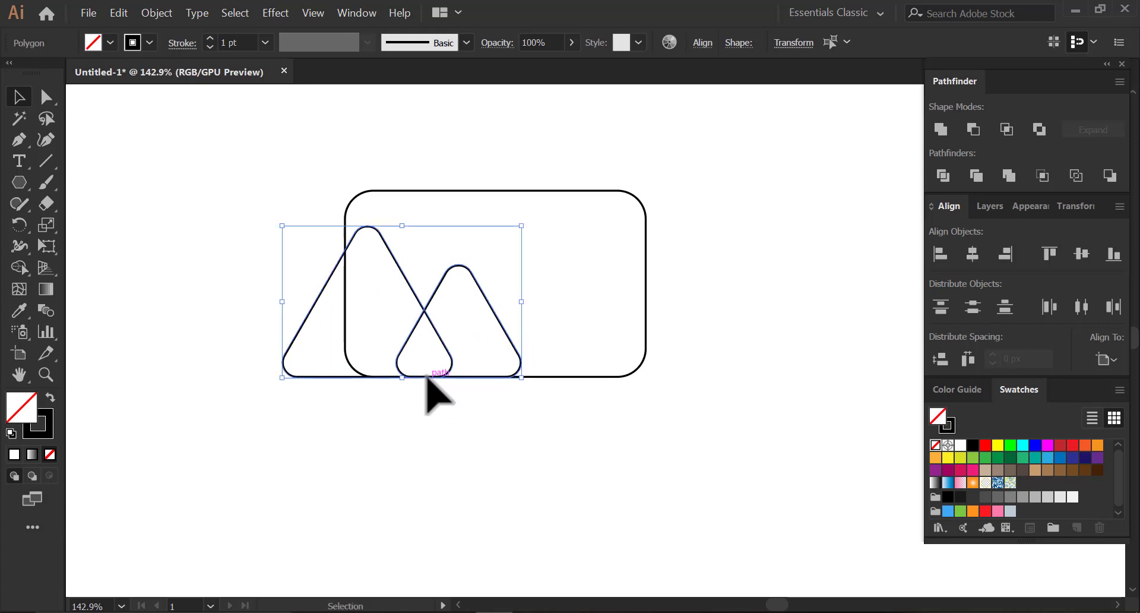
click(630, 411)
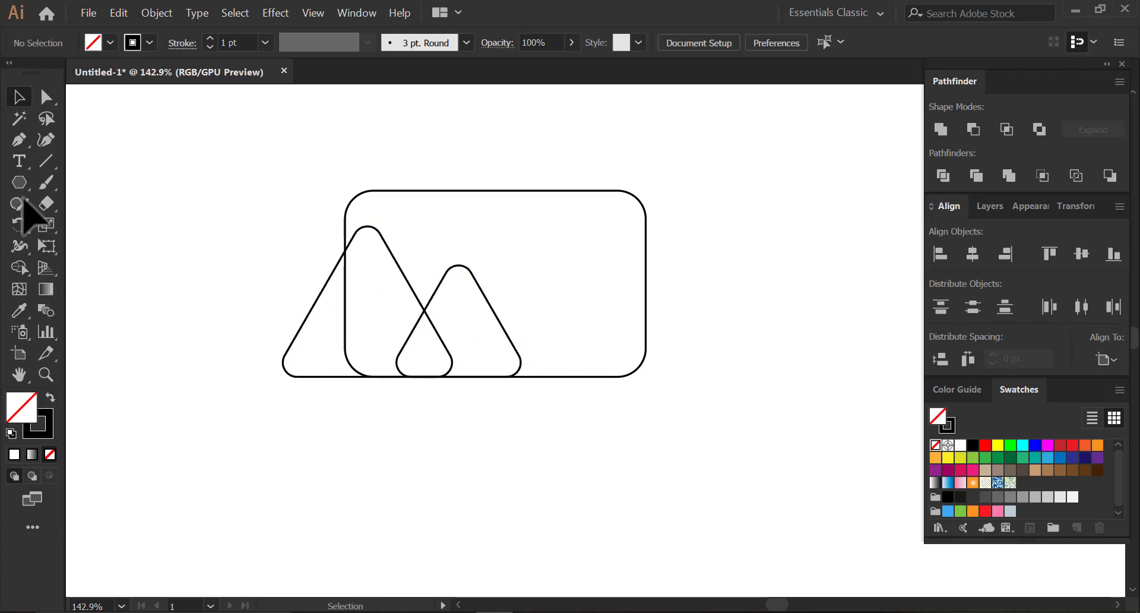
Draw a small circle with the Ellipse tool inside the upper right area of the rounded rectangle as a sun.
click(20, 182)
drag(20, 180, 65, 224)
drag(542, 230, 564, 298)
key(v)
click(653, 286)
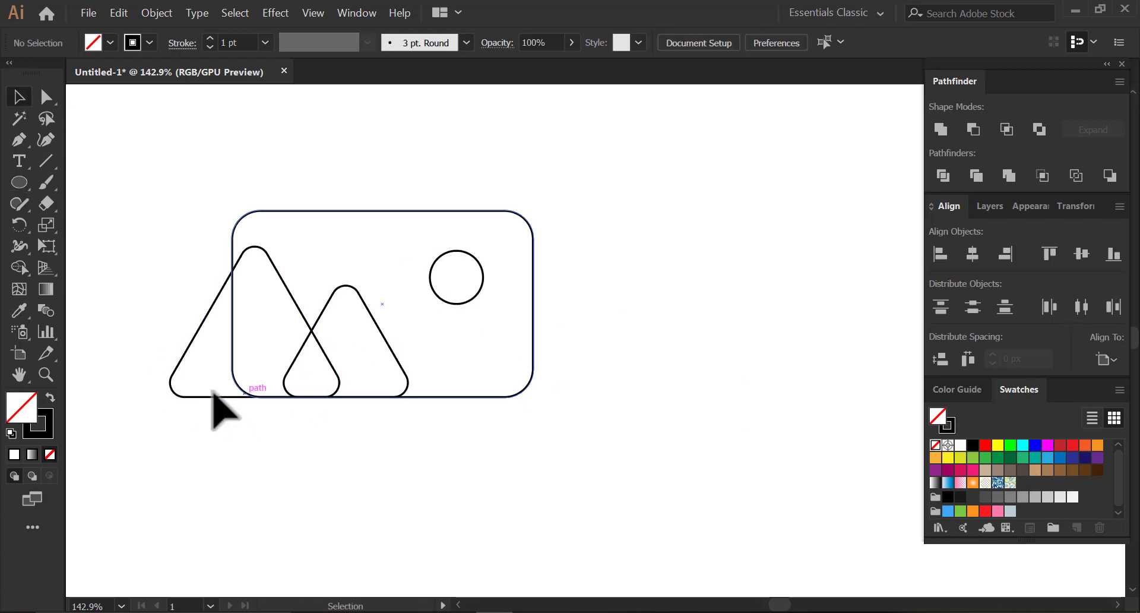
Fill both triangles with green 39B54A and unite them into a single mountain shape.
drag(156, 350, 301, 356)
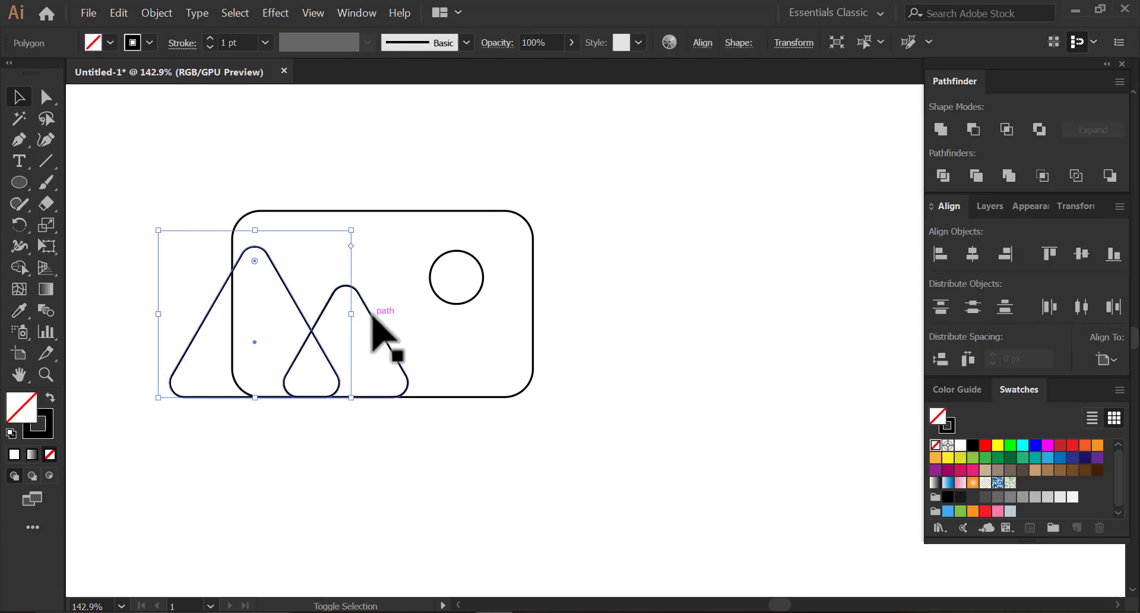
click(1010, 458)
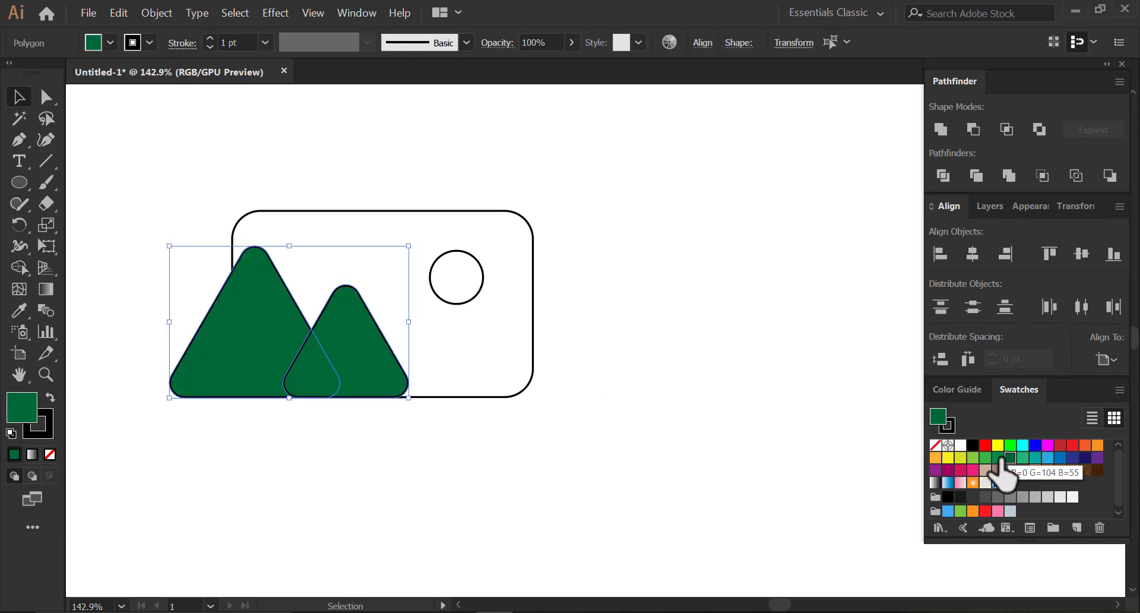
click(985, 457)
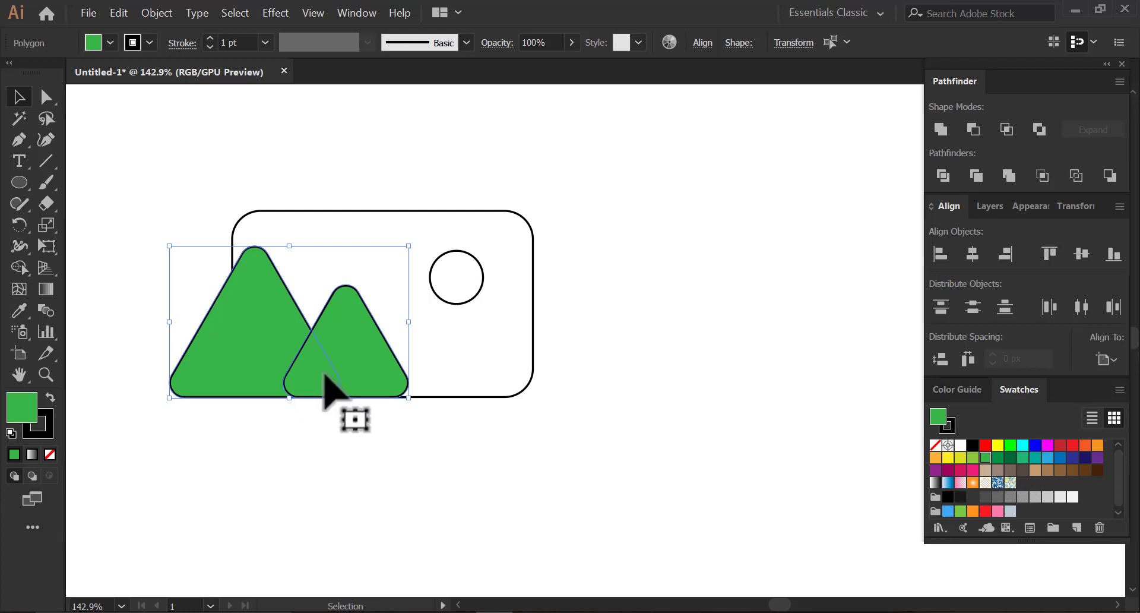
click(939, 129)
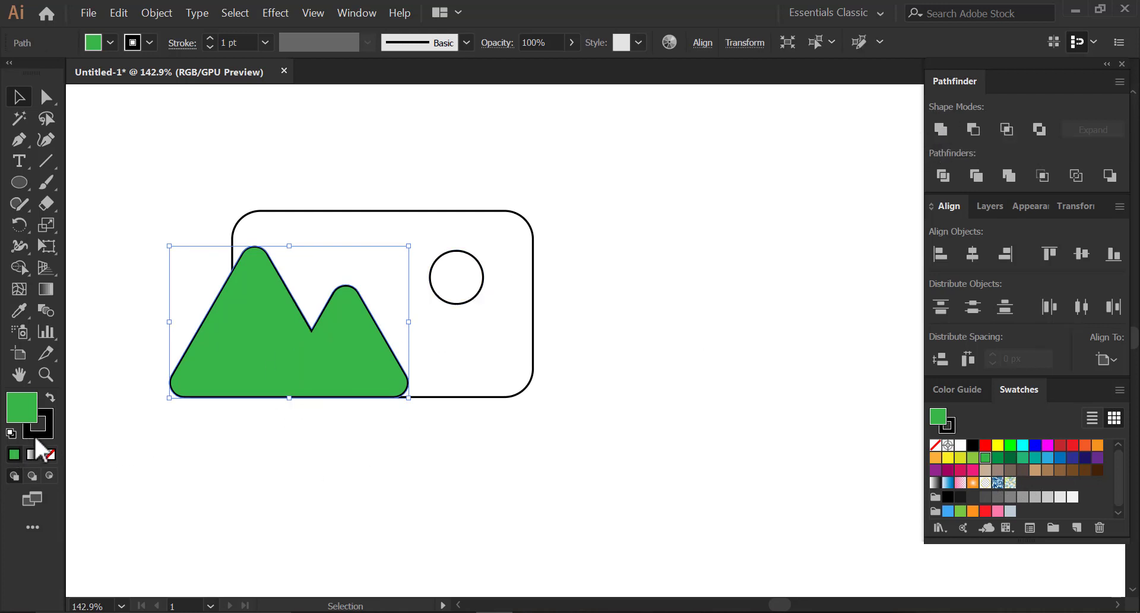
Remove the mountain shape's stroke and set its opacity to 85%.
key(x)
click(50, 454)
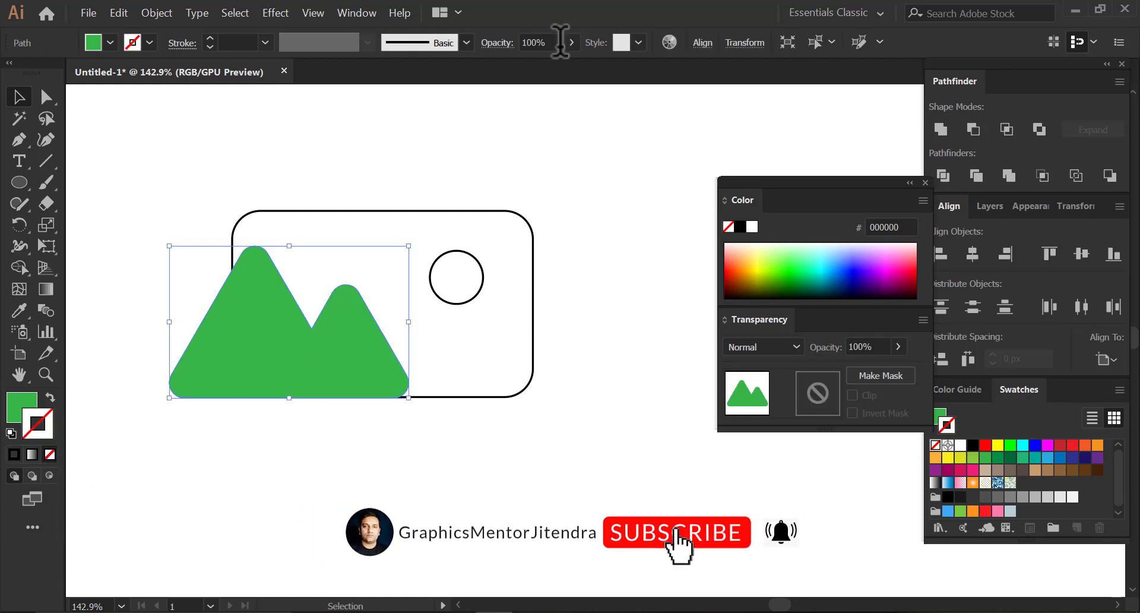
click(516, 43)
text(85)
key(Return)
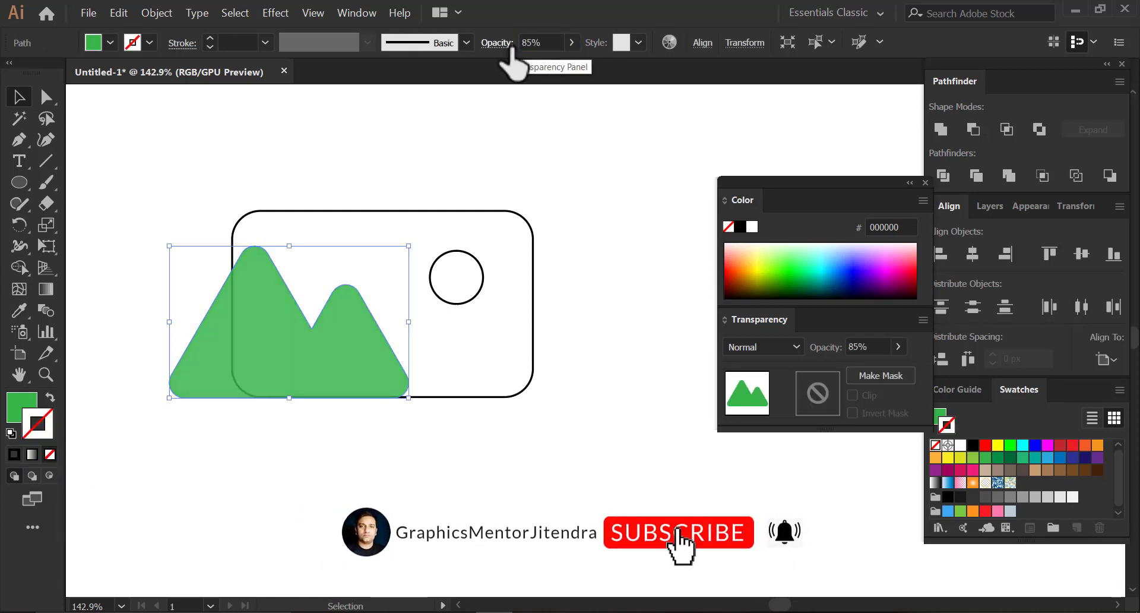
click(419, 136)
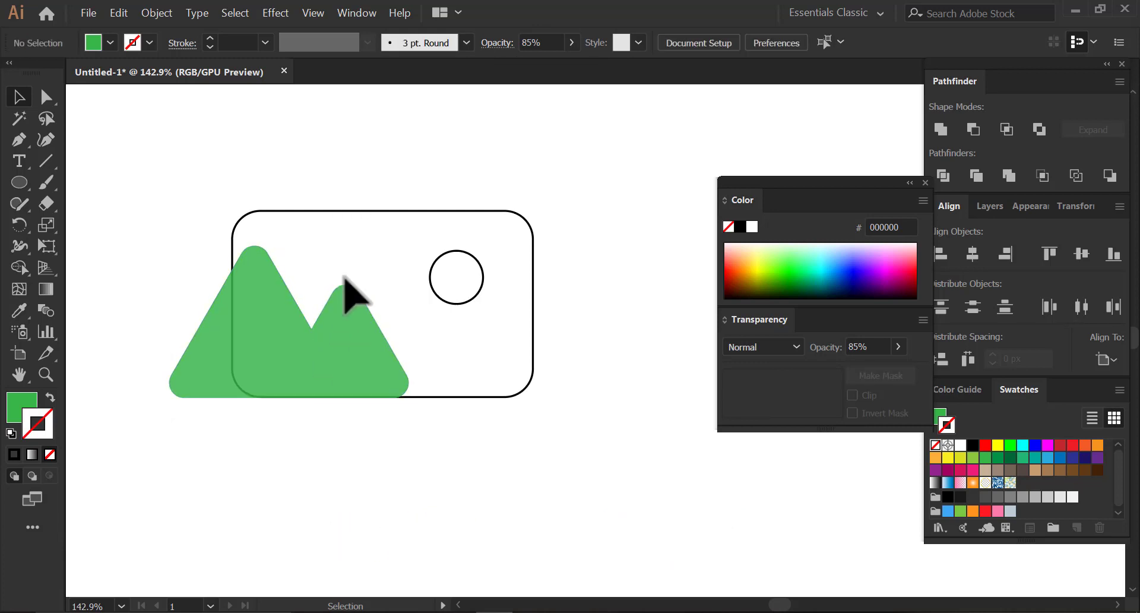
Give the rounded rectangle an orange F7931E fill and no stroke.
click(386, 214)
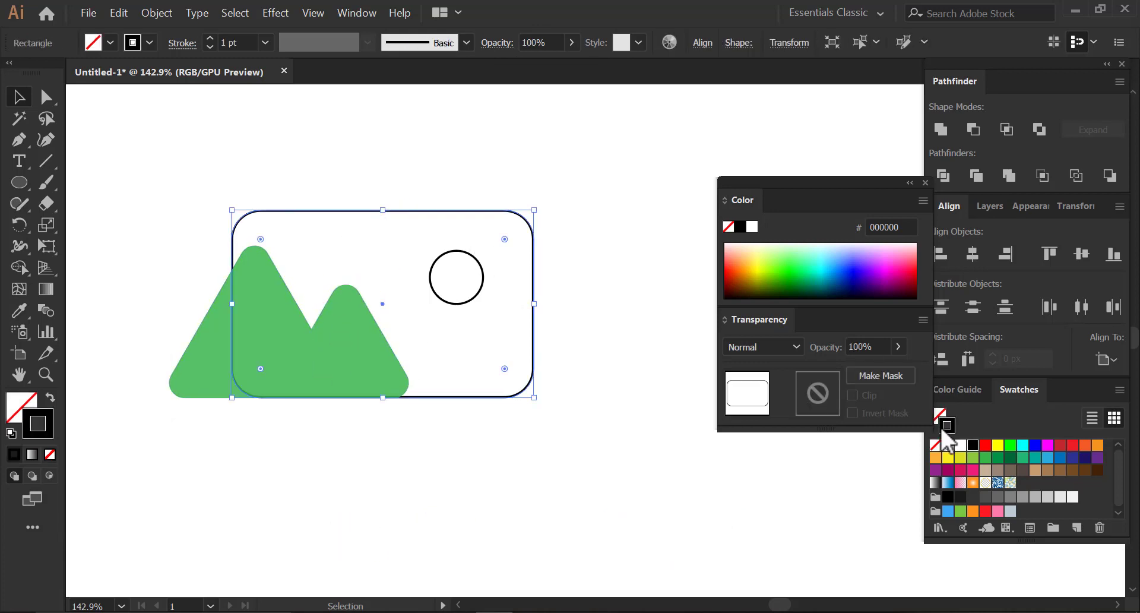
click(1095, 445)
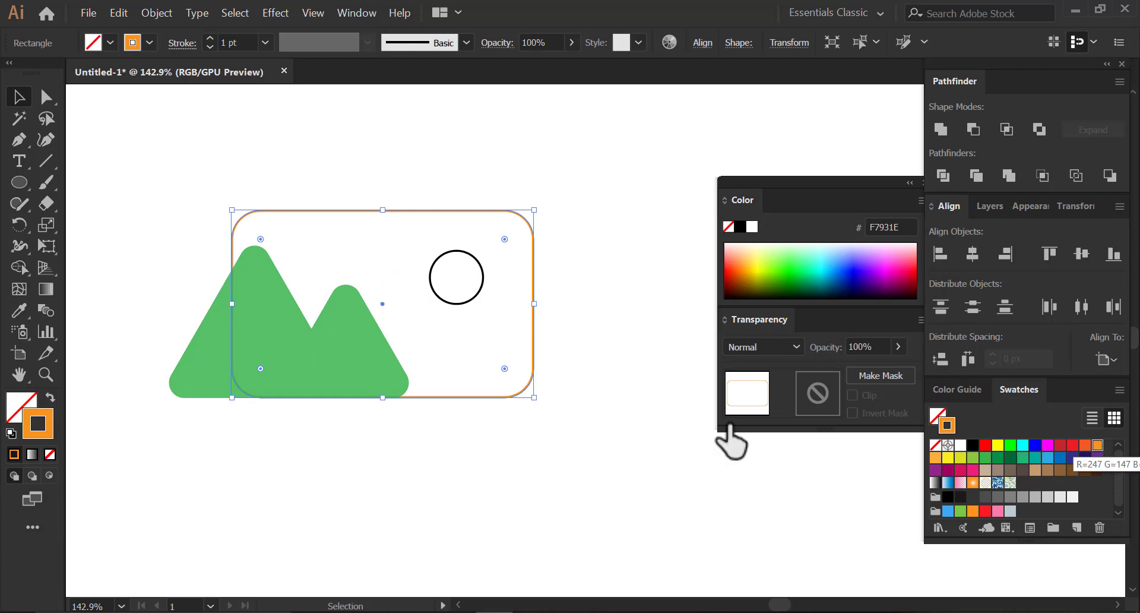
key(shift+x)
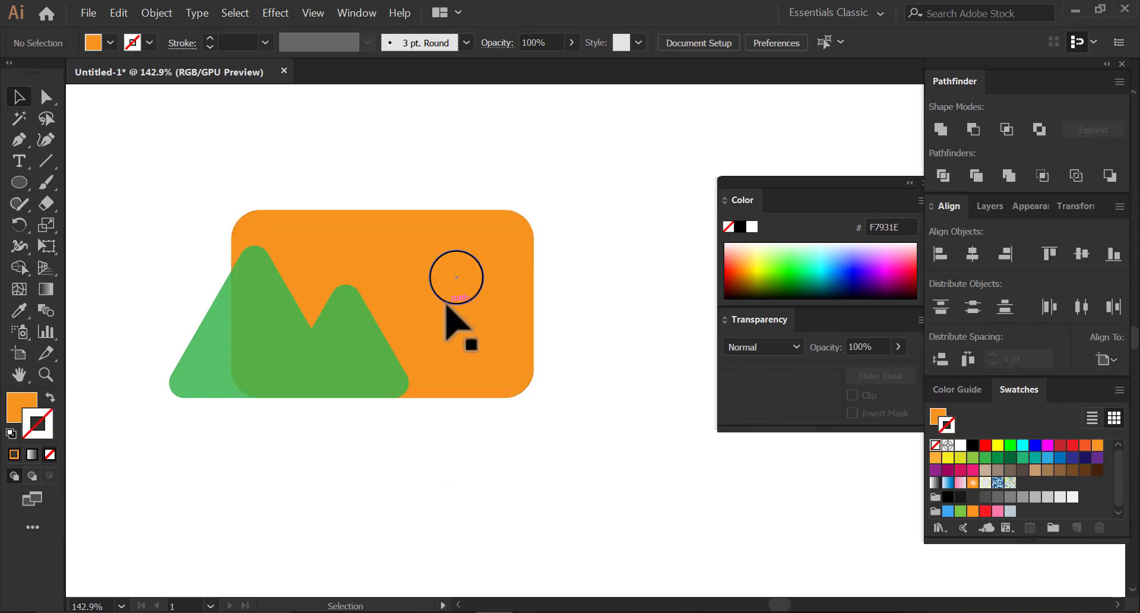
Give the sun circle a white fill and no stroke.
click(446, 303)
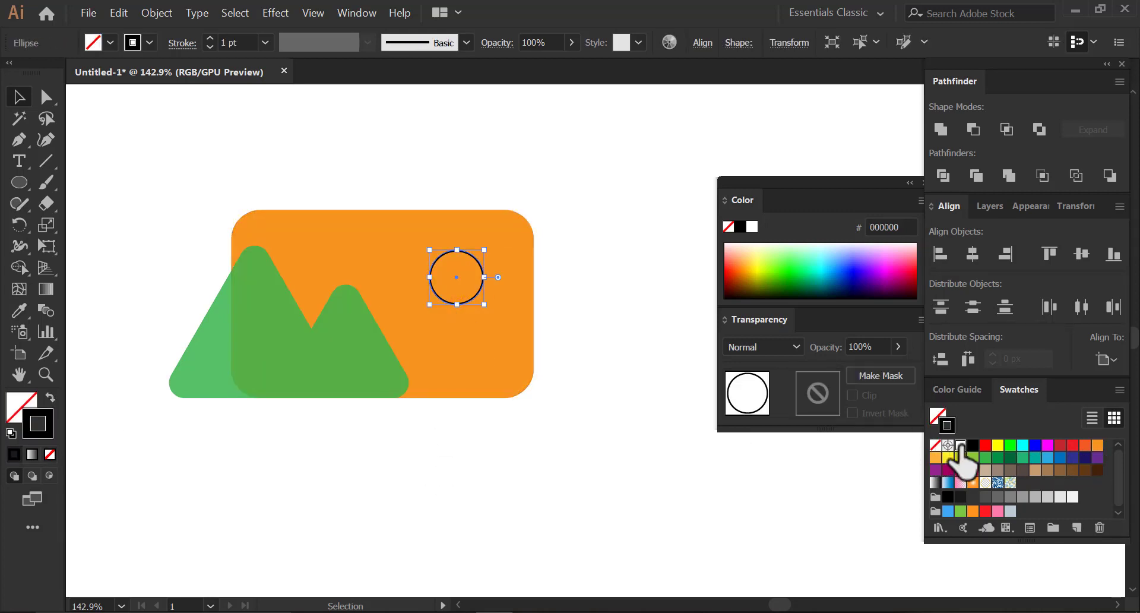
click(960, 446)
click(49, 397)
click(596, 429)
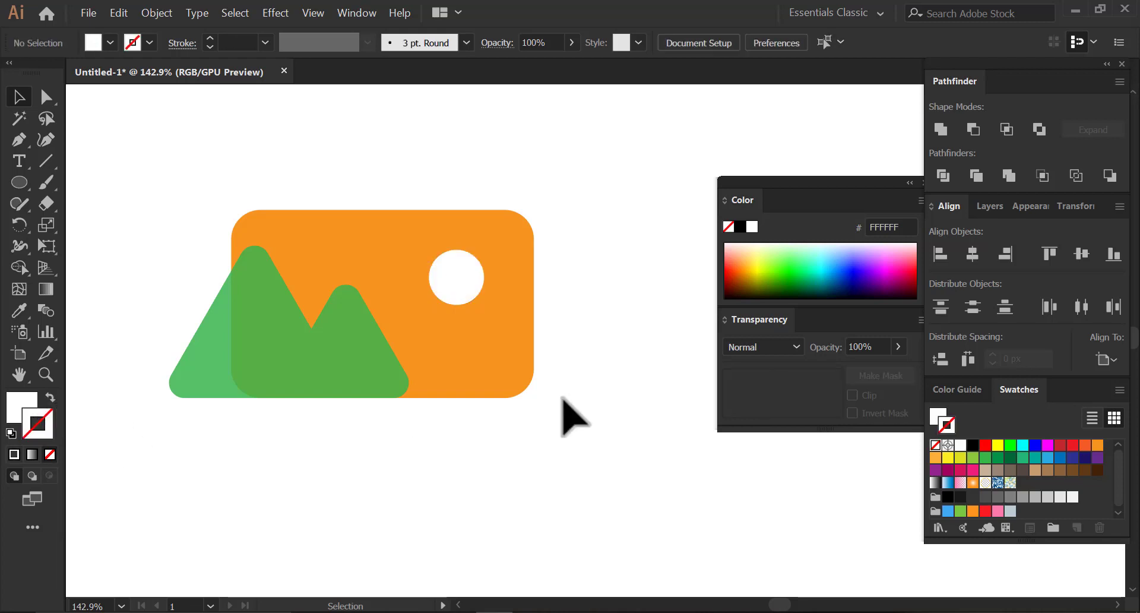
Recolor the mountain shape with a yellow FCEE21 fill and no stroke.
click(356, 377)
click(948, 458)
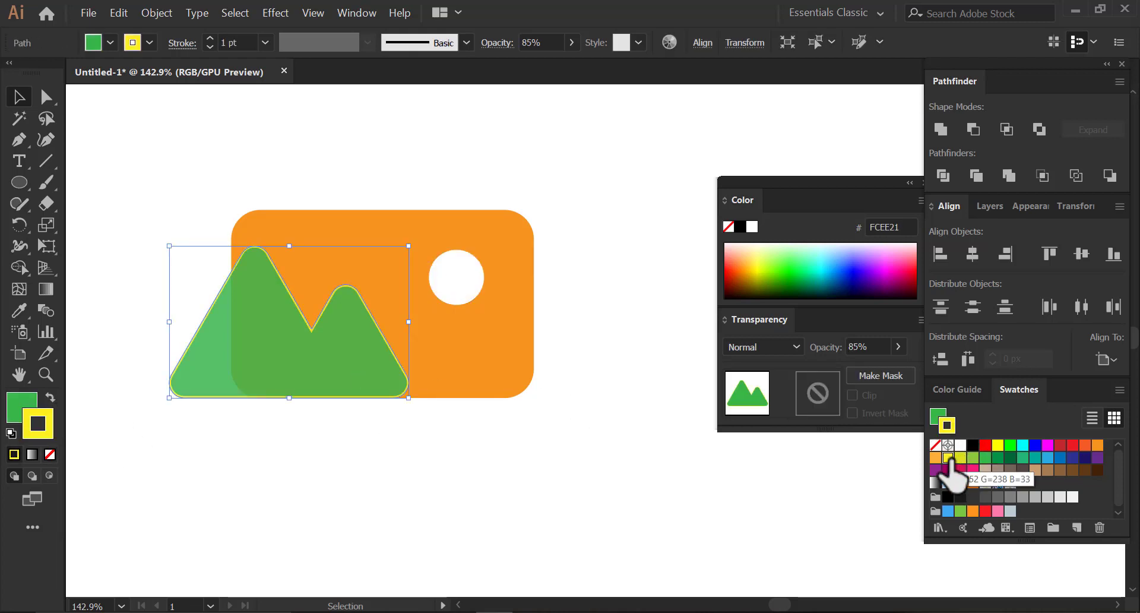
click(51, 396)
click(349, 468)
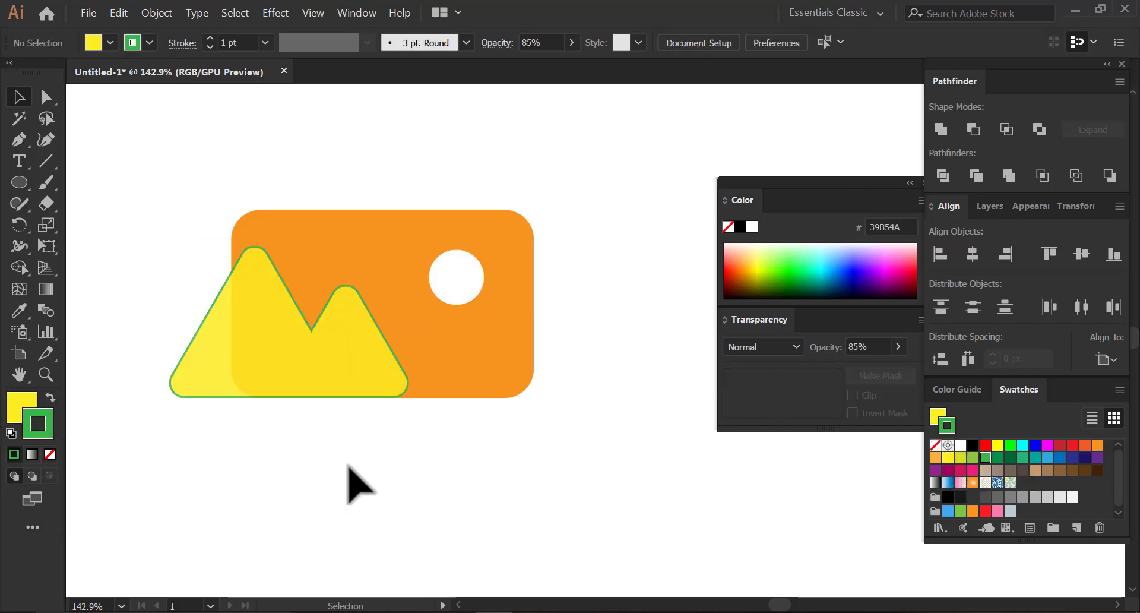
click(234, 392)
click(48, 452)
click(206, 466)
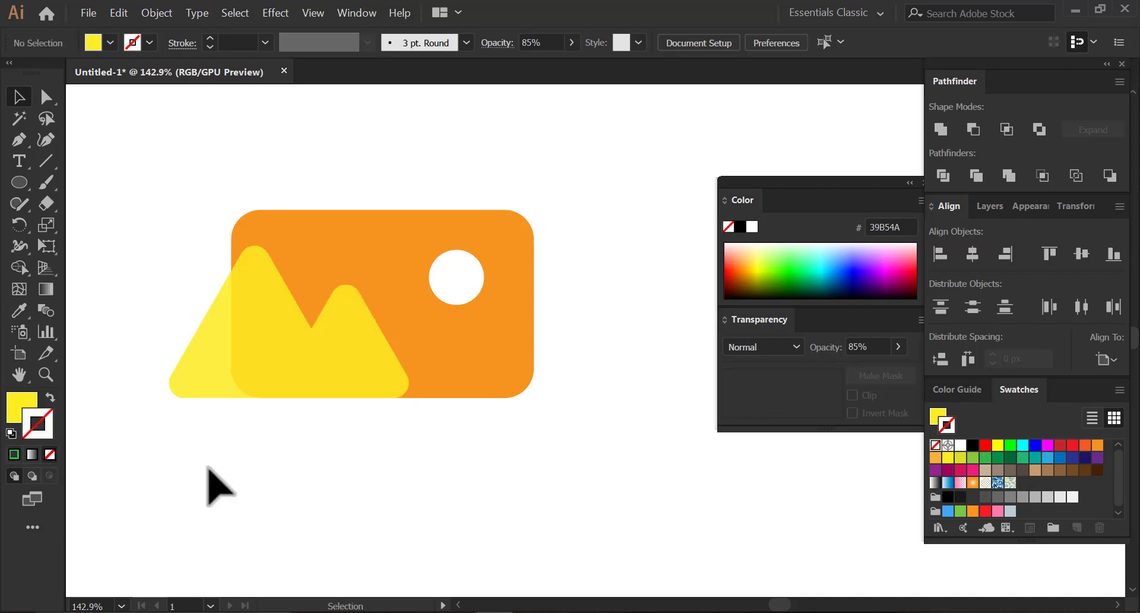
Reduce the corner rounding of the orange rectangle.
drag(356, 350, 324, 357)
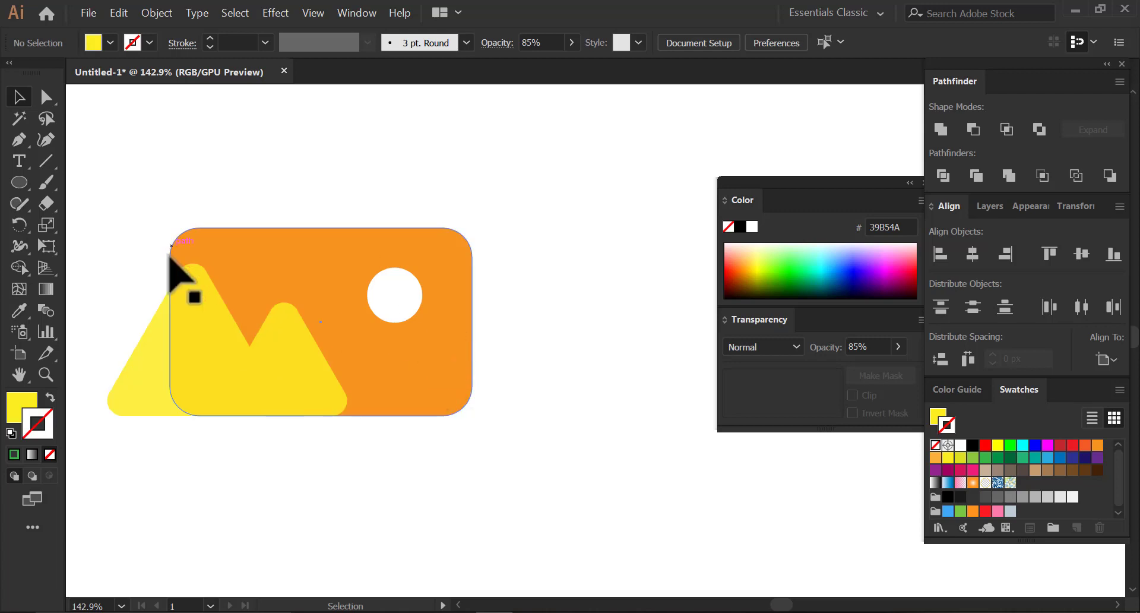
drag(116, 218, 415, 395)
click(615, 458)
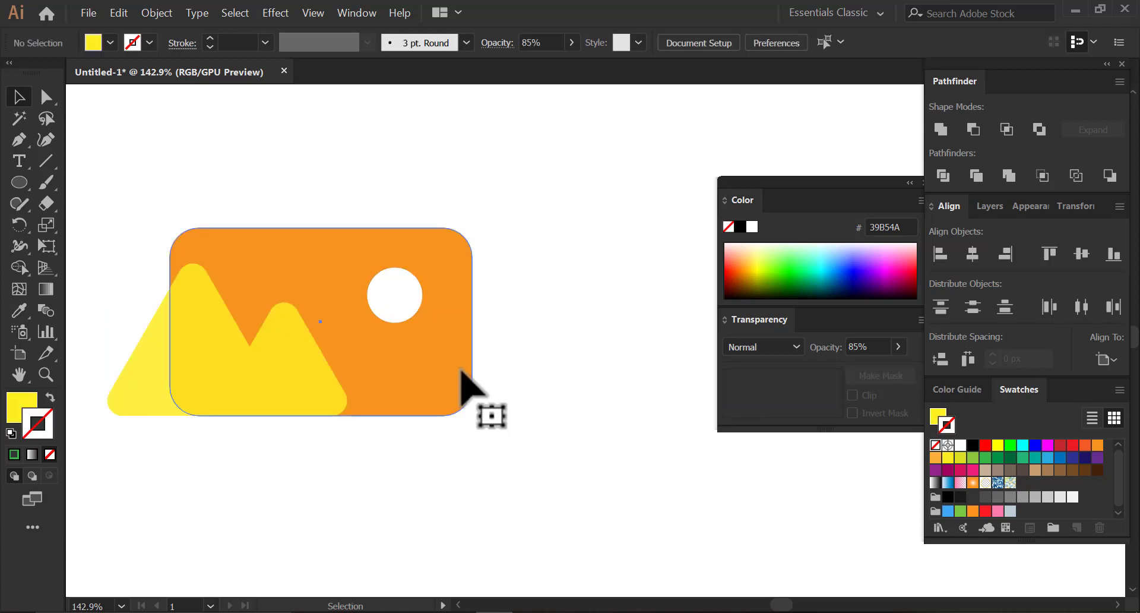
click(466, 386)
click(127, 234)
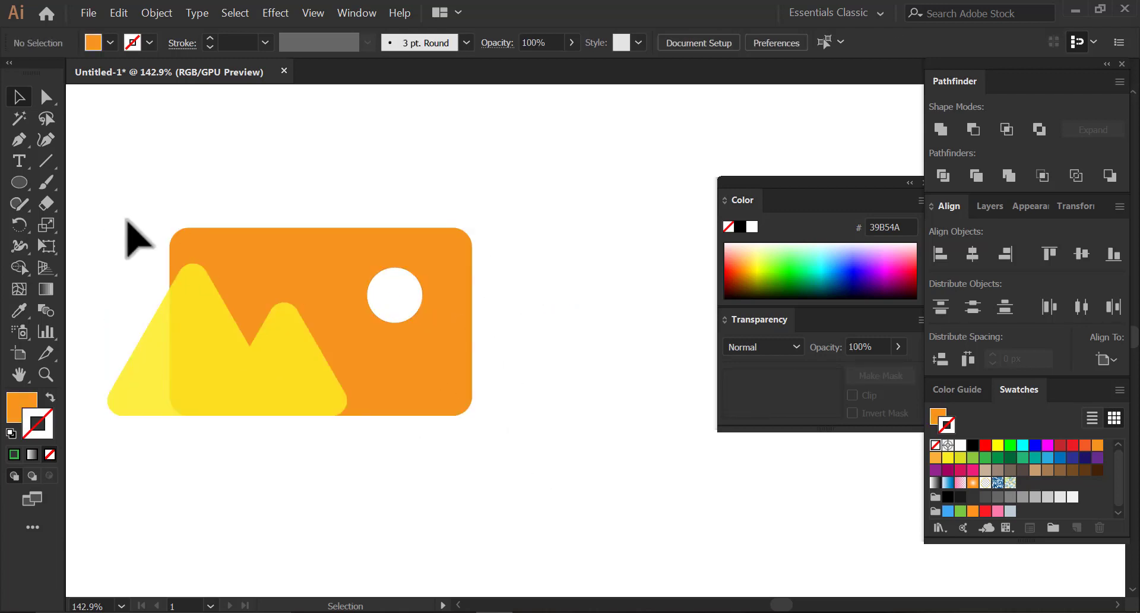
Draw an orange circle about 82 px in diameter in the empty area right of the picture icon.
drag(463, 319, 401, 256)
drag(526, 291, 406, 314)
click(21, 183)
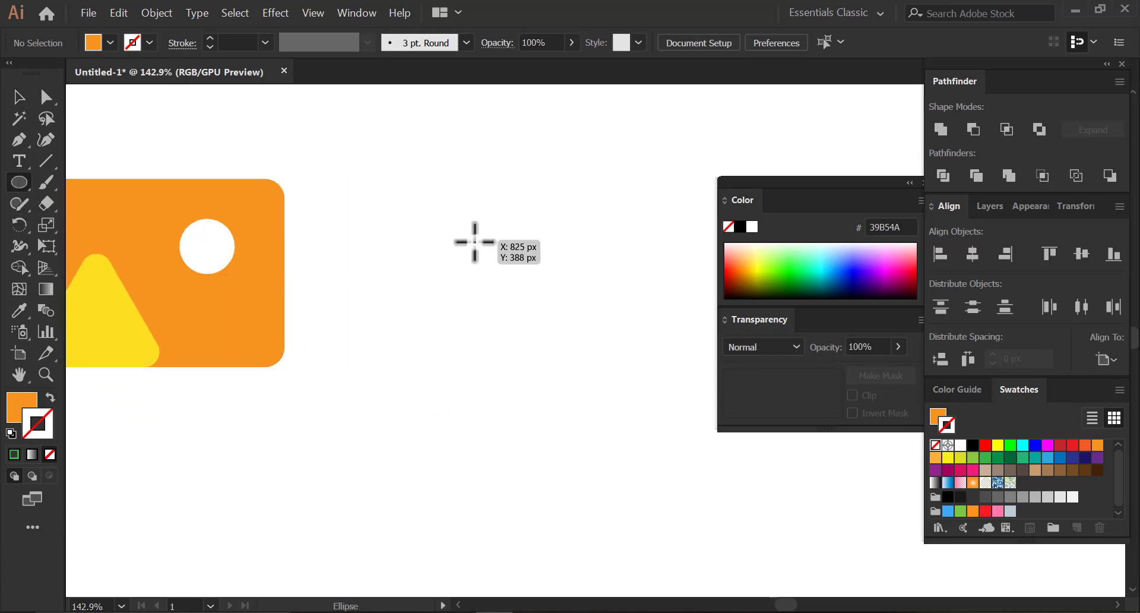
drag(474, 240, 603, 376)
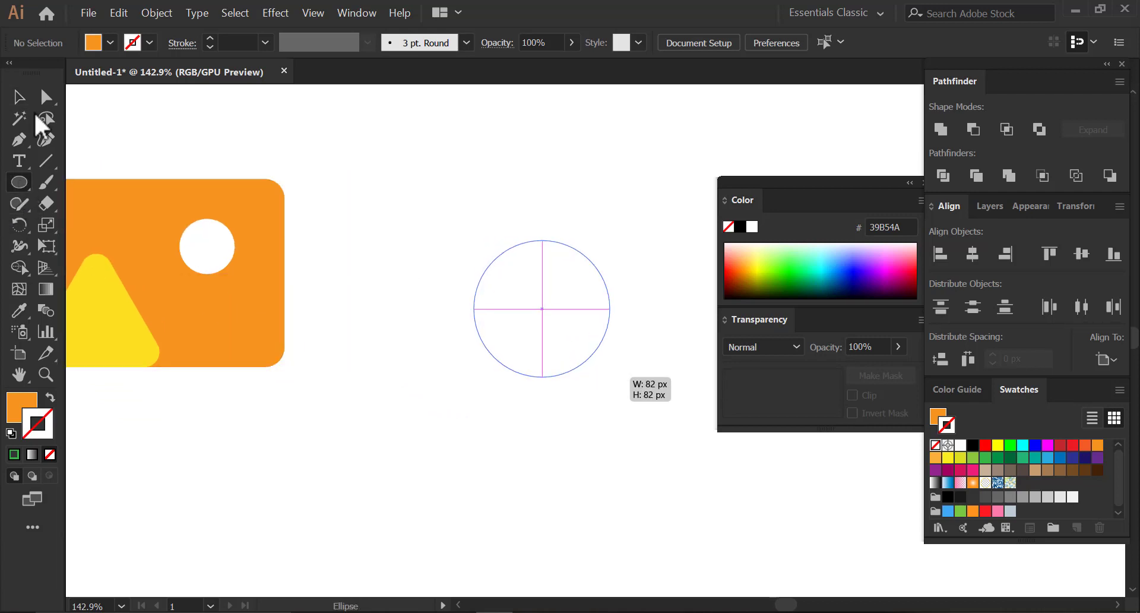
Add two smaller copies of the circle, about 44 px wide, at the large circle's lower left and lower right.
click(19, 96)
drag(572, 297, 516, 316)
drag(584, 379, 544, 348)
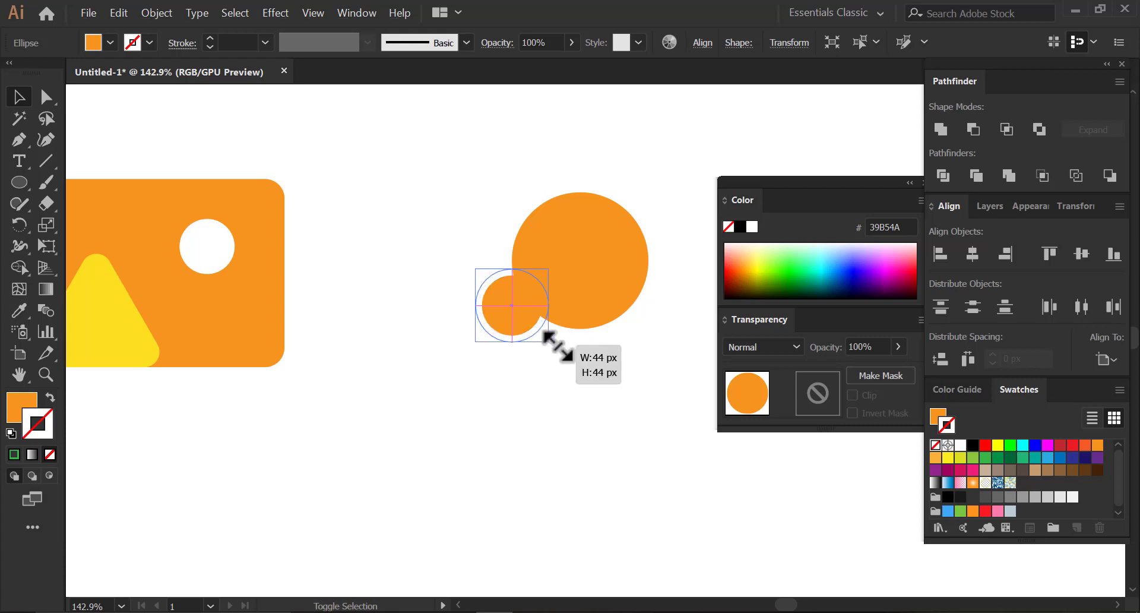
drag(527, 309, 536, 301)
drag(554, 351, 552, 400)
click(584, 364)
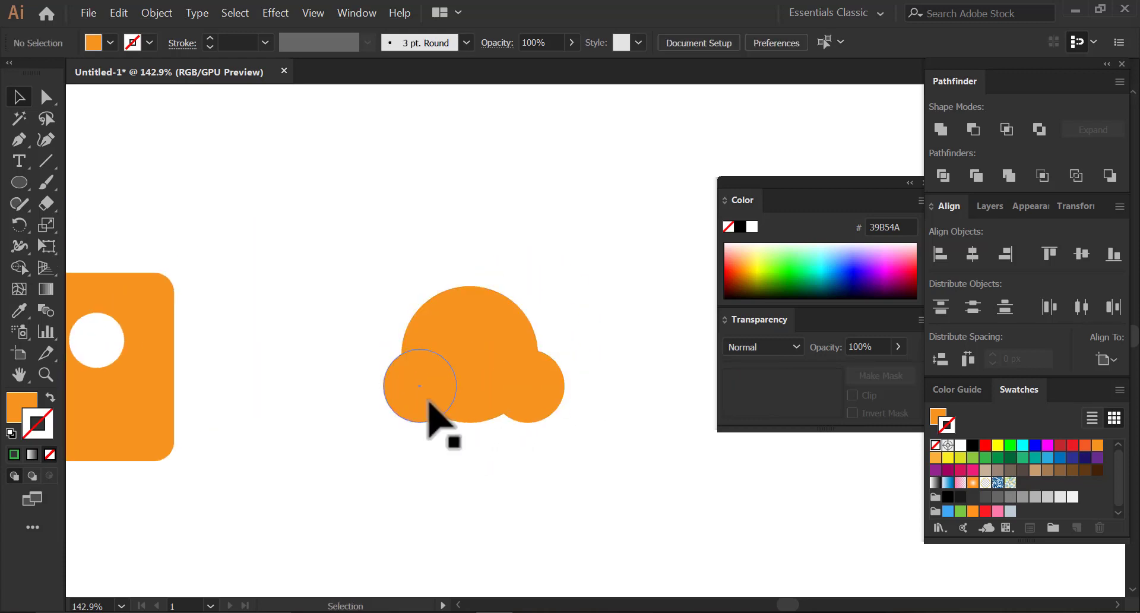
Align the bottom edges of the two small orange circles relative to the selection.
click(429, 400)
shift+click(532, 397)
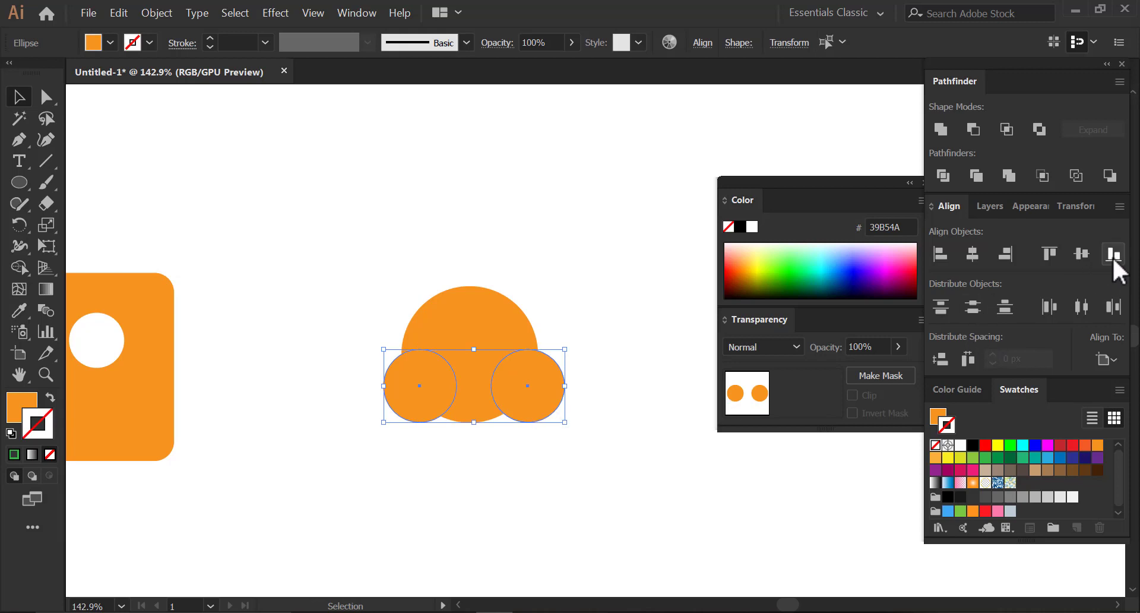
key(Delete)
key(ctrl+z)
click(1103, 360)
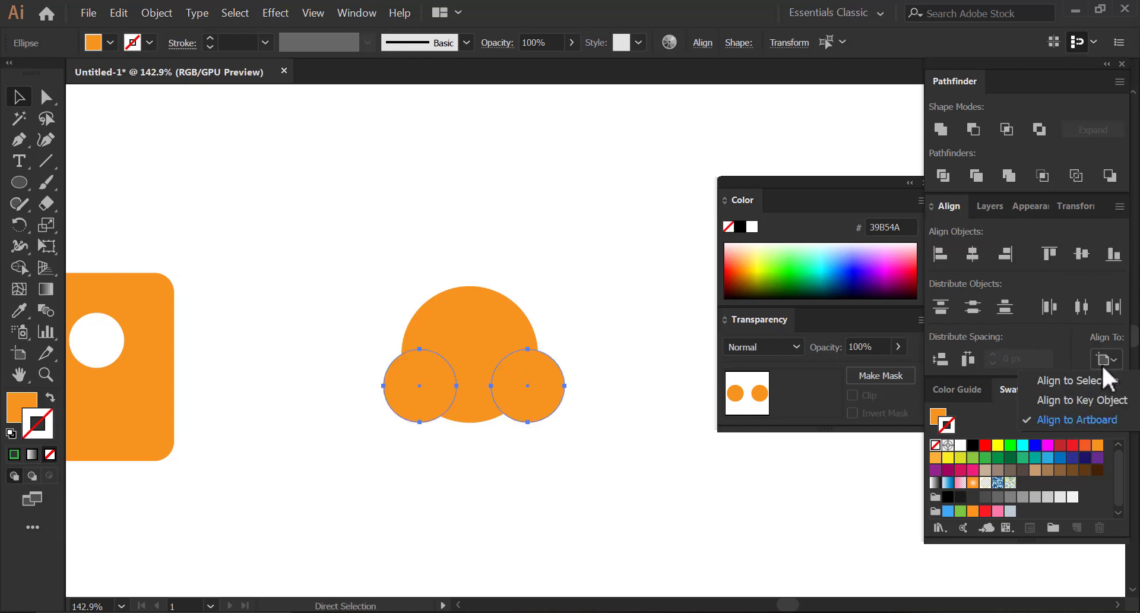
click(1063, 380)
click(1112, 256)
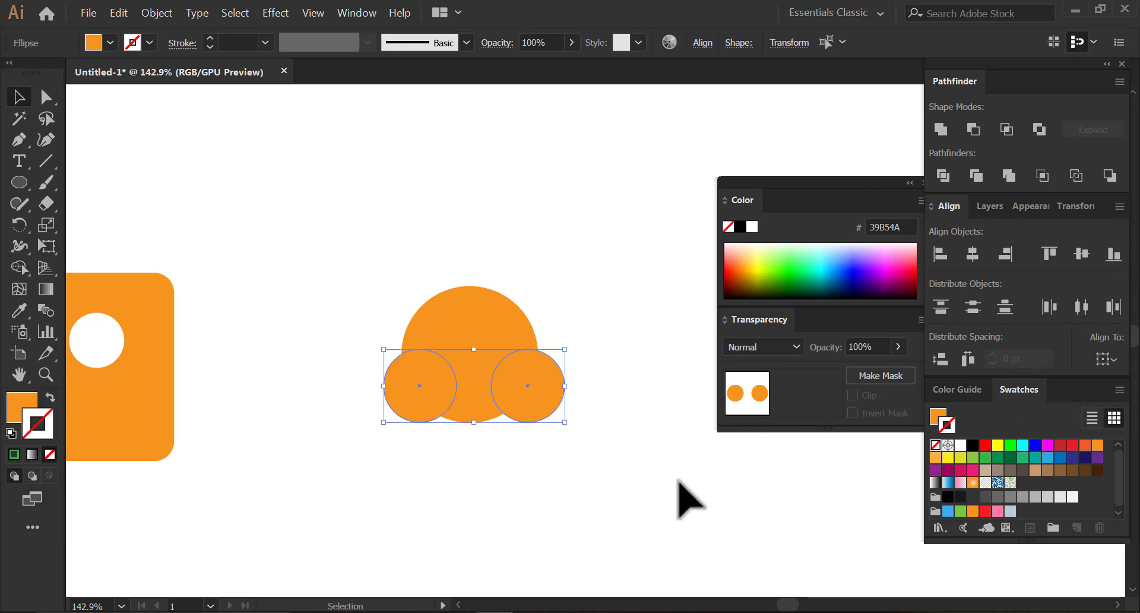
click(629, 477)
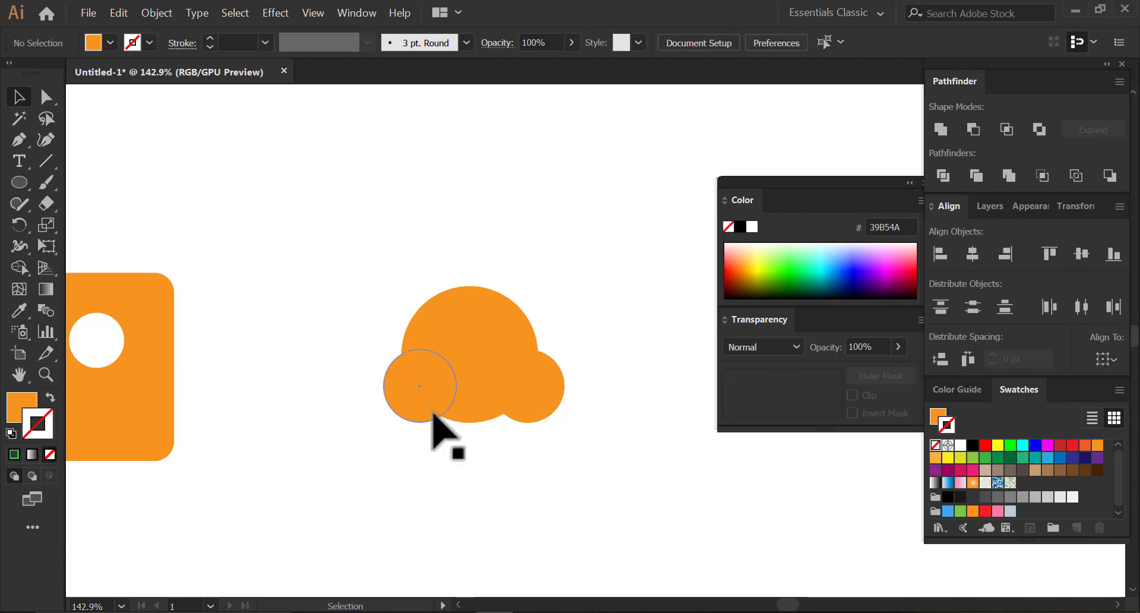
Draw an orange rectangle about 22 px tall between the small circles' centers, reaching down to their bottom edge.
drag(12, 180, 90, 182)
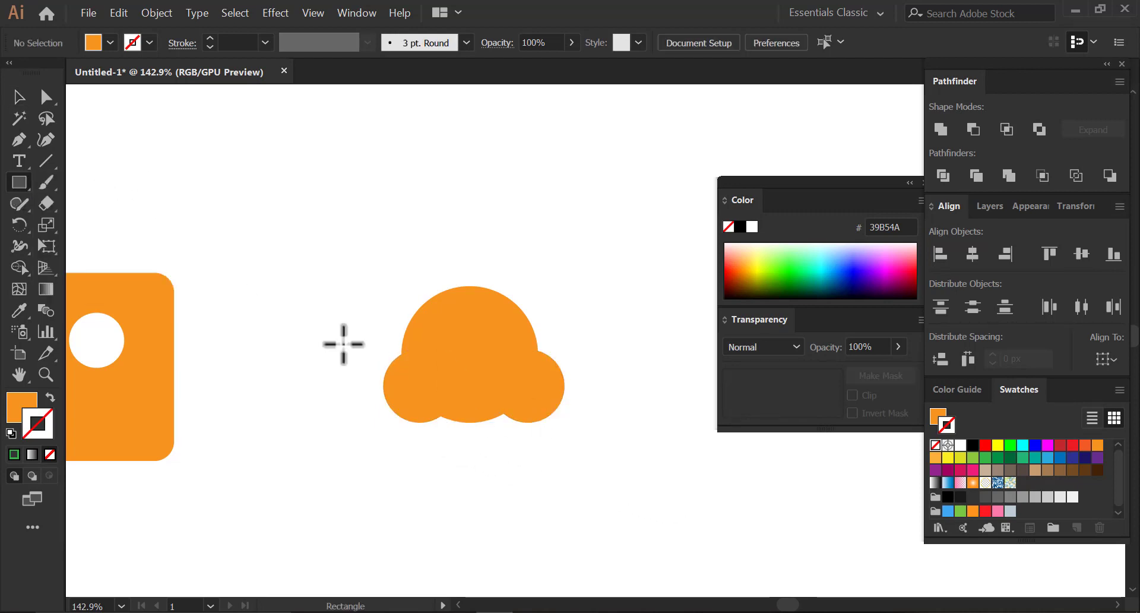
drag(413, 386, 534, 423)
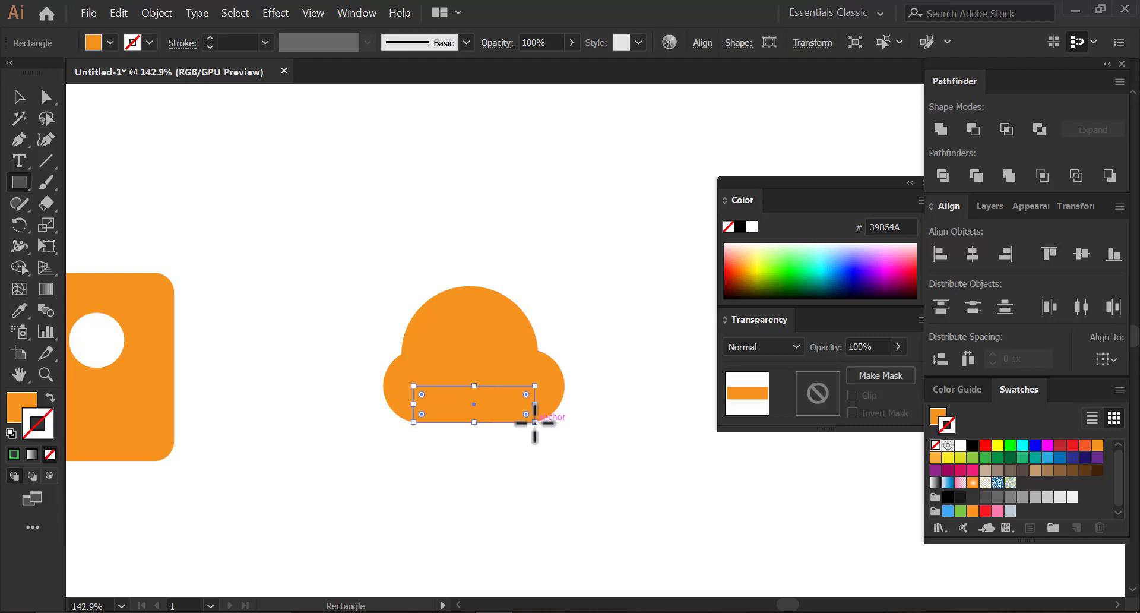
Move the left small circle further left and the right small circle further right to widen the cloud shape.
key(z)
drag(410, 445, 451, 471)
key(v)
click(237, 446)
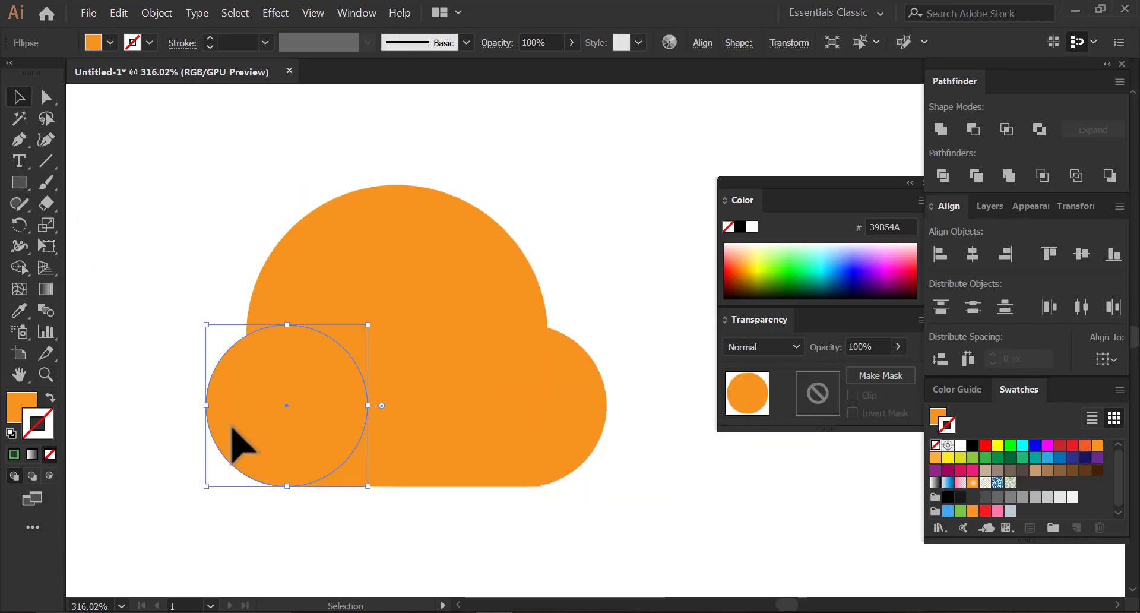
drag(236, 445, 219, 445)
key(shift+Left)
drag(316, 399, 593, 397)
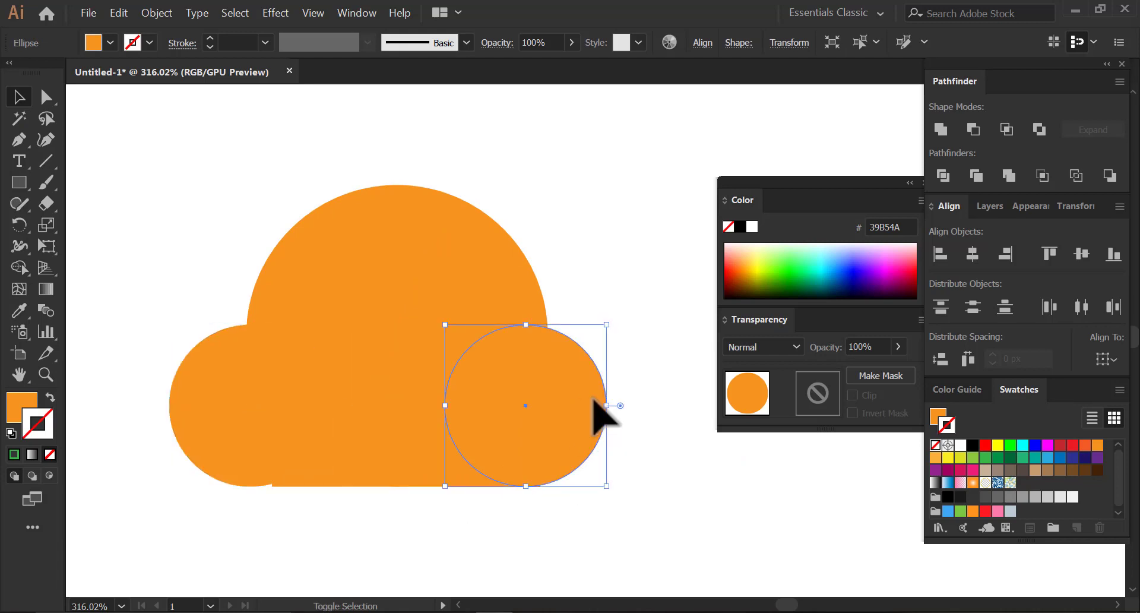
key(shift+Right)
key(shift+Right)
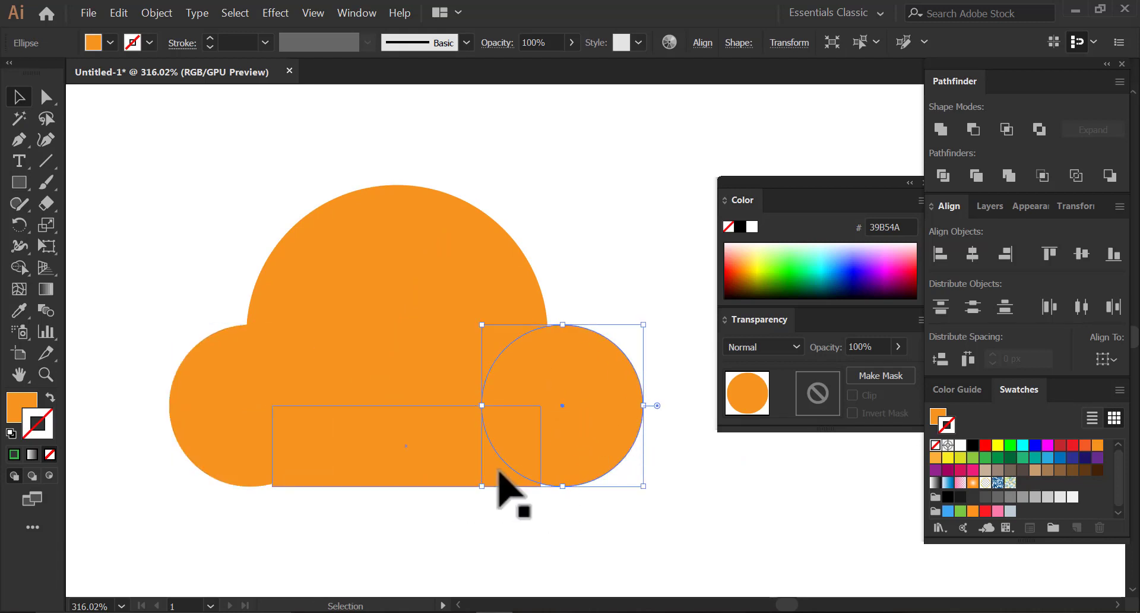
Stretch the rectangle's left and right edges outward to close the gaps beneath both small circles.
click(348, 482)
drag(273, 452, 244, 453)
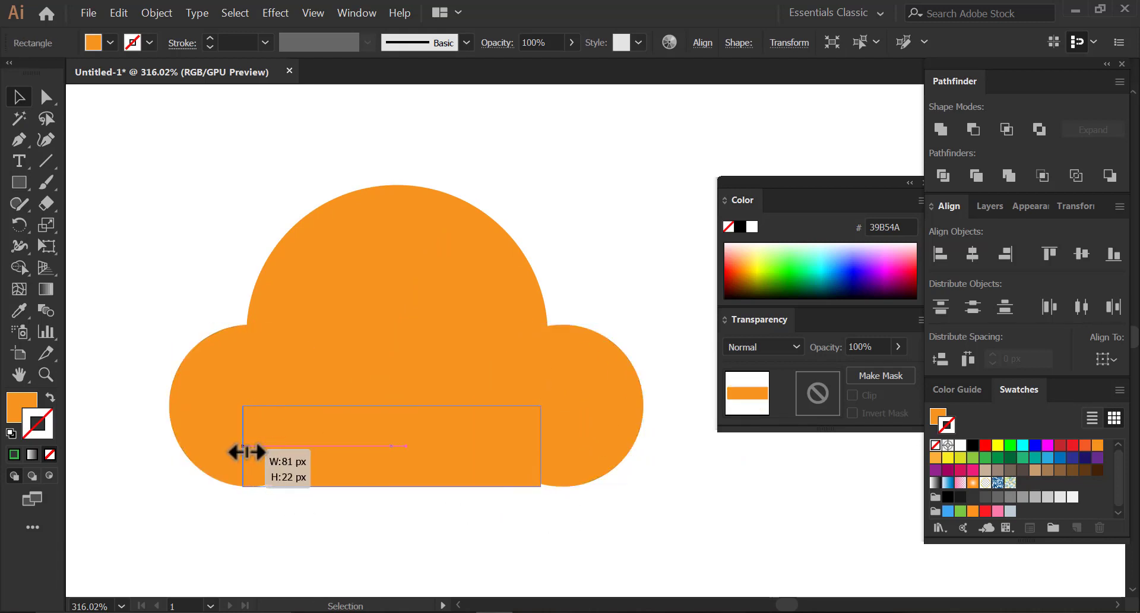
drag(540, 445, 573, 449)
click(692, 534)
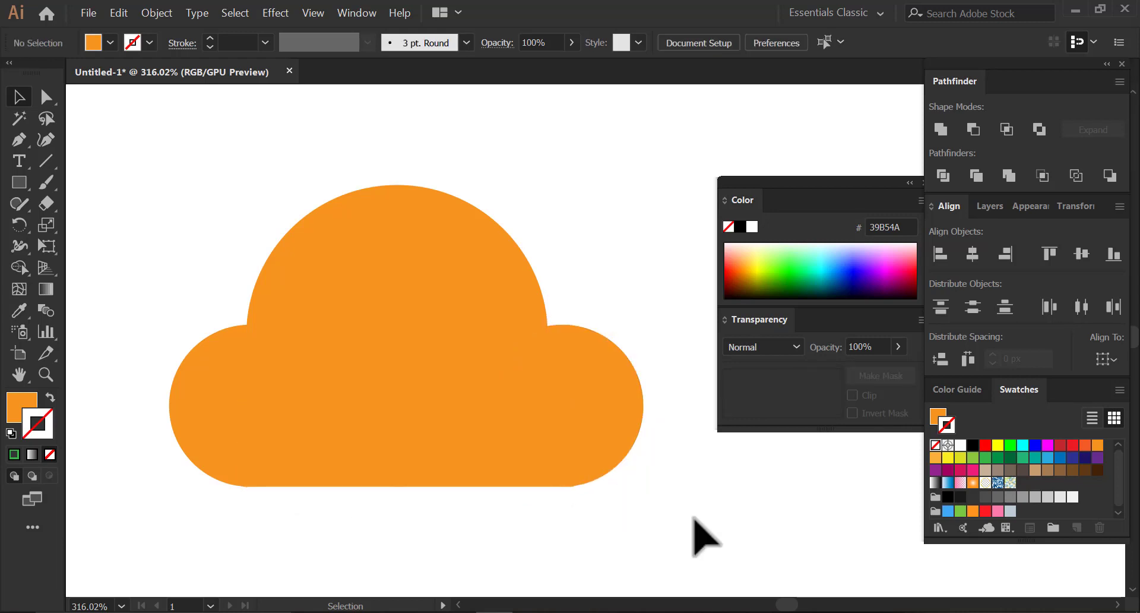
Bottom-align the two small circles with the rectangle, and shift the right circle slightly outward.
click(570, 469)
shift+click(467, 475)
shift+click(240, 461)
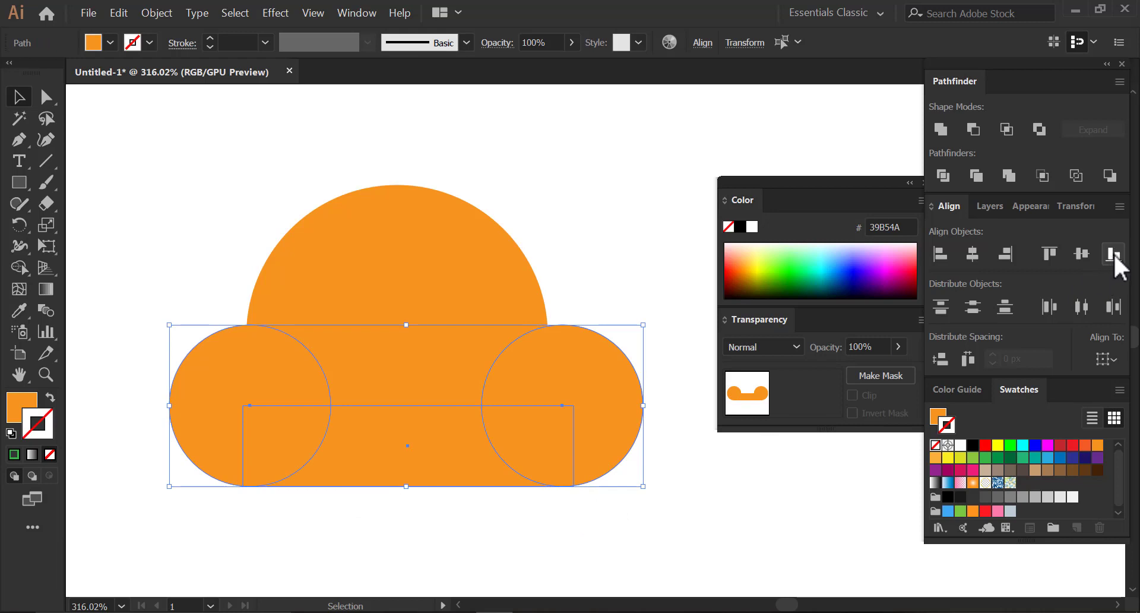
click(746, 472)
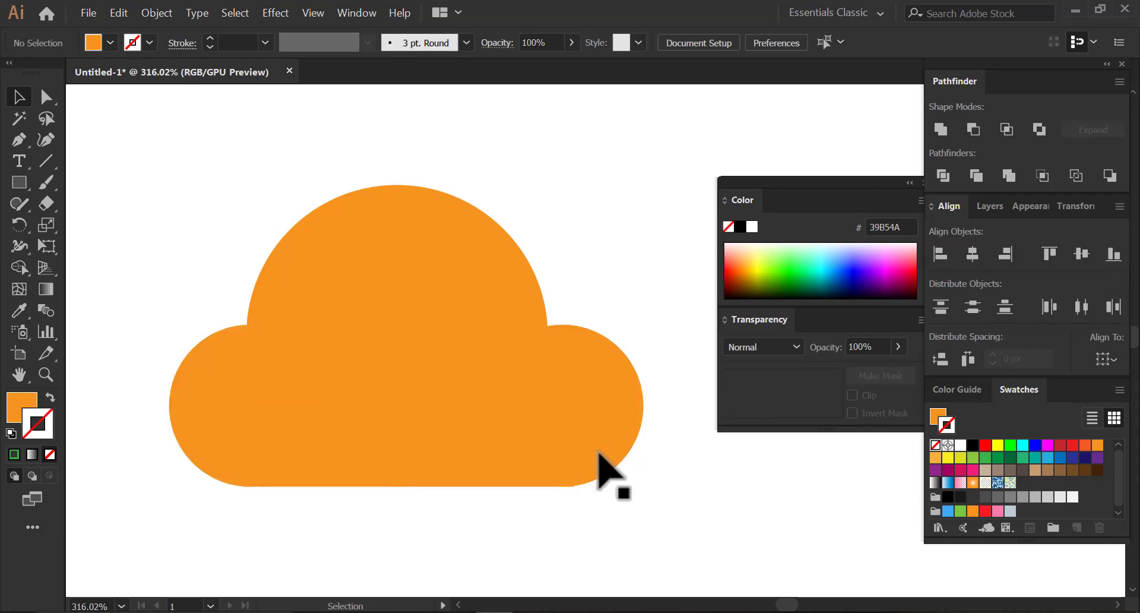
drag(599, 454, 602, 454)
click(687, 534)
Draw a nearly square orange rectangle about 34 px tall just below the cloud as an arrow shaft.
key(z)
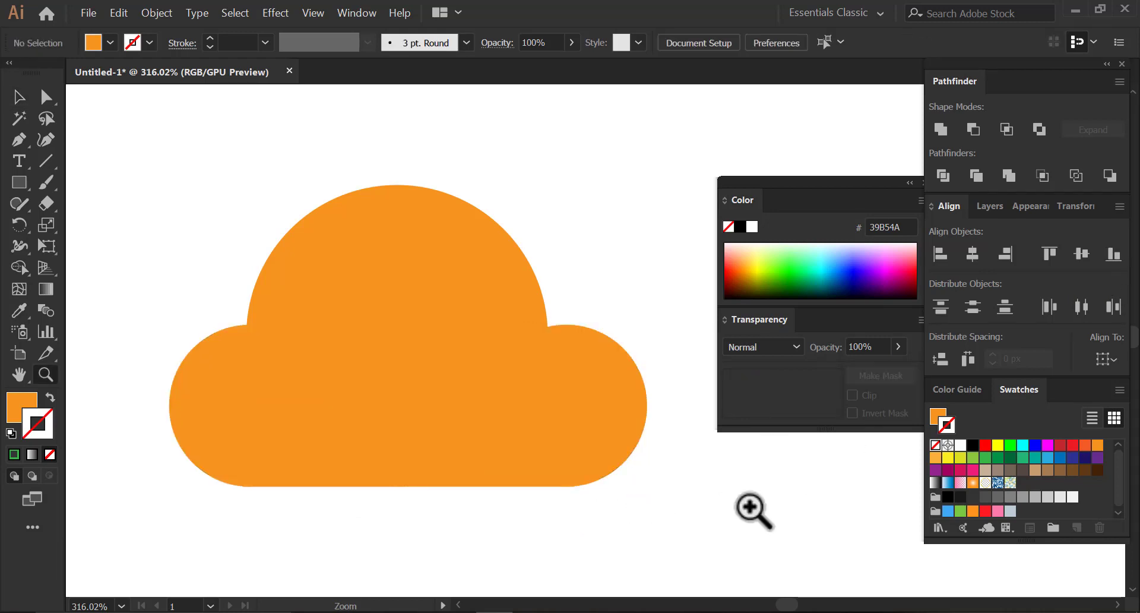
drag(746, 507, 591, 452)
drag(299, 467, 316, 485)
drag(462, 470, 470, 446)
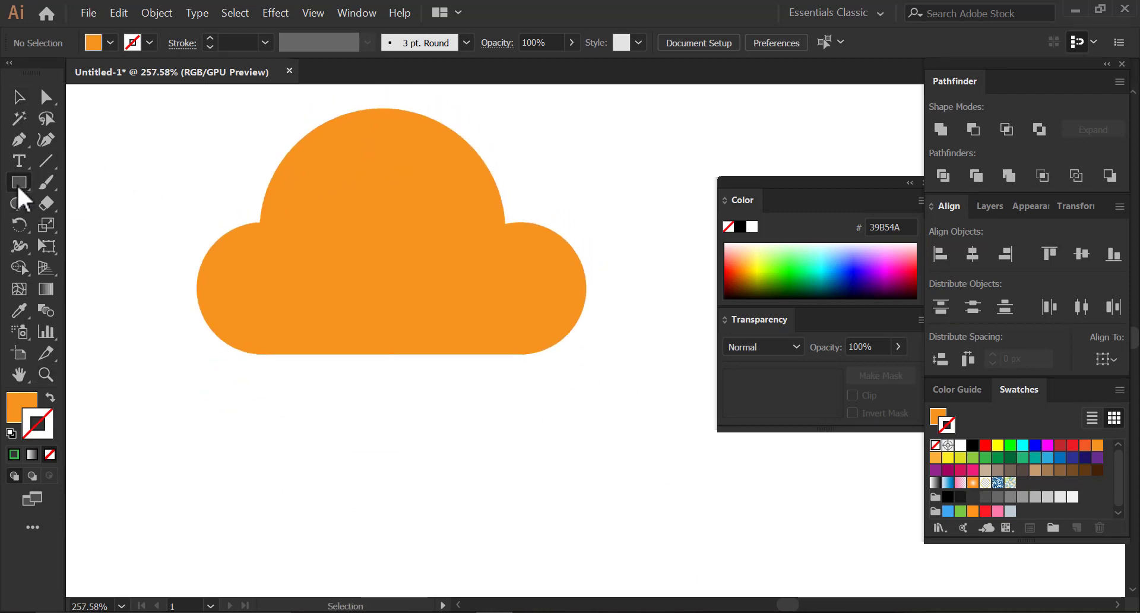
drag(308, 375, 437, 402)
Create a three-sided polygon with a 50 px radius, place it over the square, and rotate it to point down.
key(z)
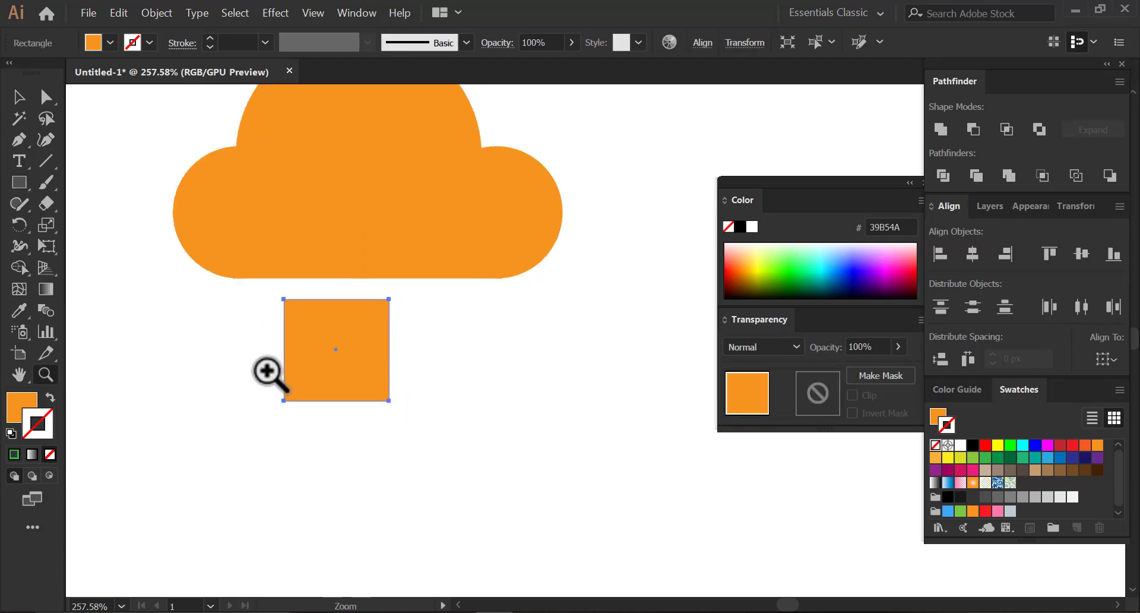
drag(266, 372, 315, 419)
drag(20, 184, 87, 251)
click(145, 306)
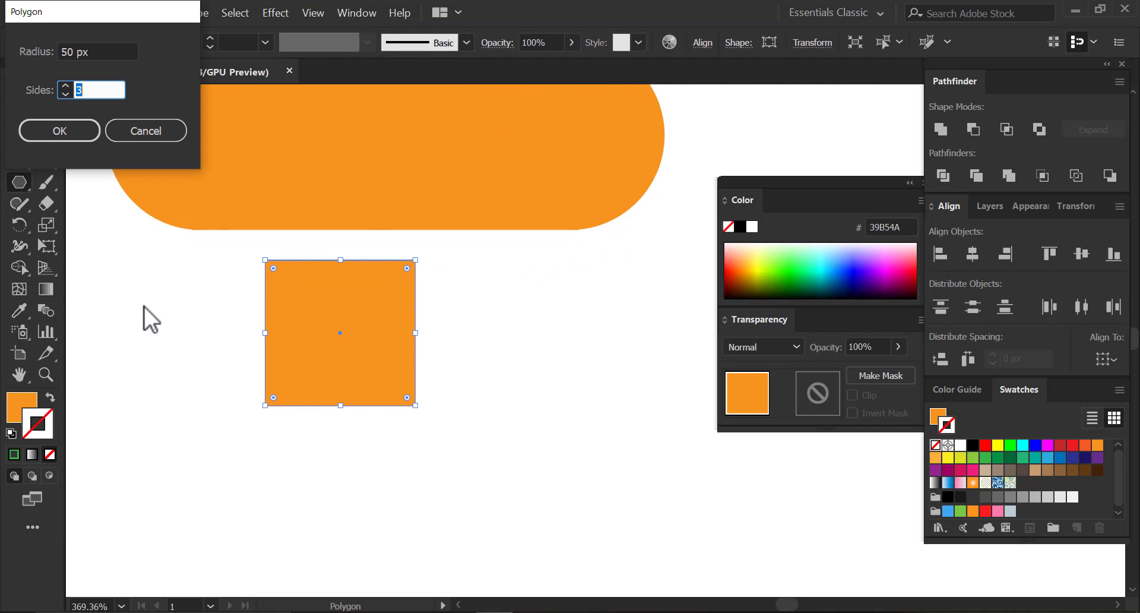
click(80, 130)
click(19, 96)
drag(187, 114, 298, 268)
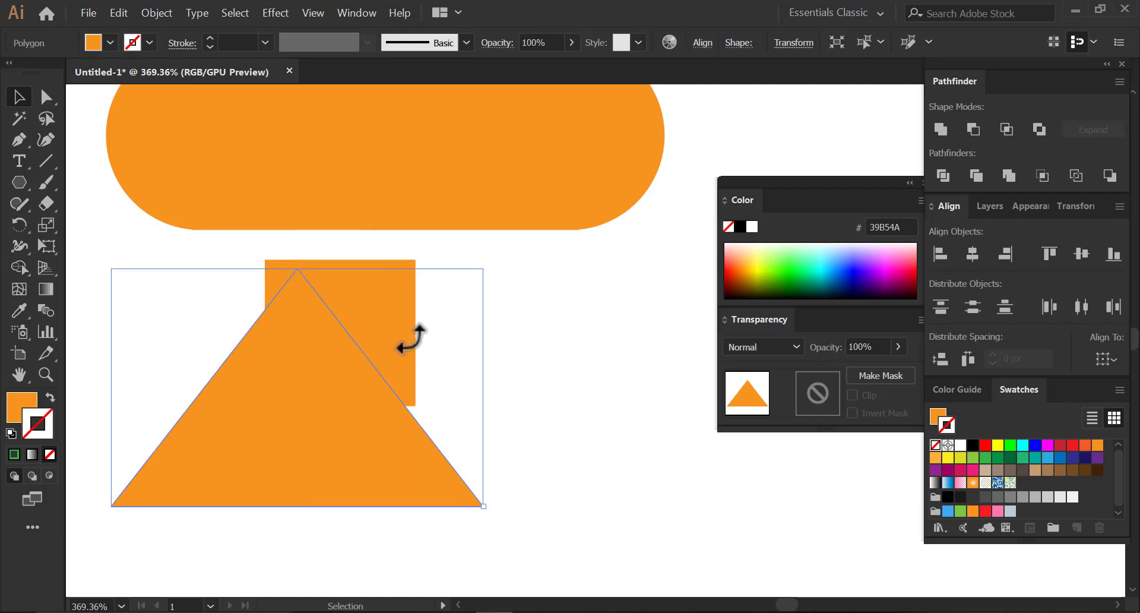
drag(411, 338, 211, 371)
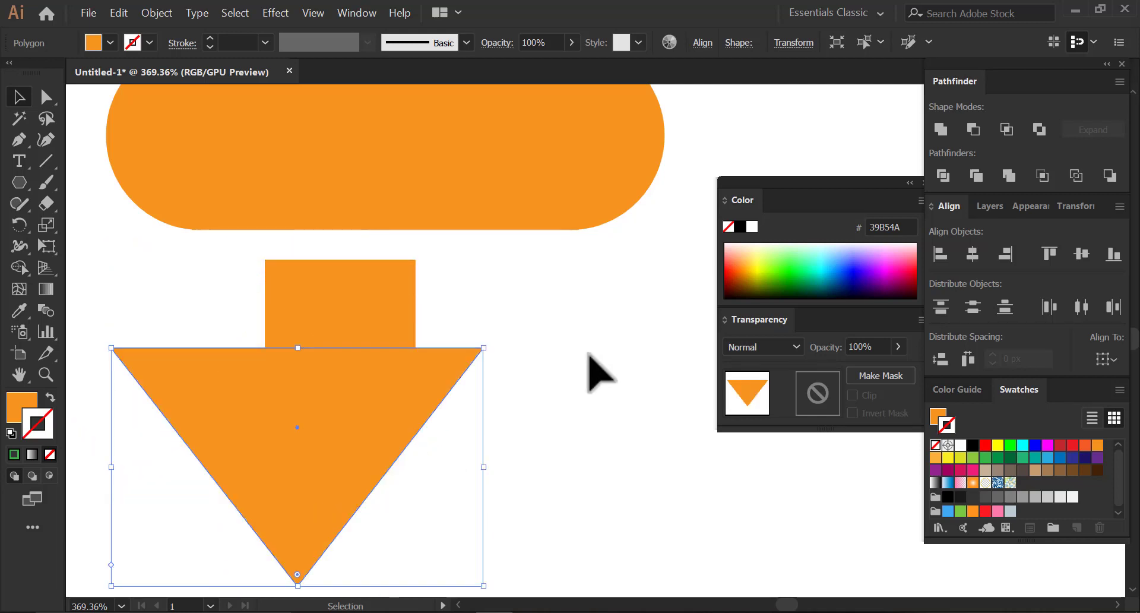
Shrink the triangle and position it at the square's lower edge to form a downward arrow.
drag(353, 432, 403, 433)
drag(534, 350, 349, 519)
drag(211, 552, 247, 437)
drag(312, 473, 435, 527)
drag(372, 453, 383, 444)
click(333, 350)
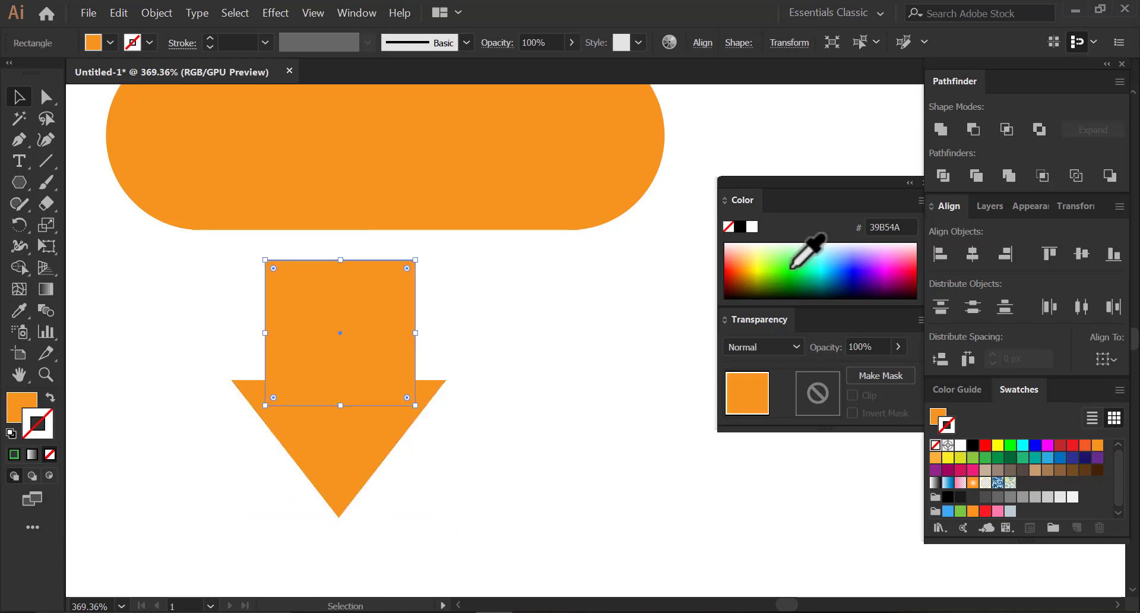
click(584, 462)
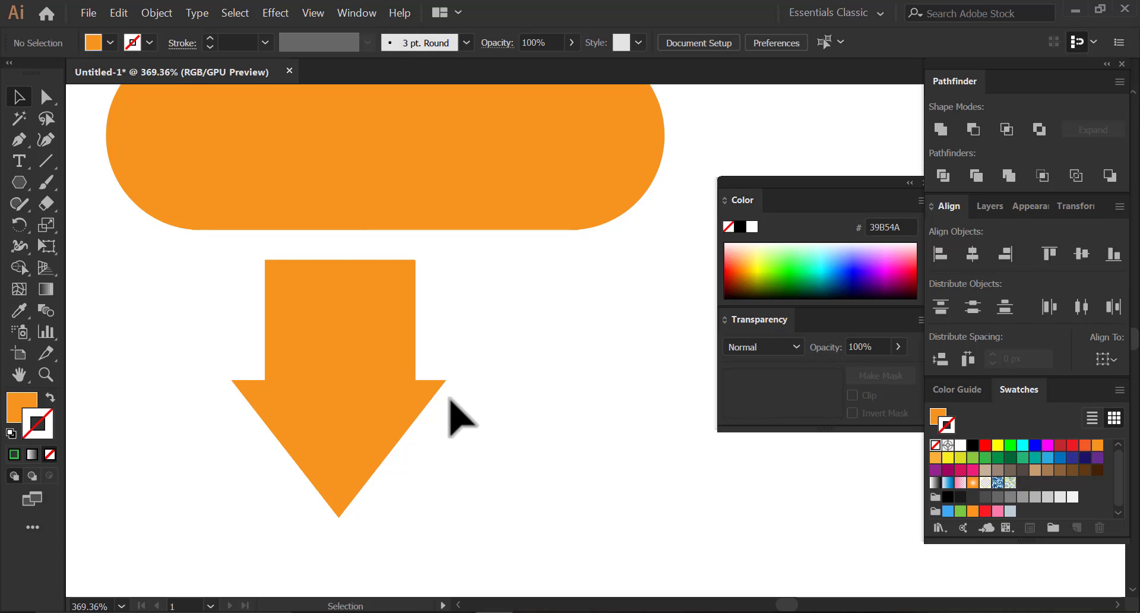
Round the triangle's corners to about 2 px.
click(334, 436)
click(45, 100)
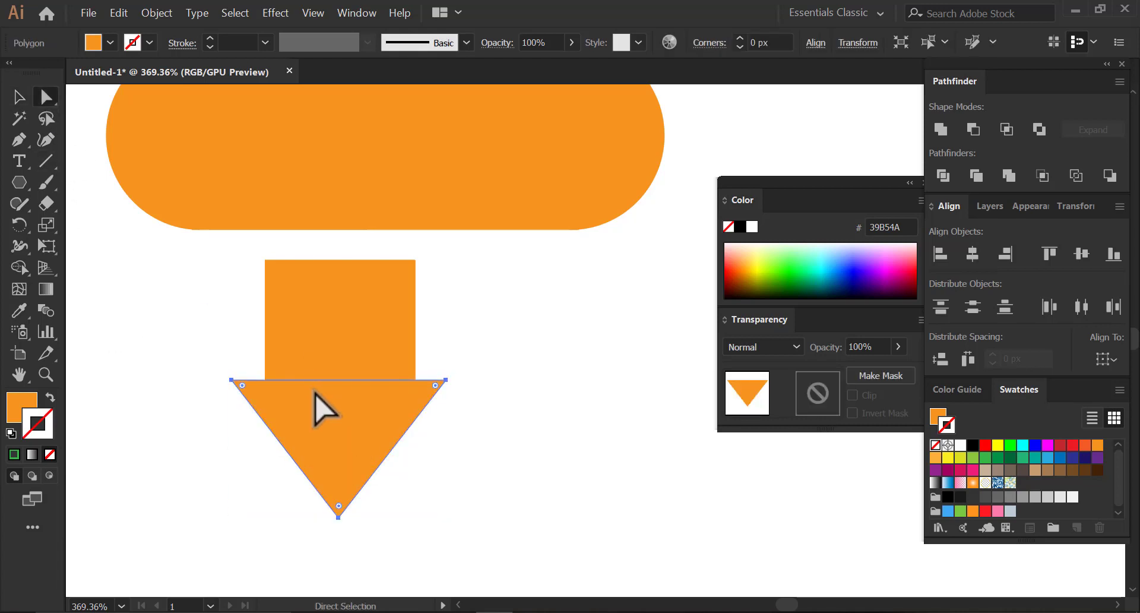
drag(338, 505, 339, 506)
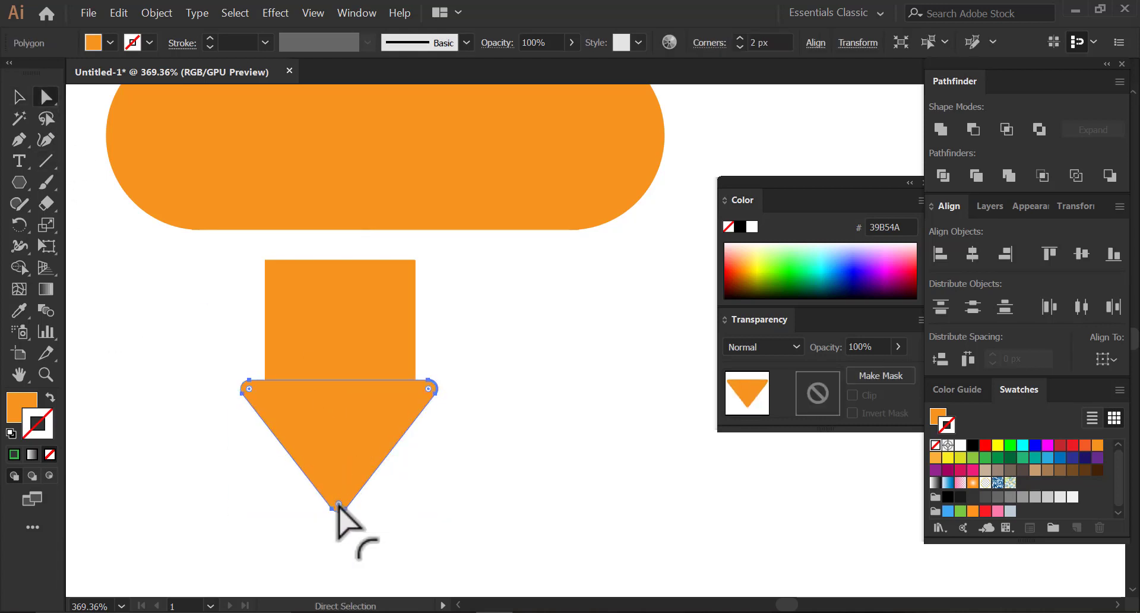
click(19, 98)
Resize the arrow's shaft to about 29 px wide with a slightly lower top edge, and center it horizontally with the triangle.
click(311, 357)
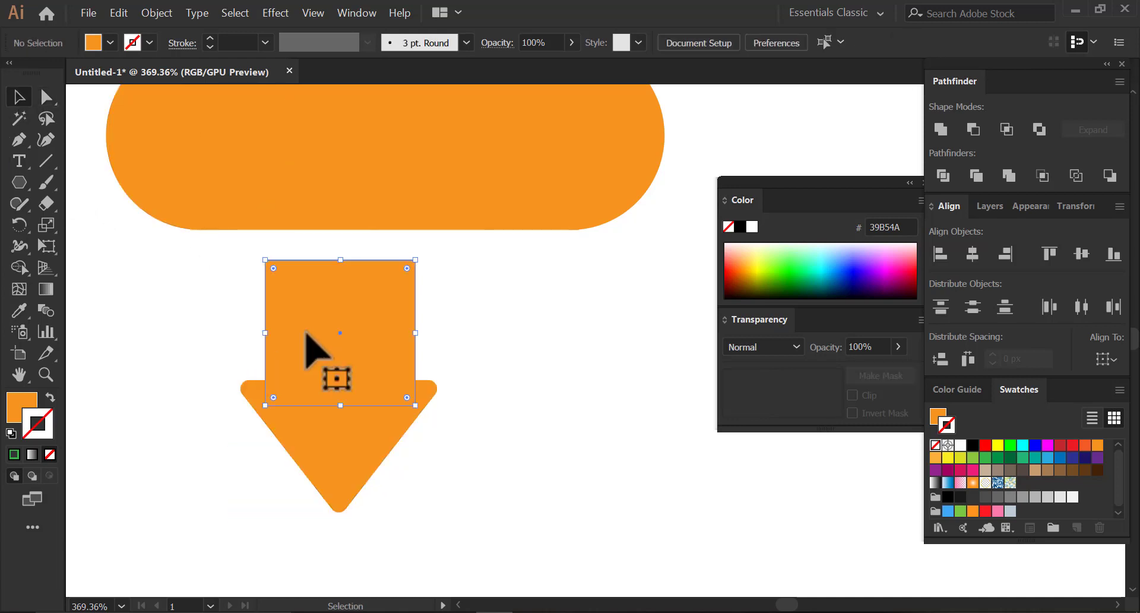
drag(265, 333, 279, 334)
drag(415, 353, 402, 334)
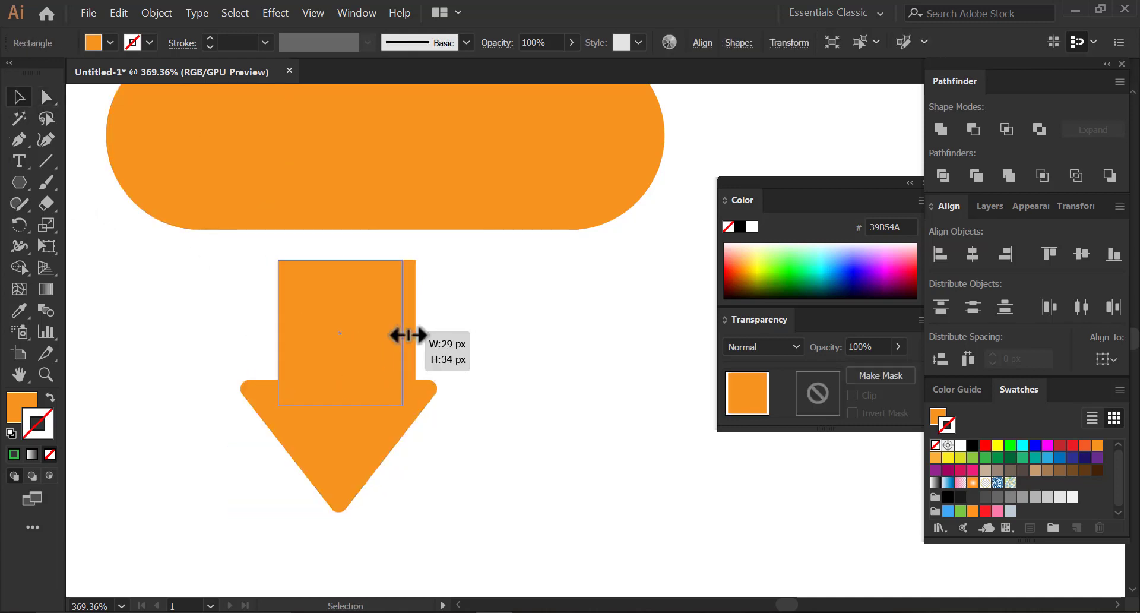
drag(348, 260, 348, 268)
shift+click(383, 436)
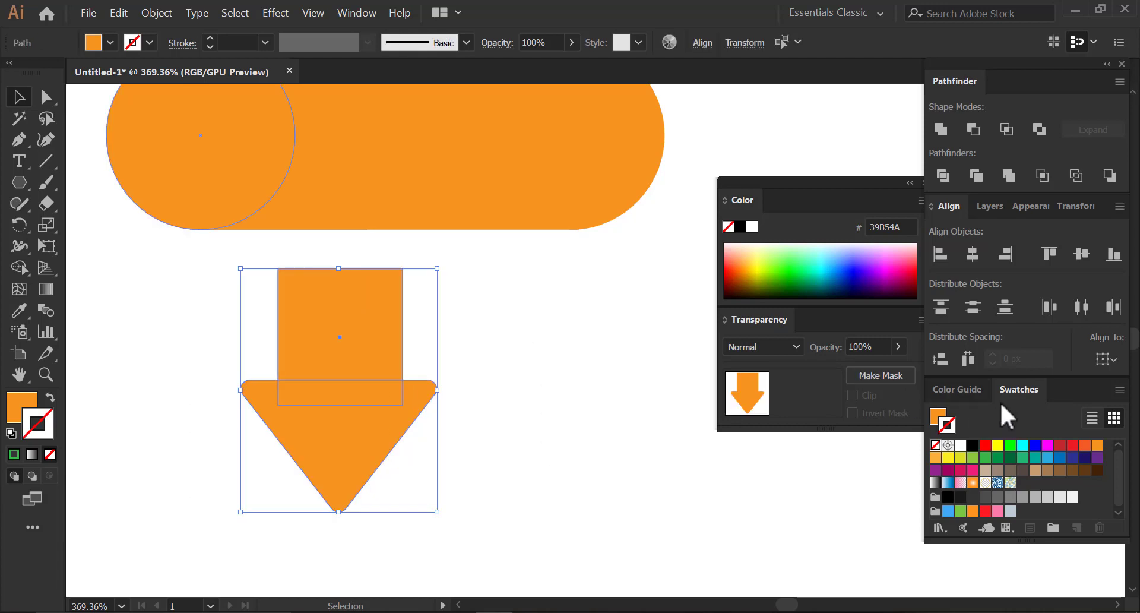
click(974, 259)
click(616, 483)
Group the arrow's shaft and triangle, and move the arrow below the middle of the cloud.
key(z)
drag(580, 436, 502, 473)
key(space)
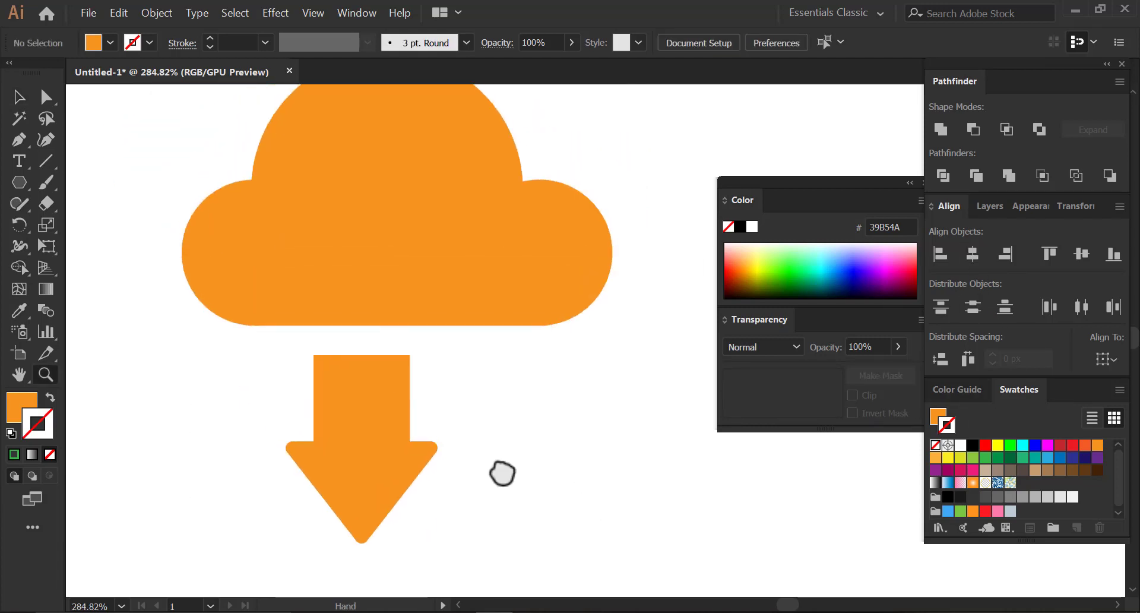
key(v)
drag(247, 394, 432, 526)
right_click(368, 457)
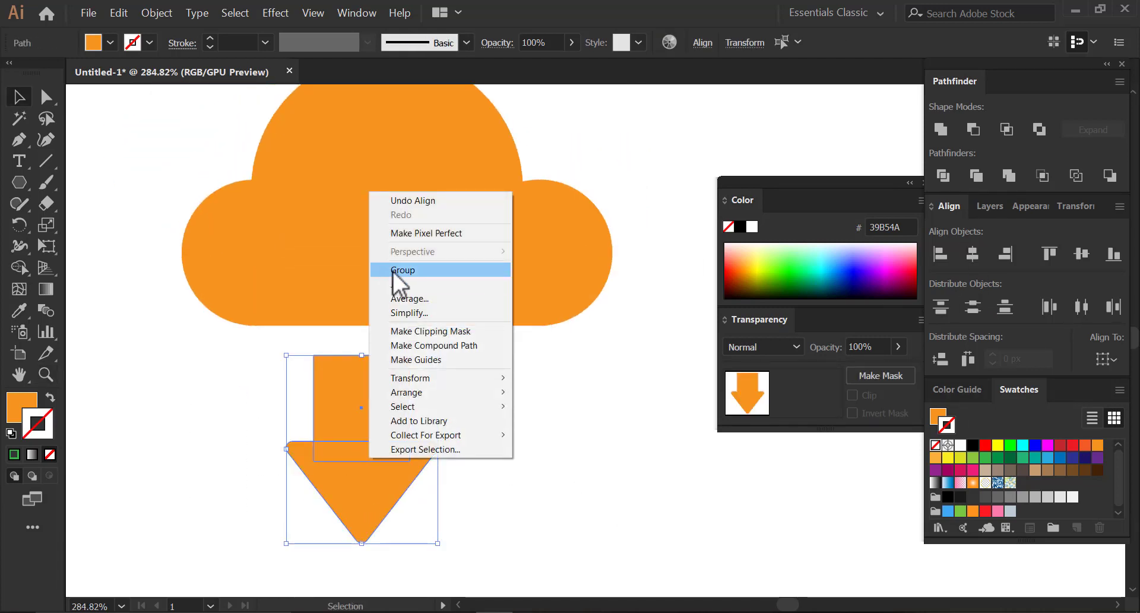
click(502, 276)
drag(369, 470, 412, 494)
Group the three circles and the rectangle that make up the cloud.
click(378, 273)
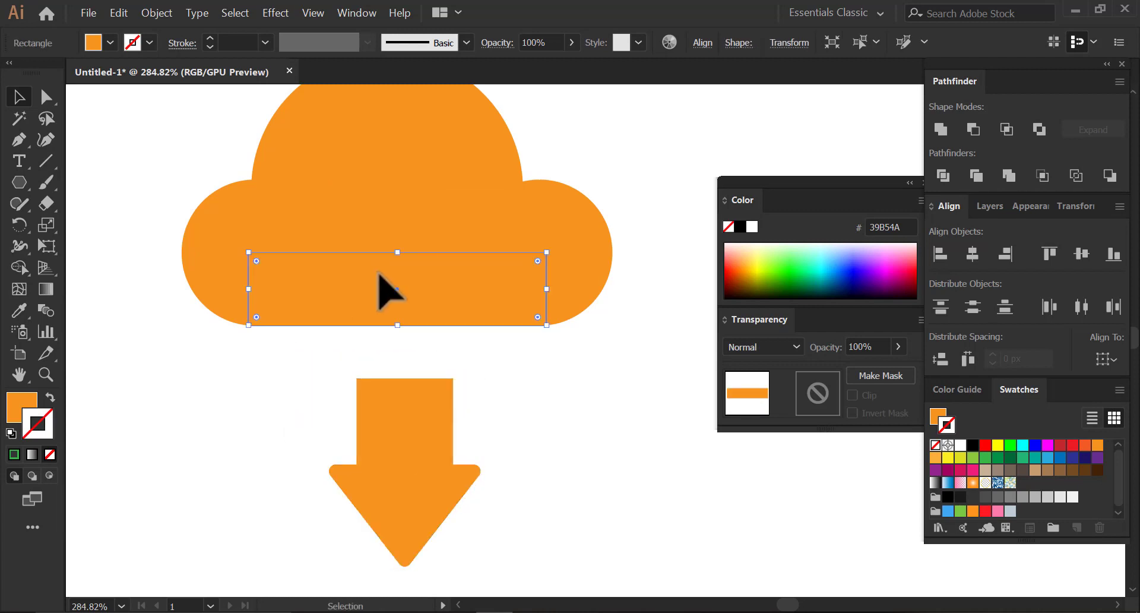
drag(607, 325, 590, 321)
right_click(514, 283)
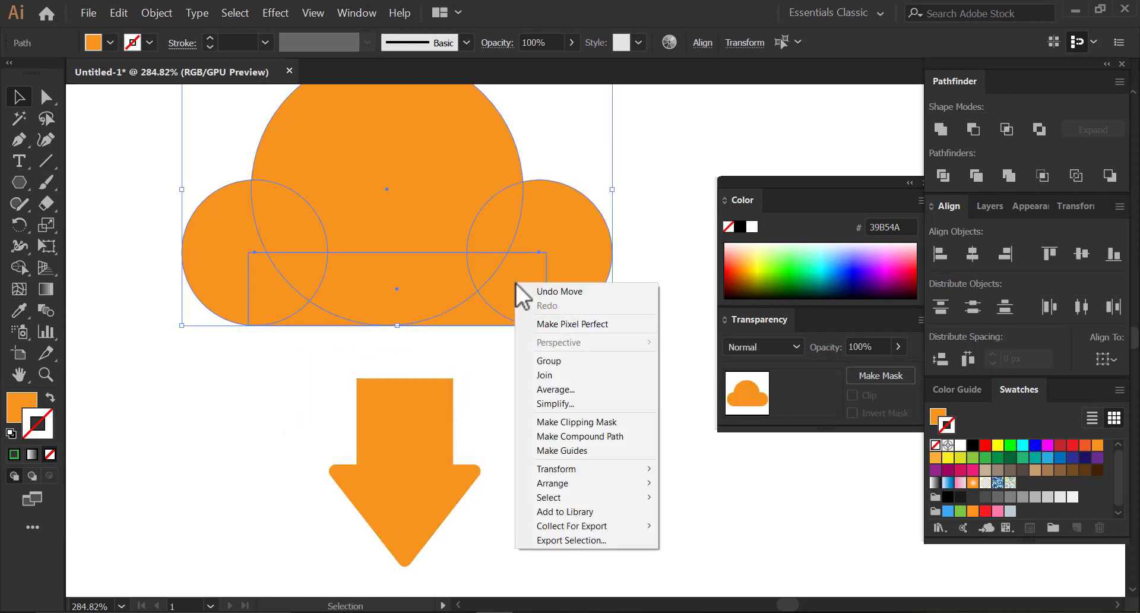
click(563, 359)
Align the arrow and cloud groups on their horizontal centers.
drag(448, 475, 212, 285)
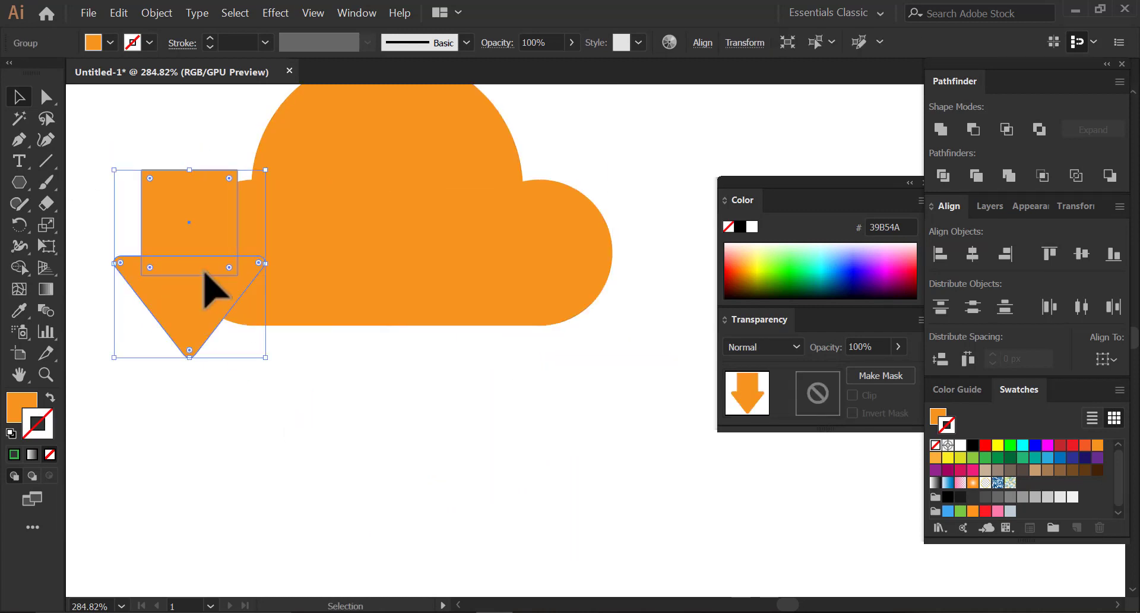
key(ctrl+z)
shift+click(201, 282)
click(972, 253)
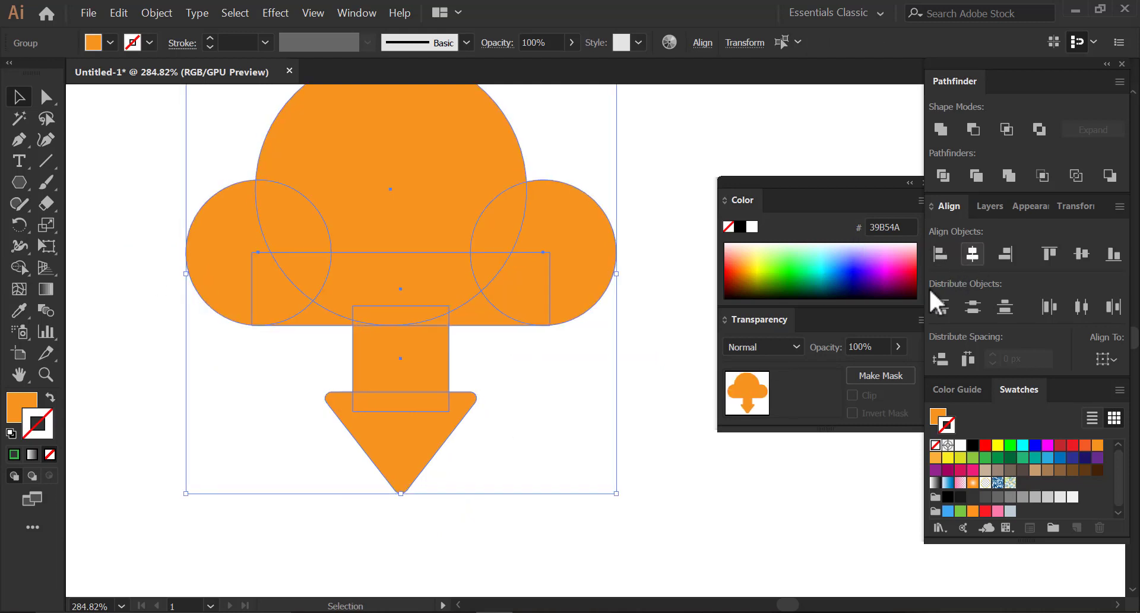
Move the arrow upward so its shaft overlaps the cloud's lower edge.
click(434, 418)
key(shift+Up)
key(shift+Up)
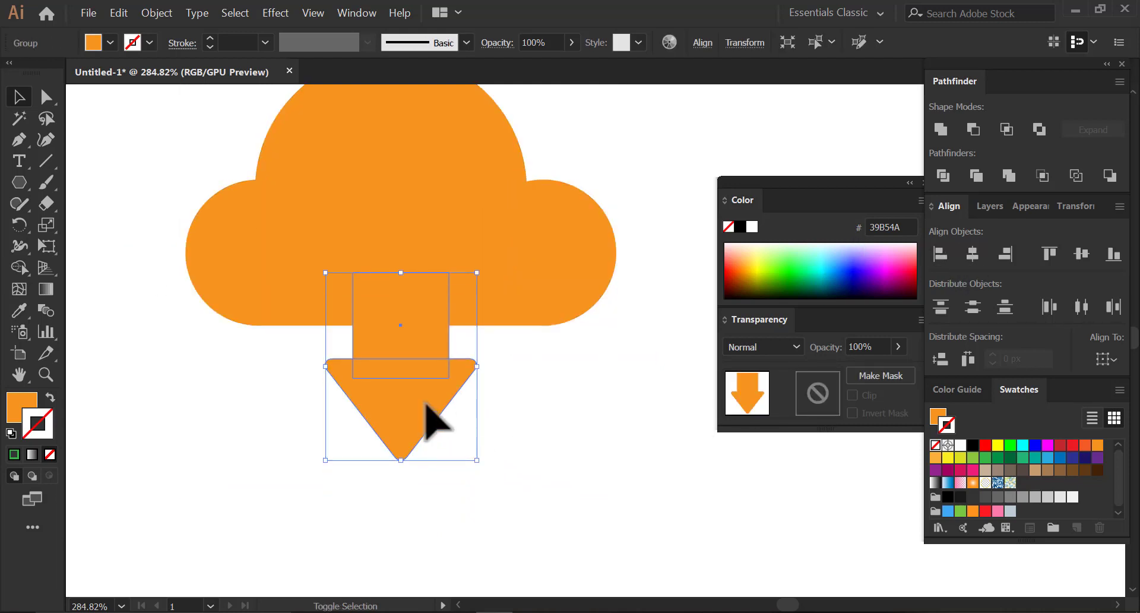
click(575, 407)
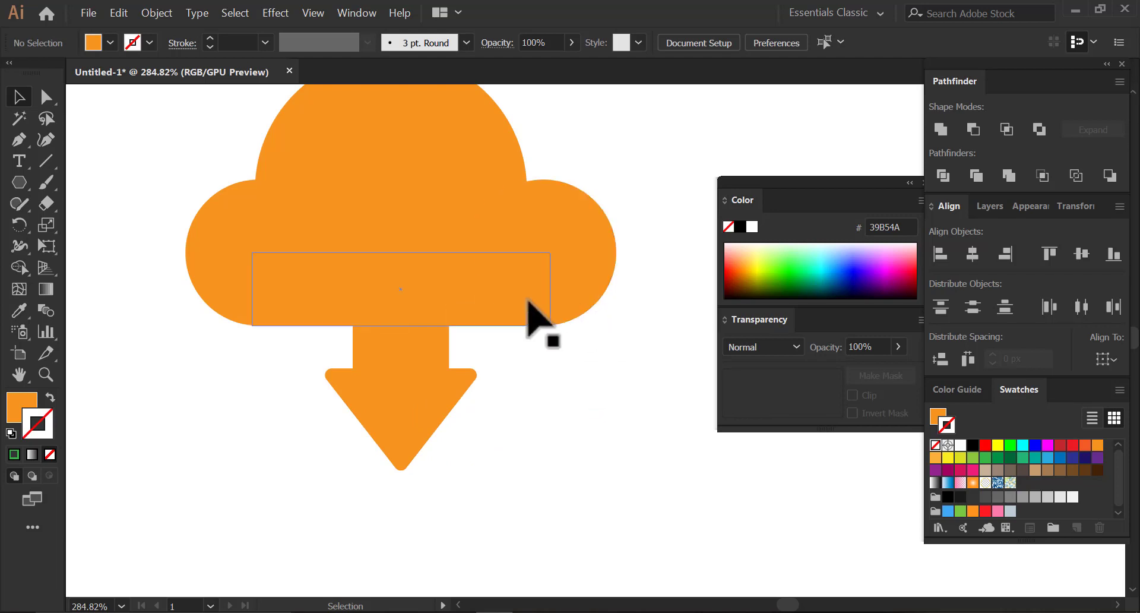
Recolor the cloud group with a bright blue 00ABF7 fill and no stroke.
drag(527, 301, 520, 369)
click(547, 323)
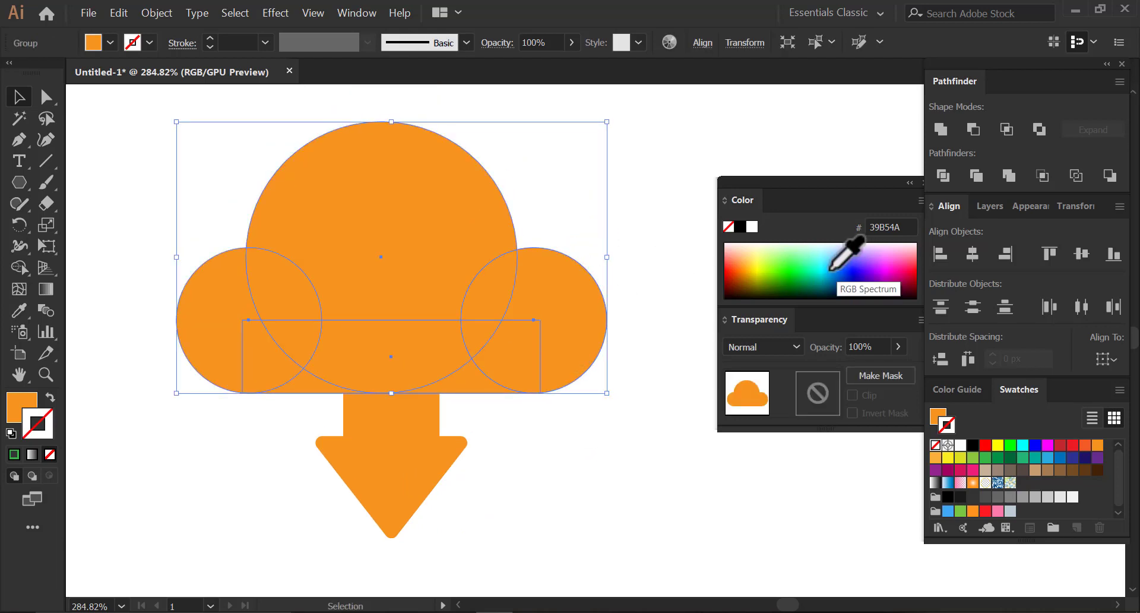
key(x)
click(830, 269)
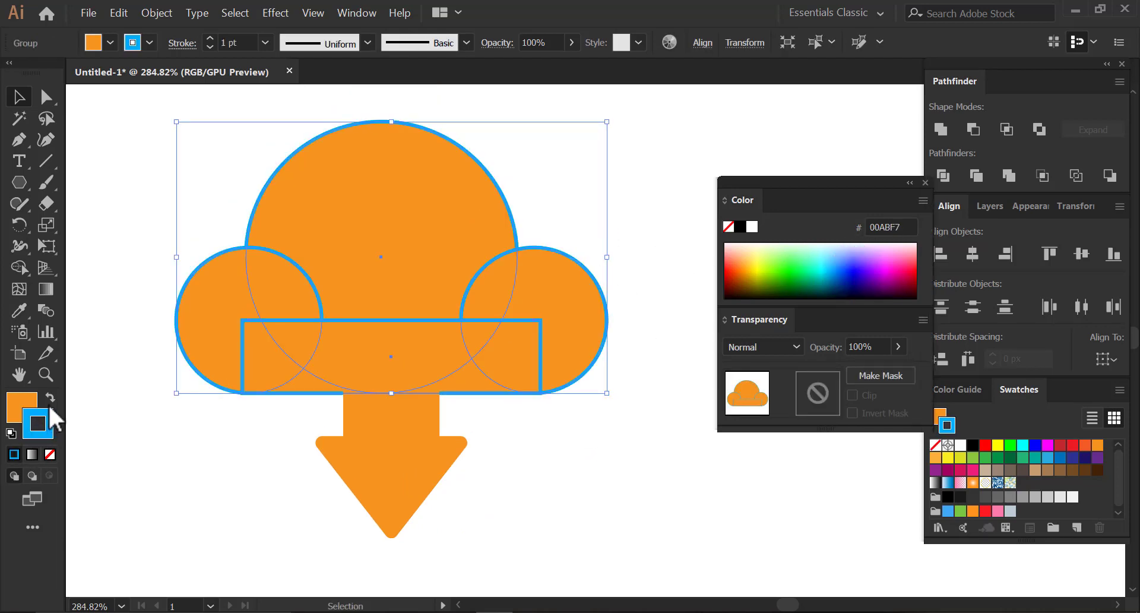
click(51, 398)
click(50, 455)
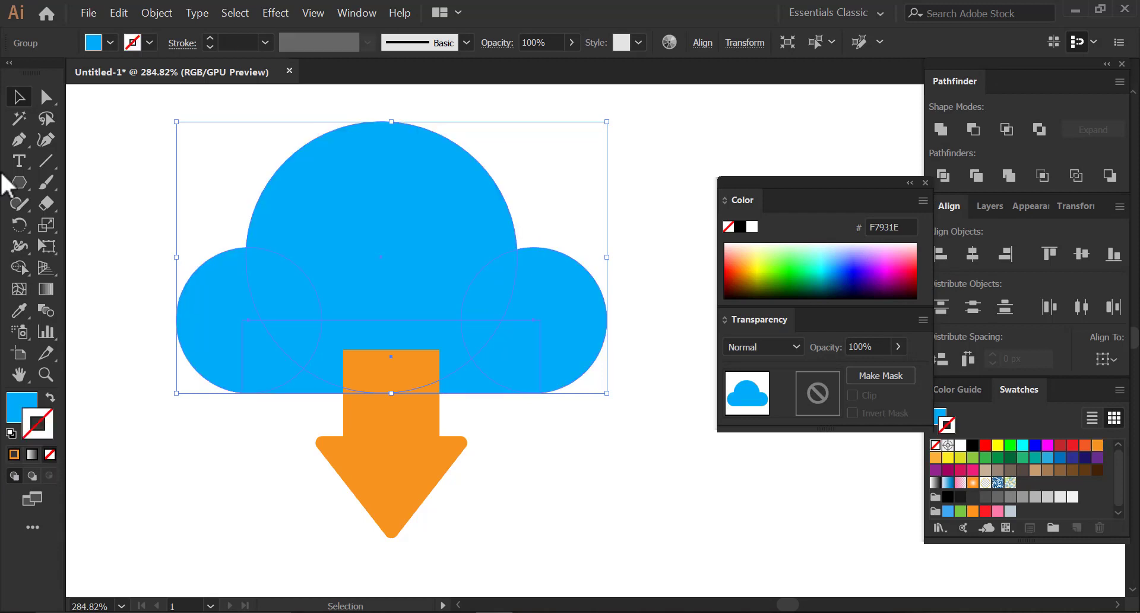
Send the orange arrow group behind the cloud in the stacking order.
right_click(357, 437)
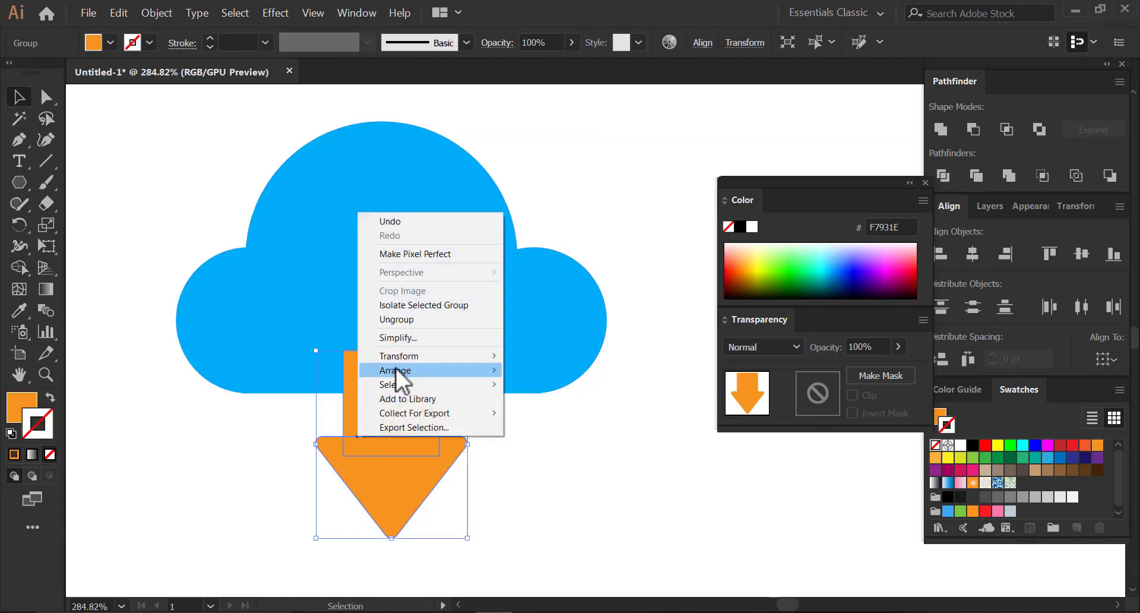
mouse_move(426, 370)
click(569, 411)
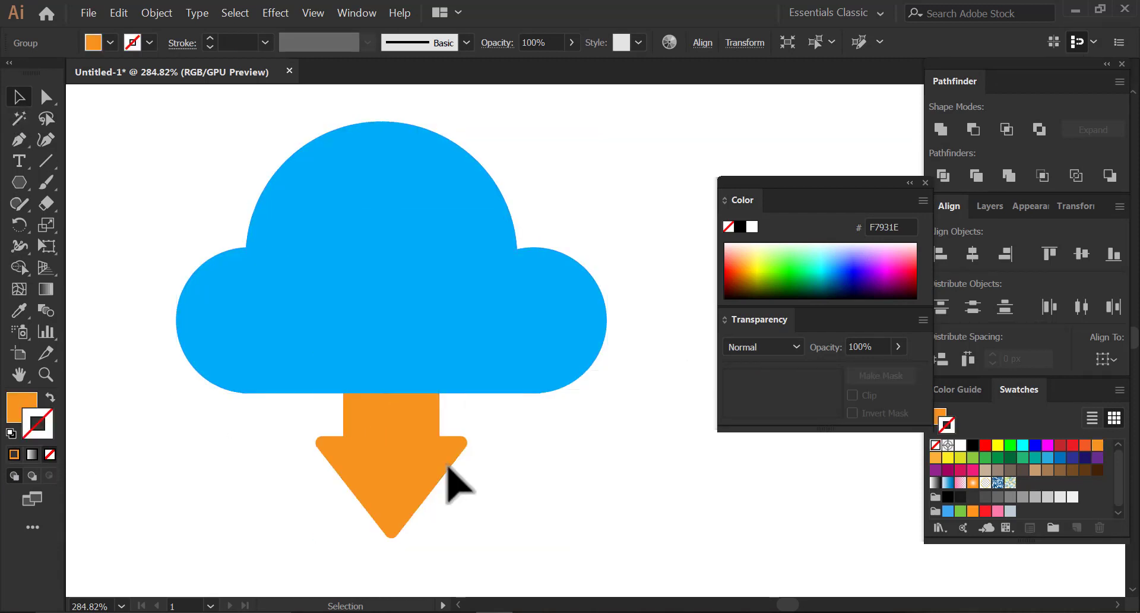
Set the blue cloud group's opacity to 80% so the arrow's shaft shows through.
click(422, 382)
text(8)
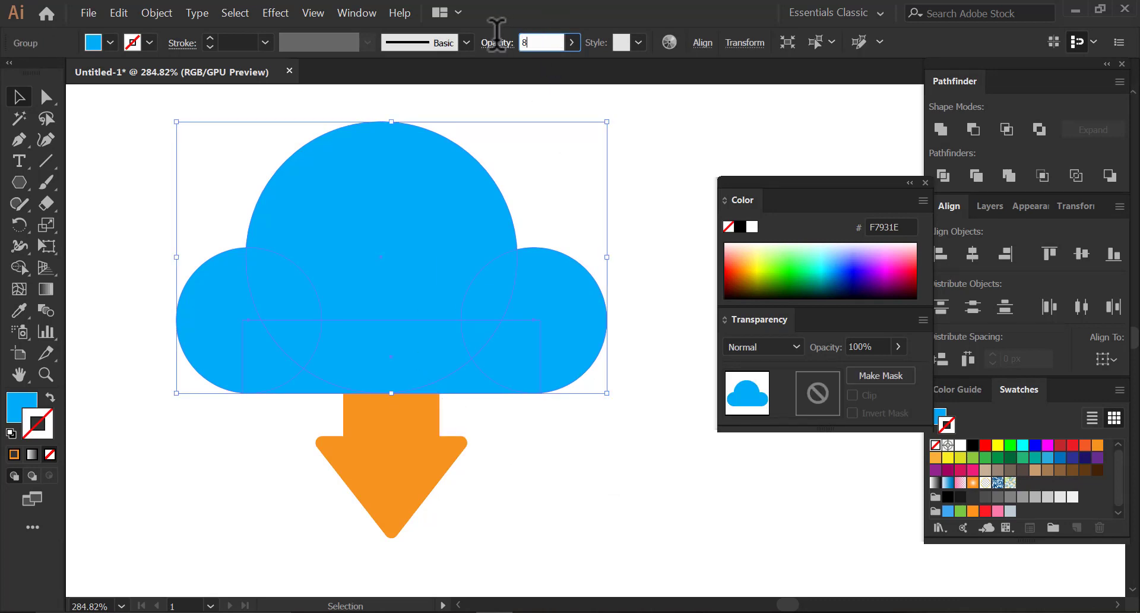
text(0)
key(Return)
click(682, 217)
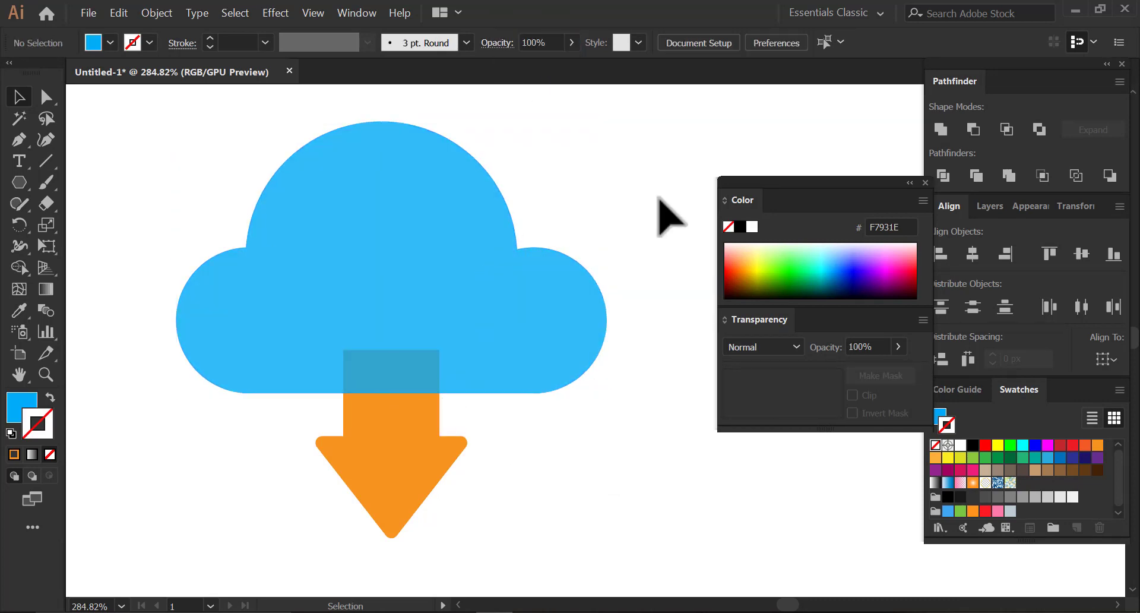
Align the cloud and arrow groups on their horizontal centers and nudge the arrow slightly down.
click(423, 465)
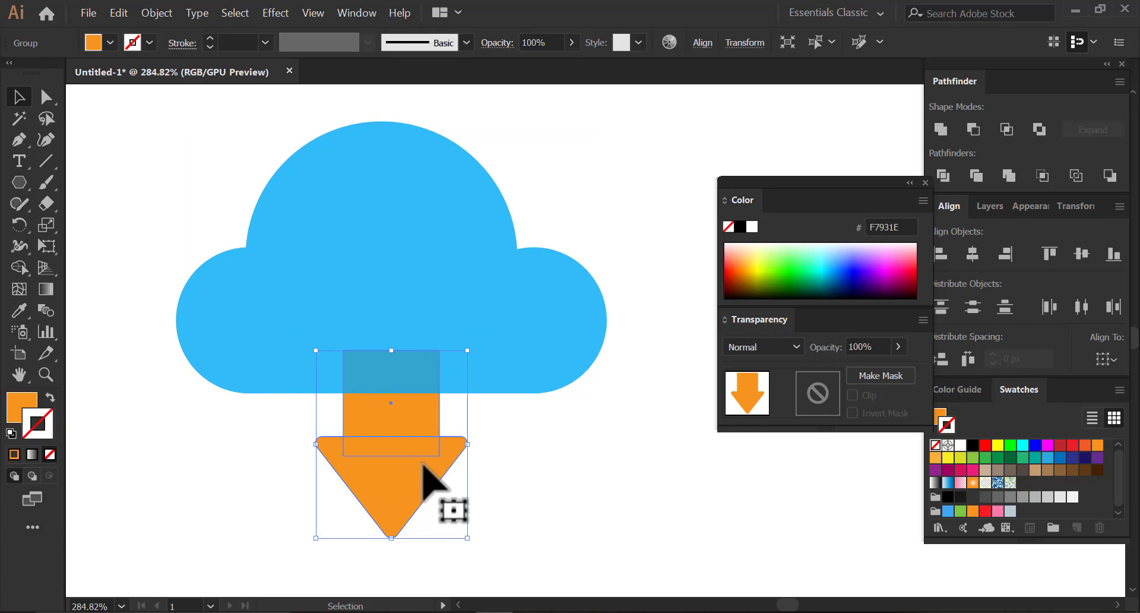
click(527, 459)
key(z)
drag(544, 462, 350, 408)
drag(465, 462, 517, 483)
click(487, 474)
click(569, 494)
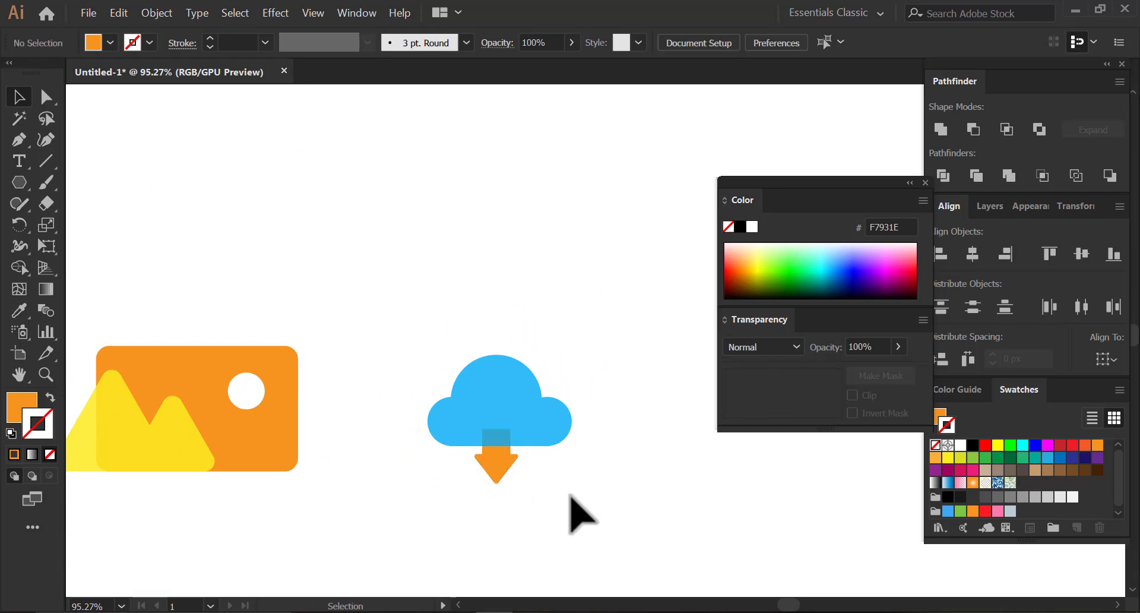
drag(449, 417, 445, 414)
click(972, 256)
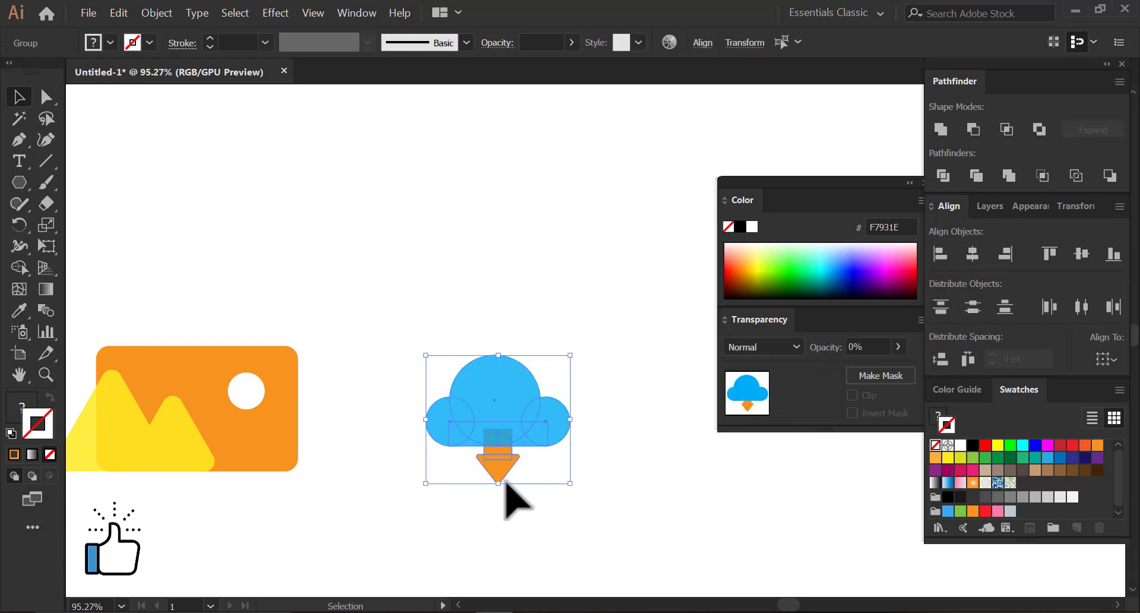
click(562, 470)
click(498, 481)
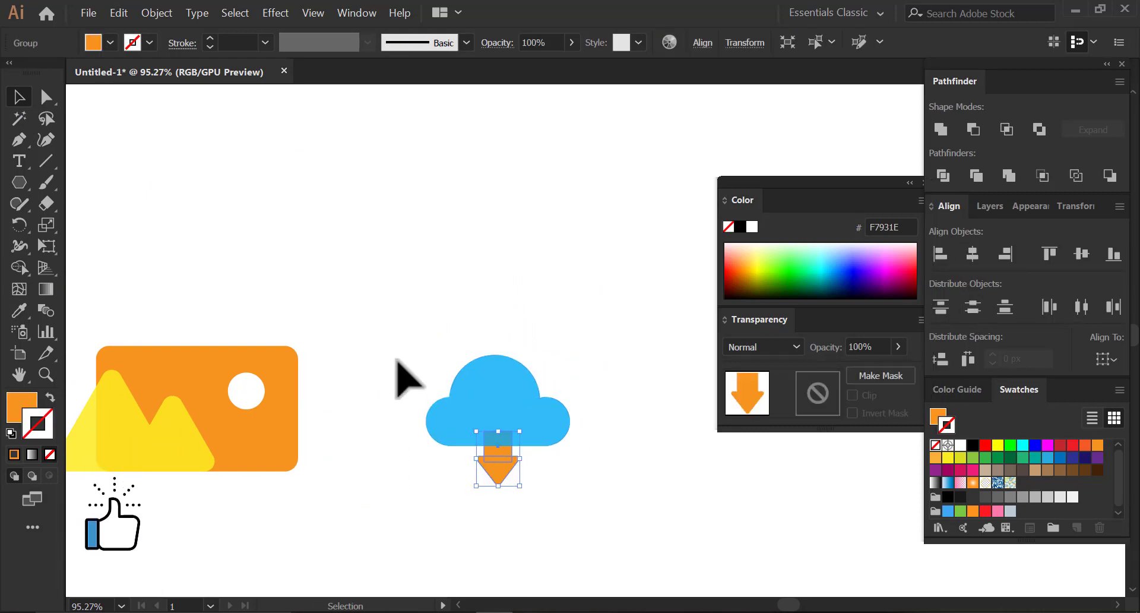
Move the cloud and arrow together slightly upward beside the picture icon.
drag(394, 360, 560, 517)
key(shift+Up)
key(shift+Up)
click(613, 508)
scroll(601, 512, right, 1)
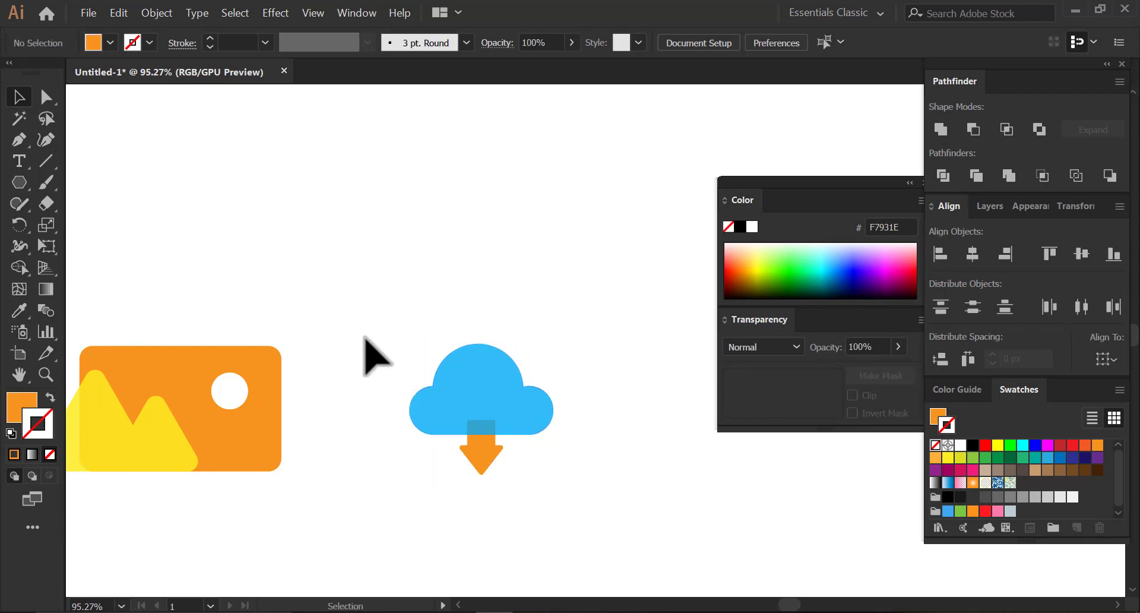
Enlarge the whole cloud download icon slightly, keeping its proportions.
drag(363, 337, 350, 448)
click(631, 491)
click(180, 307)
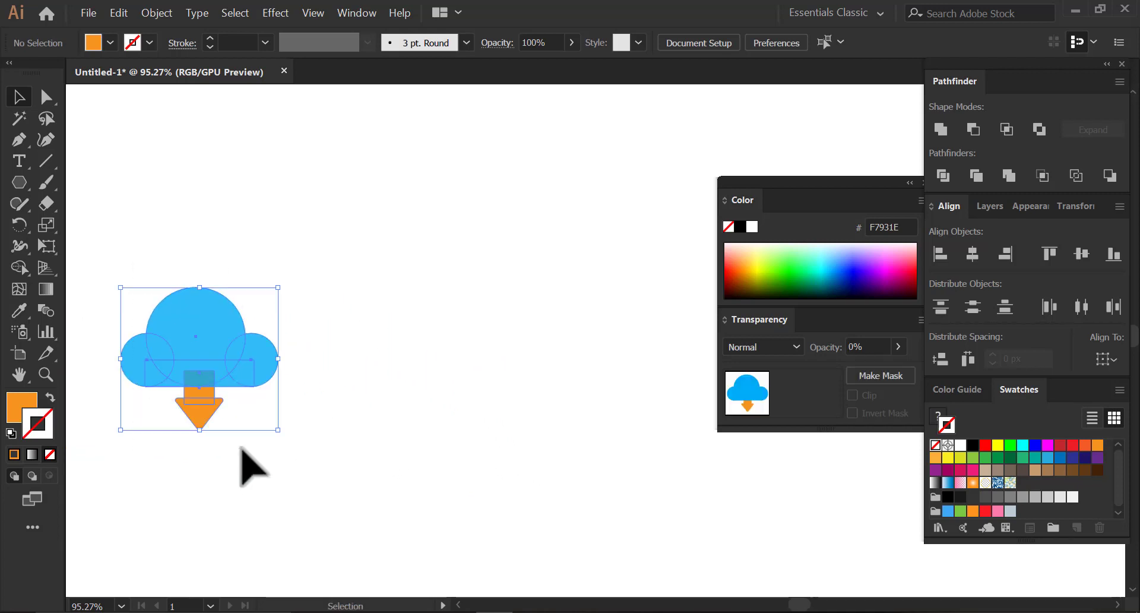
right_click(244, 467)
click(244, 477)
click(464, 380)
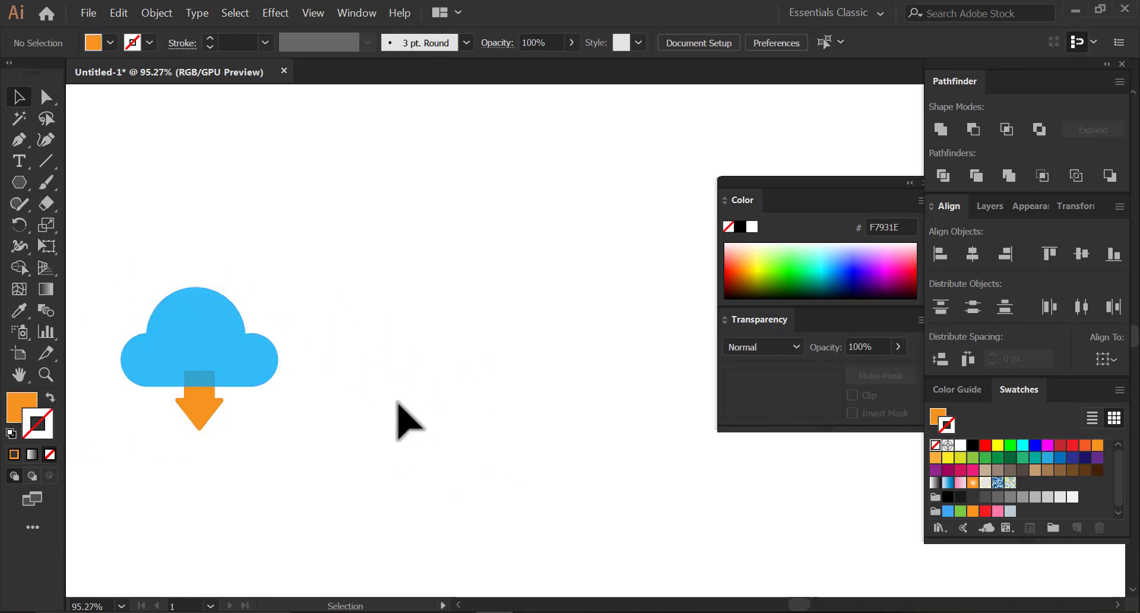
Draw an orange circle in the empty area beside the cloud icon and duplicate it diagonally above.
drag(451, 341, 427, 372)
drag(19, 183, 93, 229)
click(94, 230)
drag(423, 244, 514, 349)
key(v)
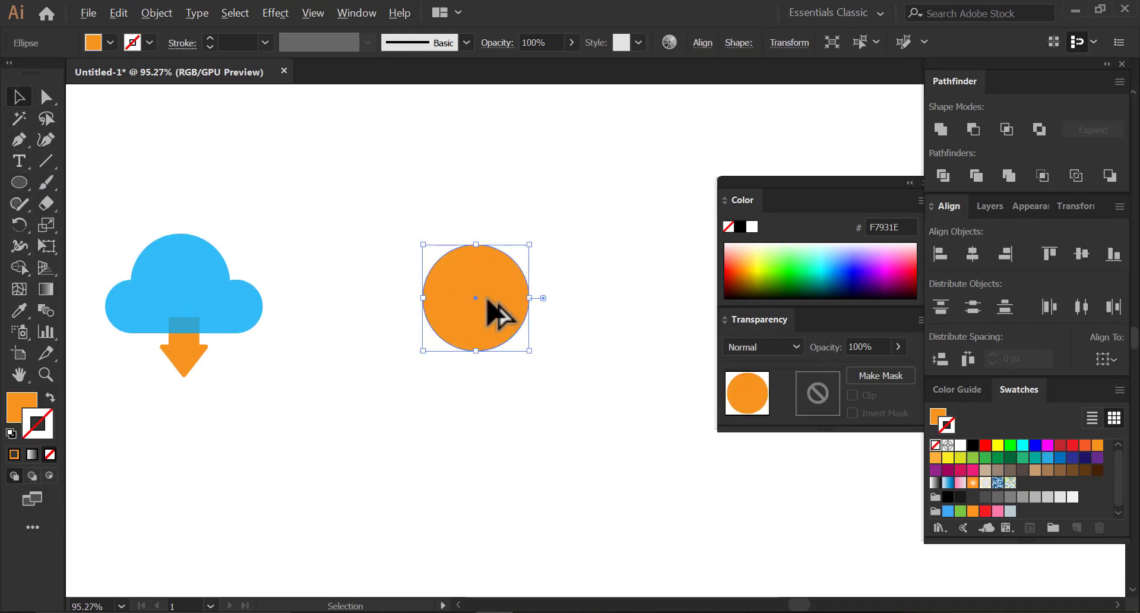
drag(496, 305, 587, 210)
Convert the bottom anchor of the lower orange circle into a corner point.
click(510, 310)
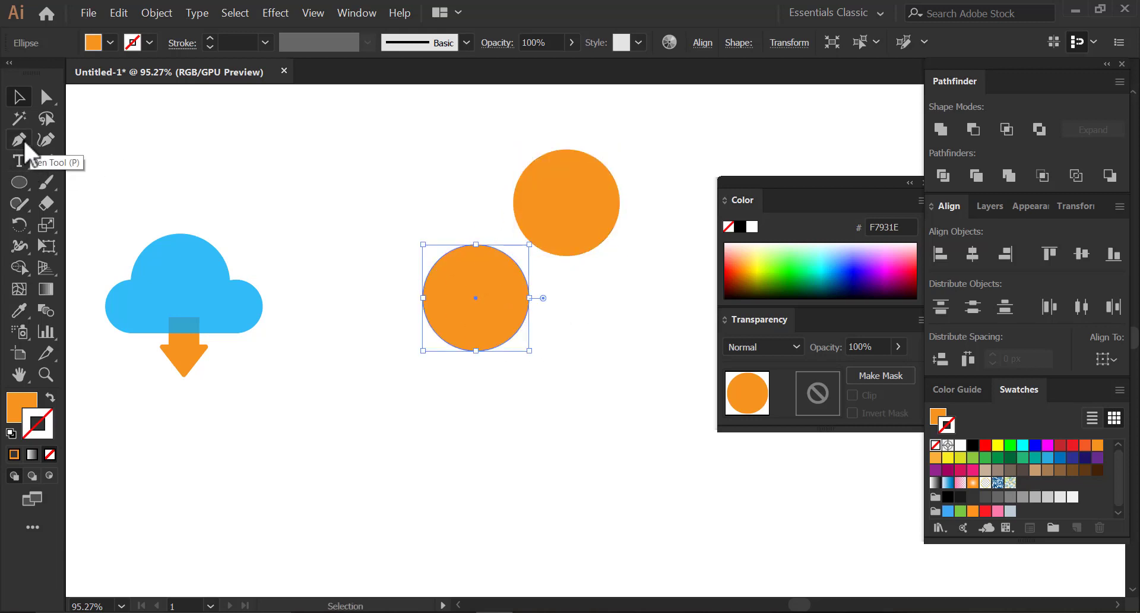
drag(24, 142, 101, 210)
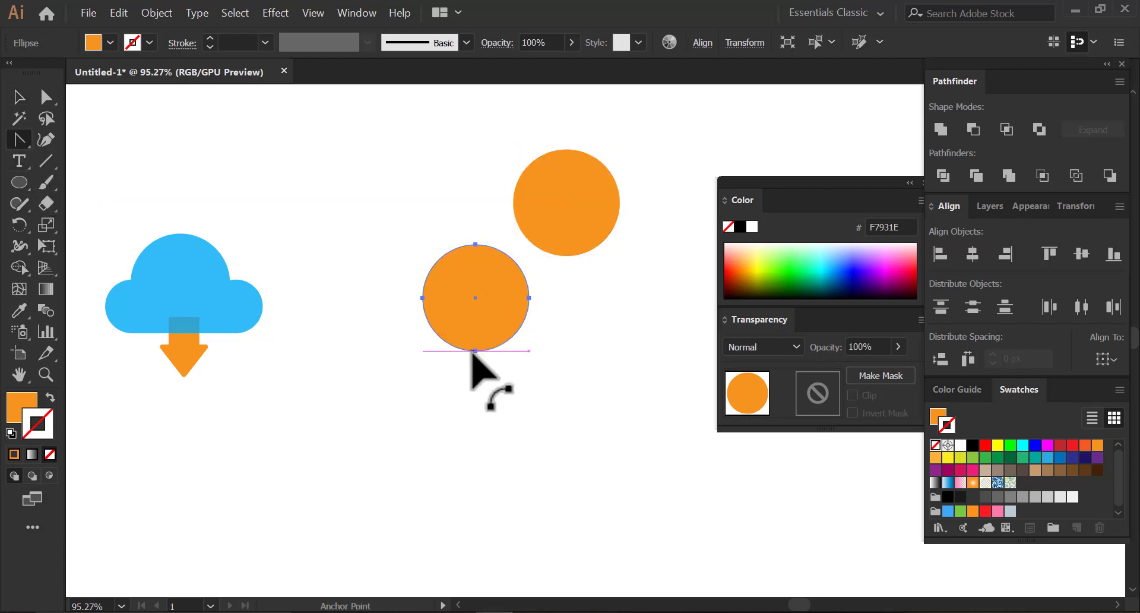
click(474, 350)
Move the shape's bottom corner point straight down to form a map pin with a long tip.
click(37, 100)
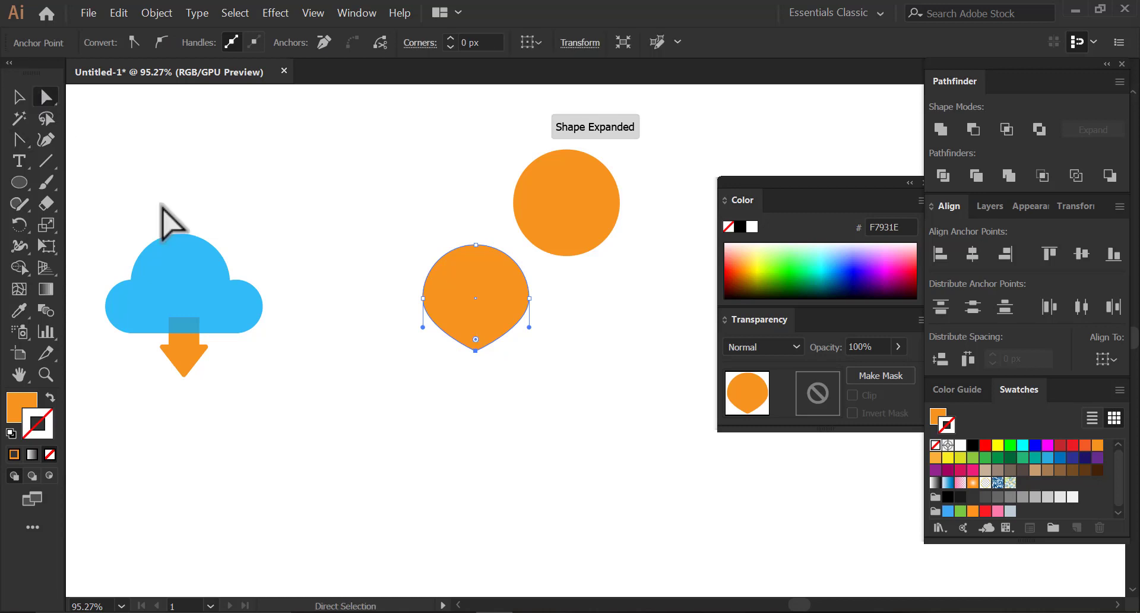
key(shift+Down)
key(shift+Down)
key(shift+Down)
key(shift+Down)
key(shift+Down)
key(shift+Down)
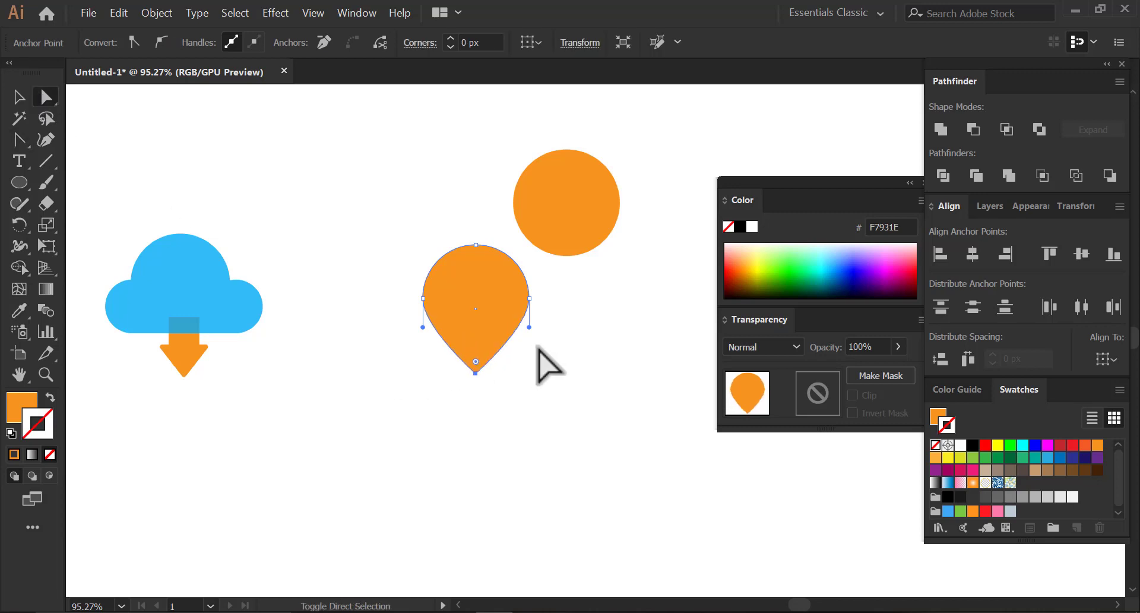
key(v)
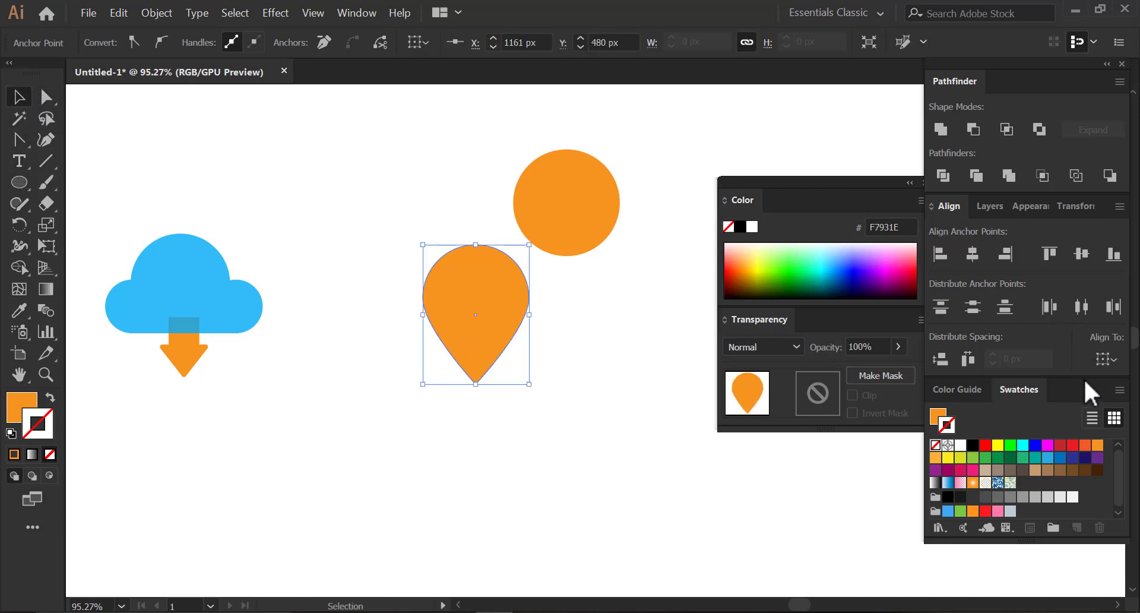
Give the pin a green 00FF00 fill with no stroke, and duplicate it to its lower right.
click(1010, 445)
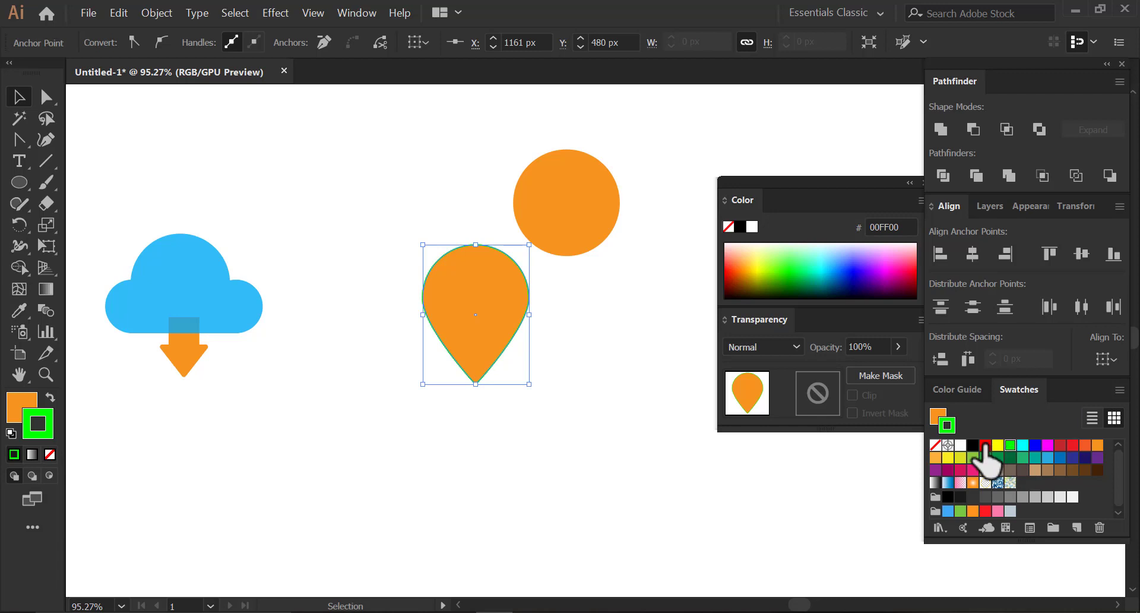
click(51, 398)
click(439, 325)
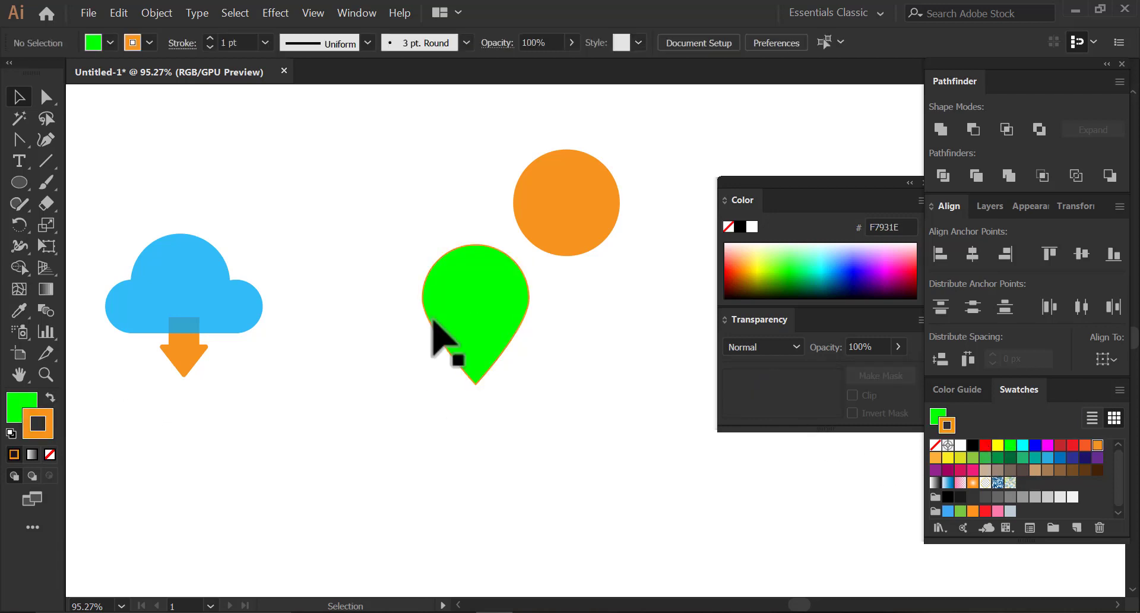
click(50, 454)
click(408, 423)
click(493, 318)
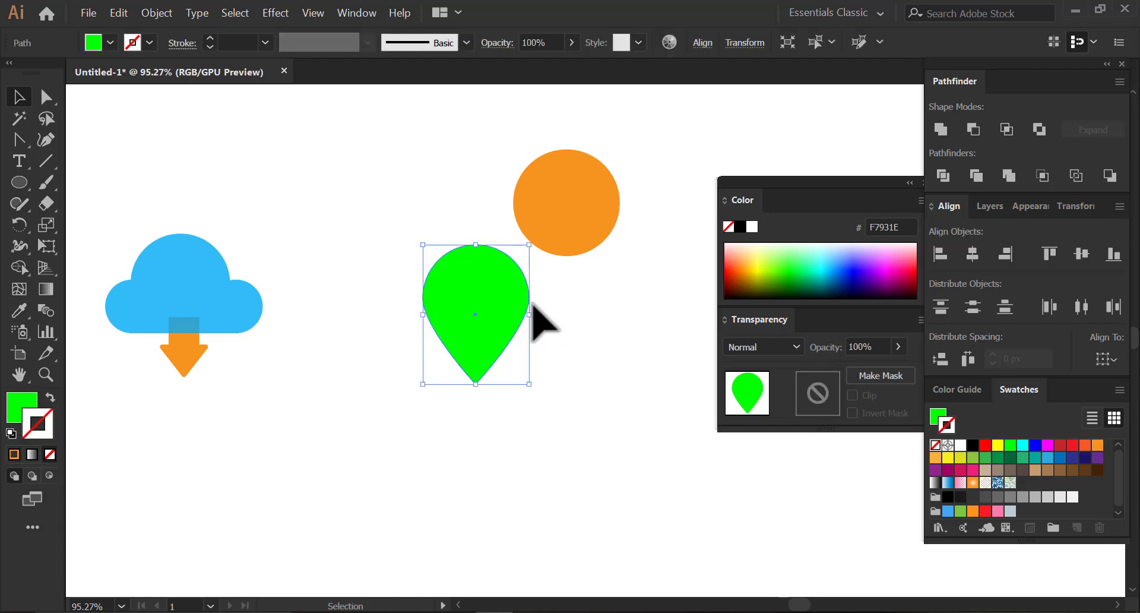
alt+drag(457, 315, 580, 394)
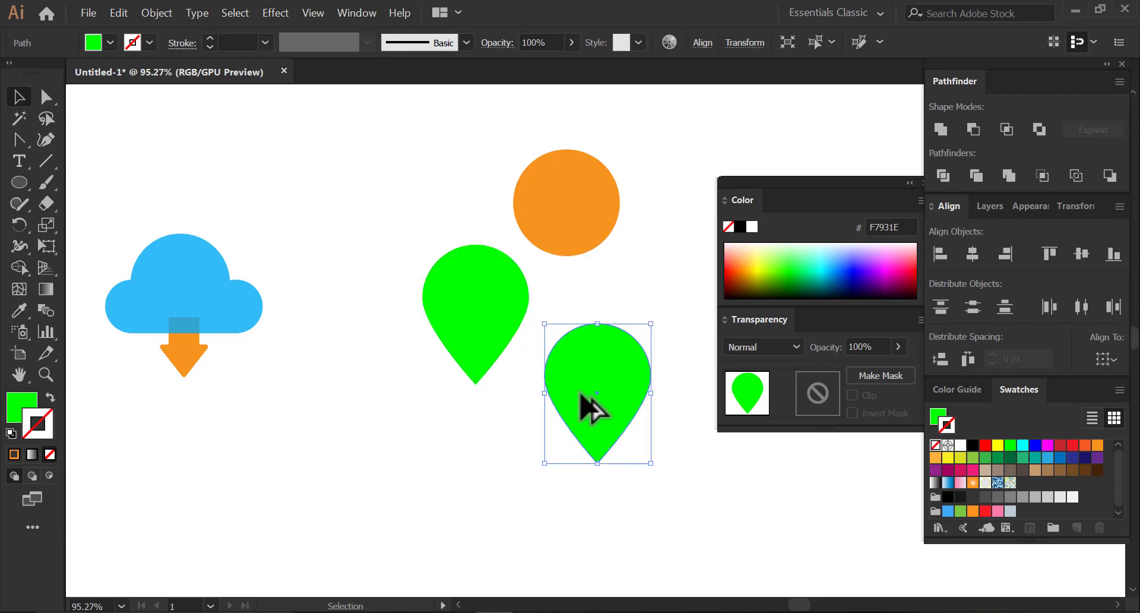
Shrink the orange circle, place it in the original pin's head, and align both on their horizontal centers.
click(567, 229)
shift+drag(620, 255, 562, 198)
drag(530, 178, 488, 311)
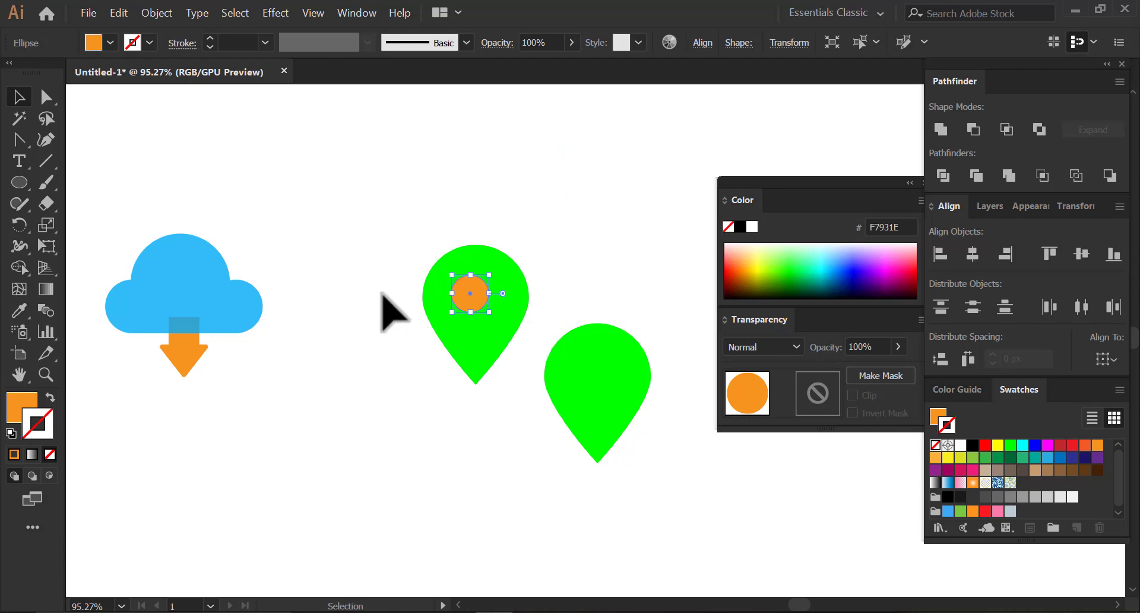
drag(389, 310, 564, 306)
click(972, 255)
click(603, 261)
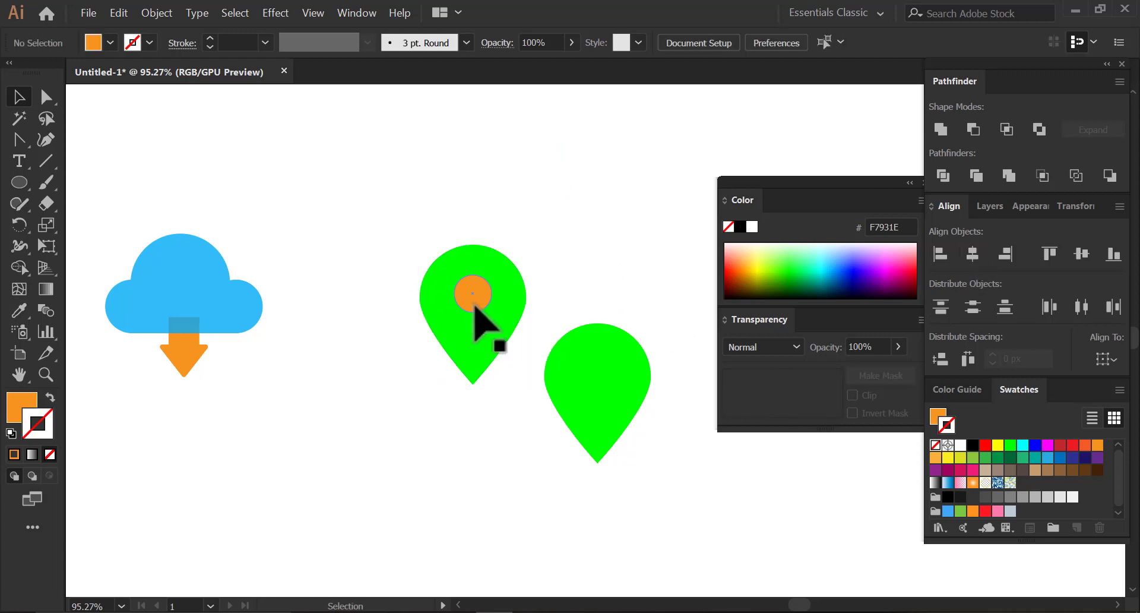
Cut the orange circle out of the green pin with Minus Front.
click(473, 303)
shift+click(493, 323)
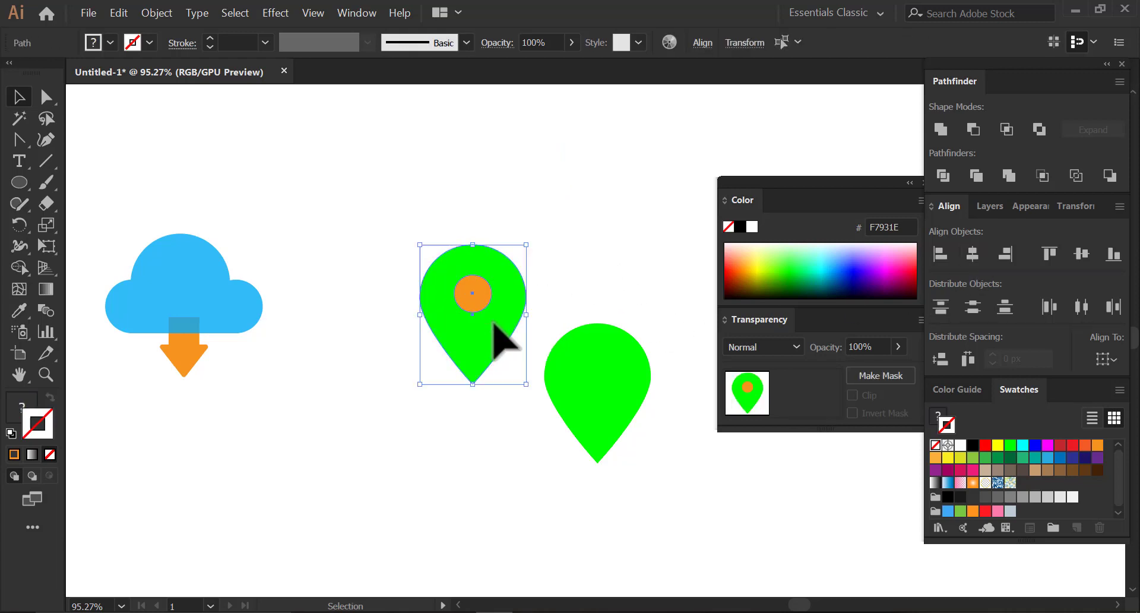
click(972, 131)
click(652, 193)
Scale the pin copy down to about half size and place it against the large pin's lower right side.
drag(599, 385, 578, 355)
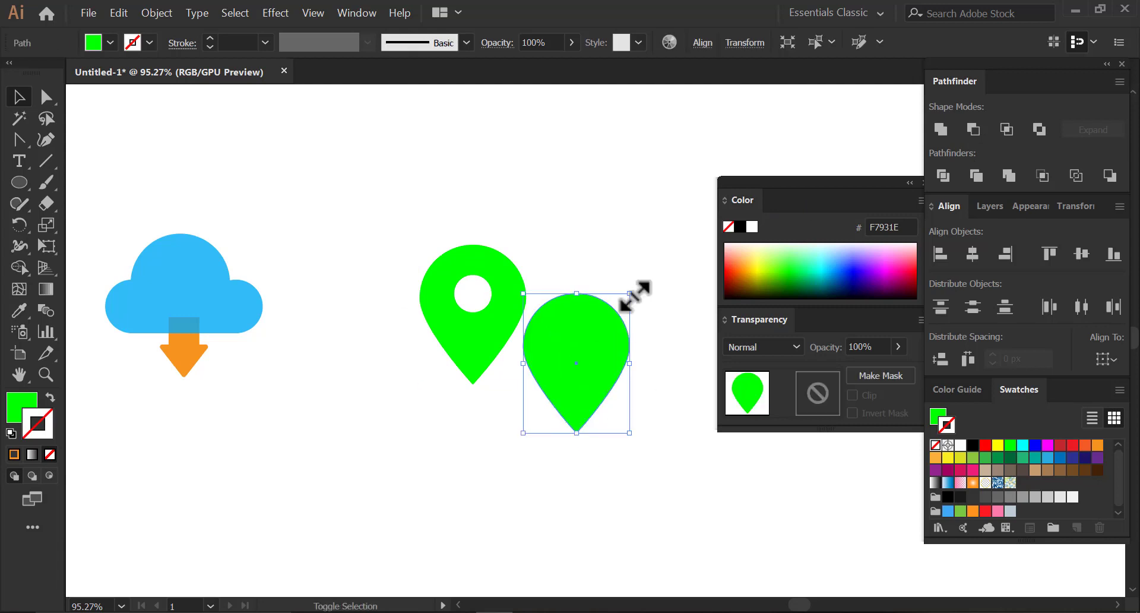
drag(631, 293, 573, 381)
drag(564, 429, 555, 376)
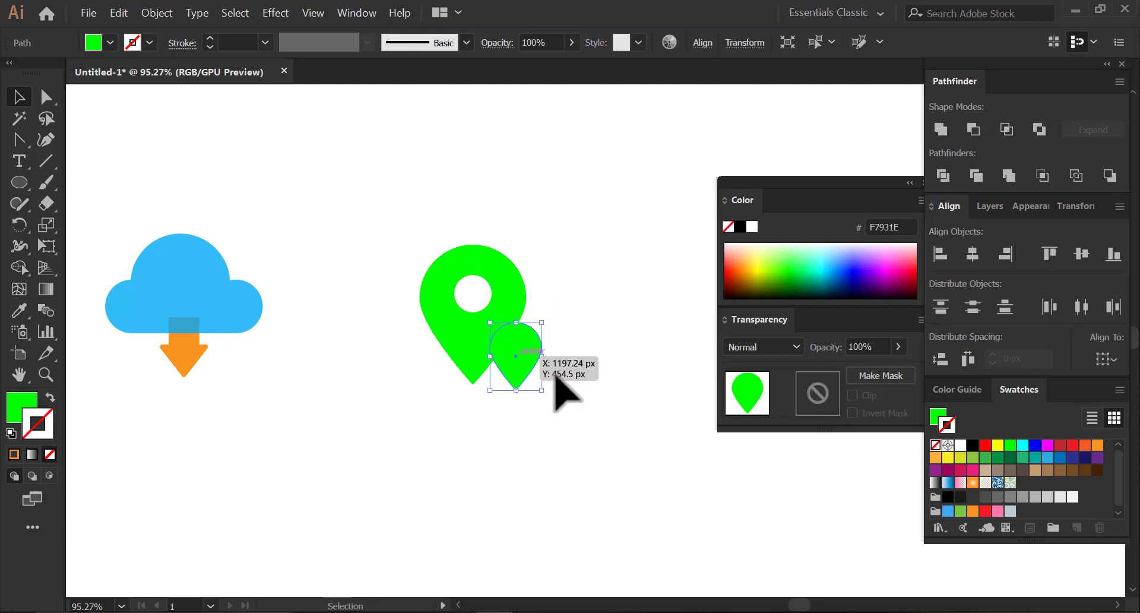
Recolor the small pin with a magenta fill and no stroke.
click(889, 264)
click(50, 397)
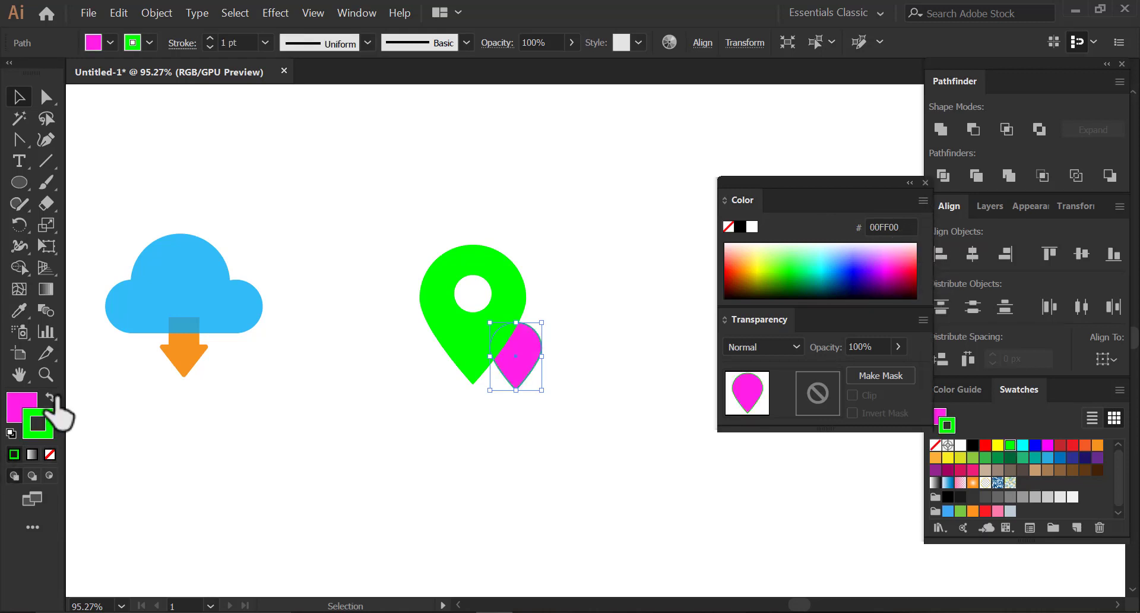
click(412, 430)
click(530, 363)
click(46, 454)
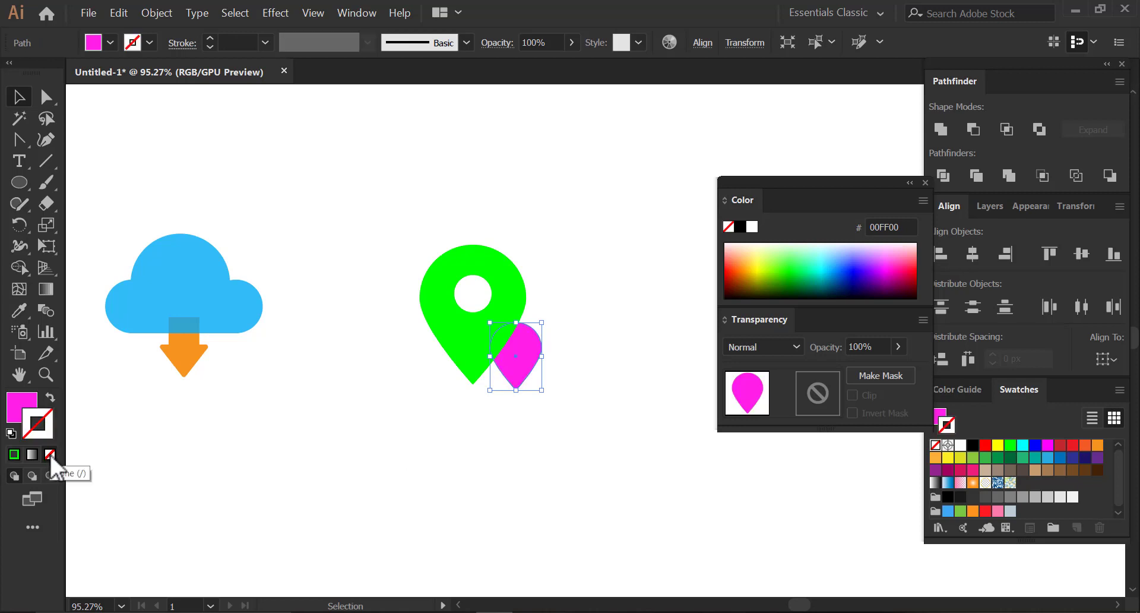
click(161, 420)
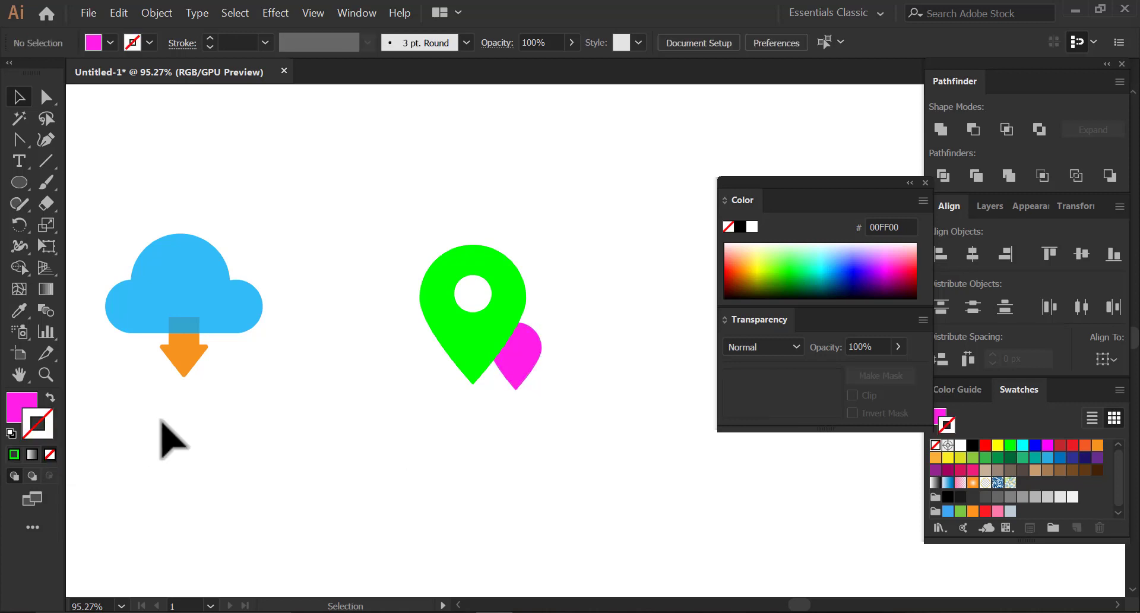
Level the magenta pin's tip with the green pin's tip, and duplicate it to the green pin's left side.
drag(513, 365, 514, 359)
click(581, 440)
click(534, 379)
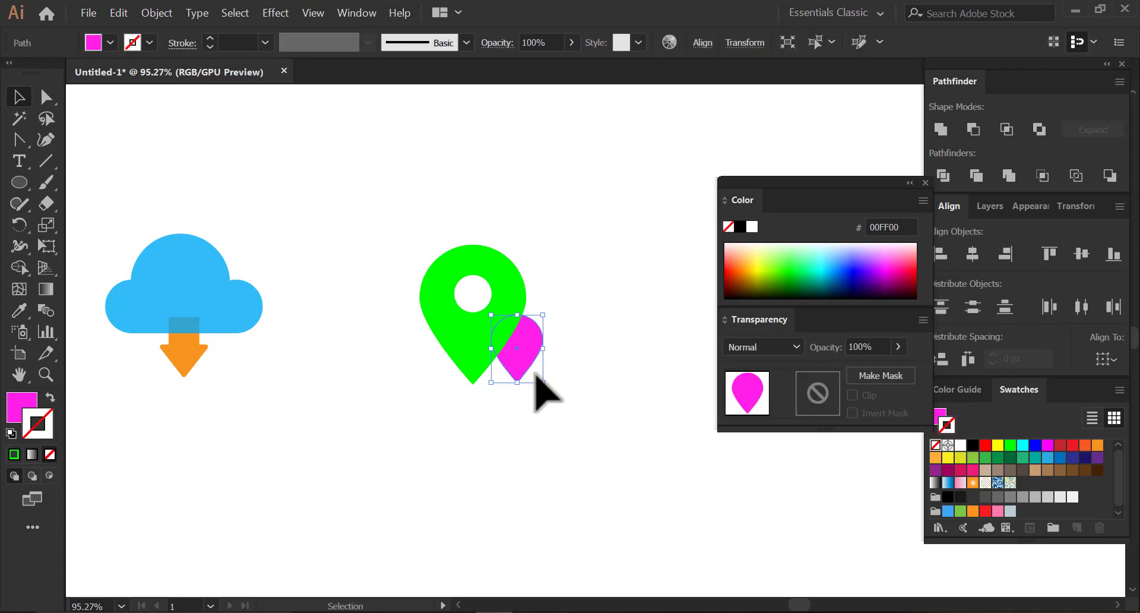
click(553, 386)
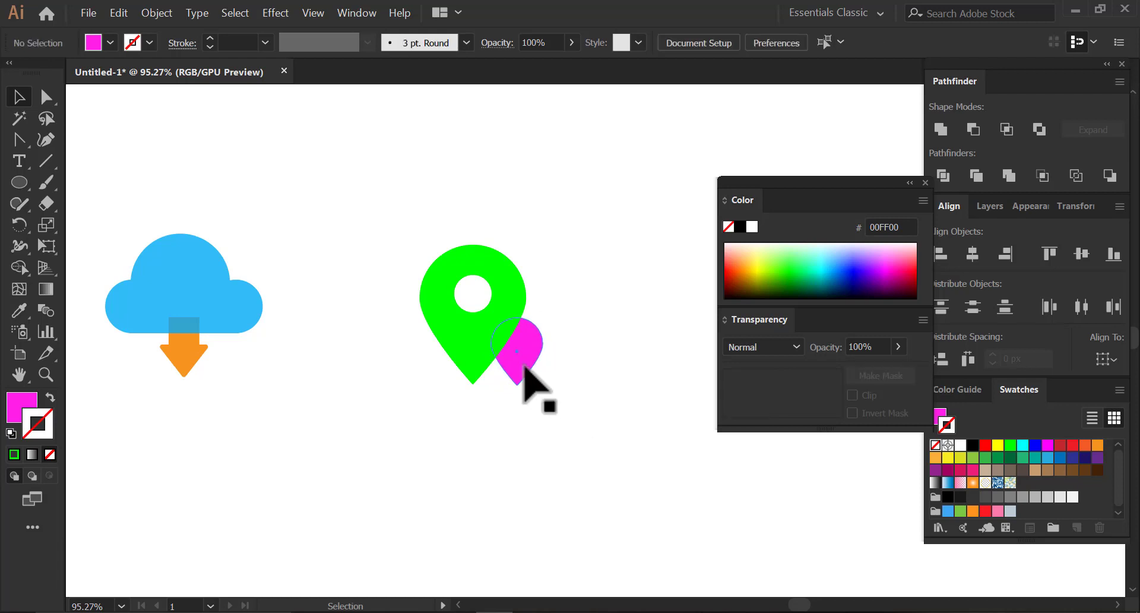
drag(524, 366, 436, 361)
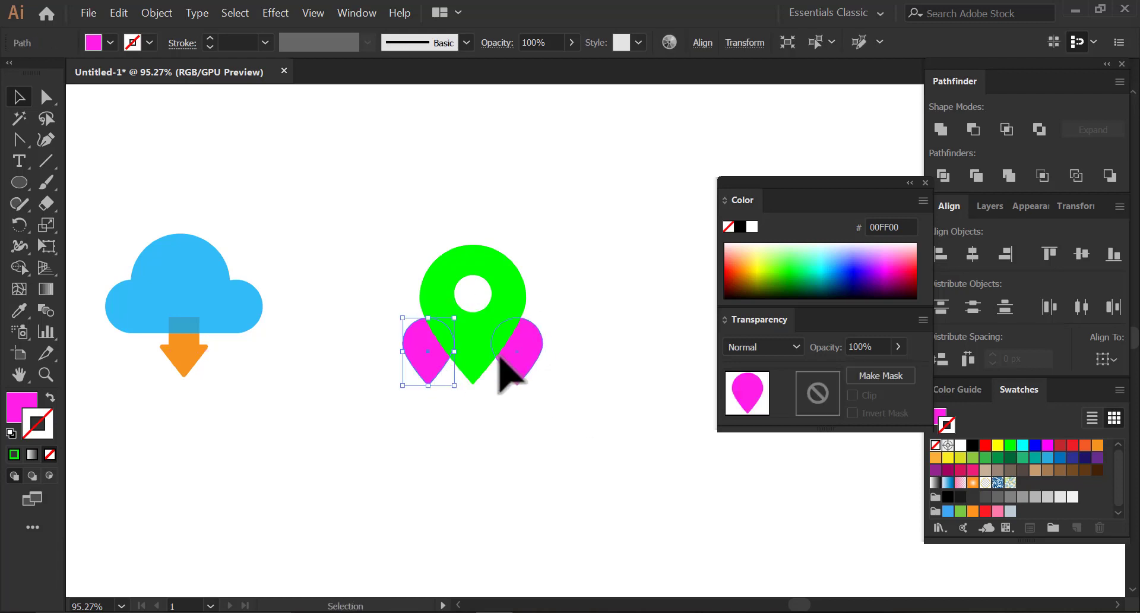
Recolor the left small pin with a light orange fill and no stroke.
key(x)
click(936, 457)
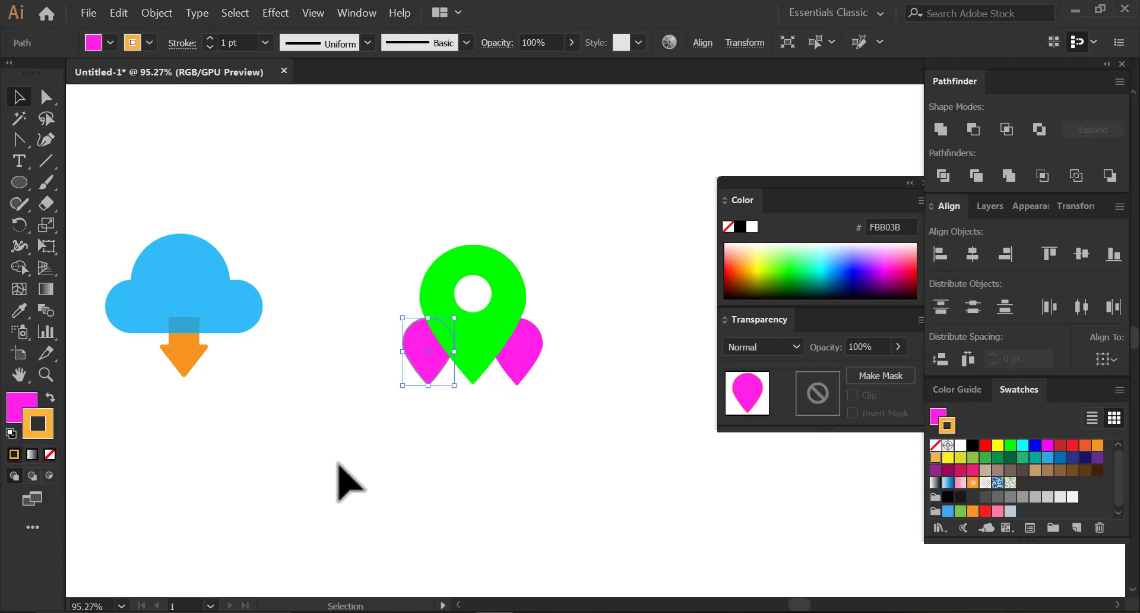
click(50, 397)
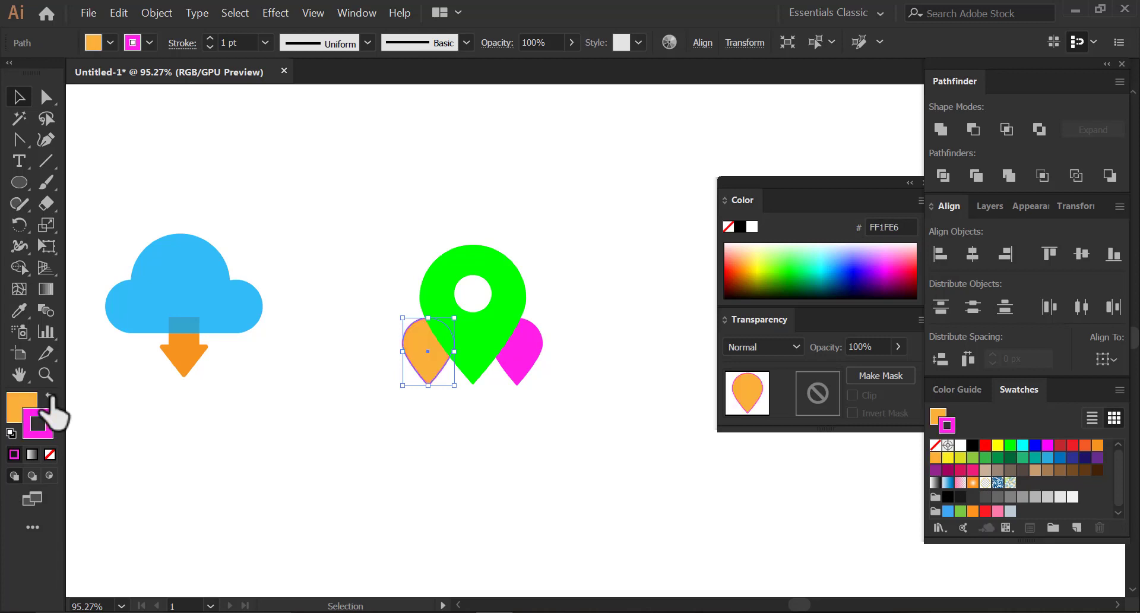
click(50, 454)
click(249, 445)
Set the large green pin's opacity to 80%.
click(484, 335)
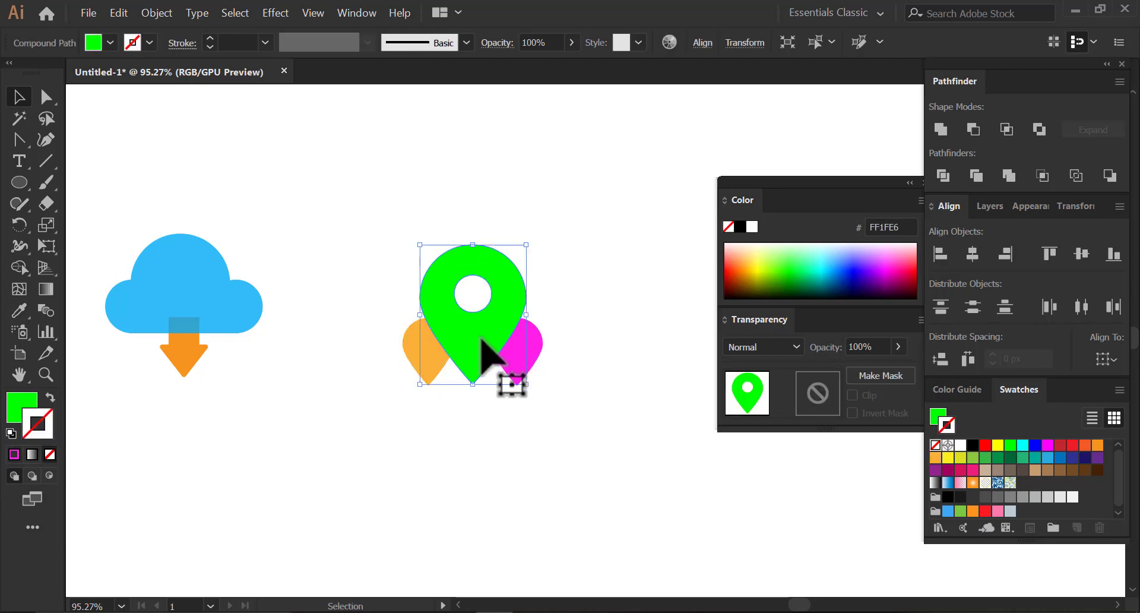
key(Return)
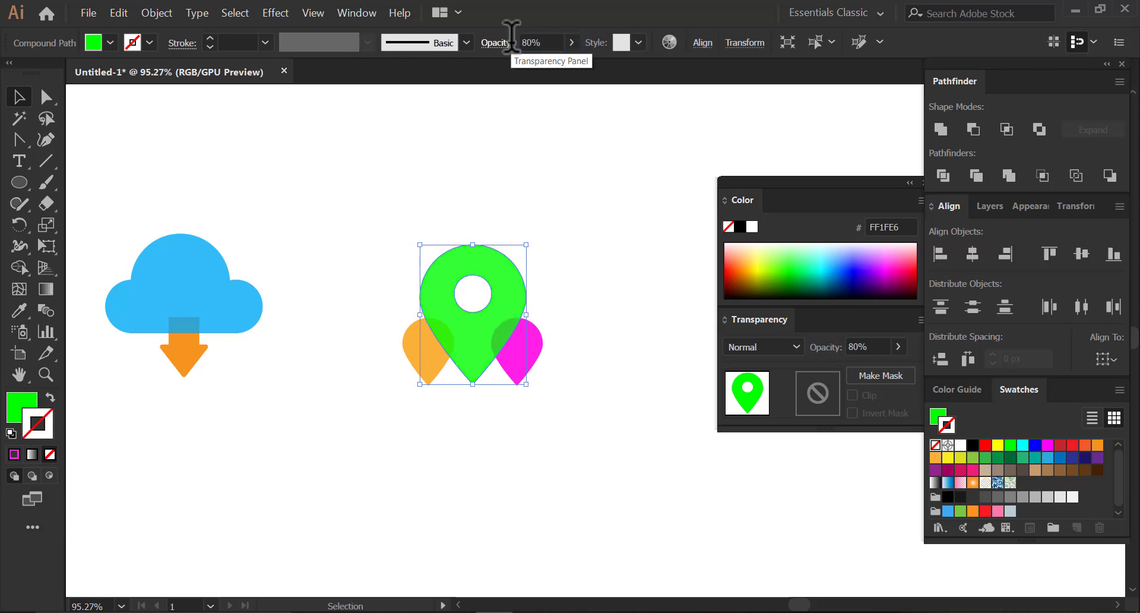
click(509, 204)
Scale the small orange pin down slightly, keeping its tip level with the green pin's tip.
key(z)
alt+click(593, 315)
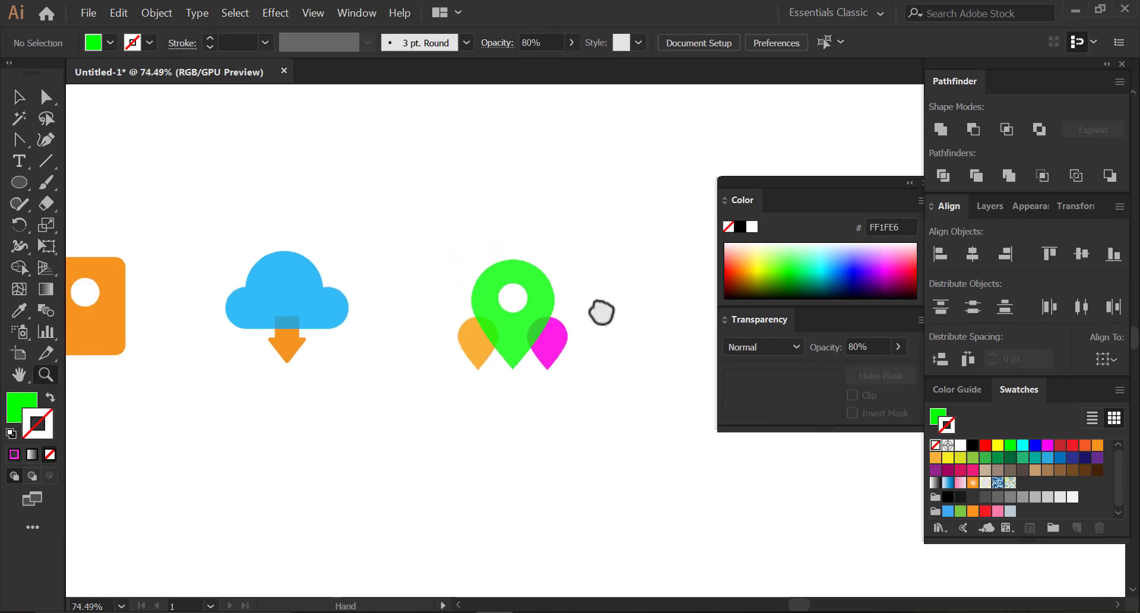
key(v)
click(453, 350)
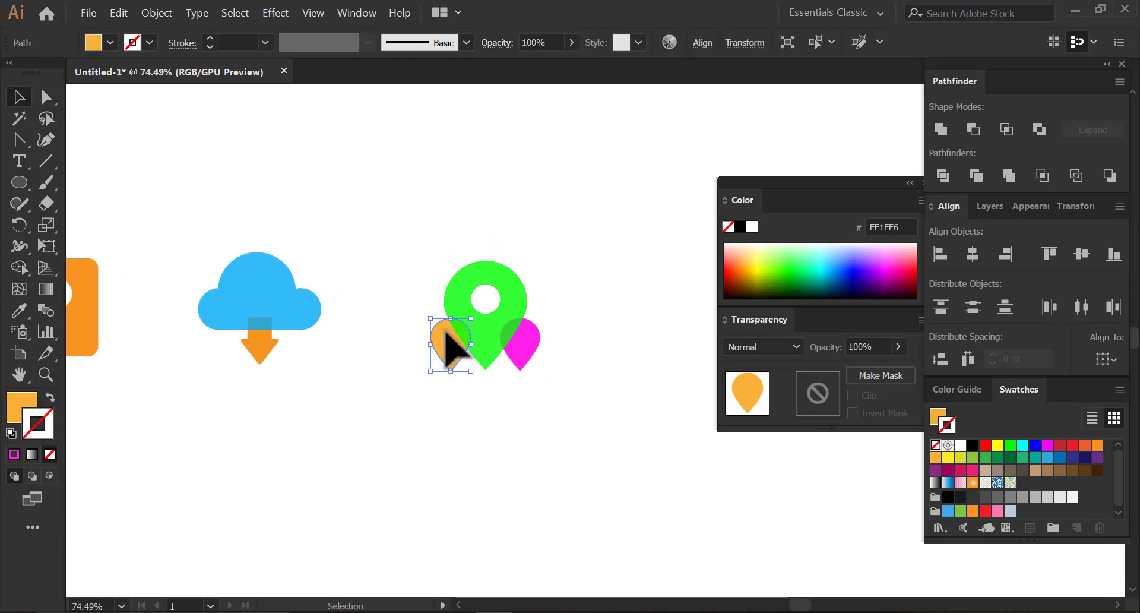
drag(431, 318, 437, 325)
click(572, 316)
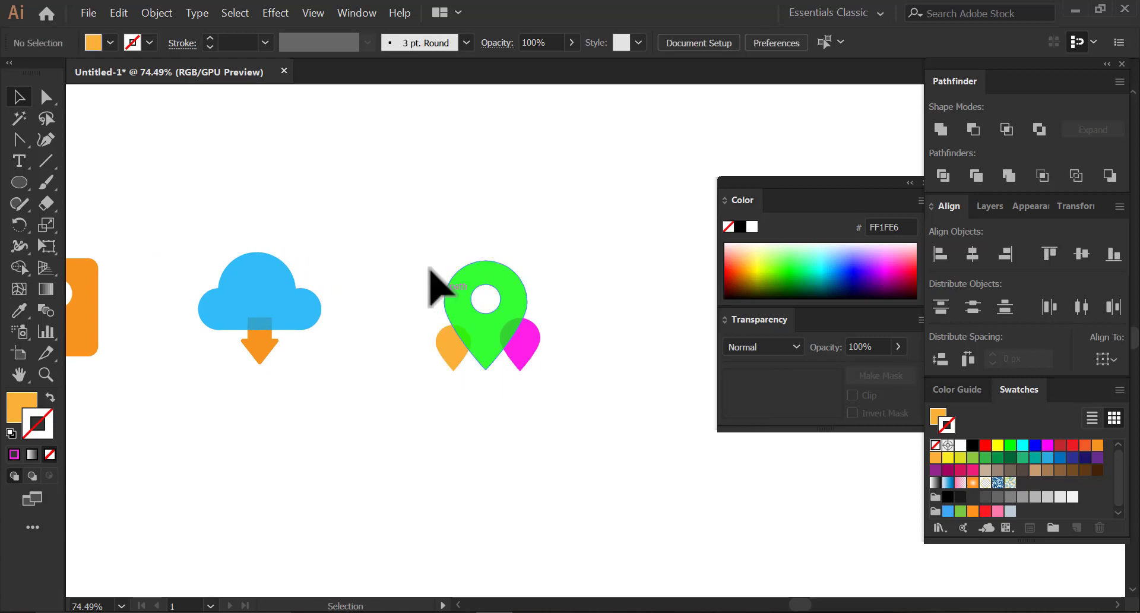
Group the green pin and the two small pins into one map location icon.
drag(430, 270, 491, 311)
right_click(489, 310)
key(Escape)
drag(463, 375, 515, 408)
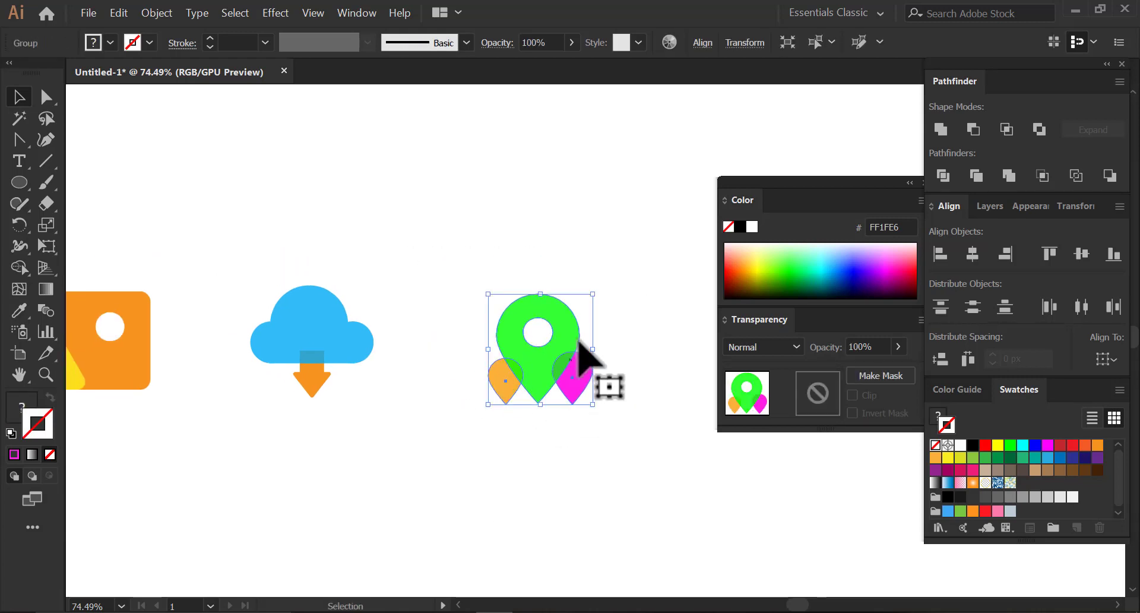
Resize the pin group to roughly the cloud icon's height and collapse the floating color and transparency panels.
drag(593, 293, 602, 285)
click(621, 464)
key(z)
drag(628, 449, 578, 428)
key(v)
click(583, 406)
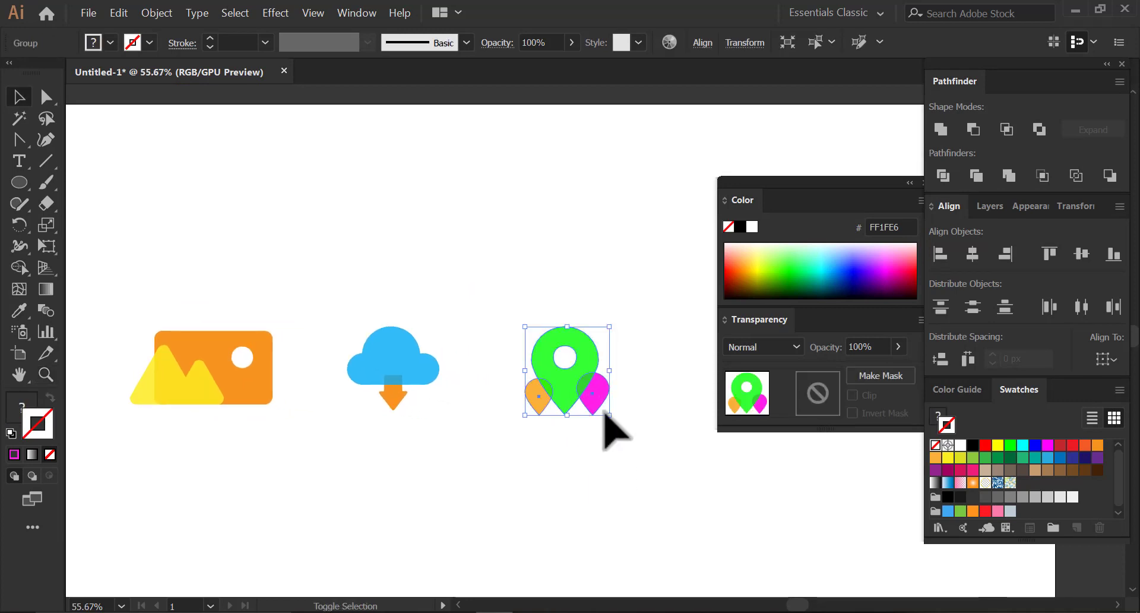
click(623, 471)
drag(503, 432, 689, 406)
click(910, 183)
click(672, 385)
click(694, 419)
drag(640, 446, 606, 447)
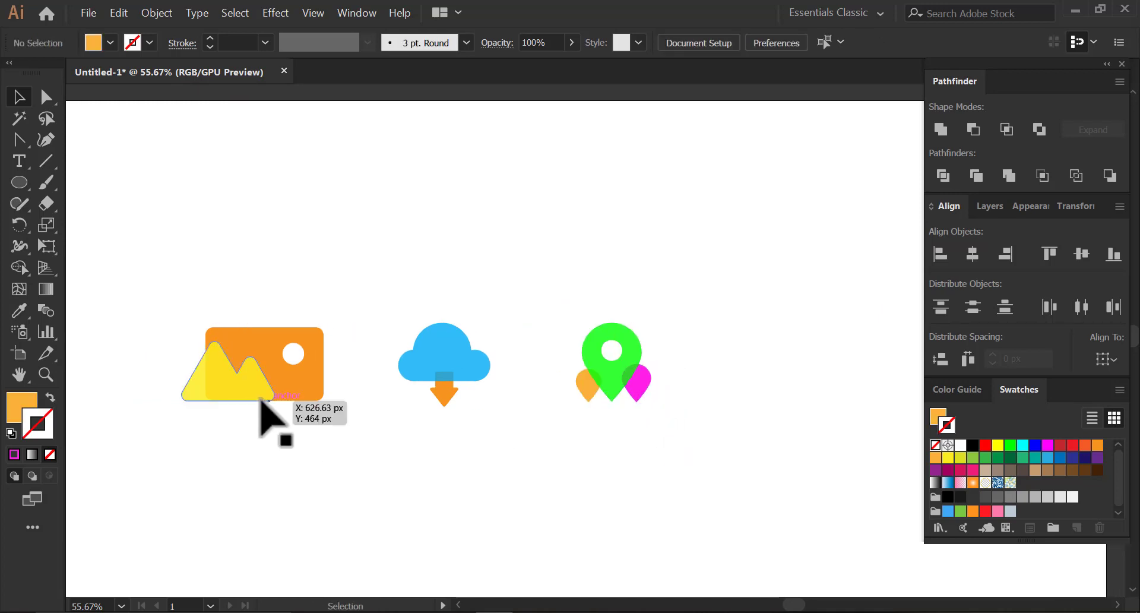
Set the opacity of the picture icon's yellow mountain shape to 80%.
click(261, 396)
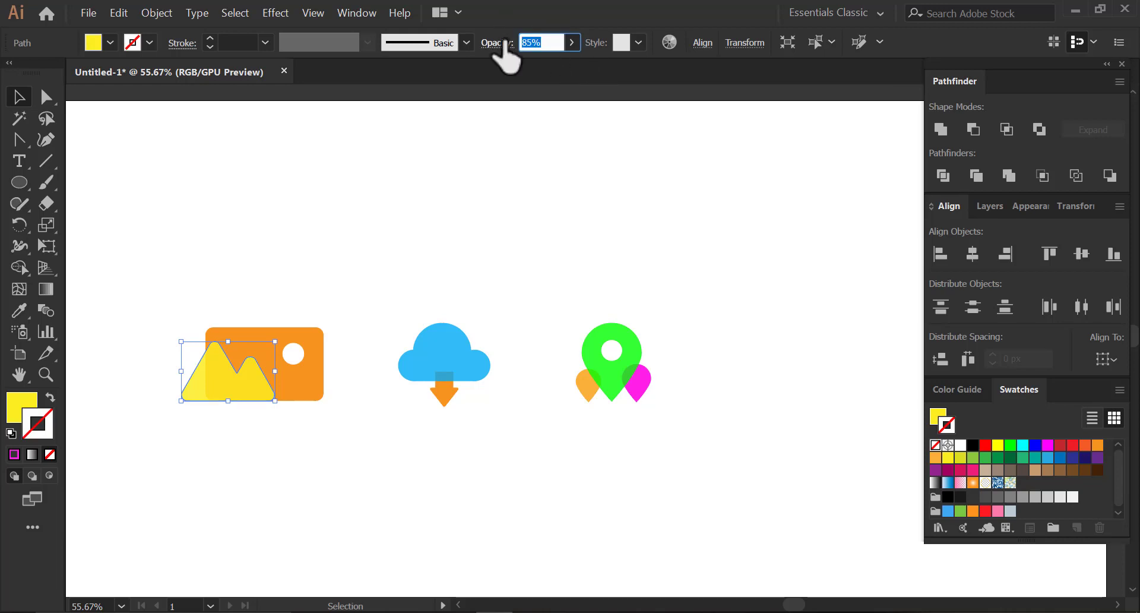
click(363, 196)
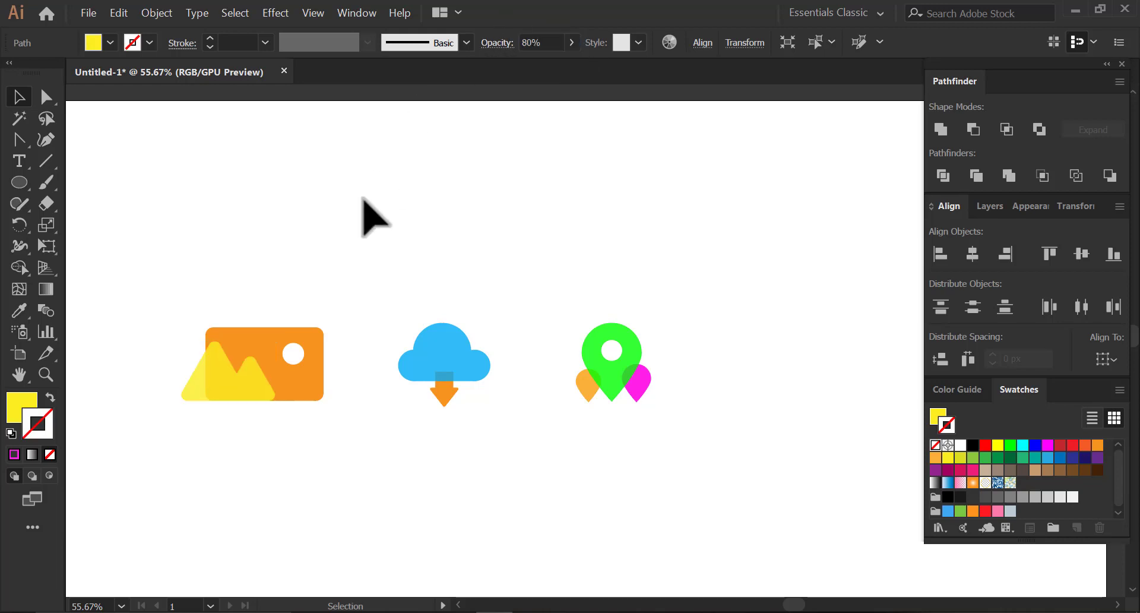
click(456, 353)
right_click(482, 453)
click(483, 449)
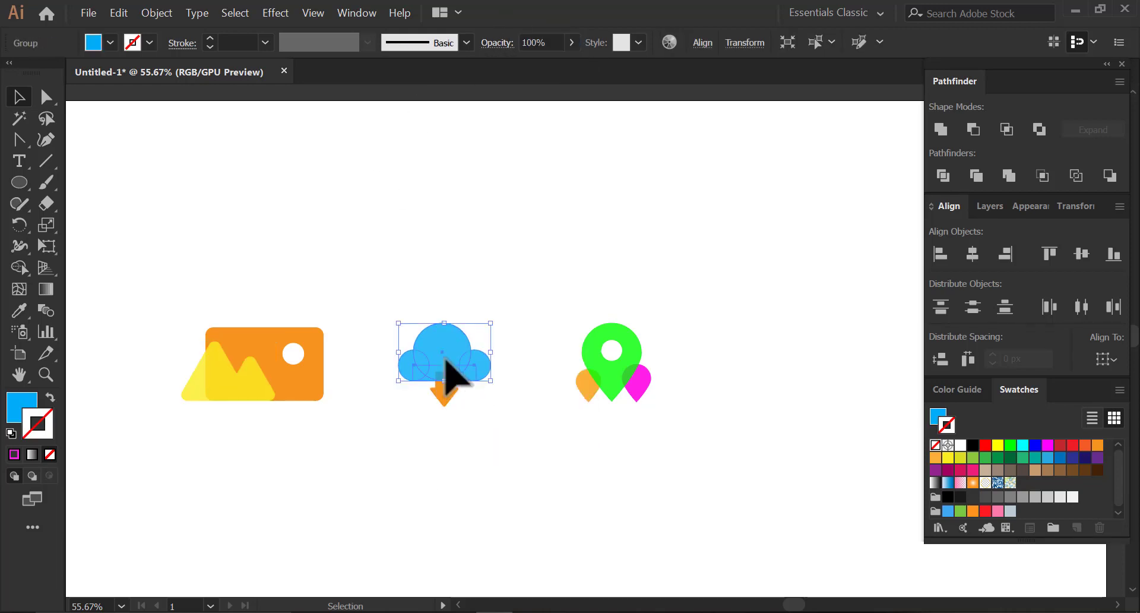
Recolor the cloud icon's download arrow with a yellow fill and no stroke.
click(445, 399)
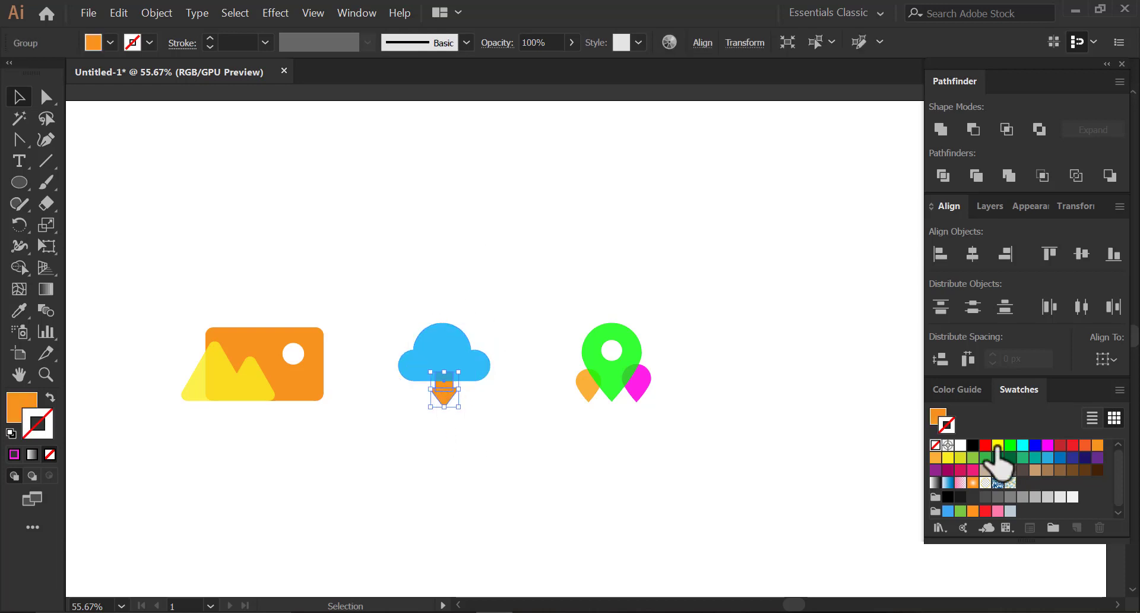
click(947, 457)
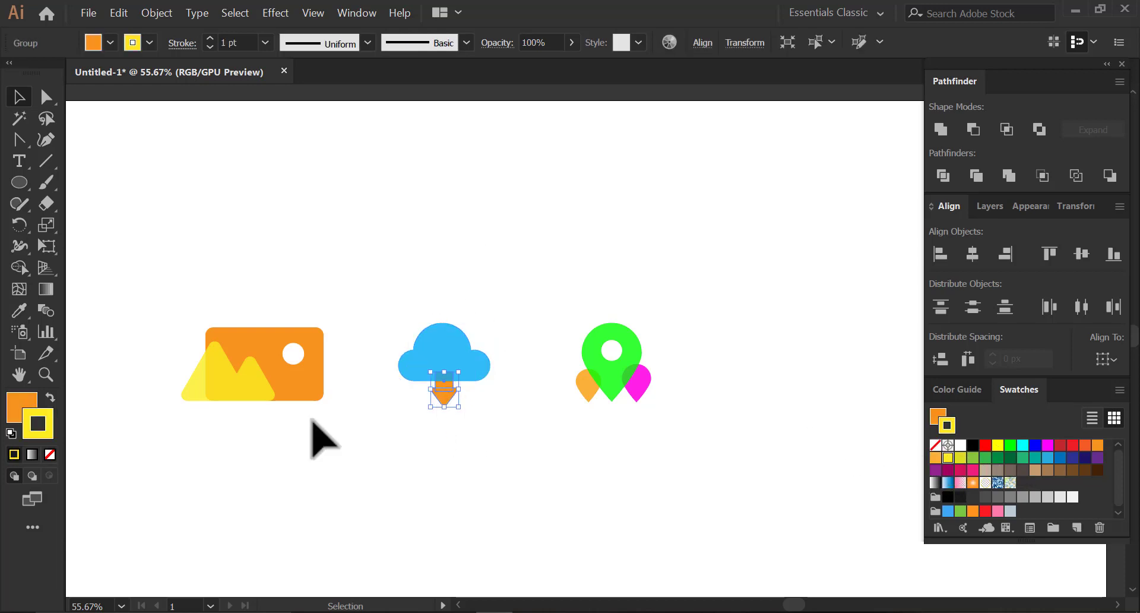
click(50, 397)
click(349, 450)
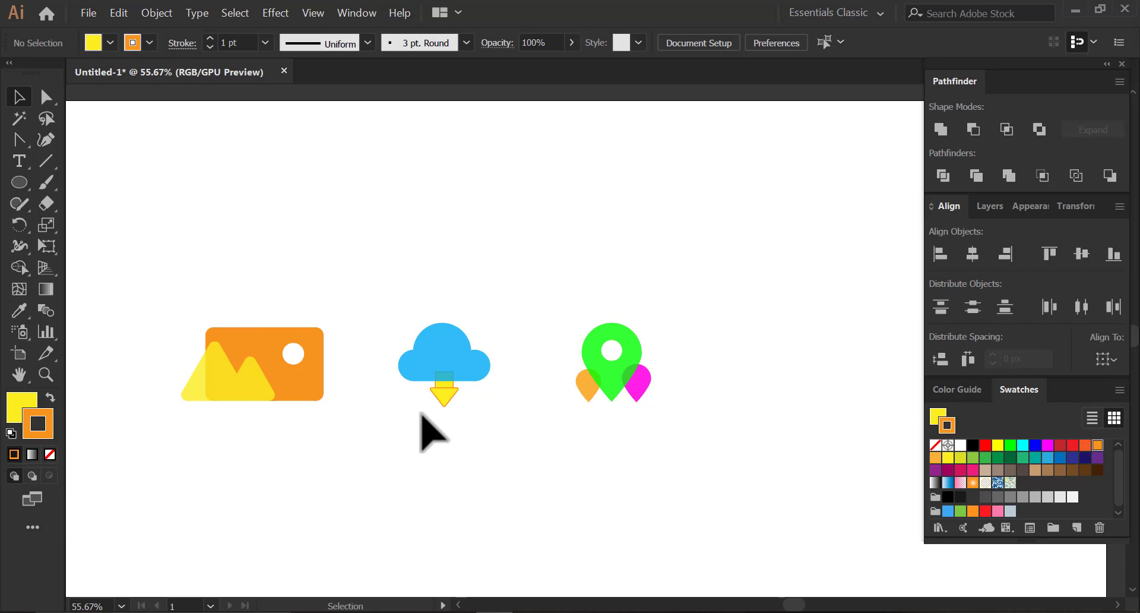
click(441, 399)
click(50, 456)
click(350, 462)
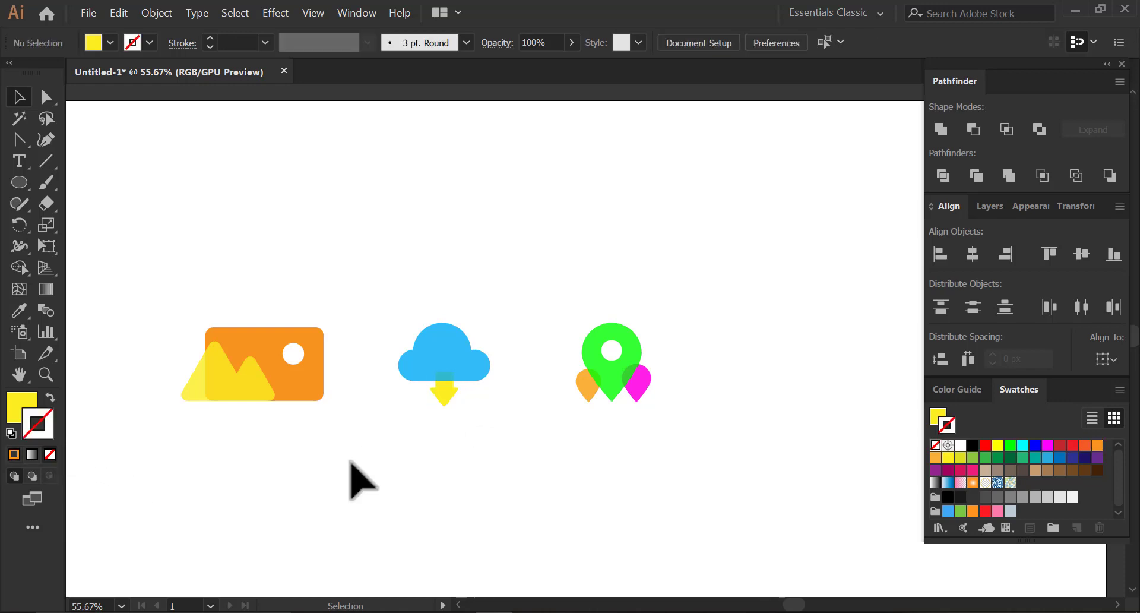
Ungroup the pin icon and recolor its small orange pin with the yellow fill using the Eyedropper.
click(587, 387)
right_click(587, 389)
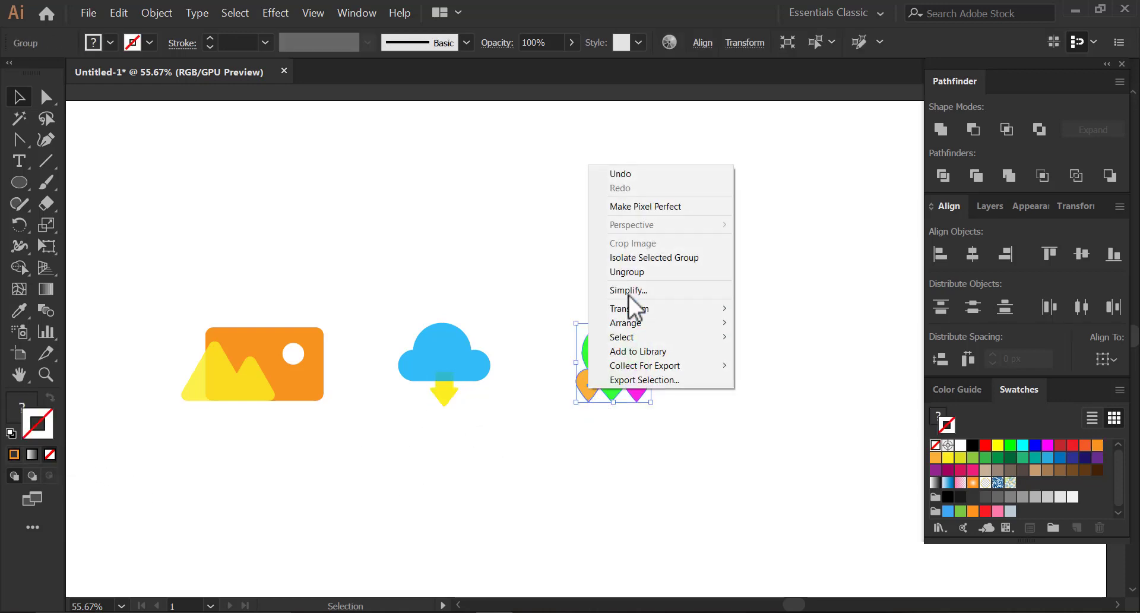
click(683, 272)
click(587, 392)
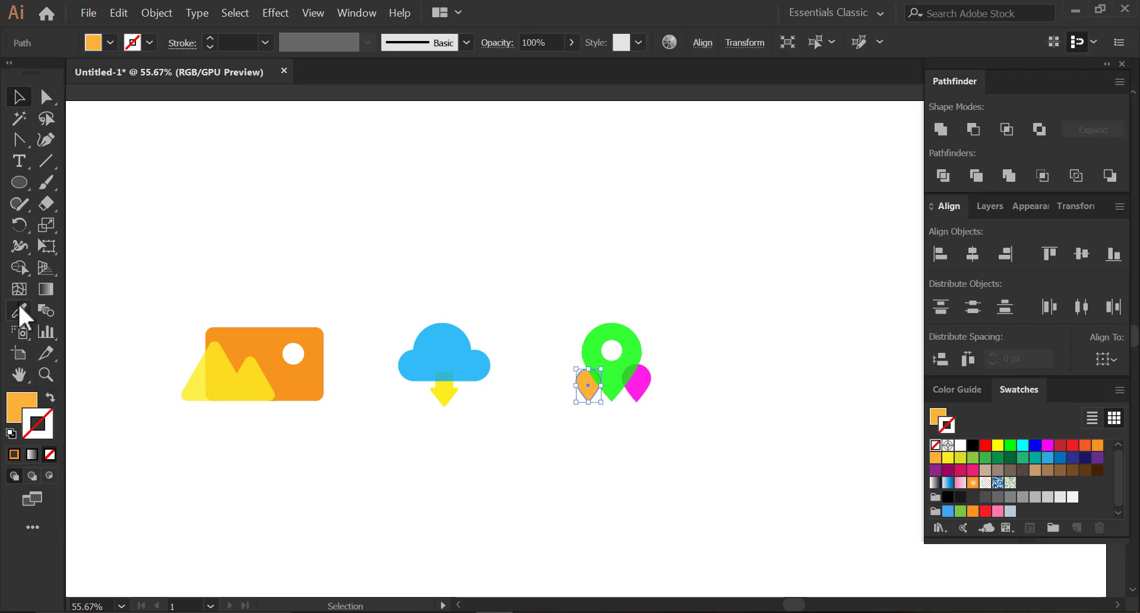
key(i)
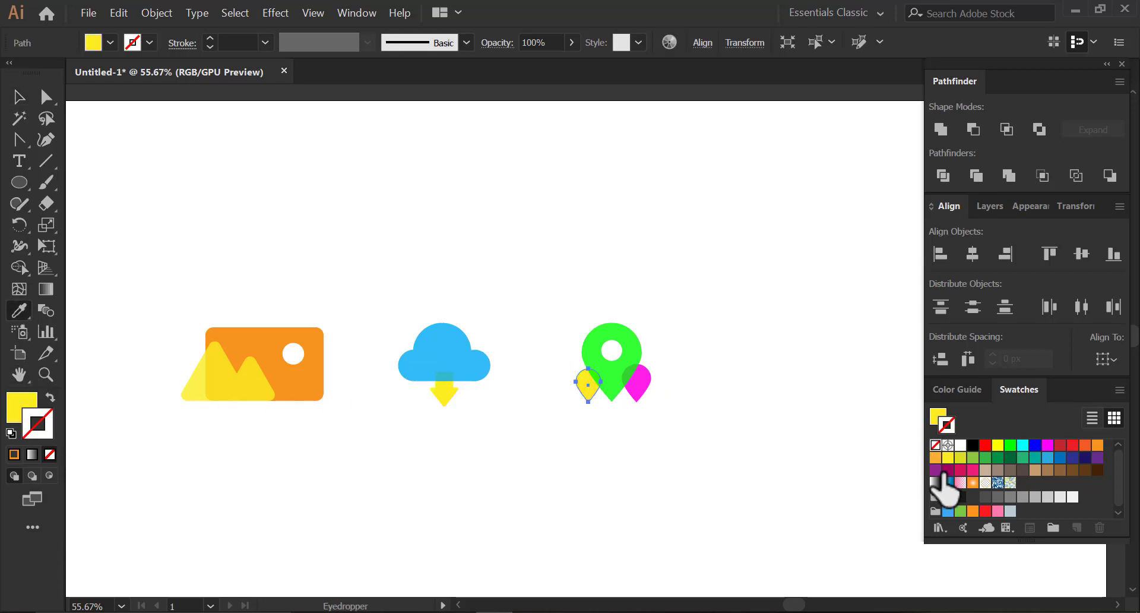
Give the small yellow pin a 1 pt yellow stroke.
key(x)
click(948, 458)
click(18, 96)
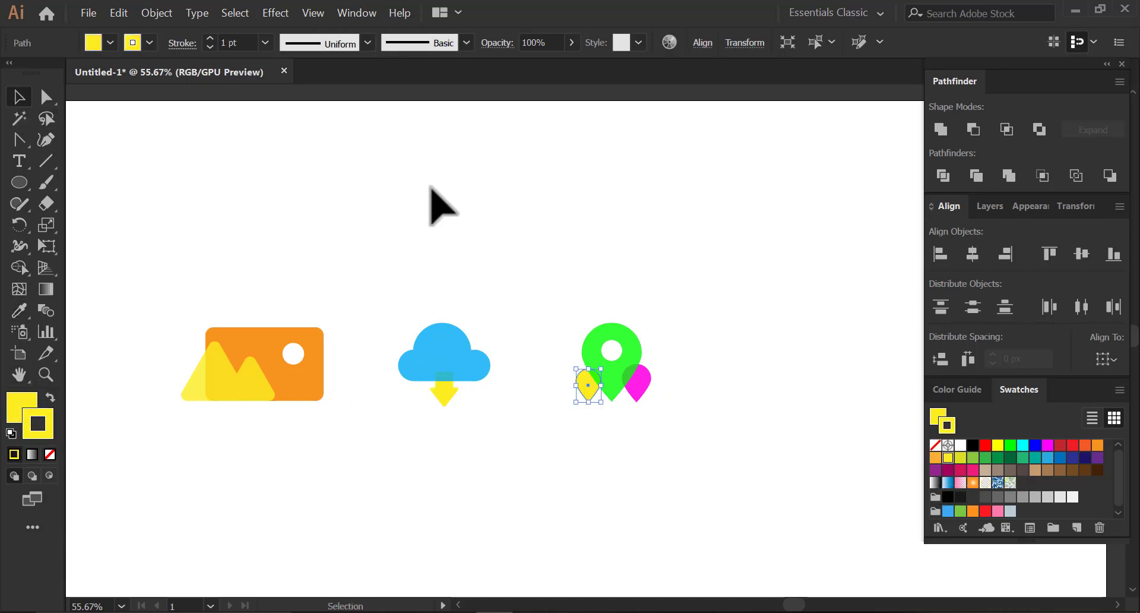
click(432, 198)
click(588, 385)
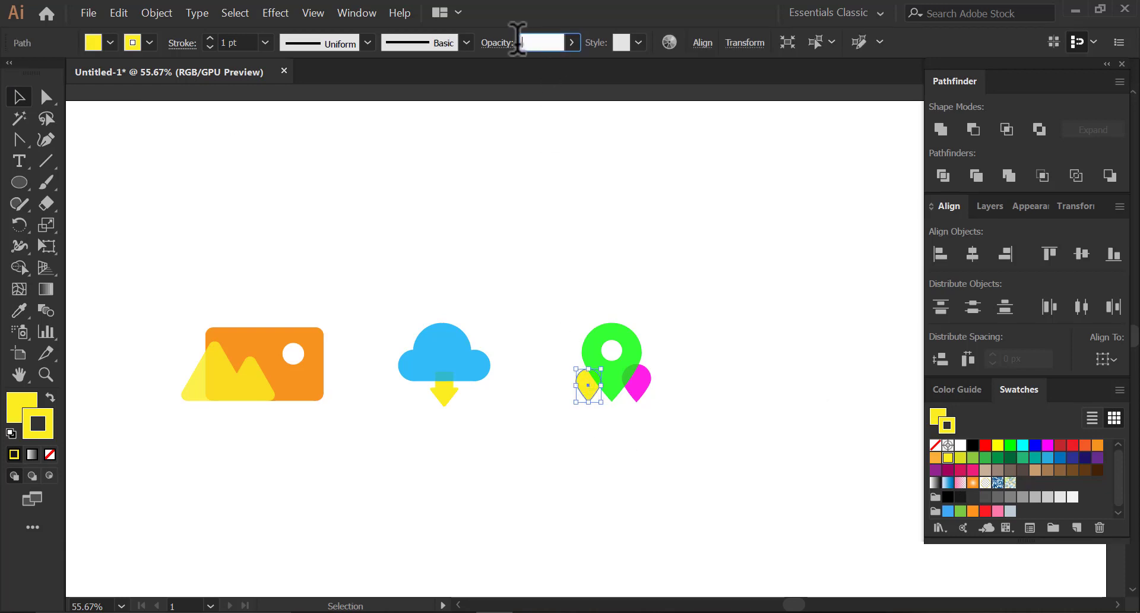
click(588, 209)
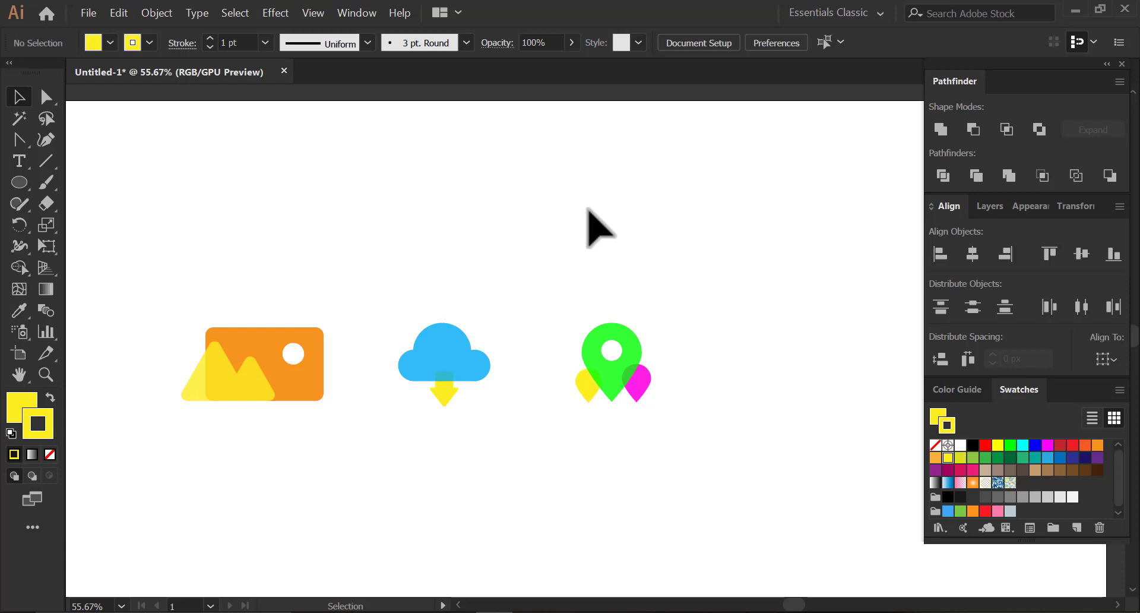
Group the three pins of the map location icon again.
drag(544, 294, 675, 442)
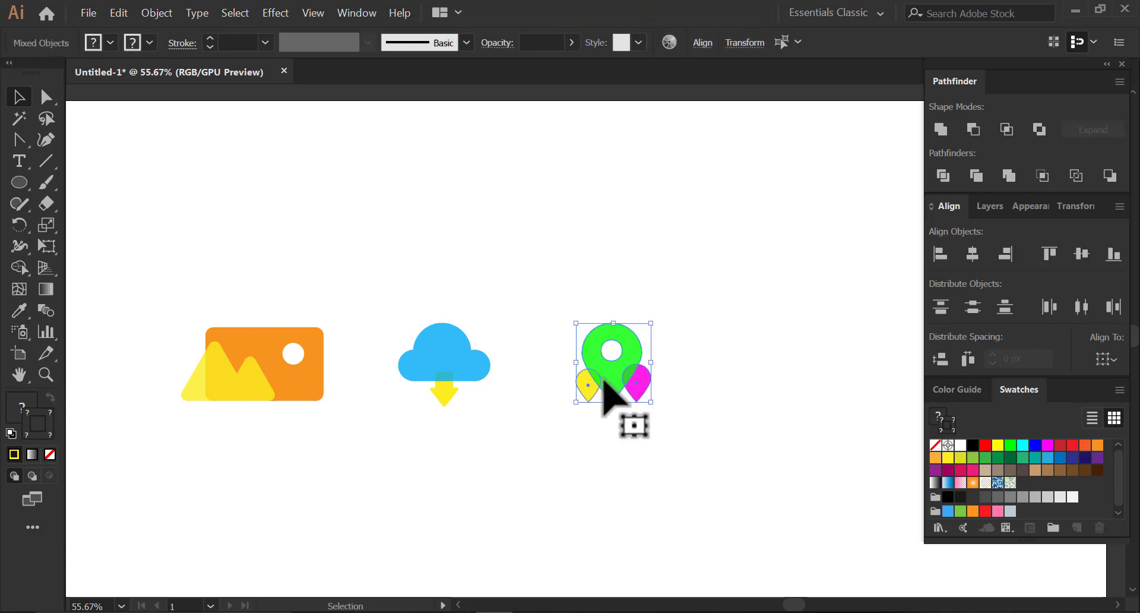
right_click(603, 380)
click(642, 476)
Move all three icons to the artboard's upper left and enlarge them together to about one and a half times their size.
key(space)
mouse_move(569, 478)
mouse_down()
mouse_move(512, 440)
mouse_move(586, 467)
mouse_up()
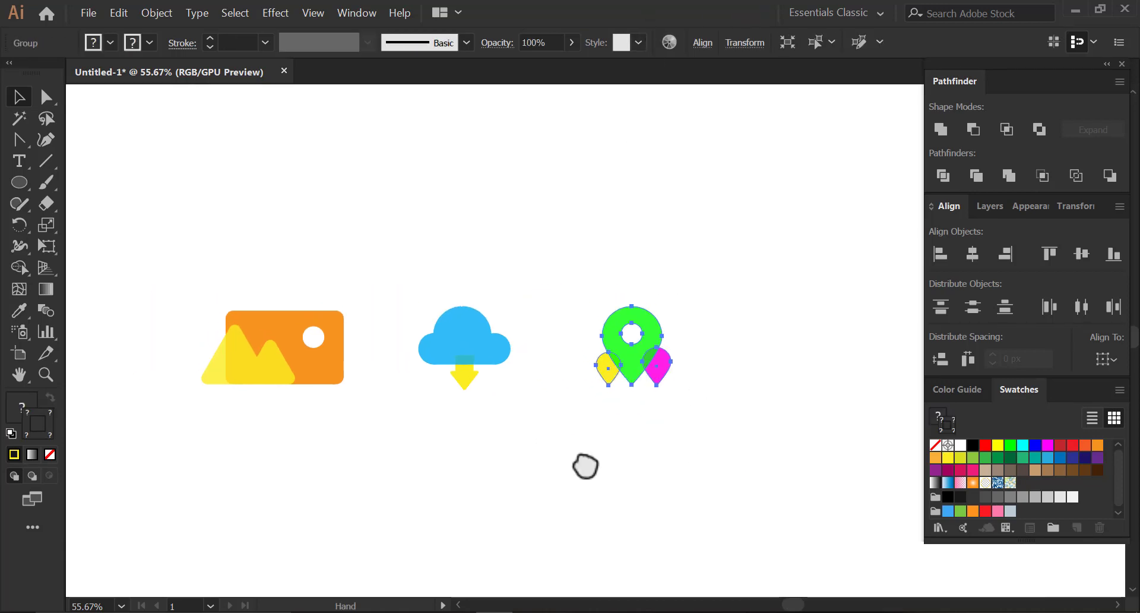
key(ctrl+minus)
key(ctrl+minus)
drag(318, 293, 682, 407)
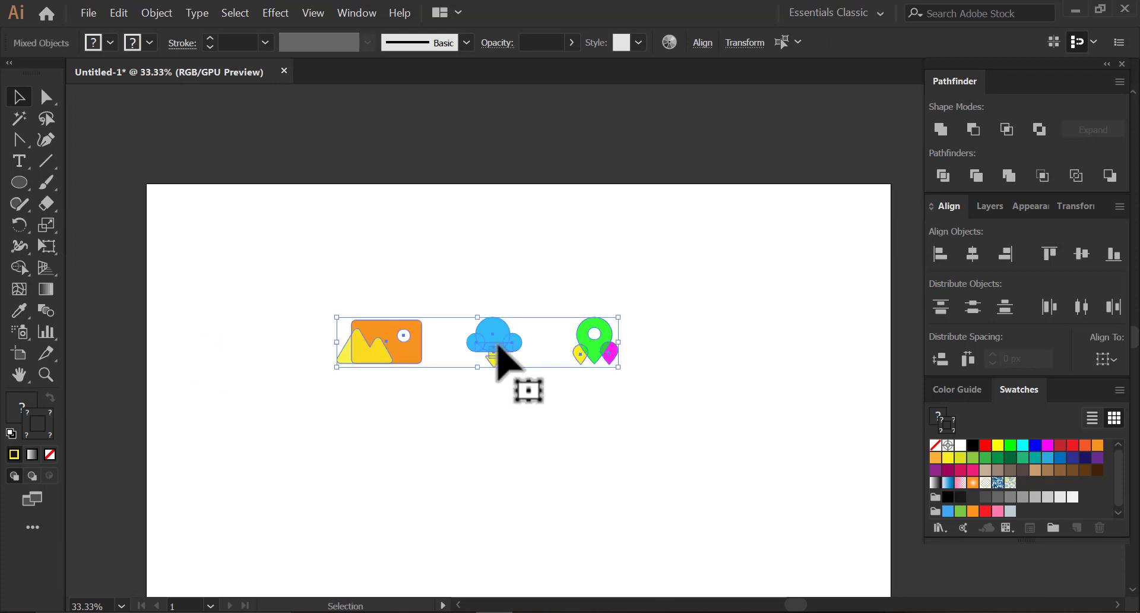
drag(502, 338, 367, 253)
drag(483, 283, 624, 351)
click(683, 412)
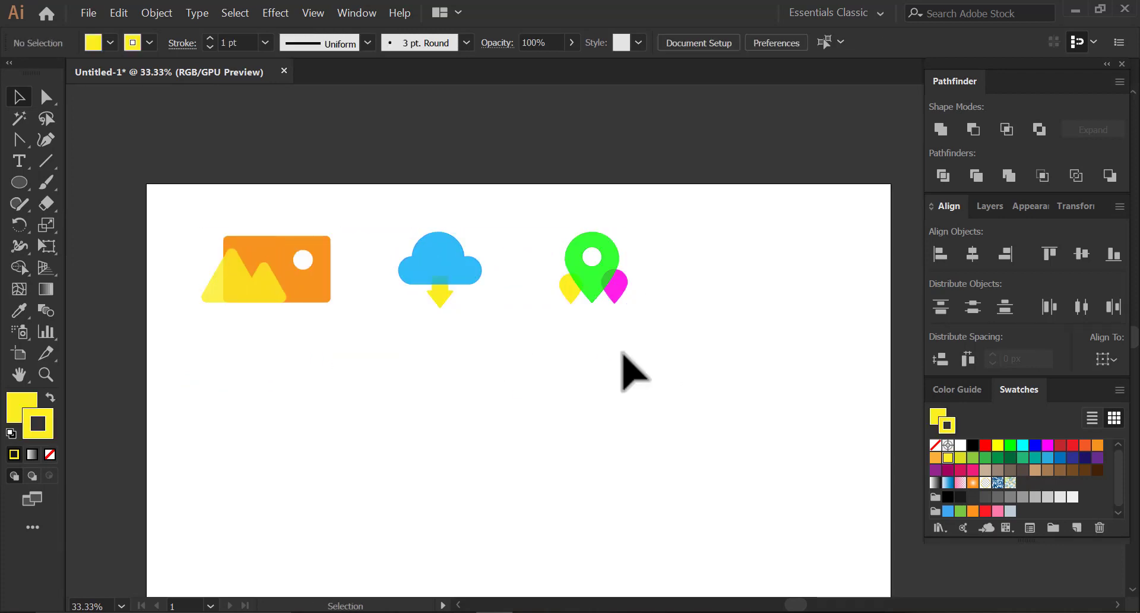
key(z)
click(644, 401)
click(644, 402)
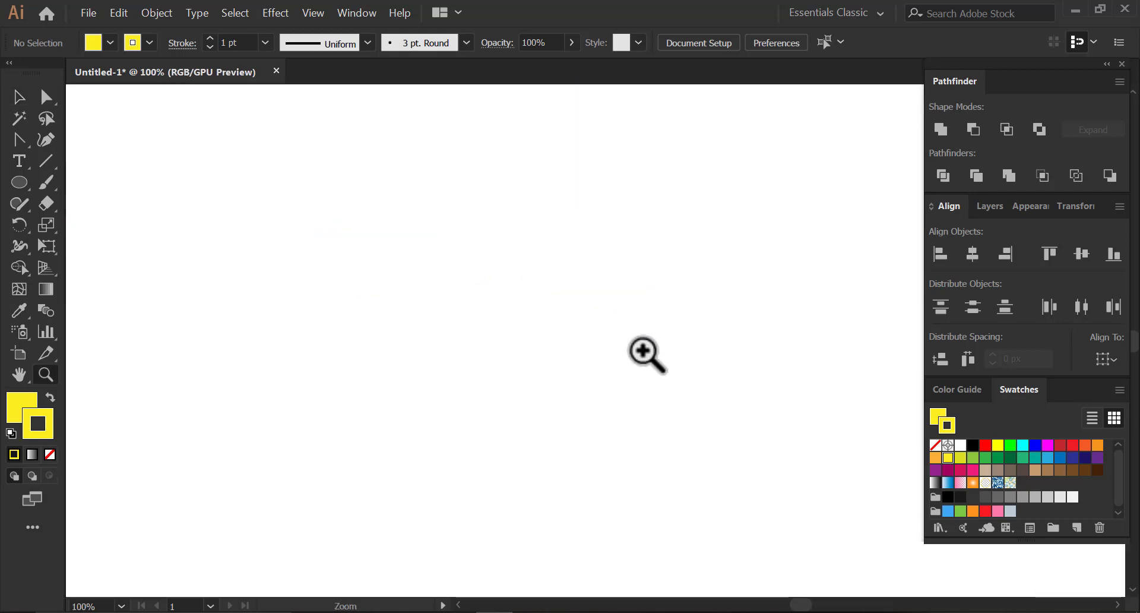
alt+click(596, 315)
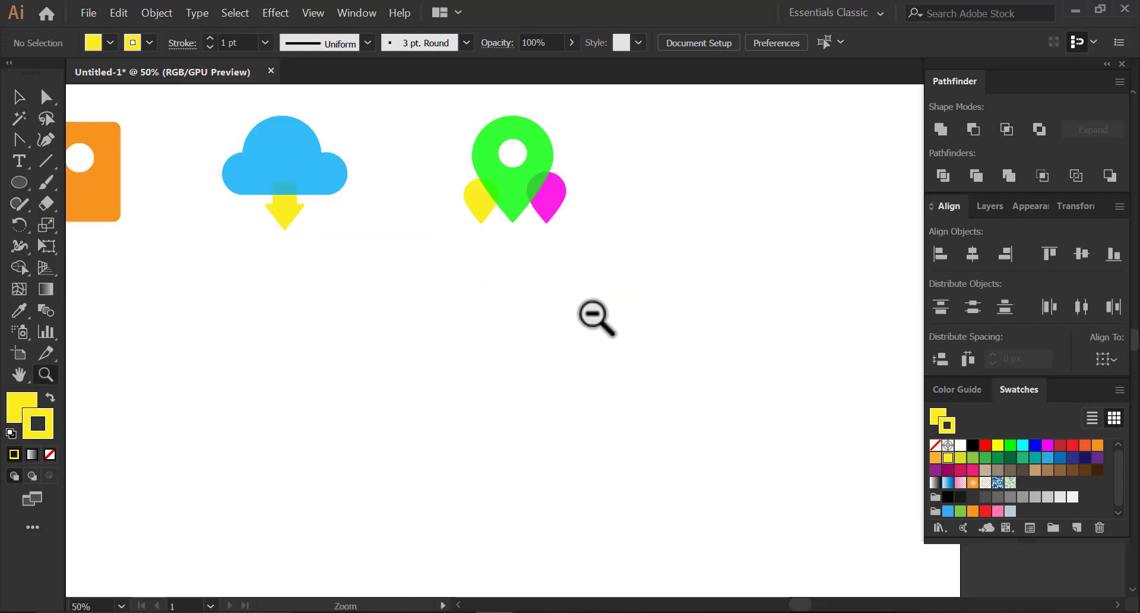
alt+click(590, 315)
click(595, 315)
click(592, 313)
click(592, 313)
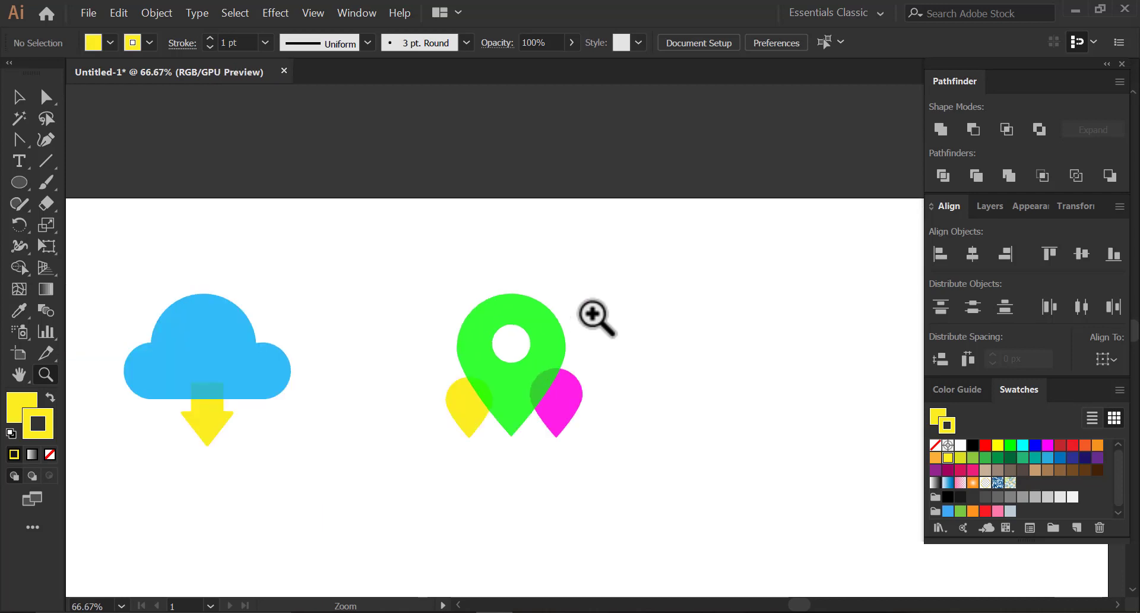
drag(671, 417, 555, 287)
click(19, 97)
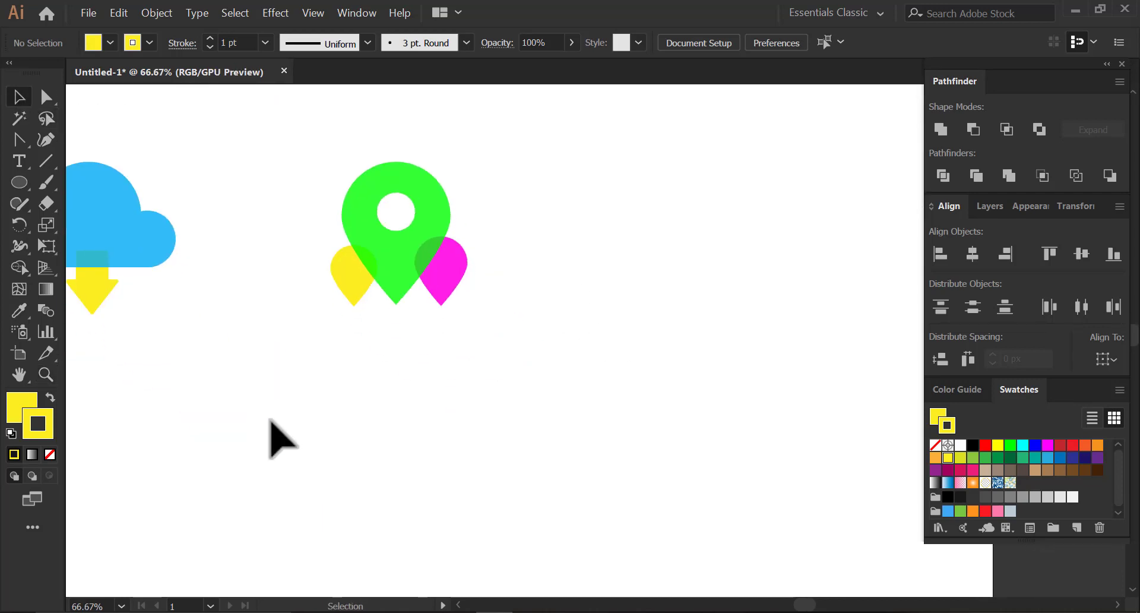
click(17, 402)
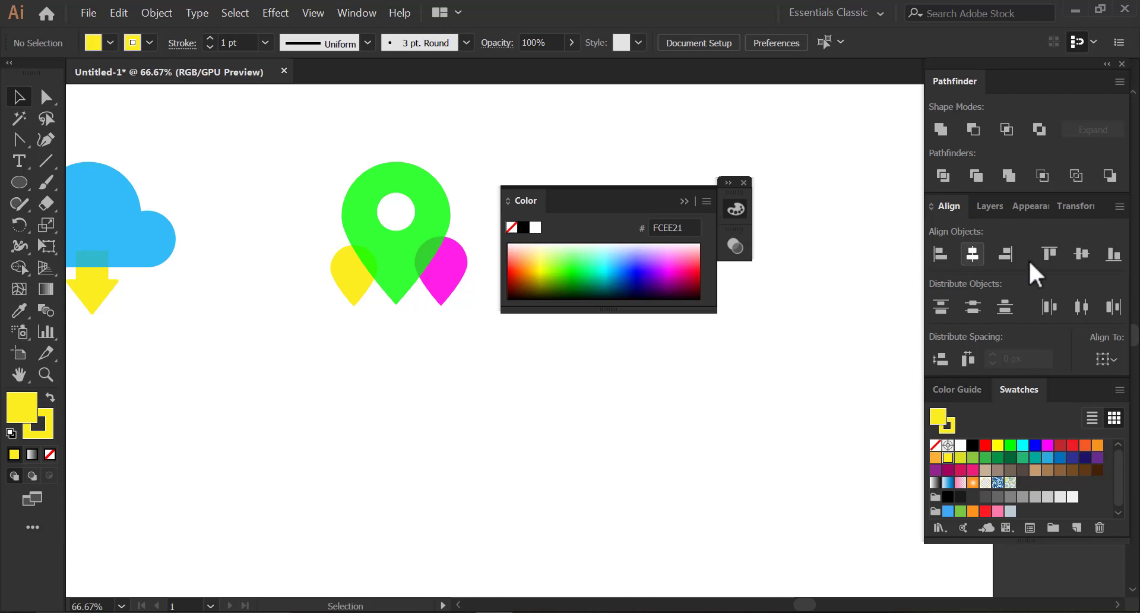
click(743, 183)
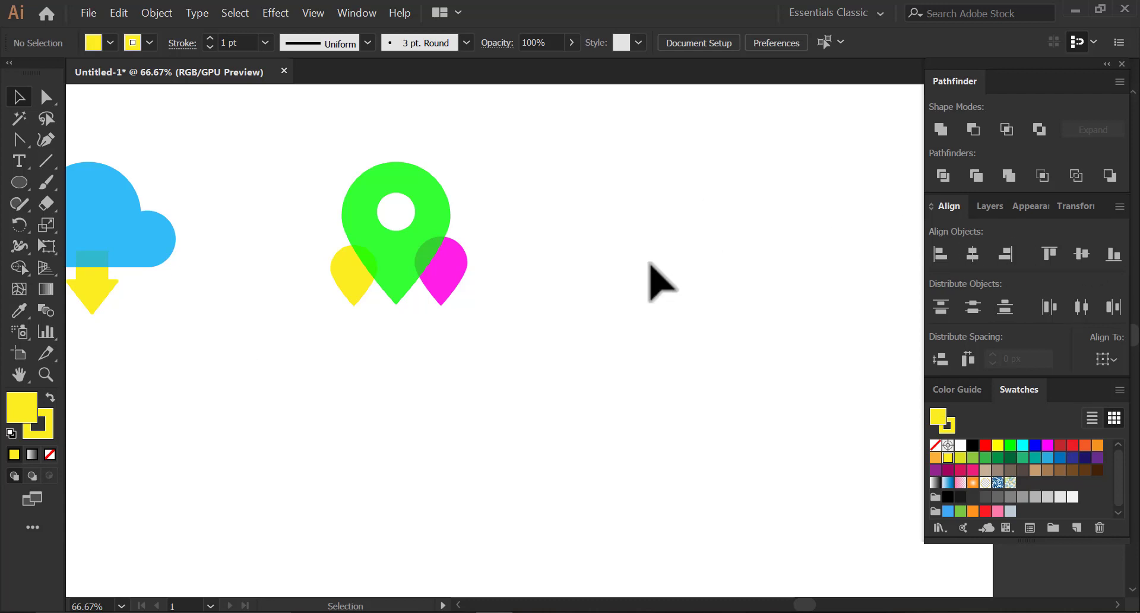
Draw a wide yellow rounded rectangle to the right of the map location icon.
drag(648, 275, 624, 309)
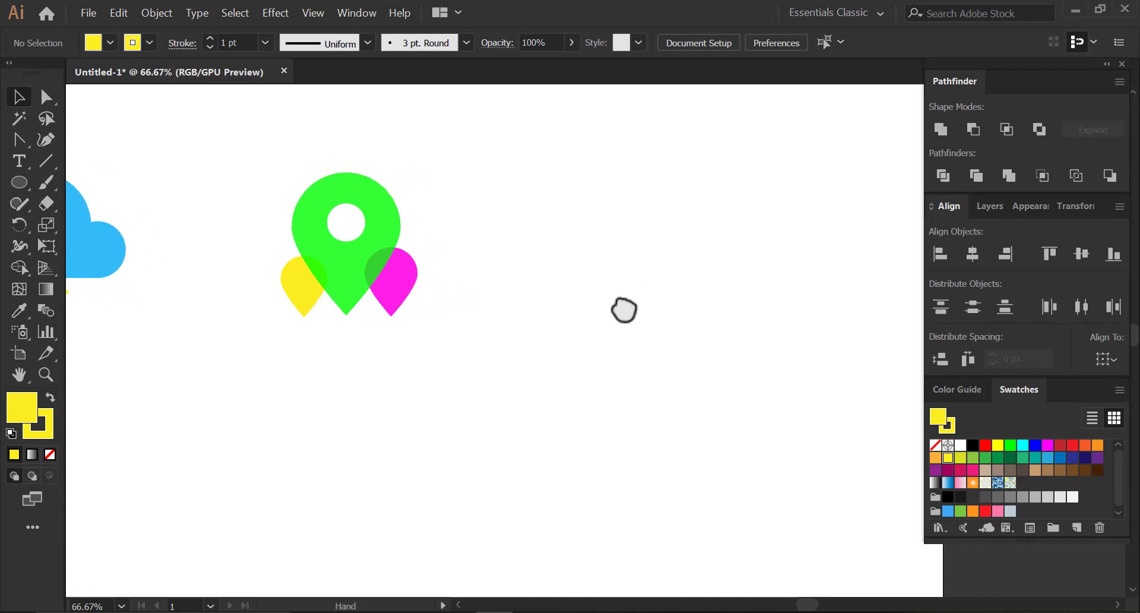
drag(20, 179, 87, 210)
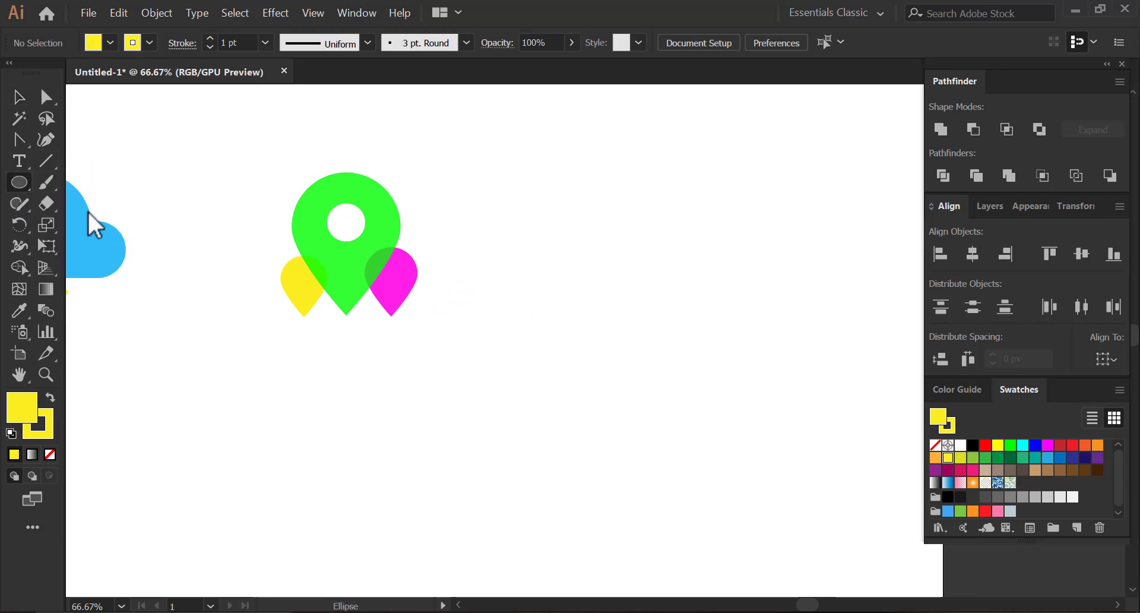
drag(574, 204, 776, 301)
key(v)
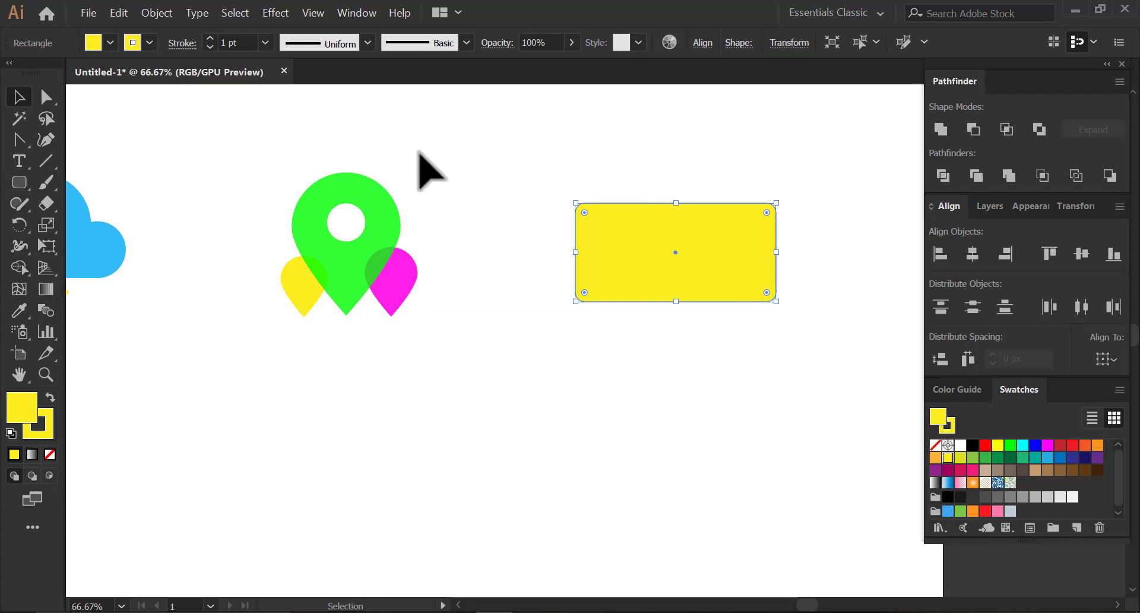
click(452, 142)
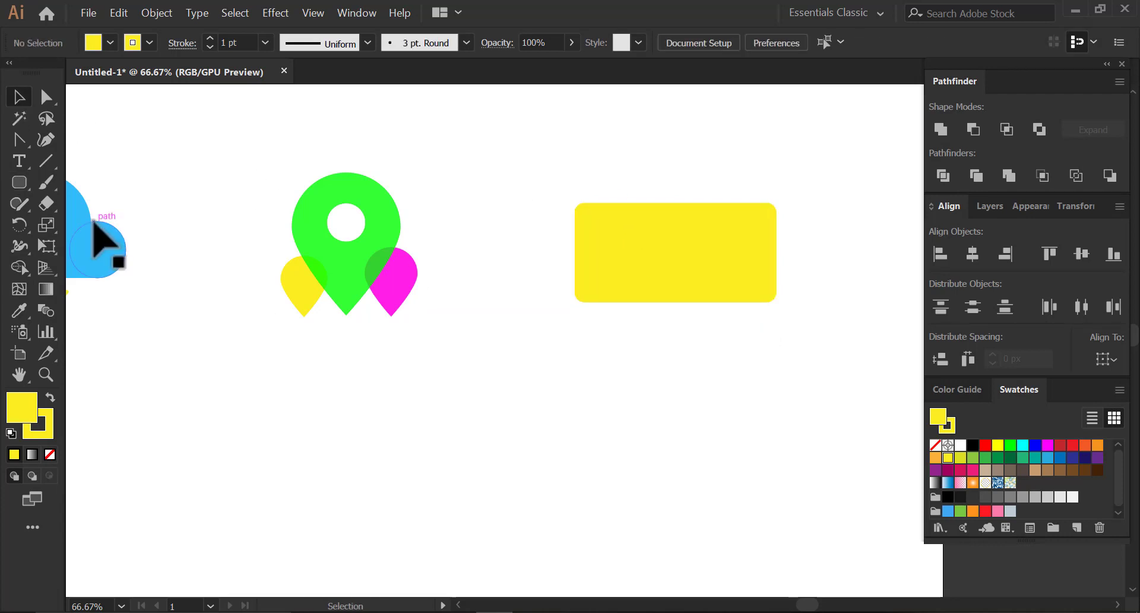
Ungroup the cloud download icon and place a copy of its yellow arrow above the new yellow rectangle.
drag(159, 286, 327, 318)
click(197, 315)
right_click(197, 316)
click(149, 378)
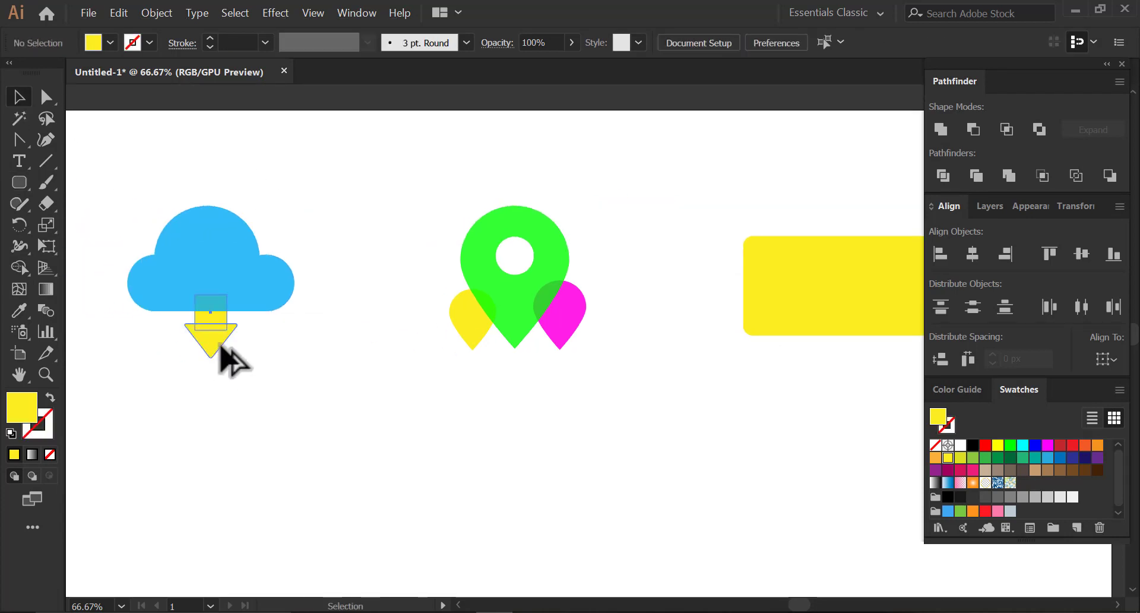
drag(228, 359, 707, 227)
drag(746, 273, 331, 374)
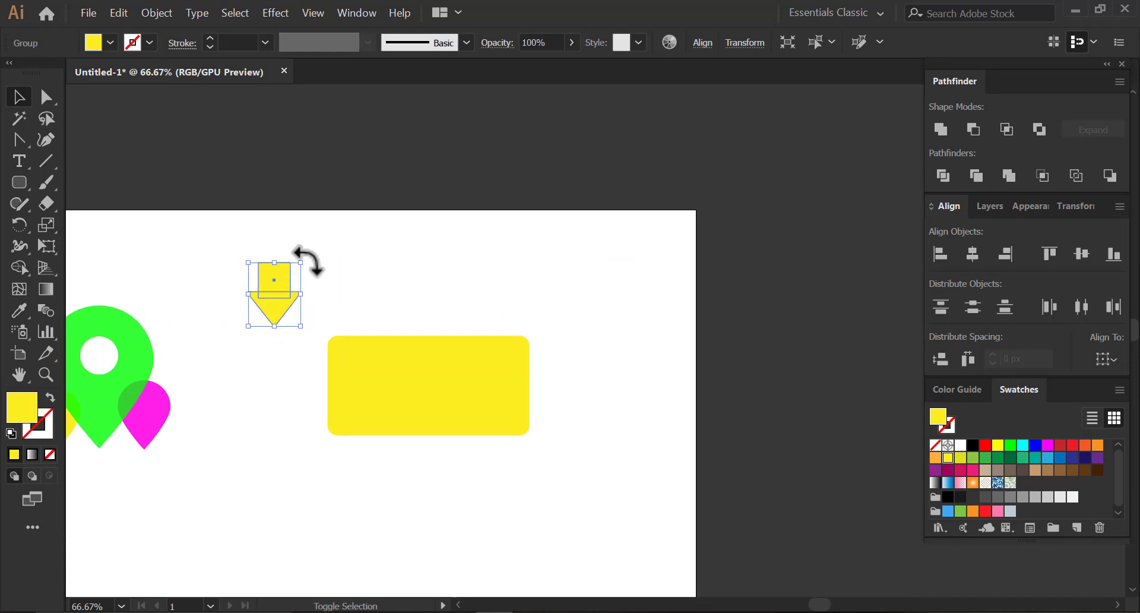
Rotate the copied arrow to point upward, place it over the yellow rectangle's upper edge and fill it with red.
drag(308, 260, 222, 361)
click(310, 407)
drag(273, 311, 421, 330)
click(985, 511)
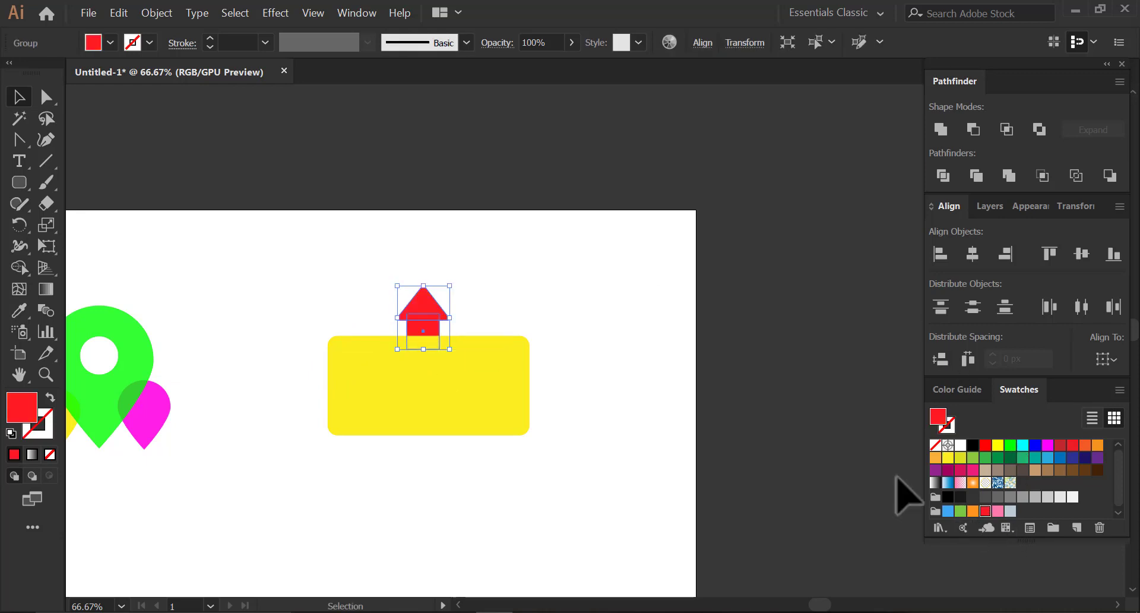
Set the opacity of the yellow rectangle under the red arrow to 80%.
click(501, 457)
click(501, 416)
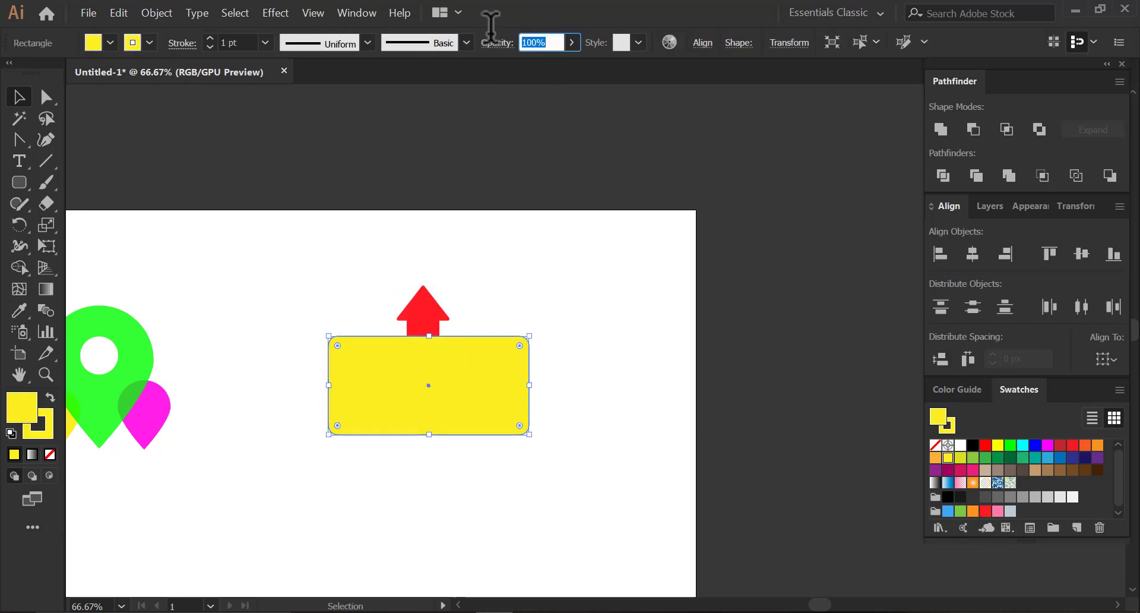
click(522, 282)
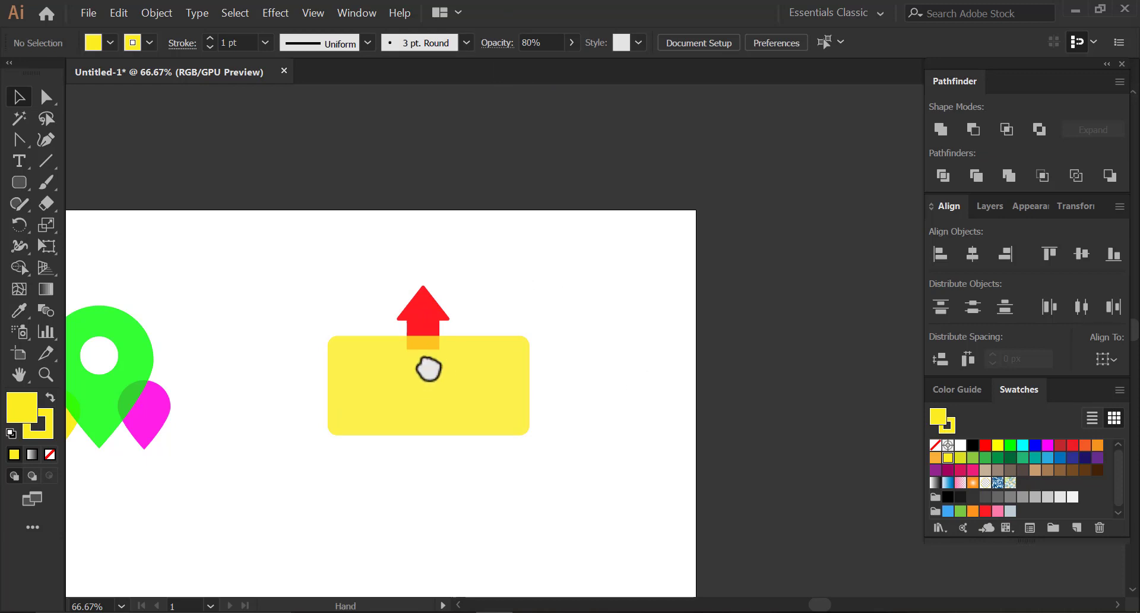
drag(429, 369, 766, 360)
Move the red arrow slightly down and shrink it slightly together with the yellow rectangle.
click(770, 296)
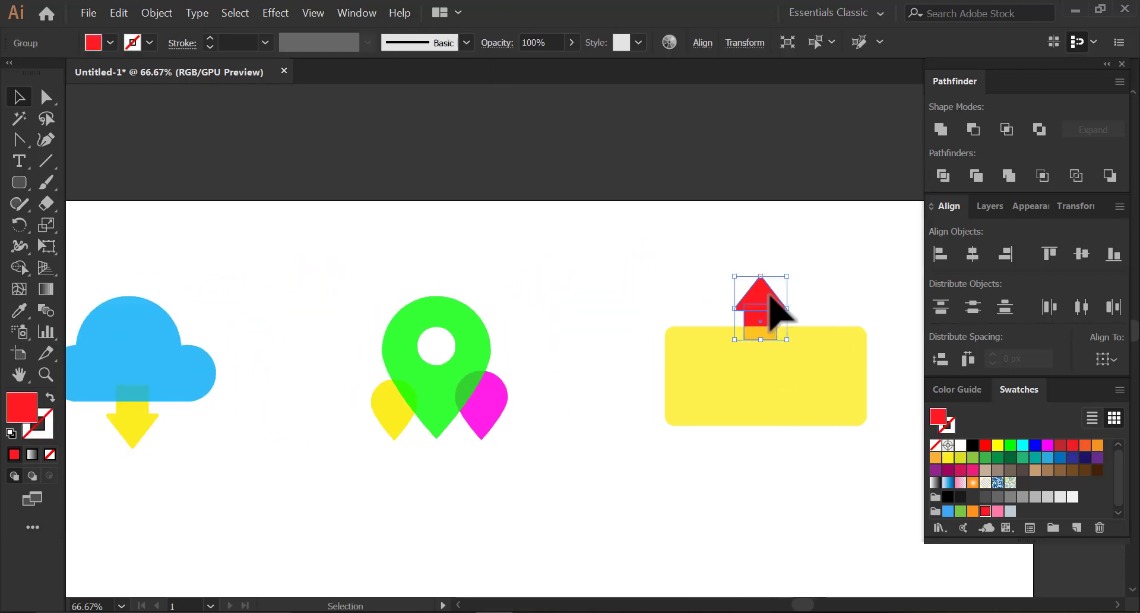
shift+click(789, 400)
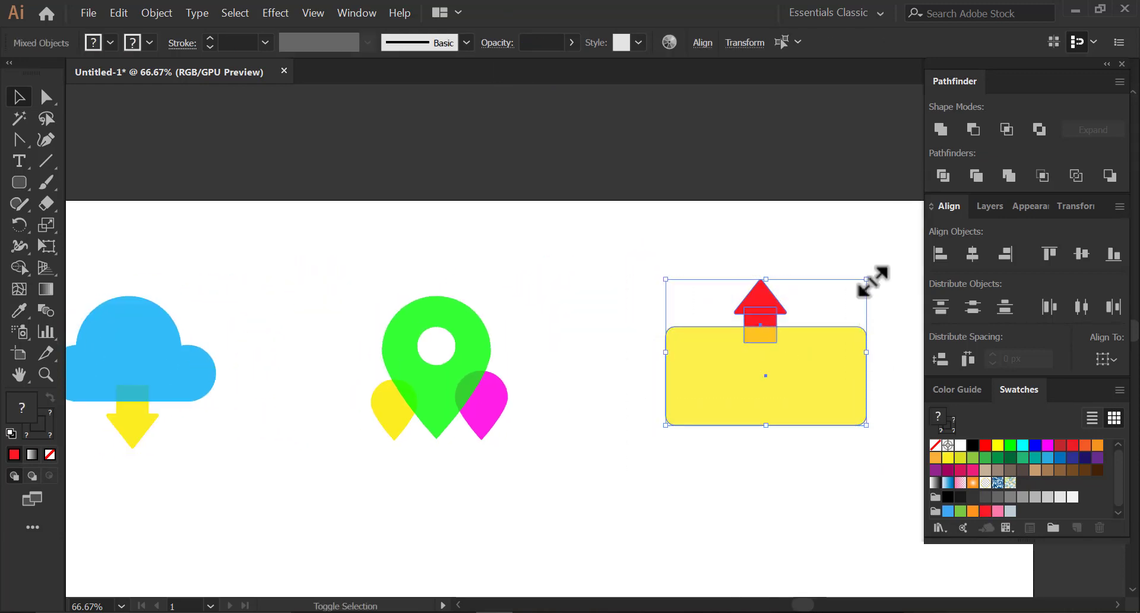
mouse_move(868, 280)
mouse_down()
mouse_move(858, 364)
mouse_move(853, 290)
mouse_up()
click(819, 517)
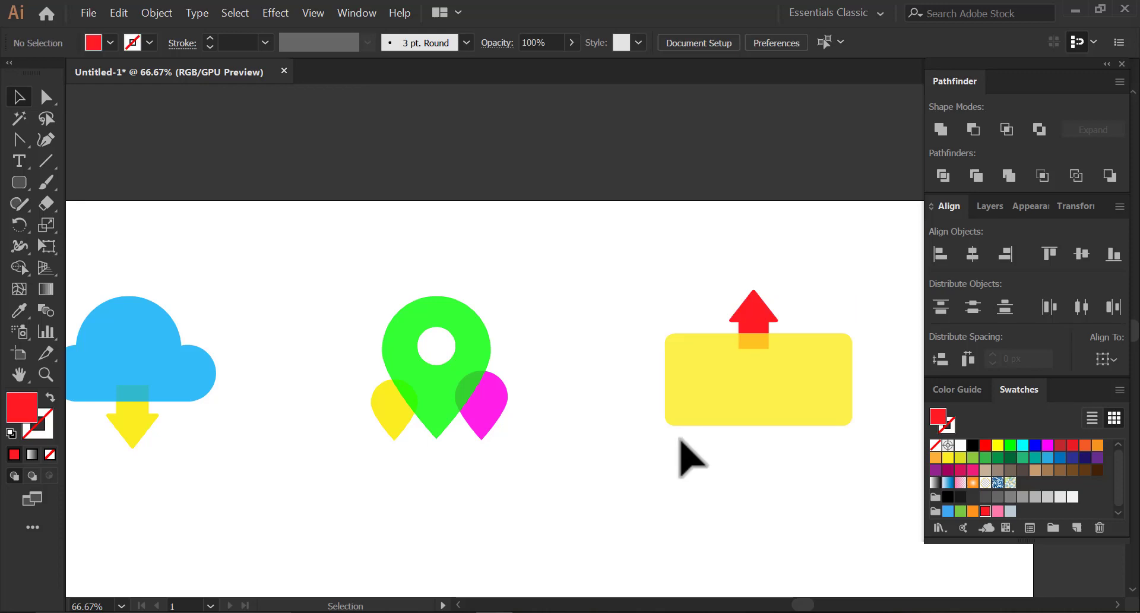
Shrink the red arrow and yellow rectangle a little further and center them horizontally on each other.
key(z)
drag(674, 428, 607, 442)
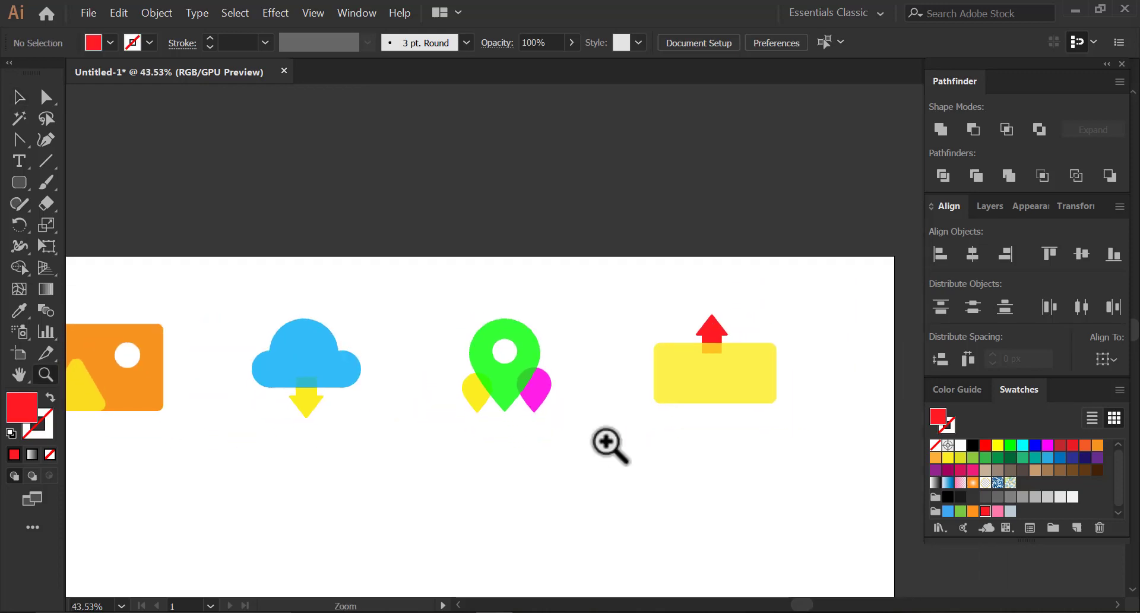
key(v)
click(667, 350)
drag(654, 313, 662, 321)
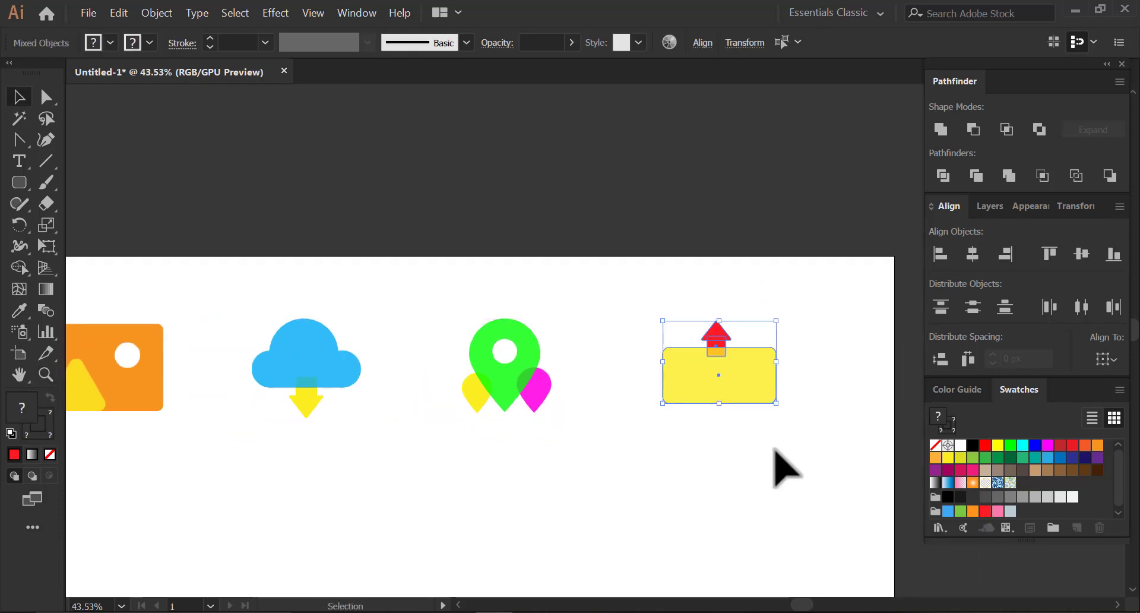
drag(682, 419, 773, 394)
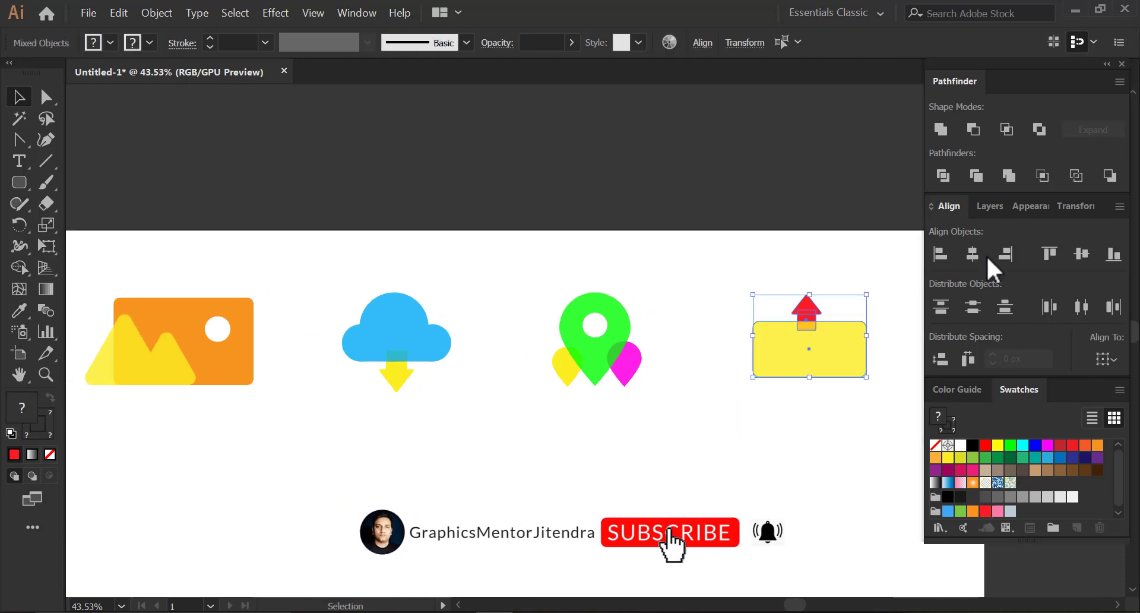
click(732, 499)
Duplicate the picture icon's orange rectangle into the empty area below it and rotate the copy 90° to stand upright.
drag(733, 499, 646, 422)
scroll(650, 440, down, 3)
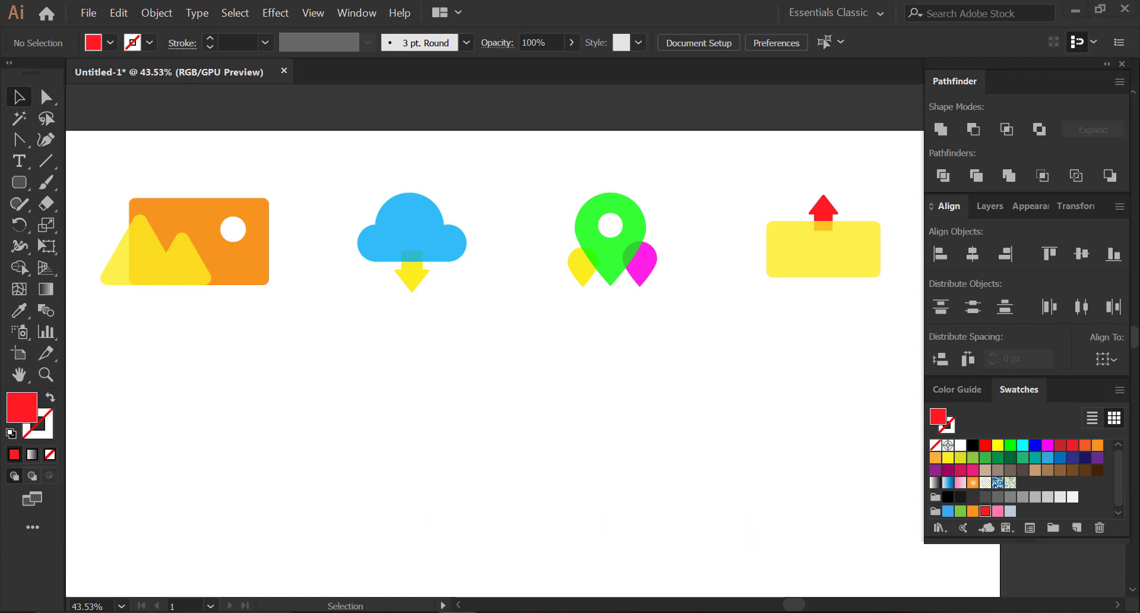
drag(296, 363, 306, 328)
click(257, 241)
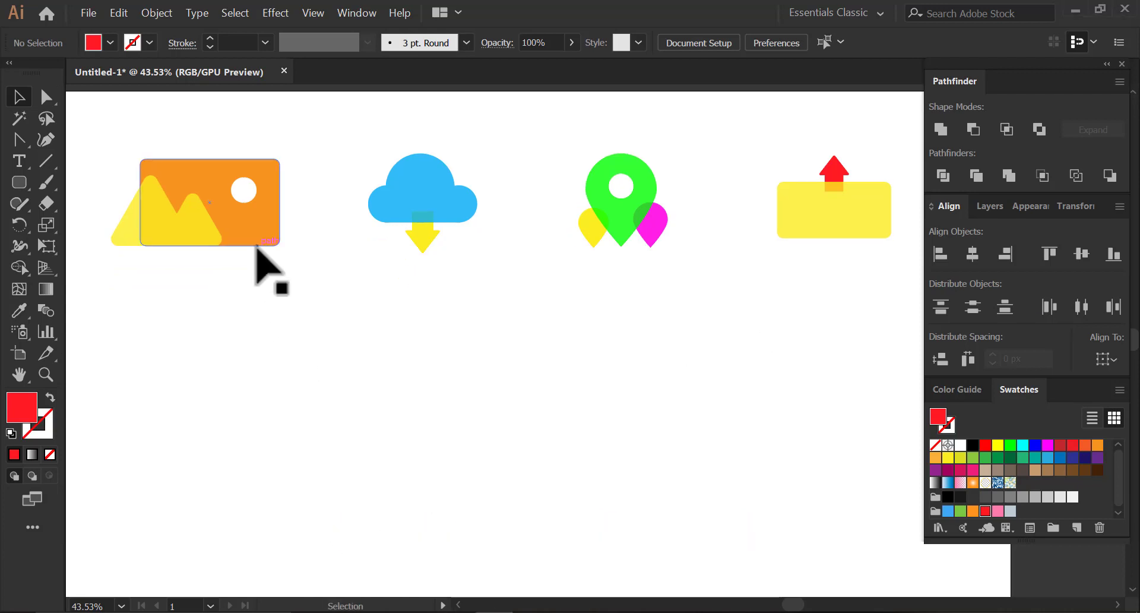
drag(259, 231, 193, 451)
drag(272, 375, 238, 391)
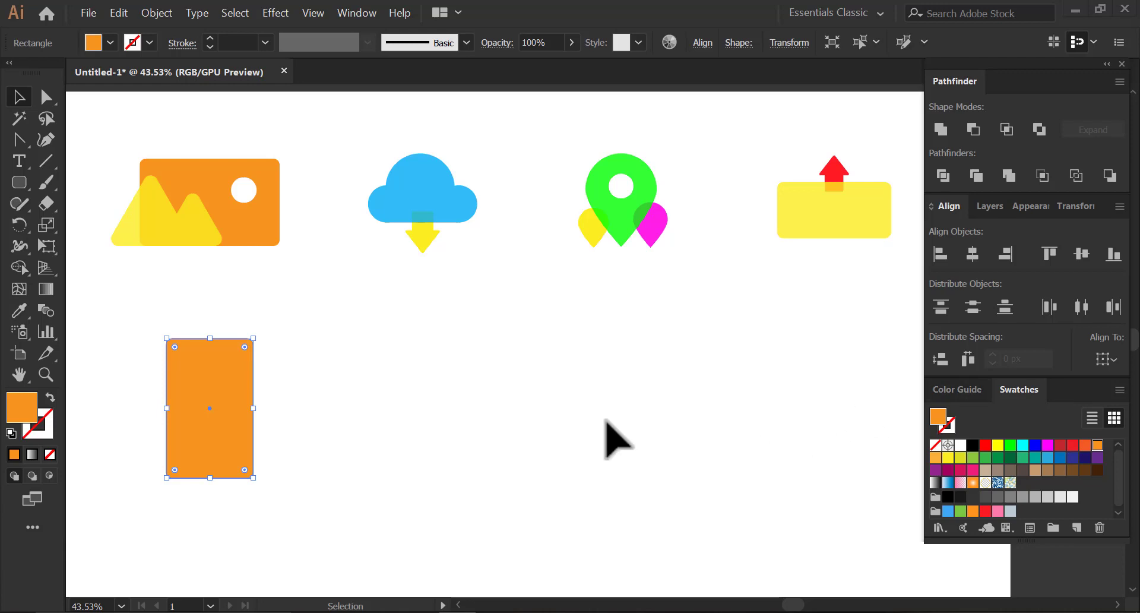
click(469, 366)
click(239, 410)
click(335, 399)
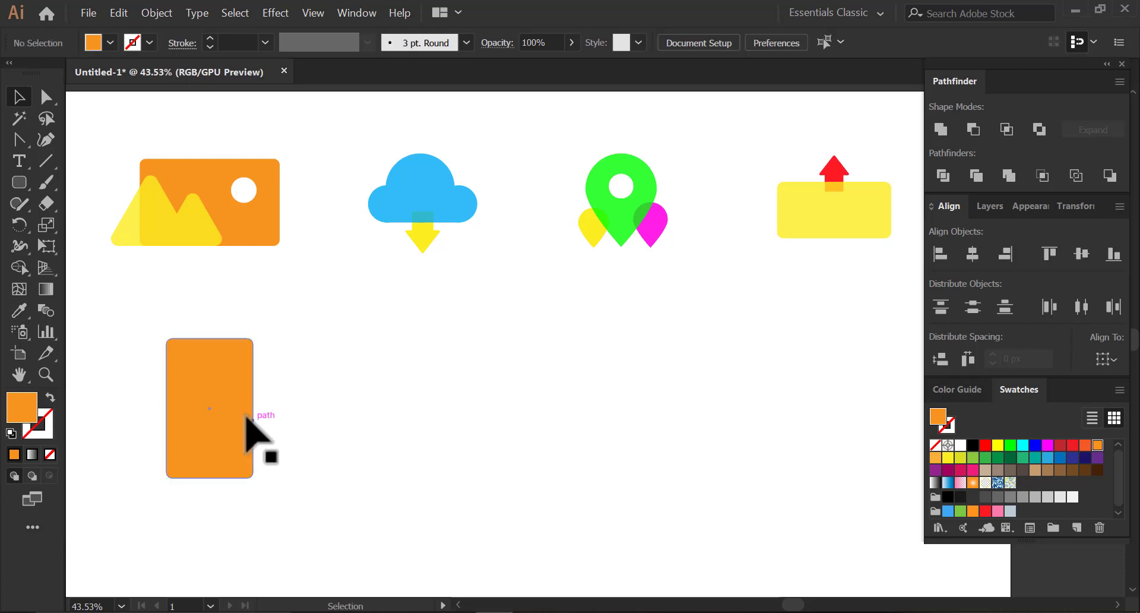
drag(245, 414, 245, 410)
click(317, 407)
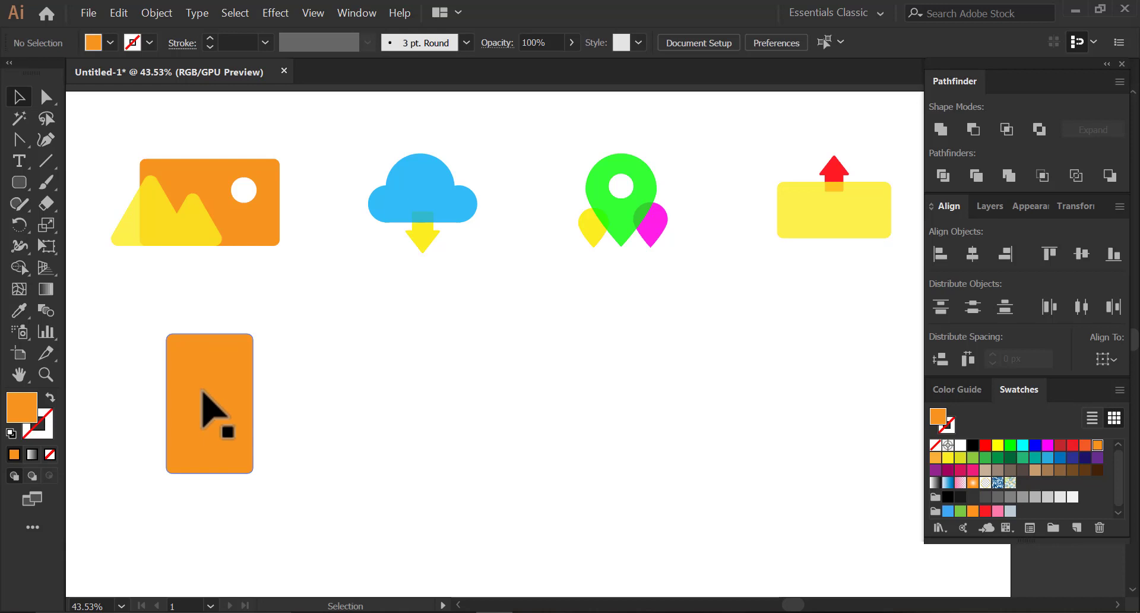
Recolor the upright orange rectangle with the magenta of the small map pin using the Eyedropper.
click(20, 310)
click(656, 230)
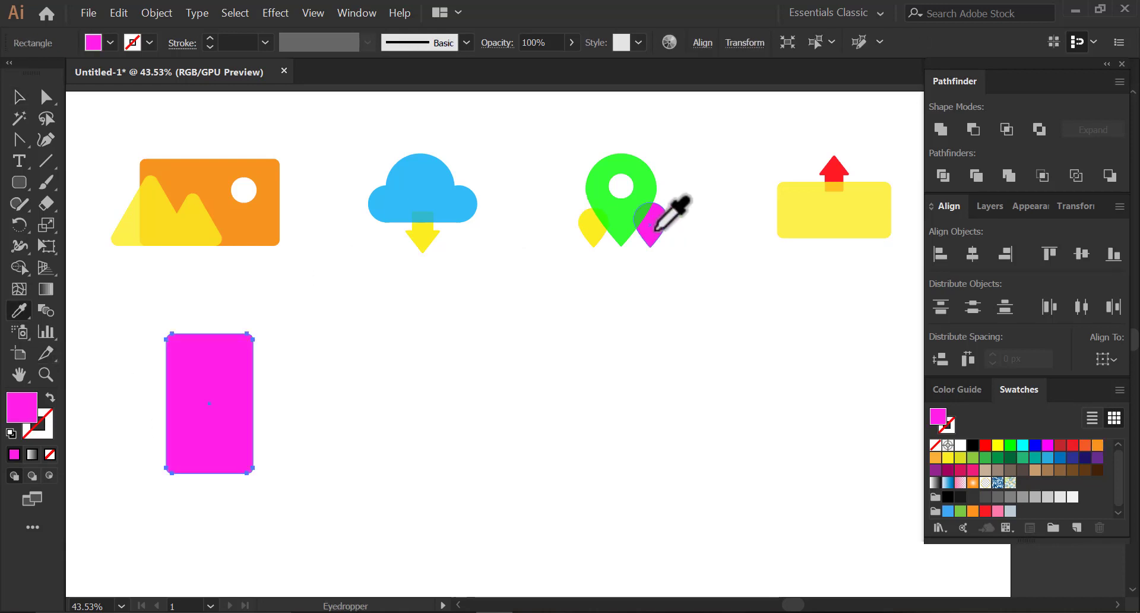
click(19, 97)
click(293, 411)
click(219, 417)
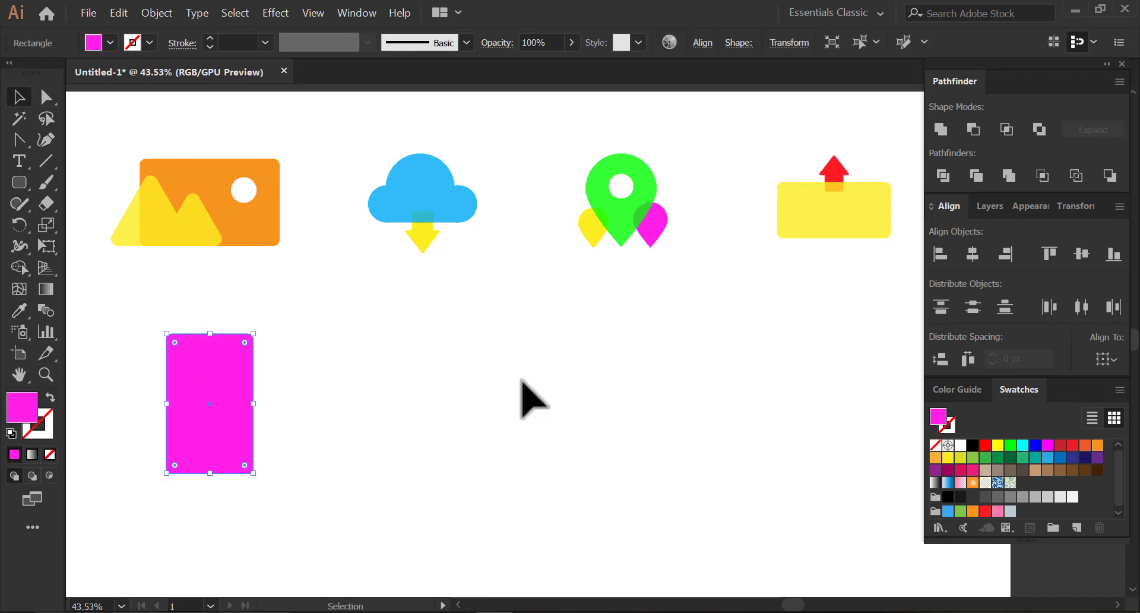
click(522, 399)
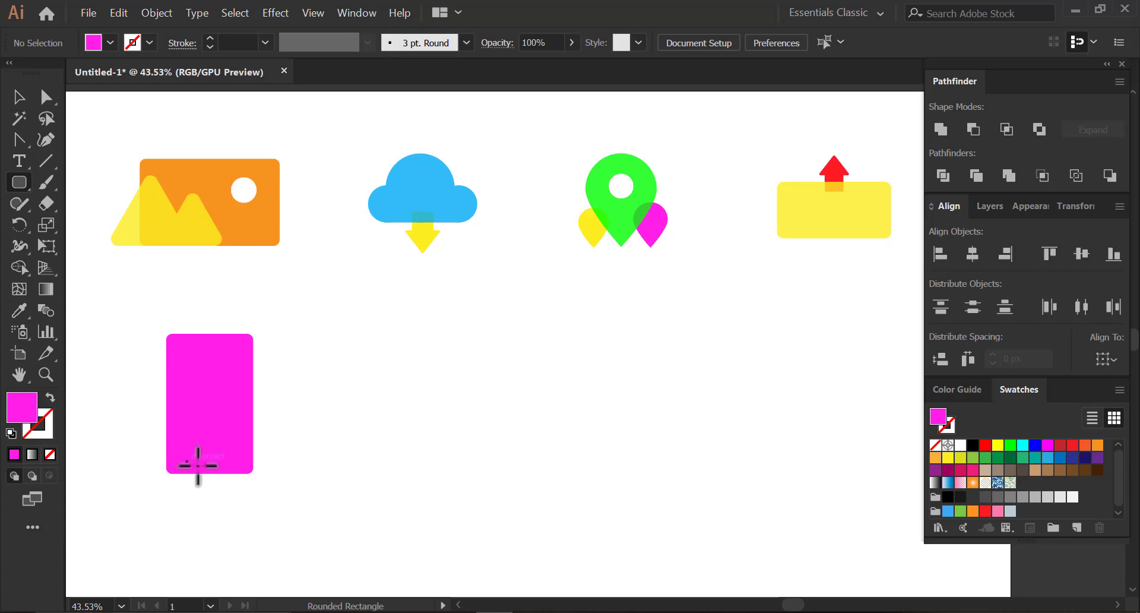
Draw a thin white rounded bar near the magenta rectangle's lower edge and center the two horizontally on each other.
drag(197, 464, 226, 466)
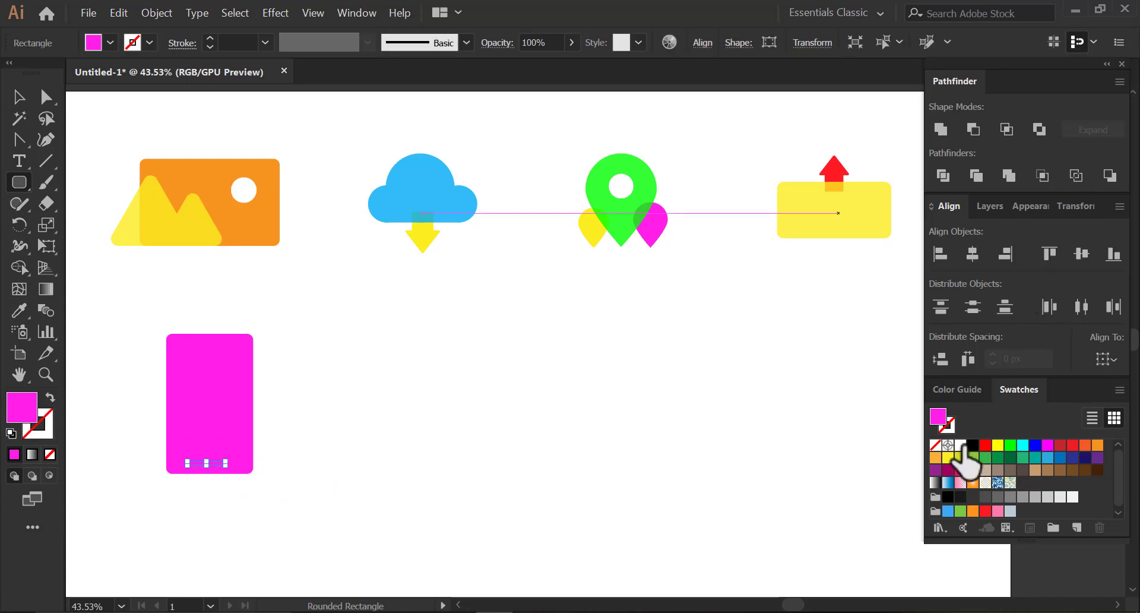
click(960, 445)
click(20, 97)
click(172, 454)
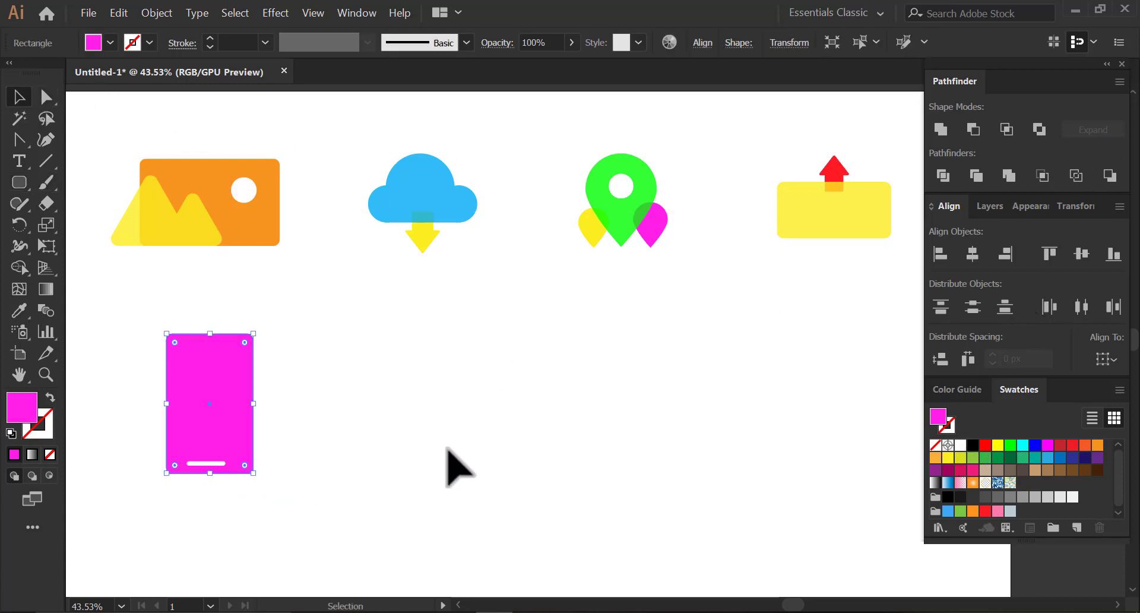
drag(148, 412, 342, 504)
click(974, 254)
click(449, 504)
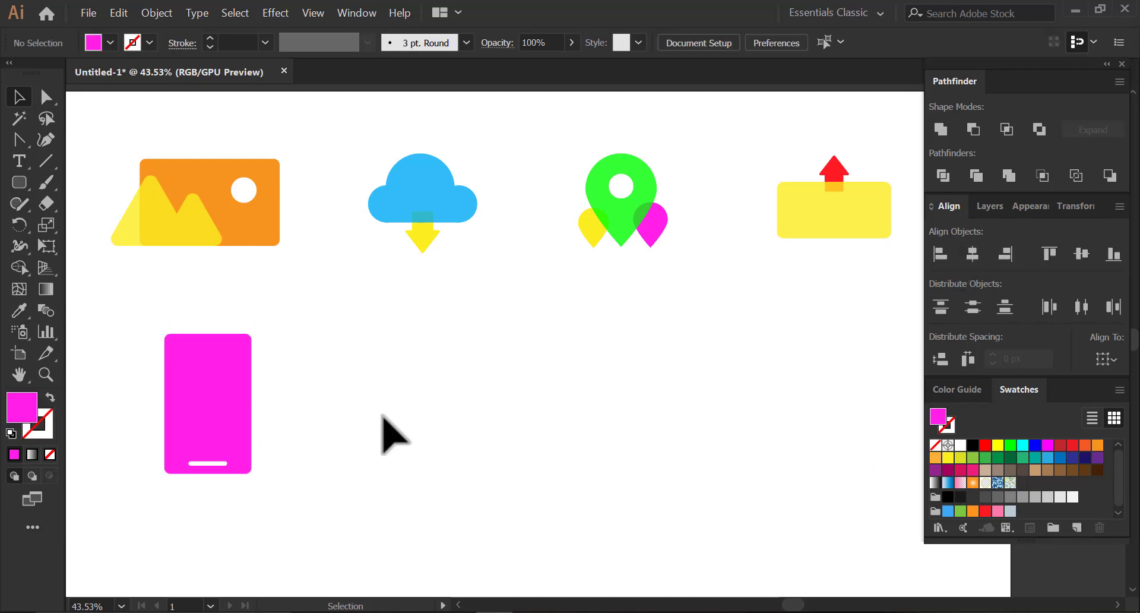
Draw a small, nearly square rounded rectangle to the right of the magenta phone shape, level with its upper edge.
drag(12, 185, 102, 204)
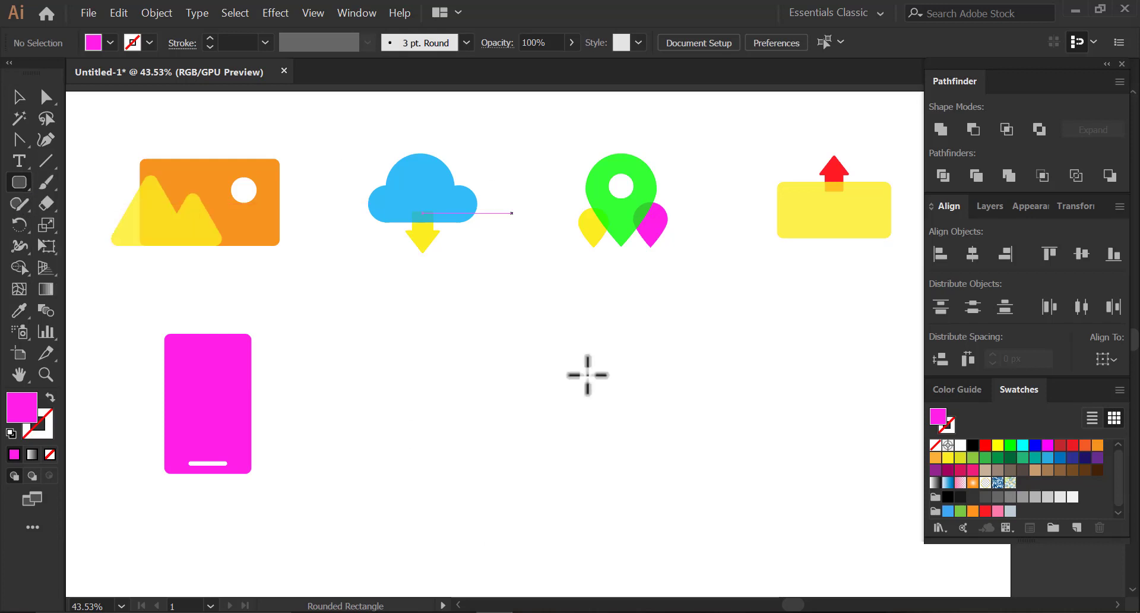
drag(292, 333, 378, 410)
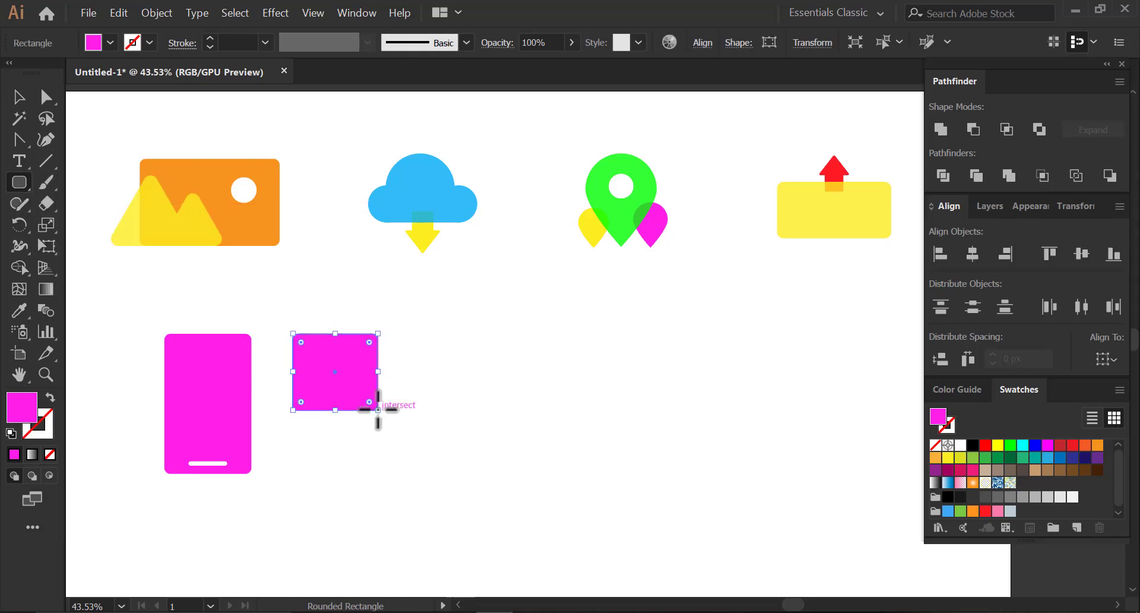
click(18, 97)
Give the small rounded rectangle the upload icon's 80% opaque yellow fill using the Eyedropper and remove its stroke.
click(24, 315)
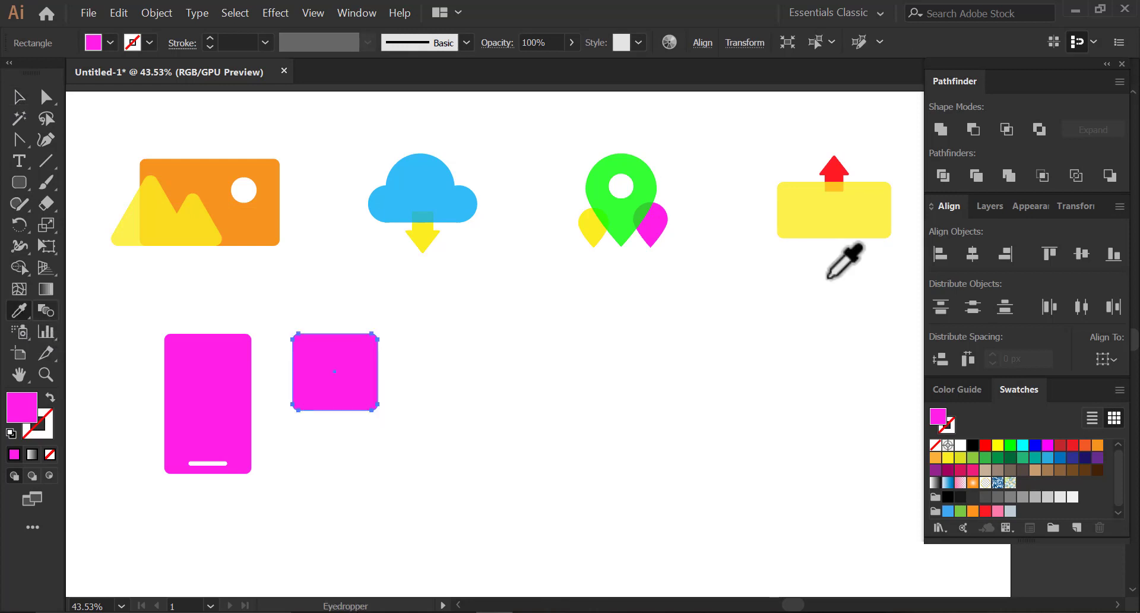
click(864, 220)
click(54, 422)
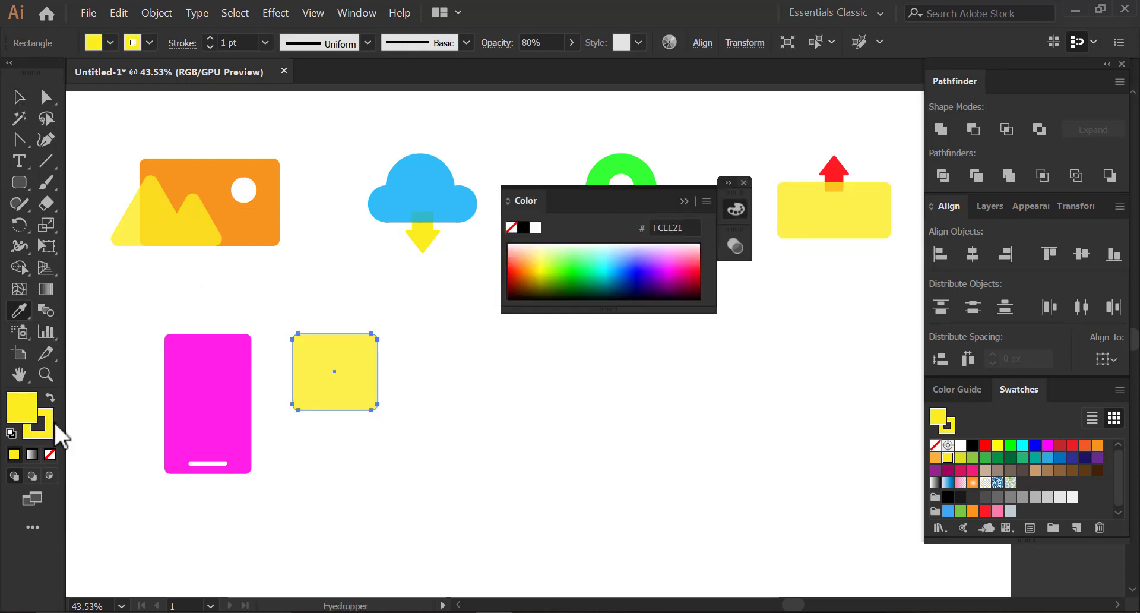
click(50, 454)
click(19, 97)
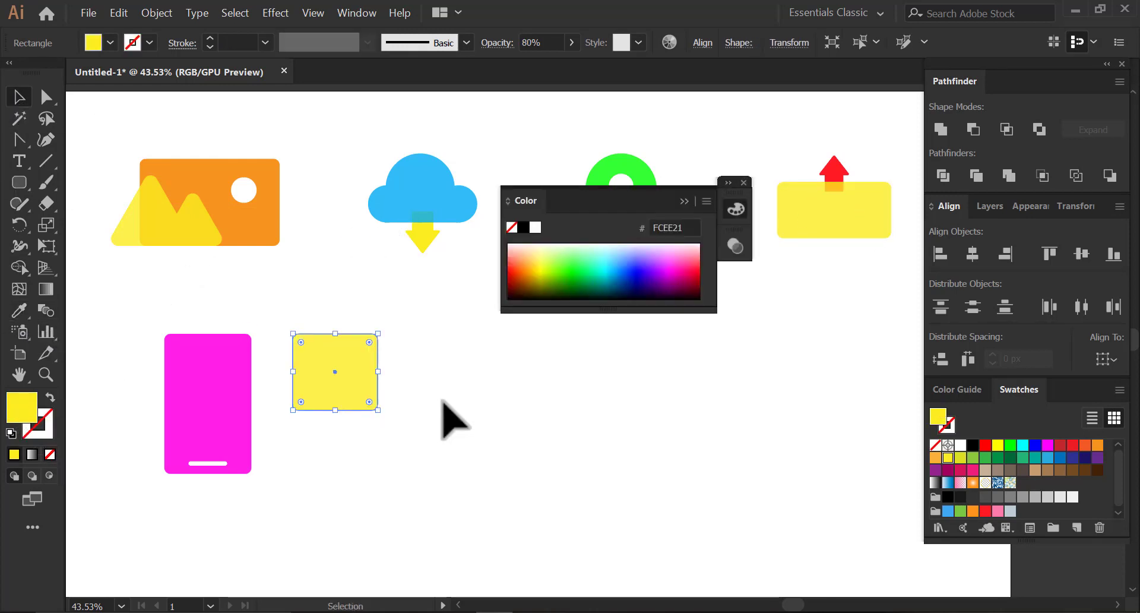
click(454, 415)
click(348, 382)
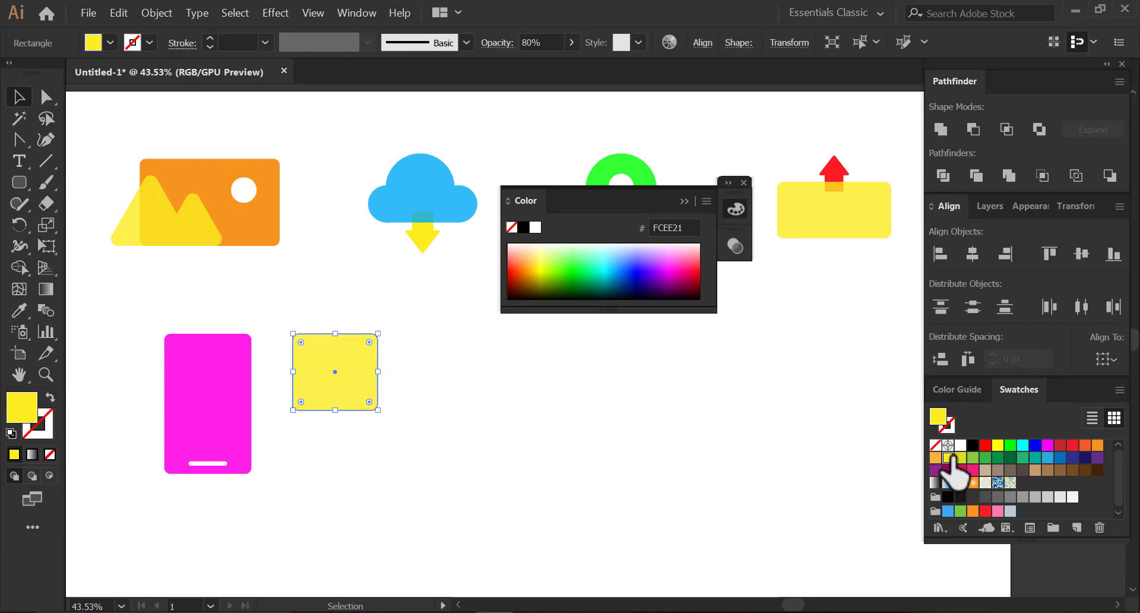
click(448, 460)
click(684, 202)
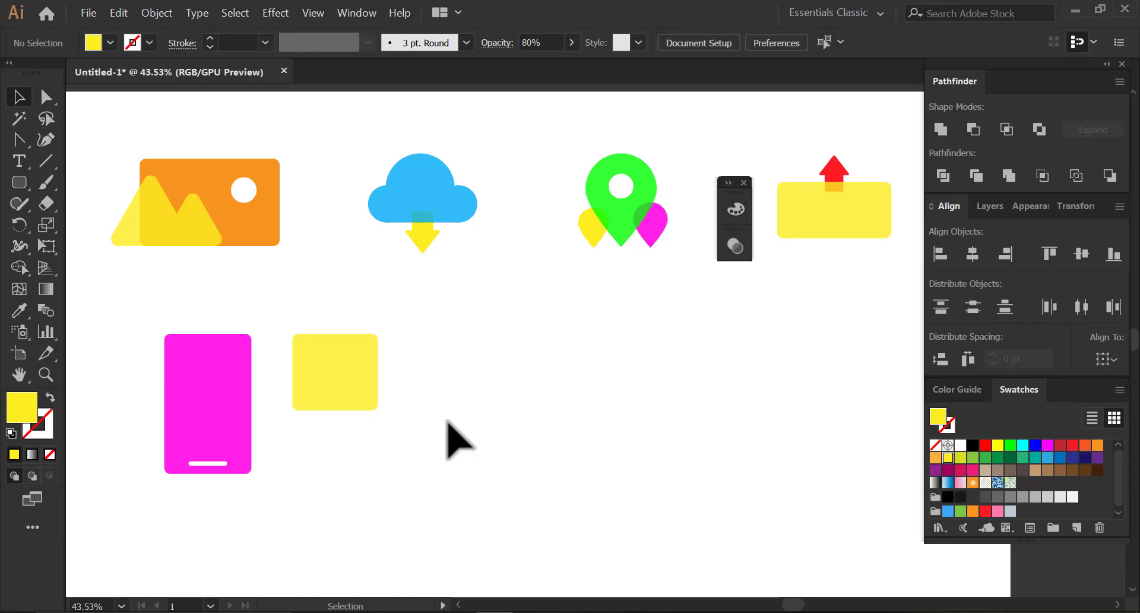
click(336, 403)
click(401, 409)
Draw a triangular Pen tail under the small yellow rectangle, unite them into a speech bubble, and set its opacity to 80%.
drag(19, 137, 83, 140)
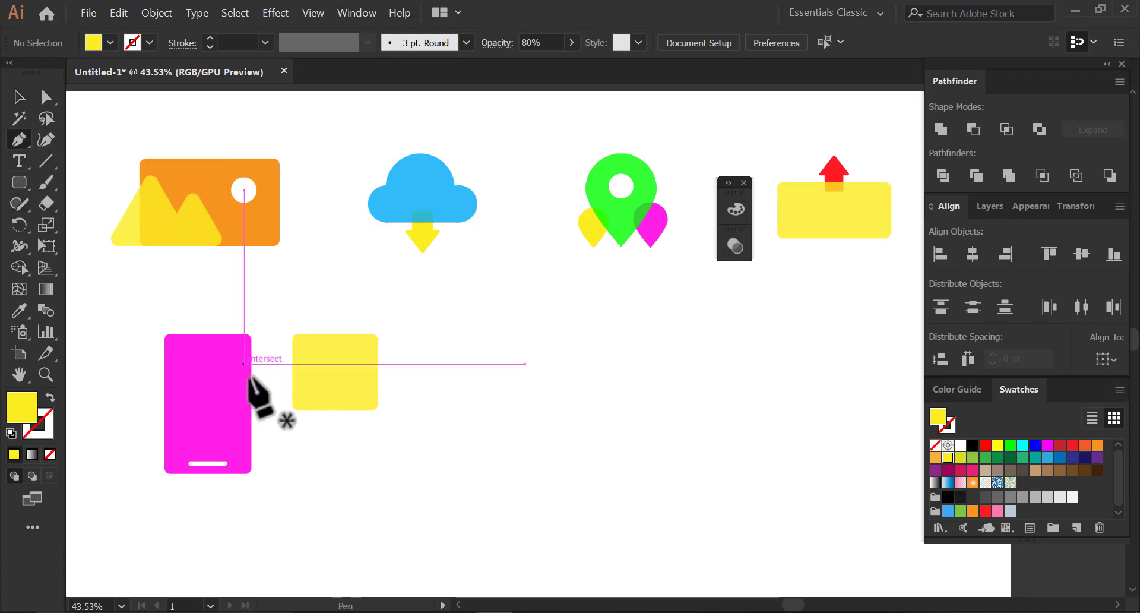
click(311, 409)
click(301, 432)
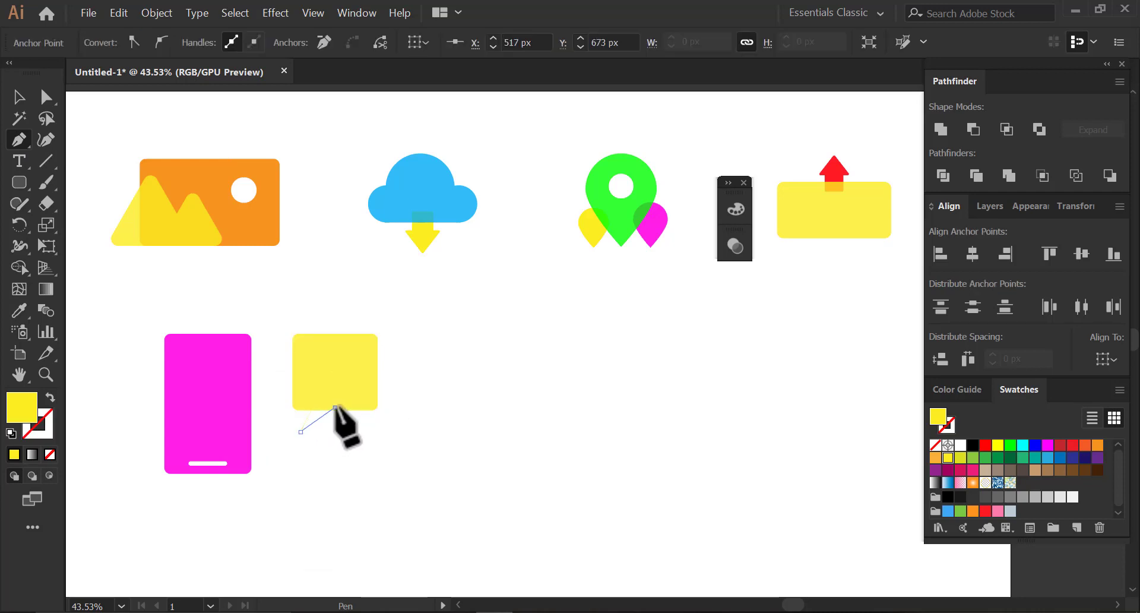
click(311, 409)
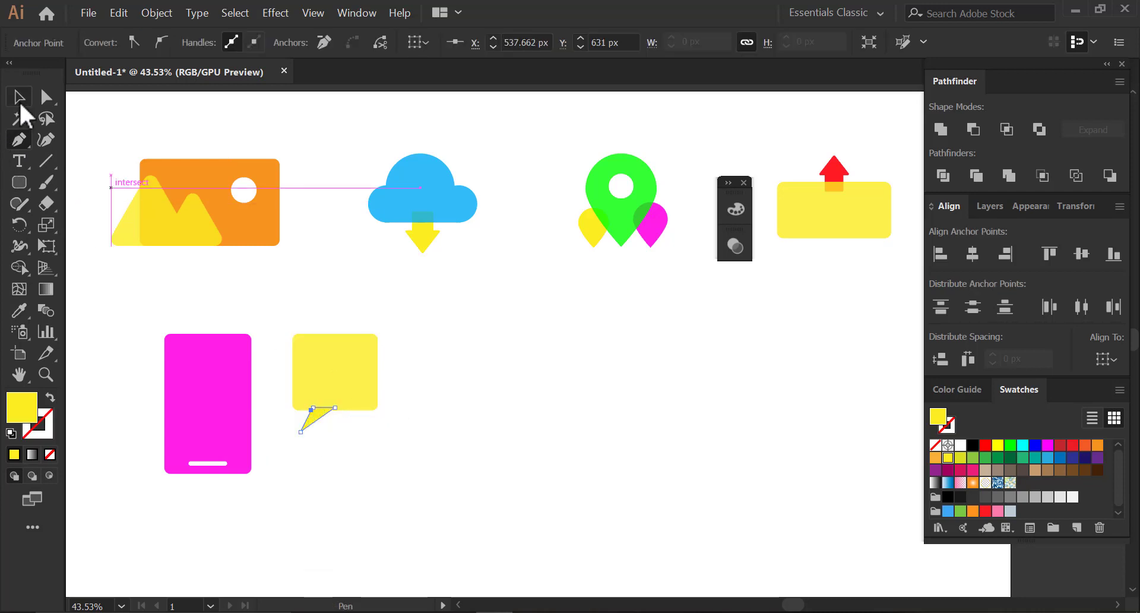
click(19, 97)
click(297, 353)
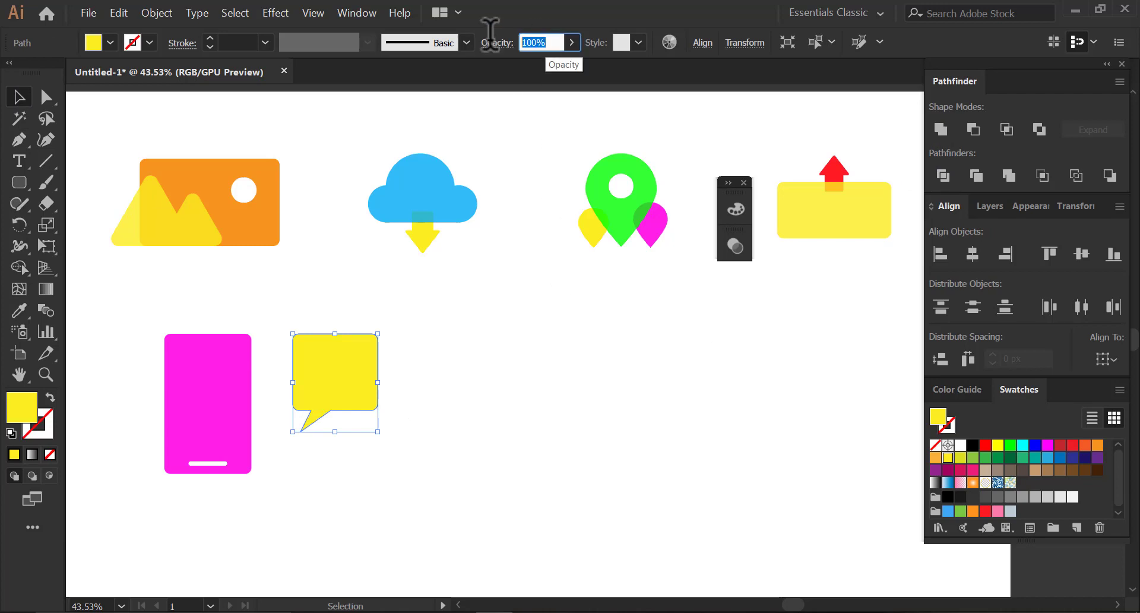
text(8)
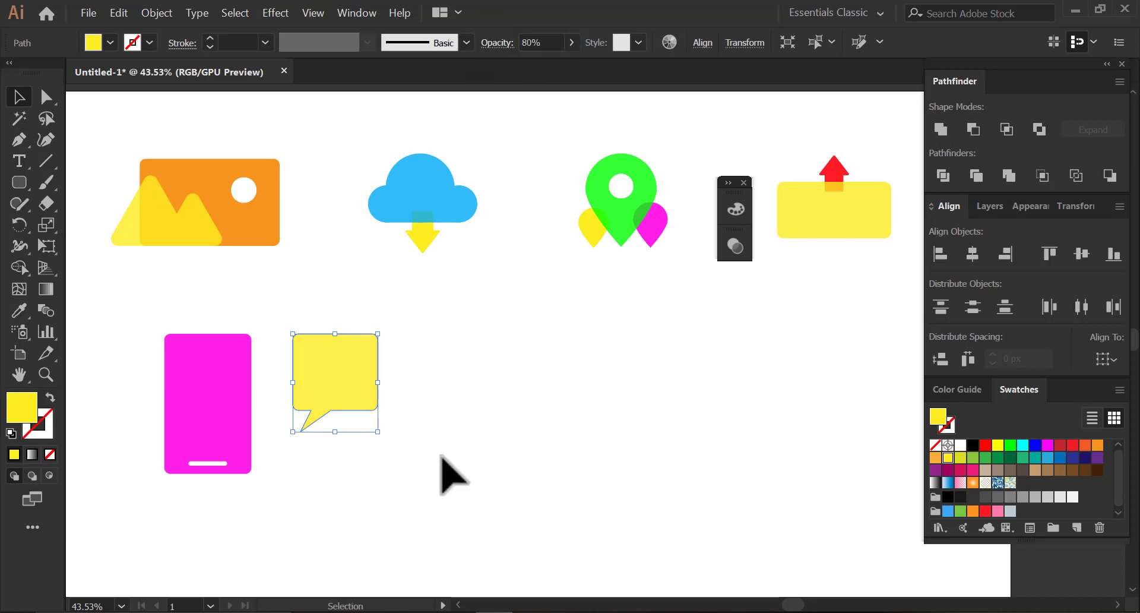
Scale the speech bubble down, overlap it with the magenta phone's upper-right corner, and send it to the back.
drag(378, 432, 361, 425)
drag(333, 380, 268, 363)
right_click(268, 364)
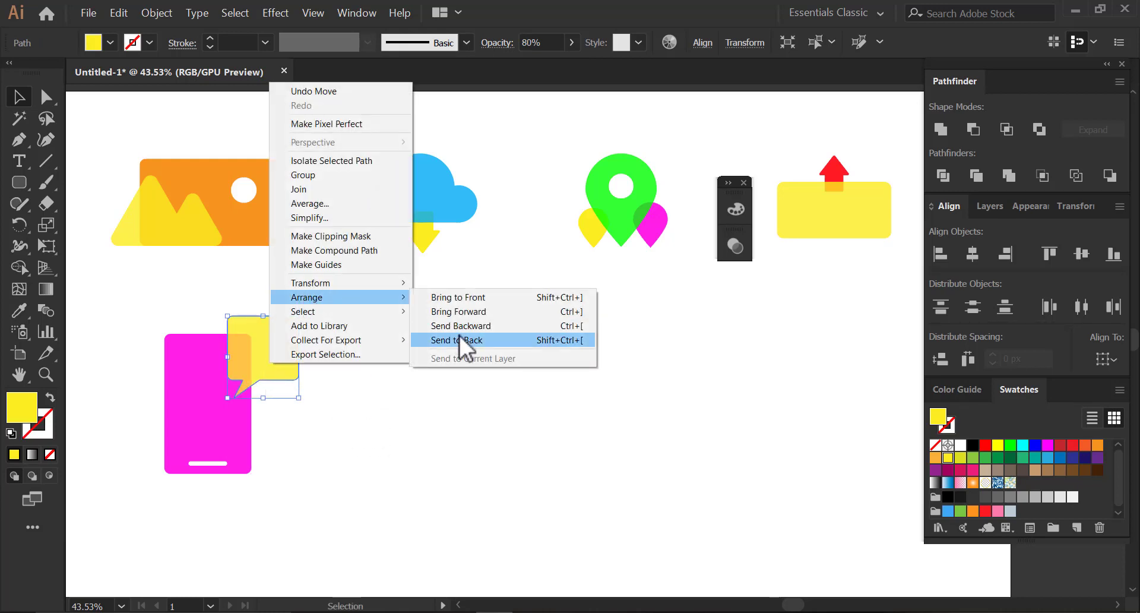
click(461, 338)
click(432, 402)
Set the magenta phone shape's opacity to 80% and the yellow speech bubble's opacity to 100%.
click(209, 387)
click(512, 39)
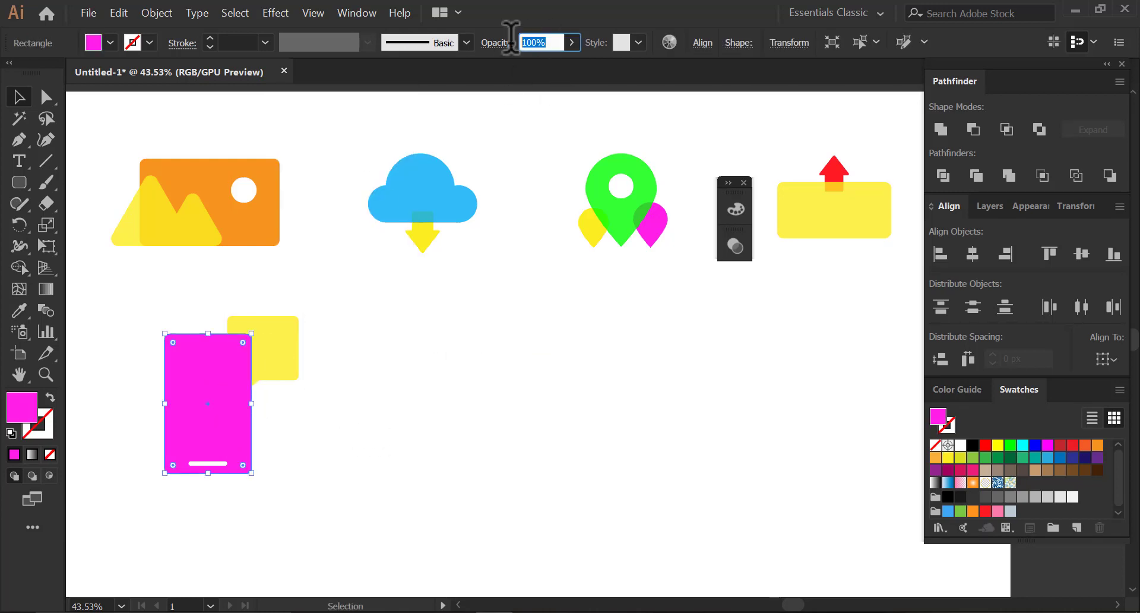
text(80)
key(Return)
click(303, 347)
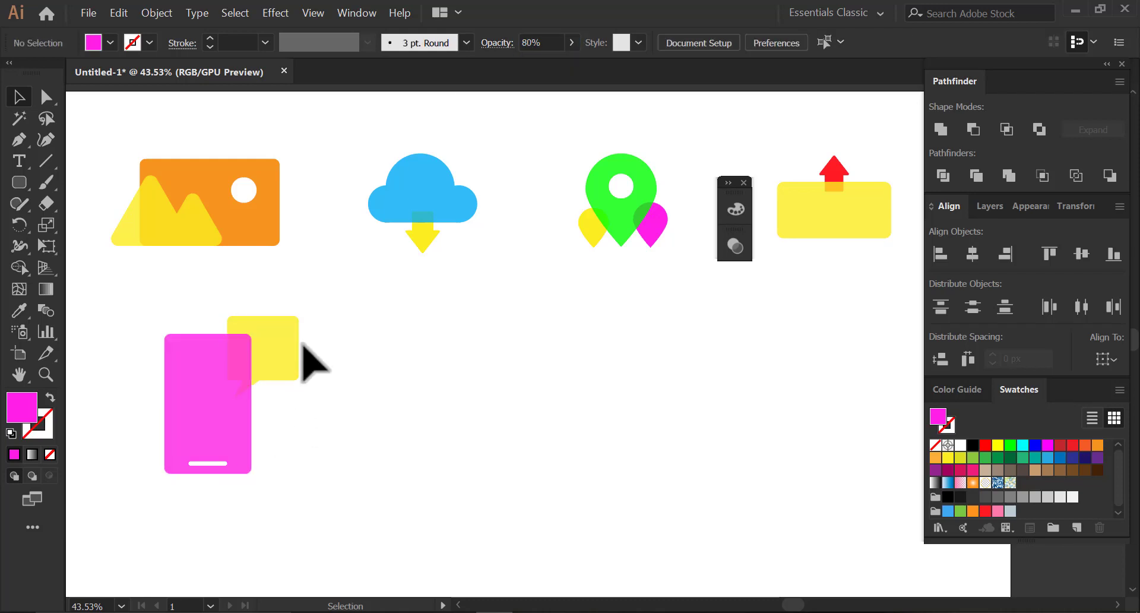
click(275, 366)
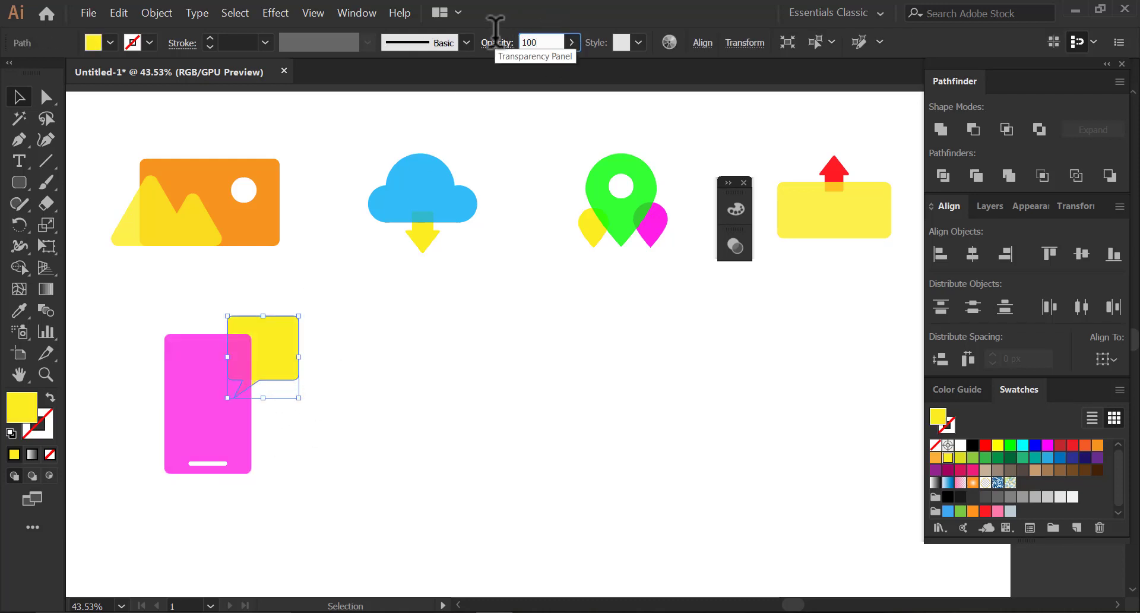
key(Return)
Group the phone, its white bar and the speech bubble.
drag(349, 490, 155, 313)
right_click(203, 373)
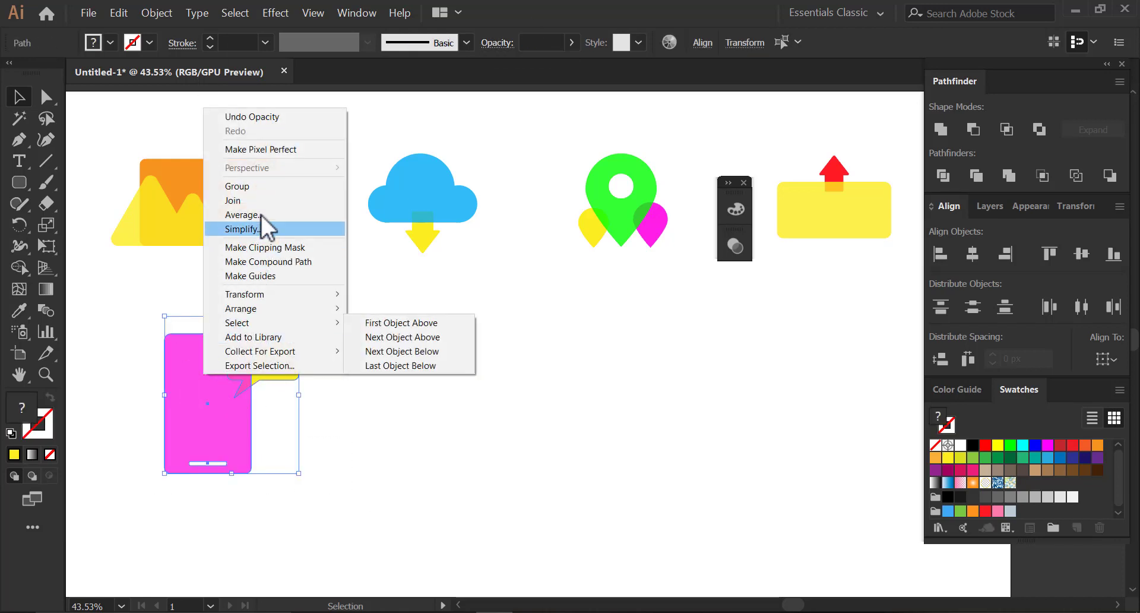
click(252, 186)
click(328, 454)
Copy the upload icon's yellow rounded rectangle to the right of the phone icon and make the copy slightly taller.
key(space)
drag(327, 458, 298, 458)
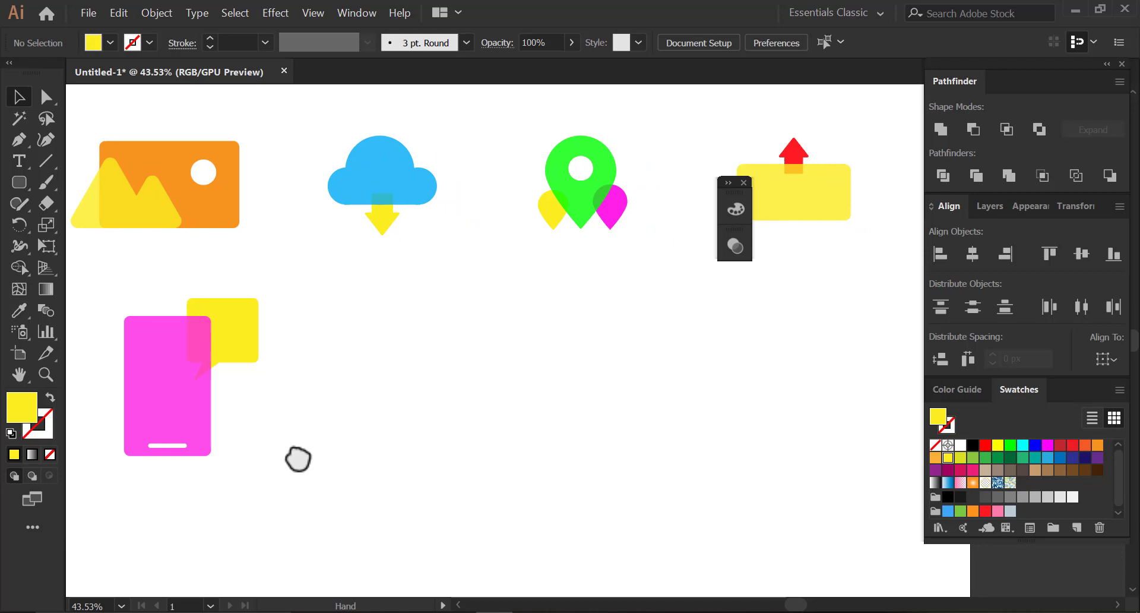
click(792, 210)
drag(806, 211, 463, 382)
drag(369, 374, 364, 383)
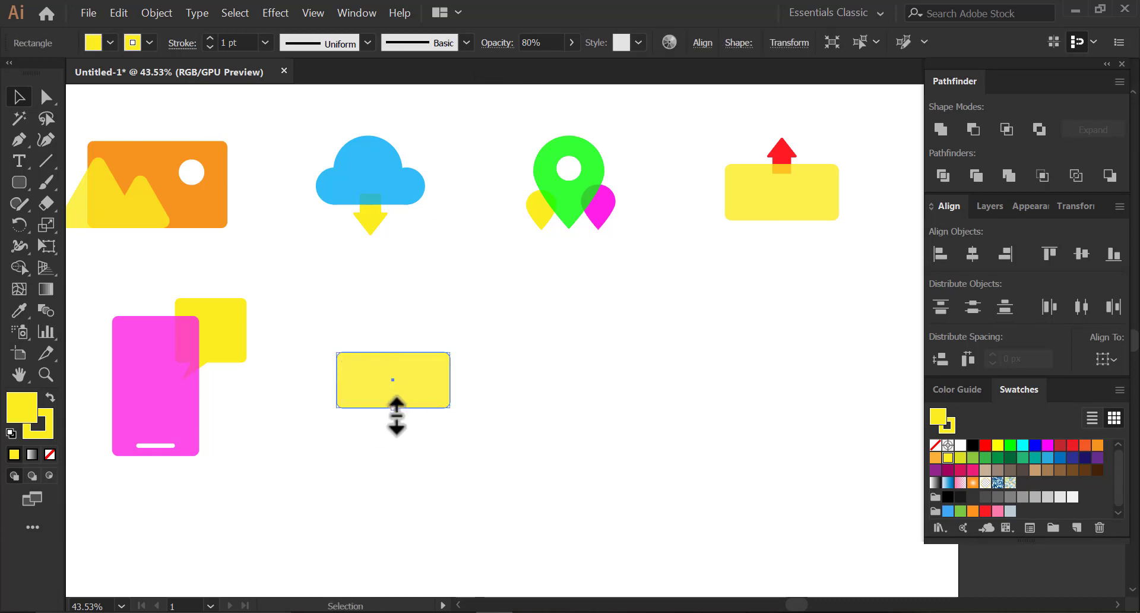
drag(397, 415, 399, 421)
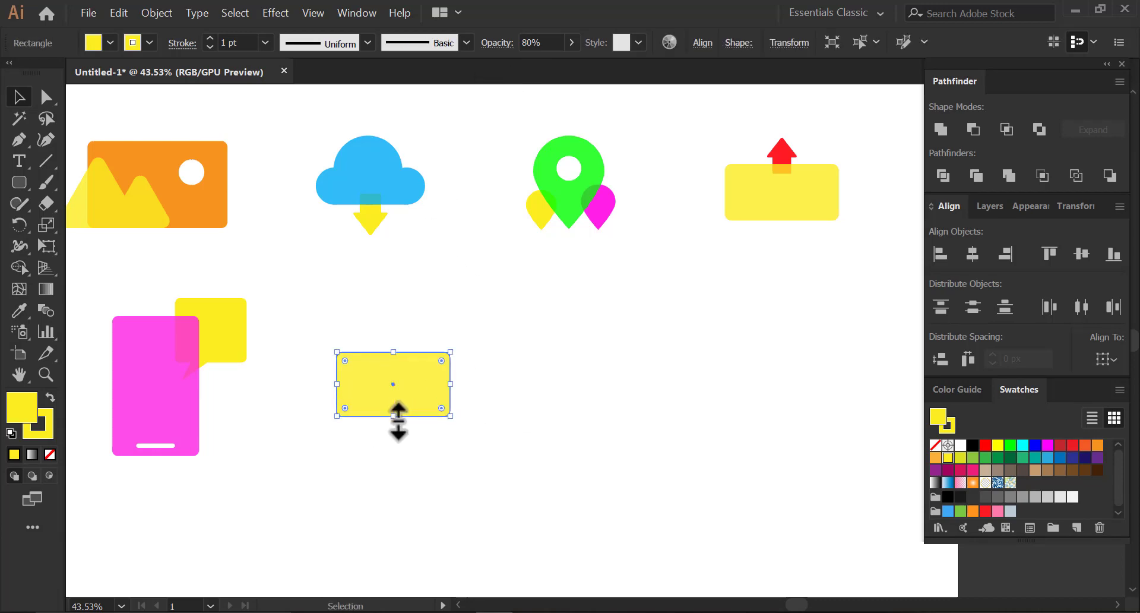
click(481, 454)
Draw a yellow triangle with the Polygon tool just to the right of the copied rectangle.
key(z)
click(427, 427)
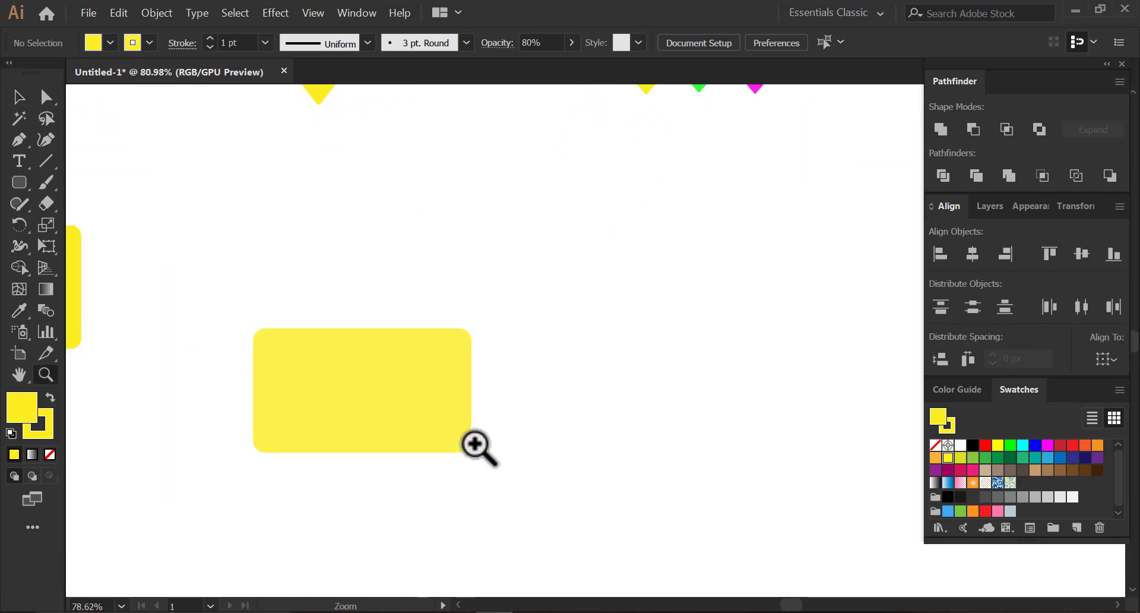
alt+click(517, 437)
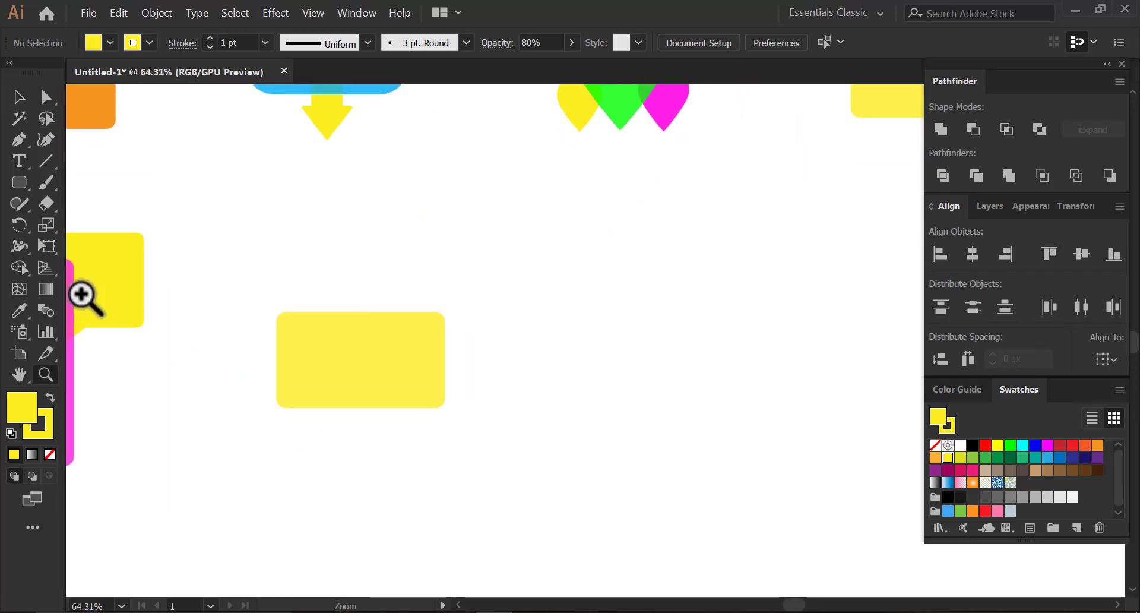
drag(21, 181, 92, 247)
drag(504, 392, 478, 396)
click(19, 98)
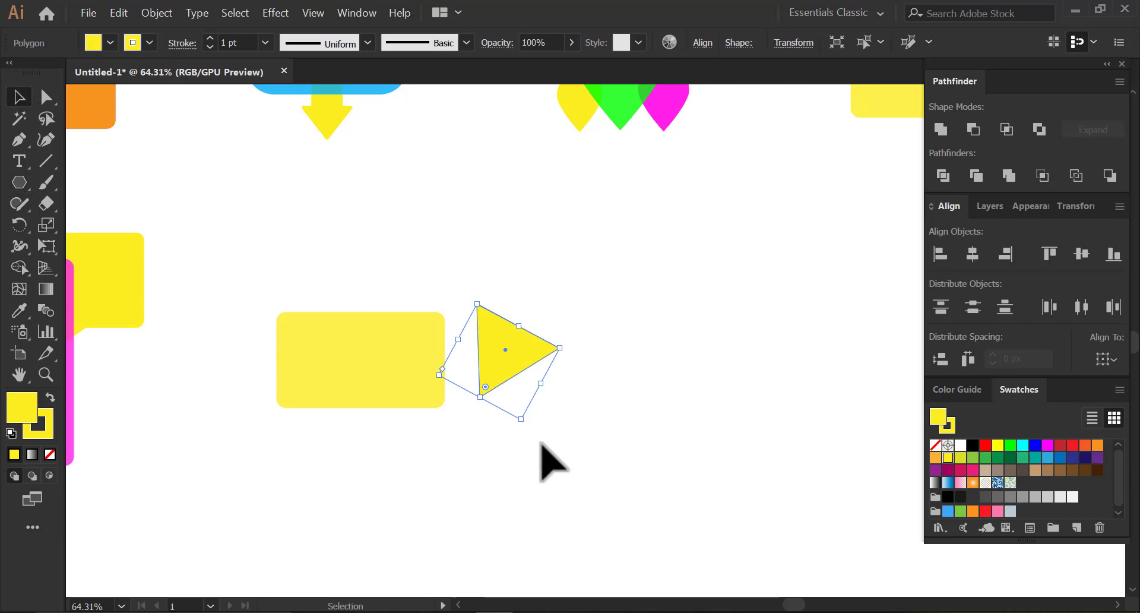
Round the triangle's corners to about 12.87 px and rotate it so one tip points at the rectangle.
click(46, 98)
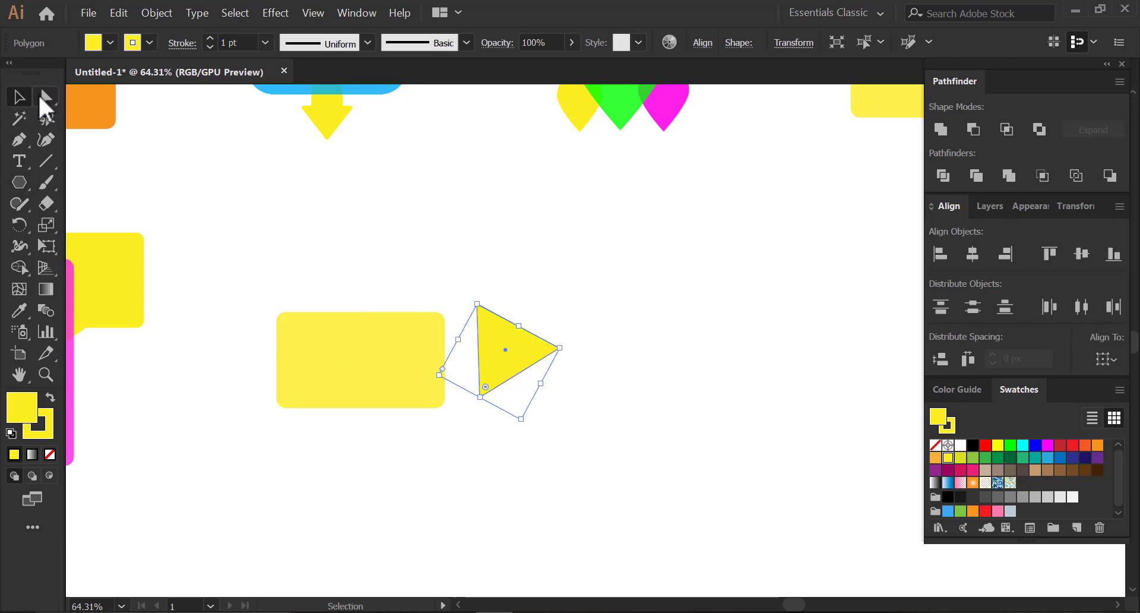
drag(483, 314, 495, 339)
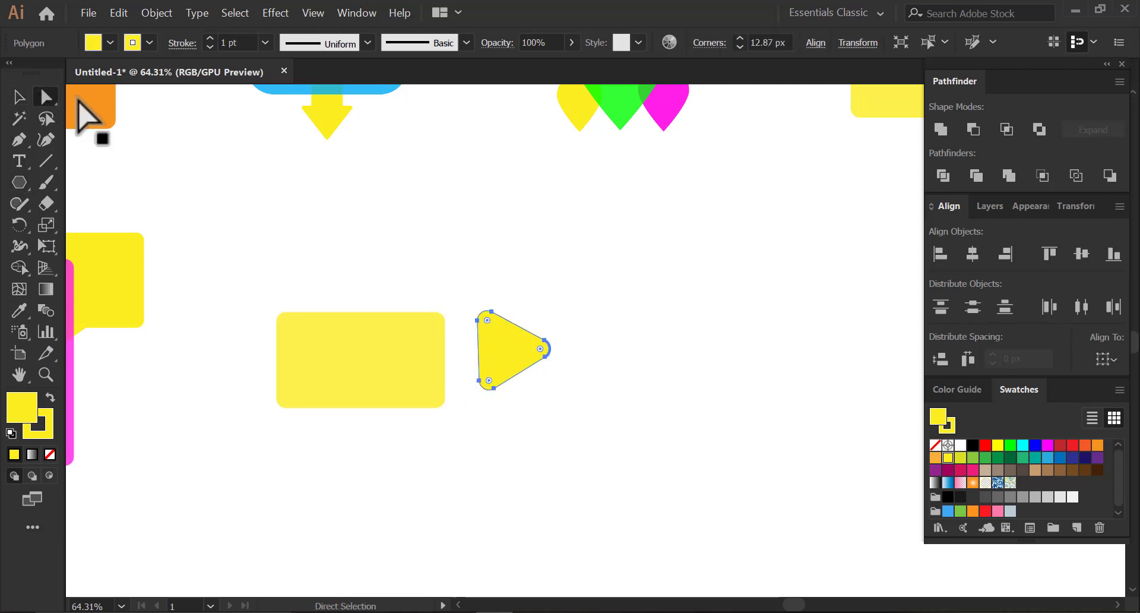
click(18, 100)
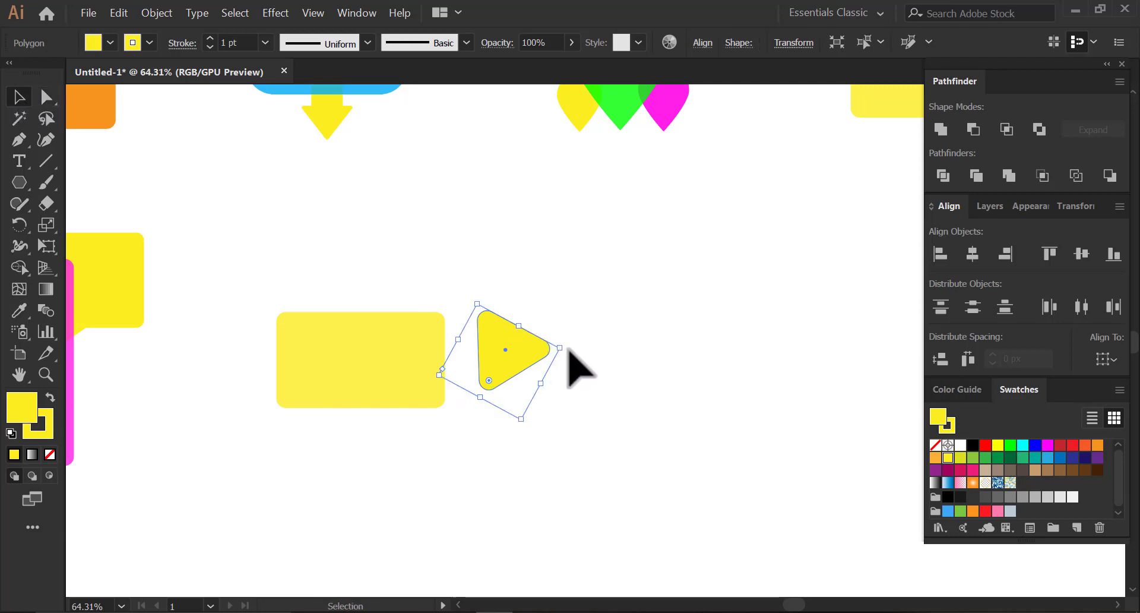
drag(568, 347, 565, 450)
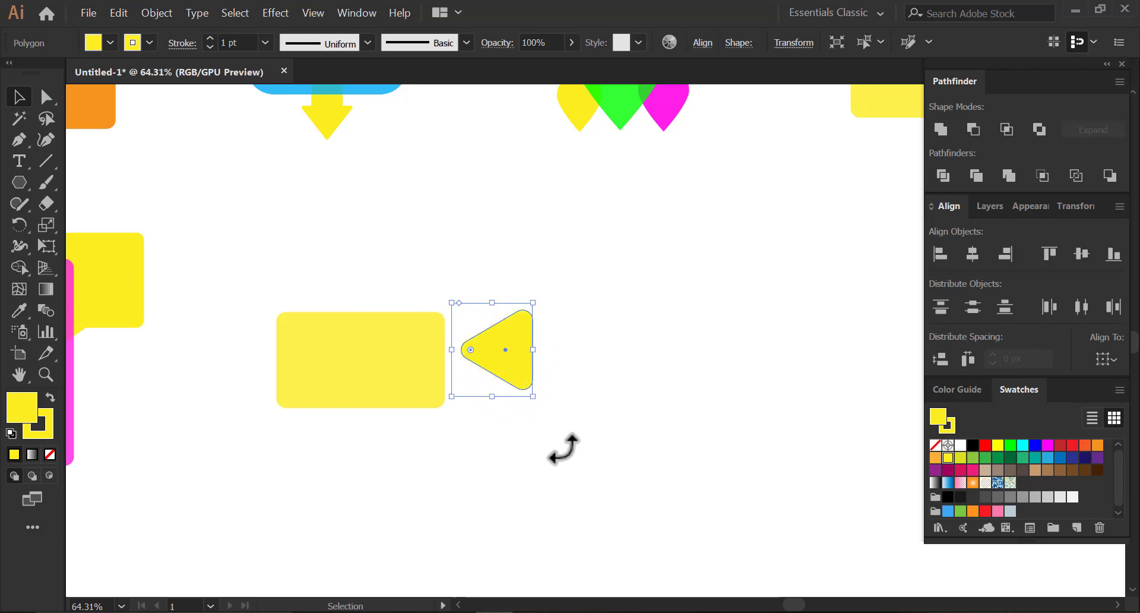
click(565, 450)
Shrink the triangle, overlap its tip with the rectangle's edge as a camera lens, and center the two vertically.
drag(516, 356, 488, 390)
drag(408, 298, 445, 416)
click(1081, 254)
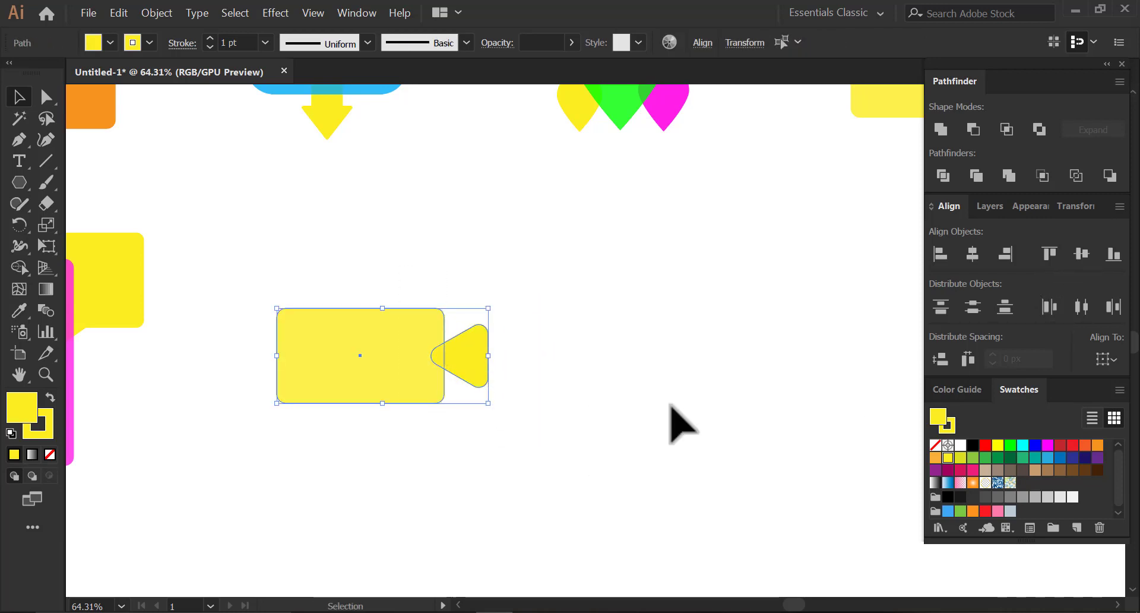
click(669, 420)
Set the camera body rectangle's opacity to 100%.
drag(514, 426, 393, 326)
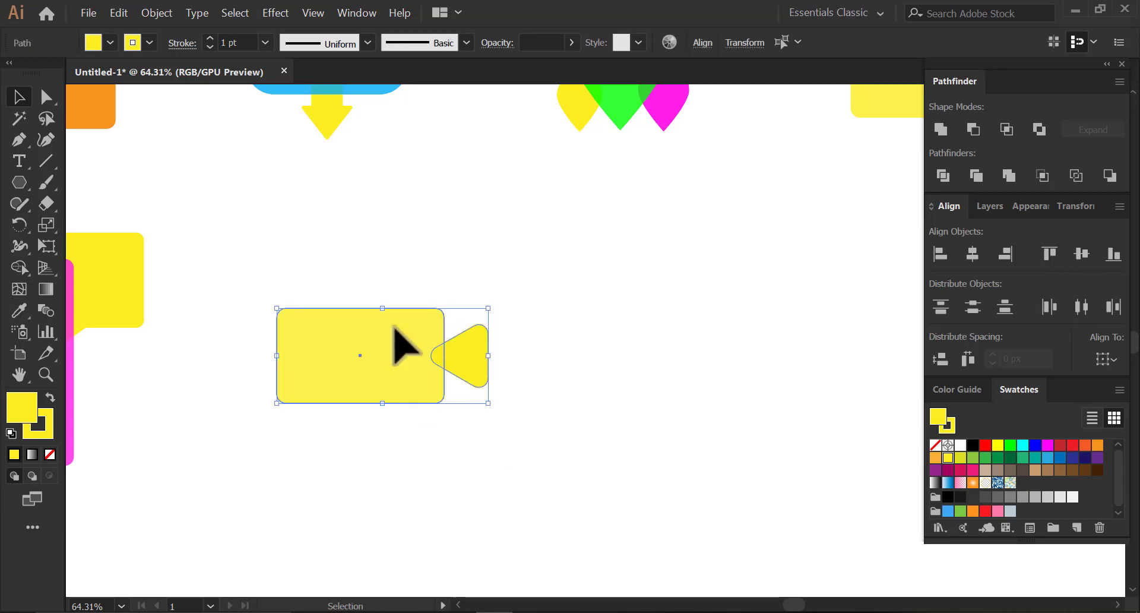
click(325, 394)
click(541, 42)
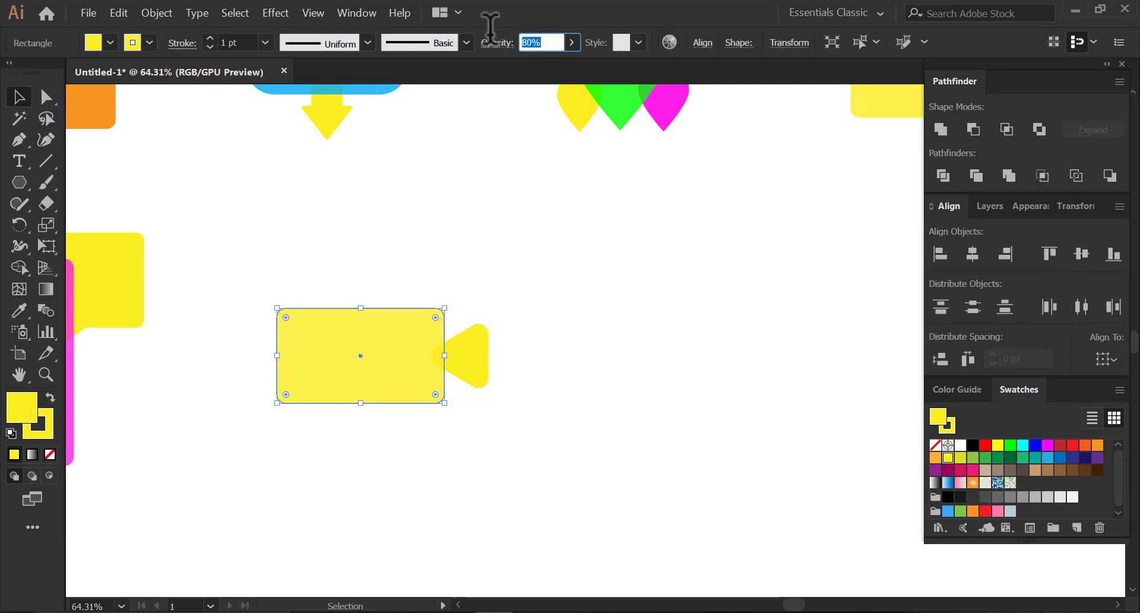
click(539, 270)
drag(541, 270, 536, 324)
click(19, 97)
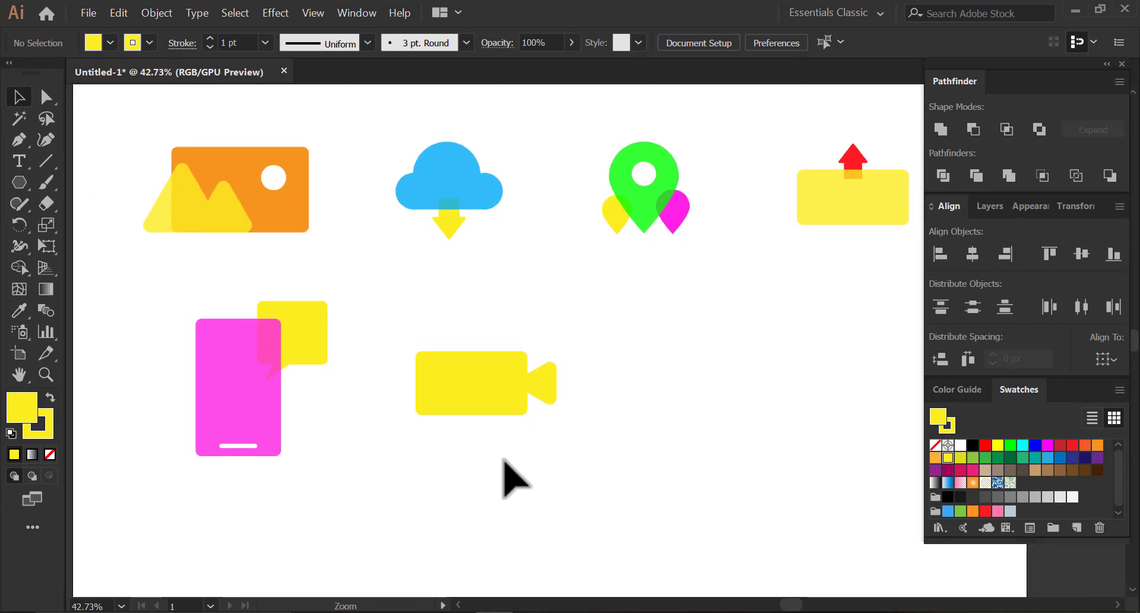
Recolor the camera body and lens with the upload arrow's red using the Eyedropper, and group them.
drag(402, 326, 585, 485)
click(18, 310)
click(852, 158)
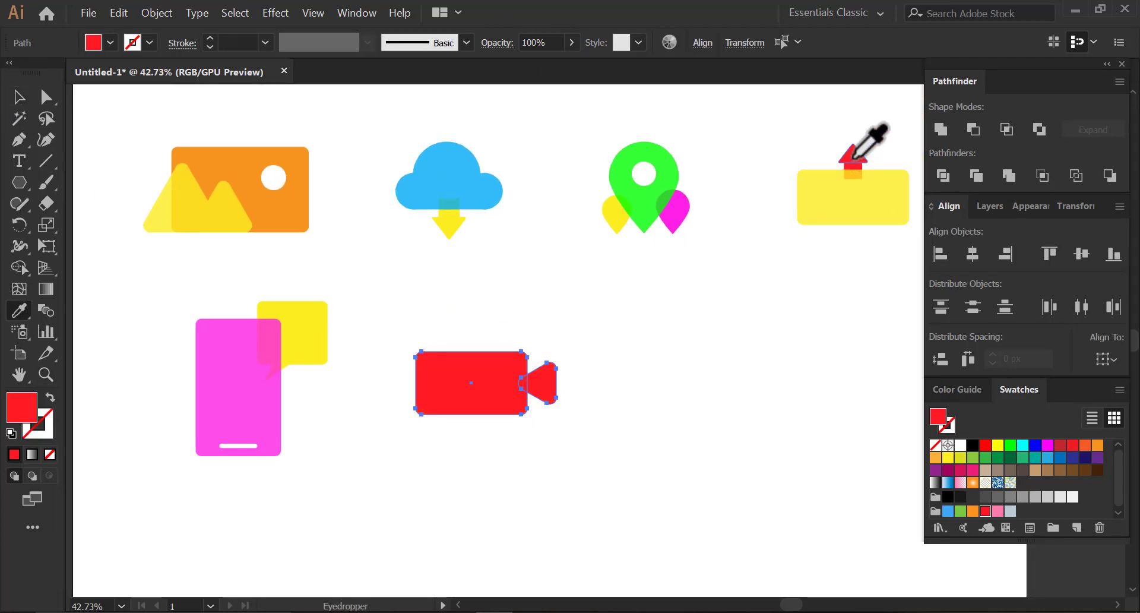
right_click(450, 370)
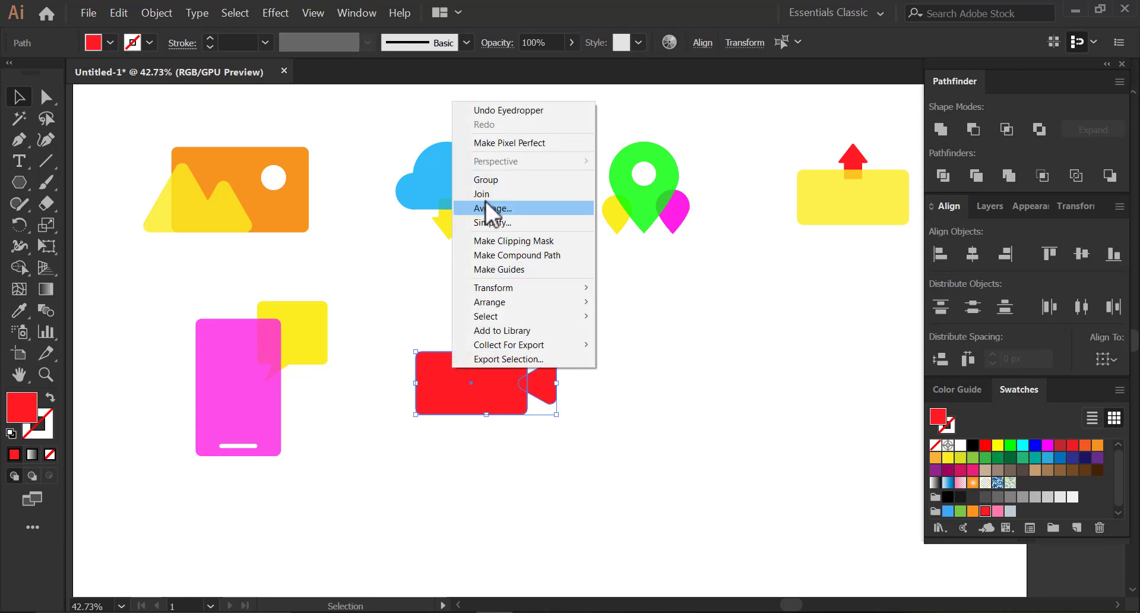
click(690, 445)
click(689, 445)
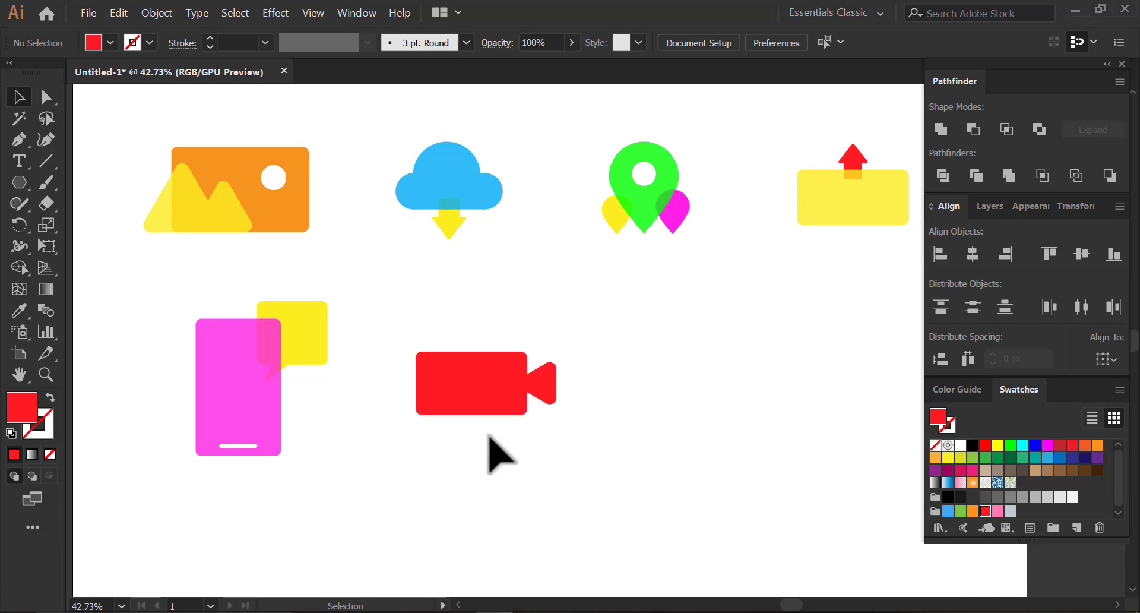
Adjust the red camera group's size and move it slightly lower, beside the phone icon.
click(487, 409)
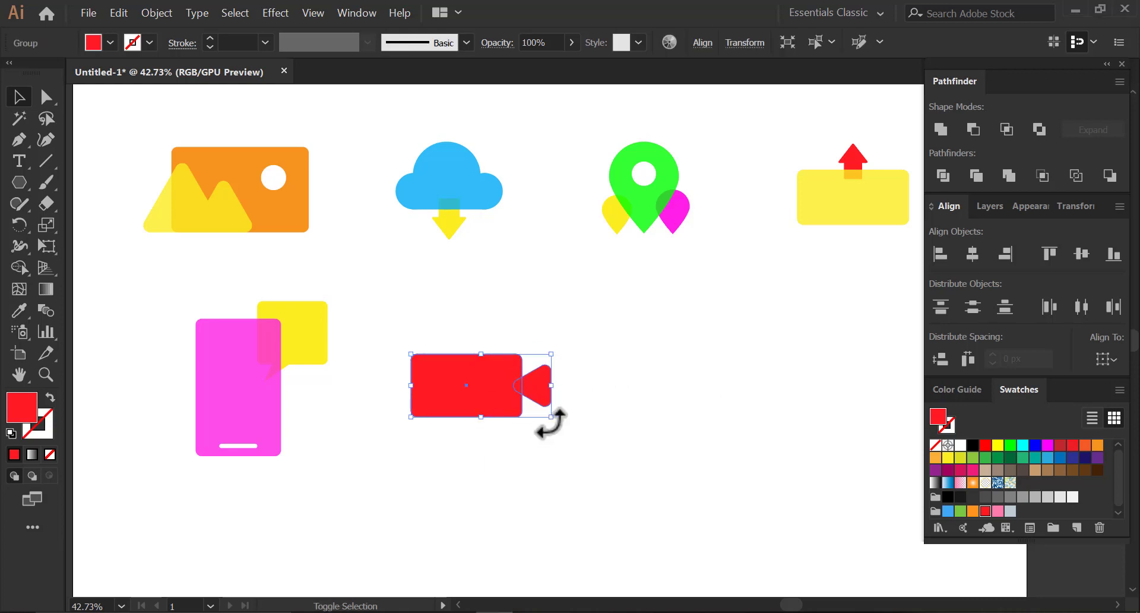
drag(557, 417, 537, 453)
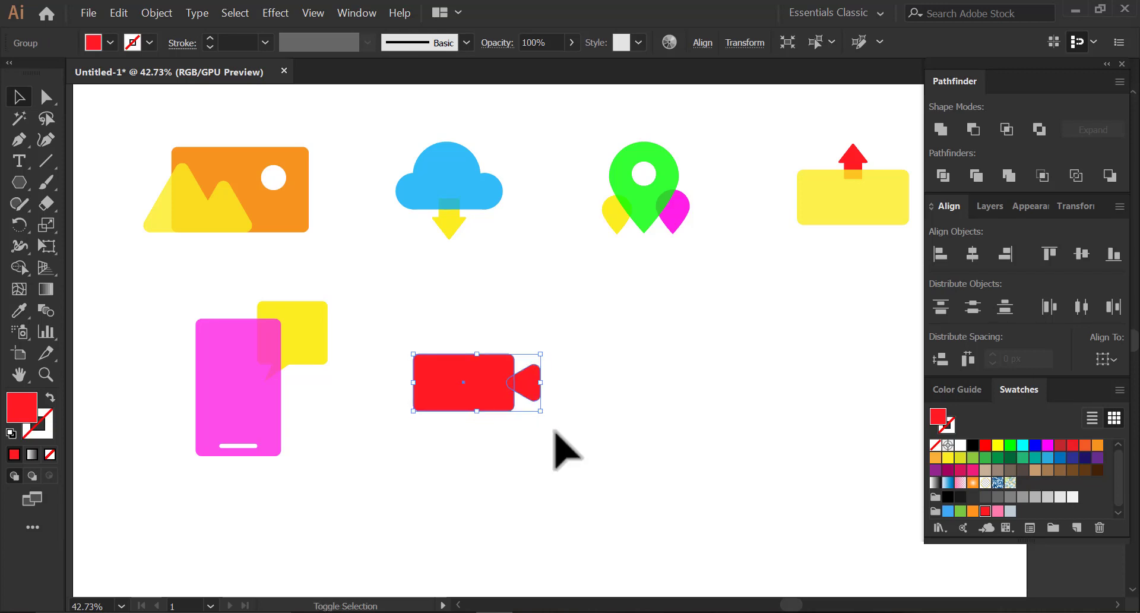
drag(540, 410, 555, 417)
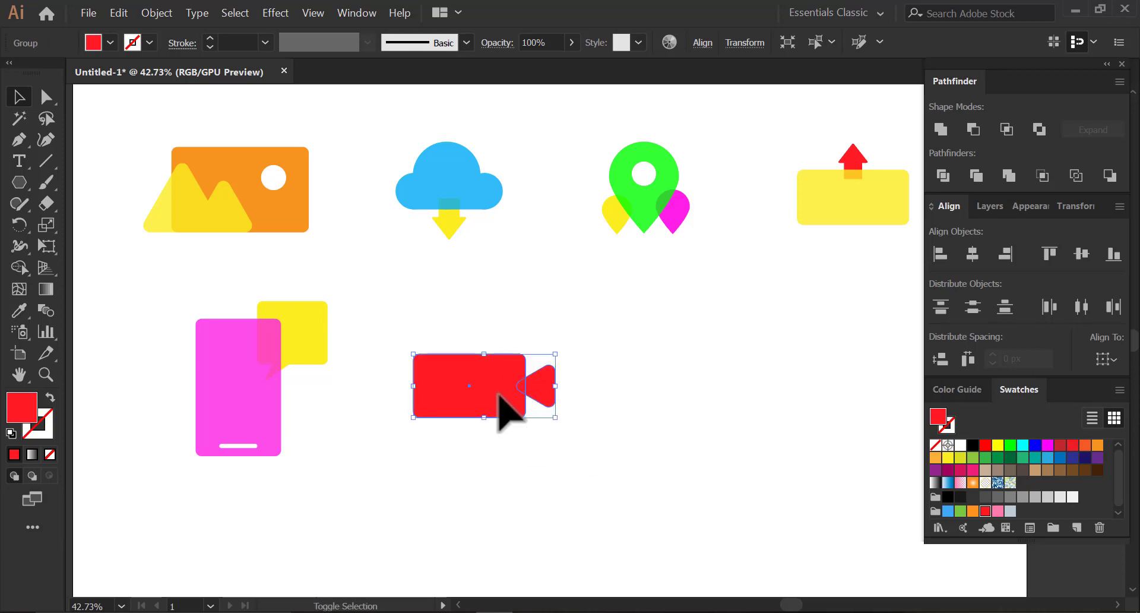
drag(498, 395, 498, 405)
click(590, 412)
Ungroup the camera and place a copy of its triangular lens below and to the right.
right_click(501, 417)
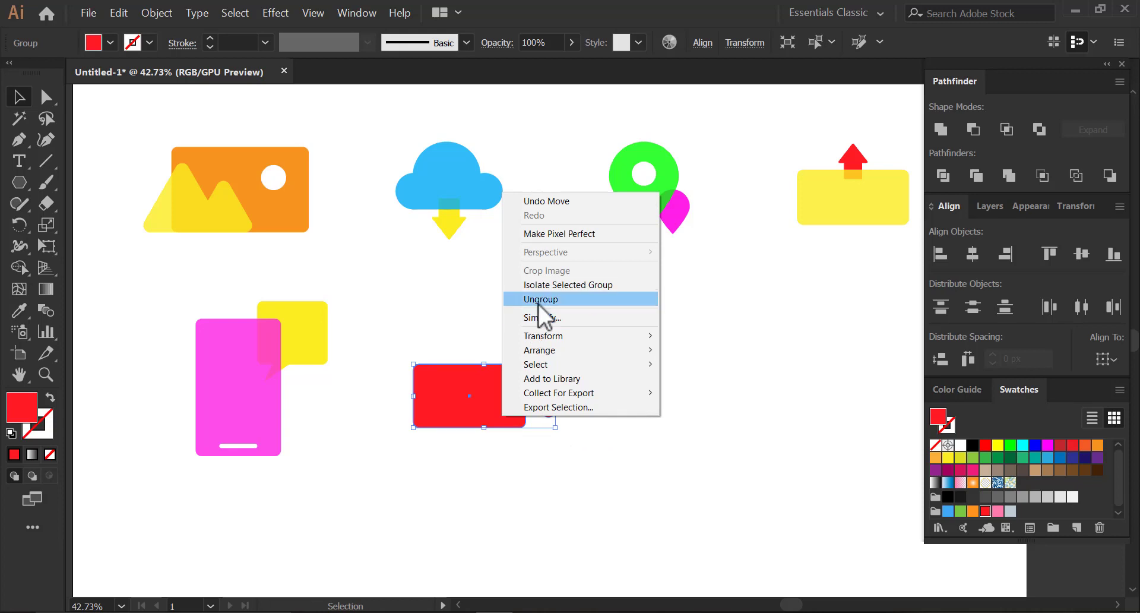
click(540, 299)
click(538, 356)
drag(536, 404, 620, 468)
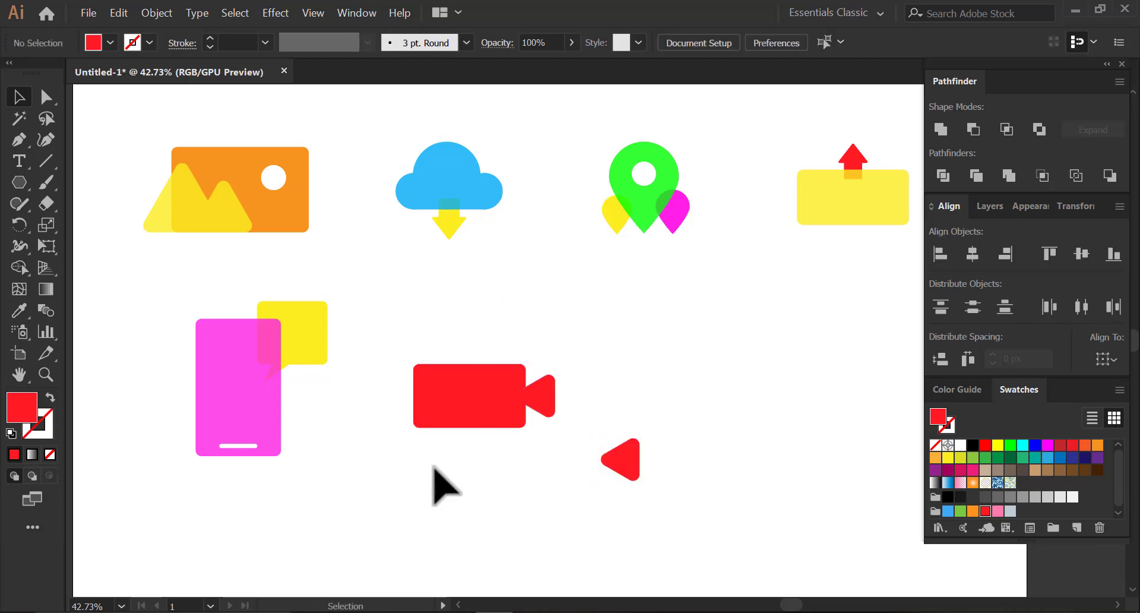
Group the red camera body and its original lens again.
drag(432, 465, 537, 391)
right_click(513, 405)
click(558, 216)
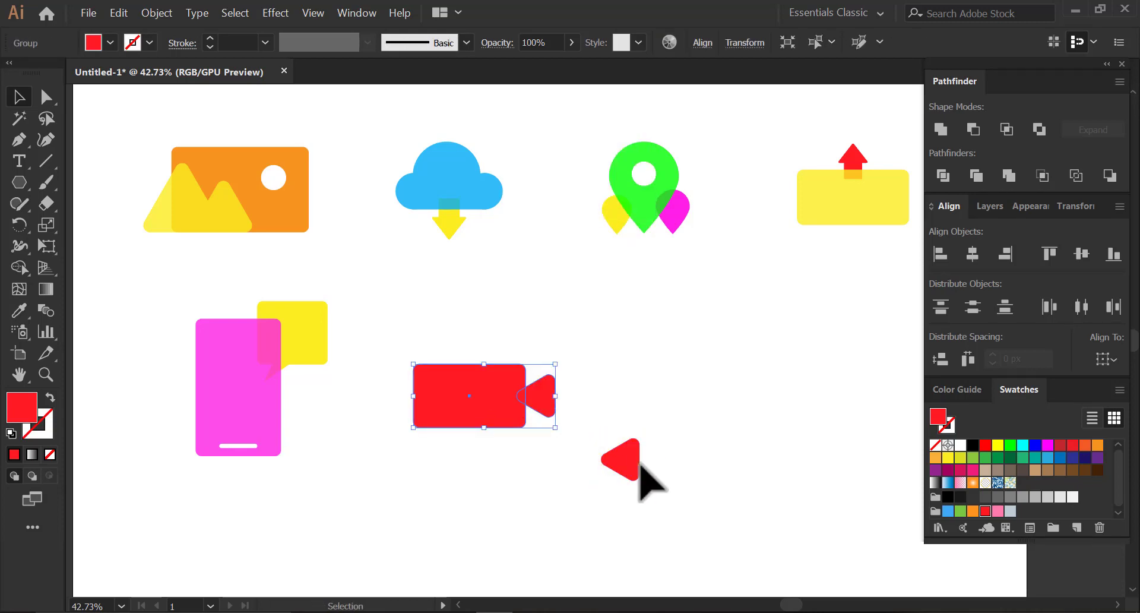
Shrink the triangle copy, place it just below the camera body, fill it white, and bring it to the front.
drag(635, 466, 532, 471)
click(961, 446)
right_click(520, 455)
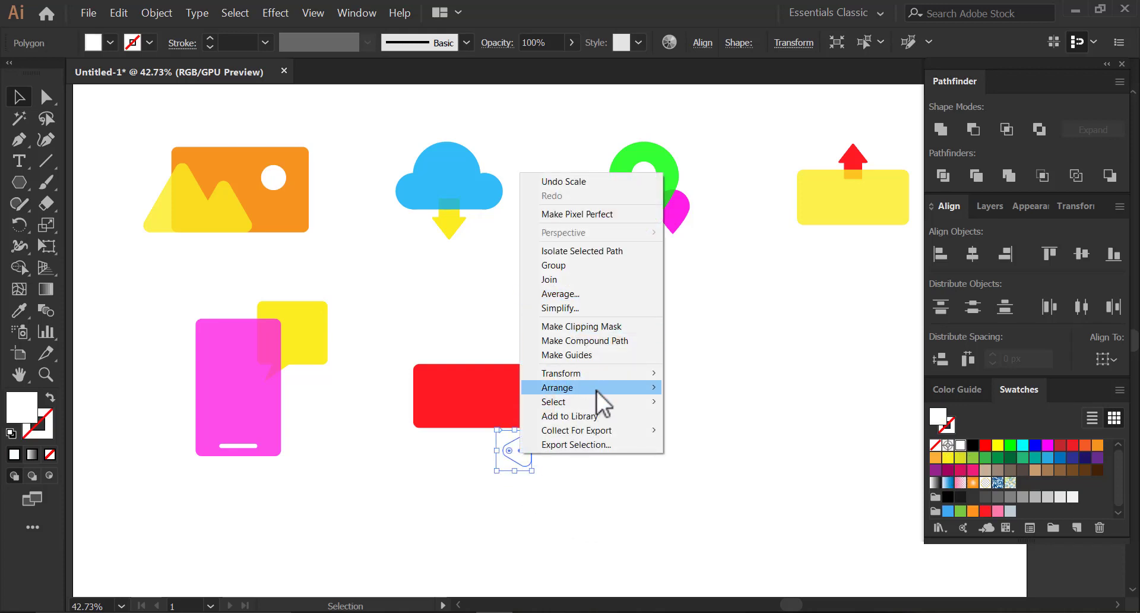
mouse_move(596, 389)
click(697, 392)
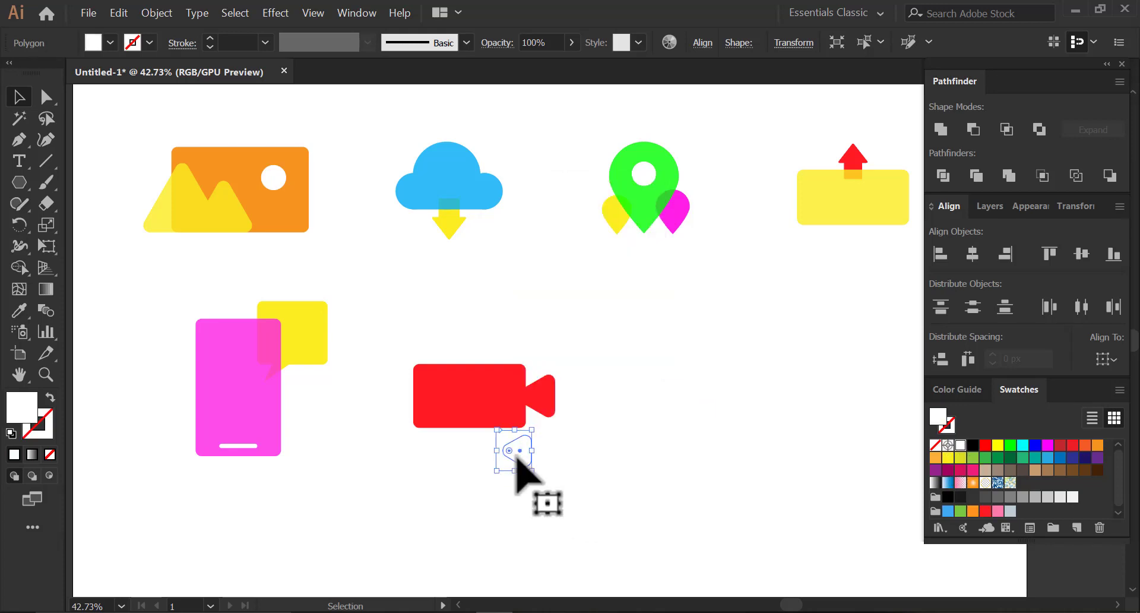
Place the small white triangle centred on the red camera body and rotate it to point right.
drag(517, 468, 475, 409)
key(z)
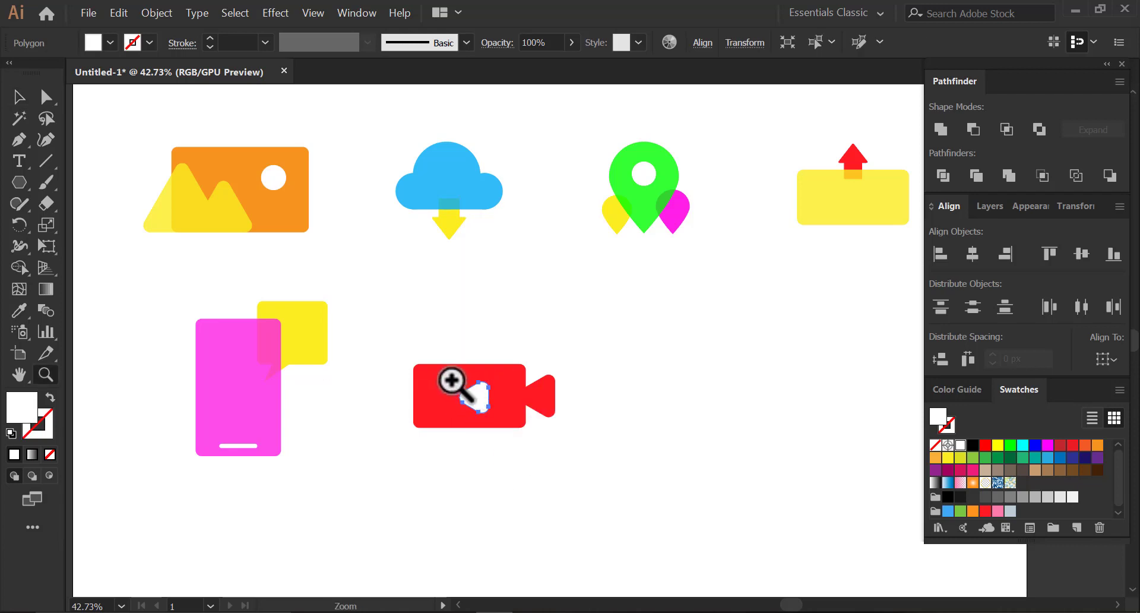
drag(460, 453, 514, 460)
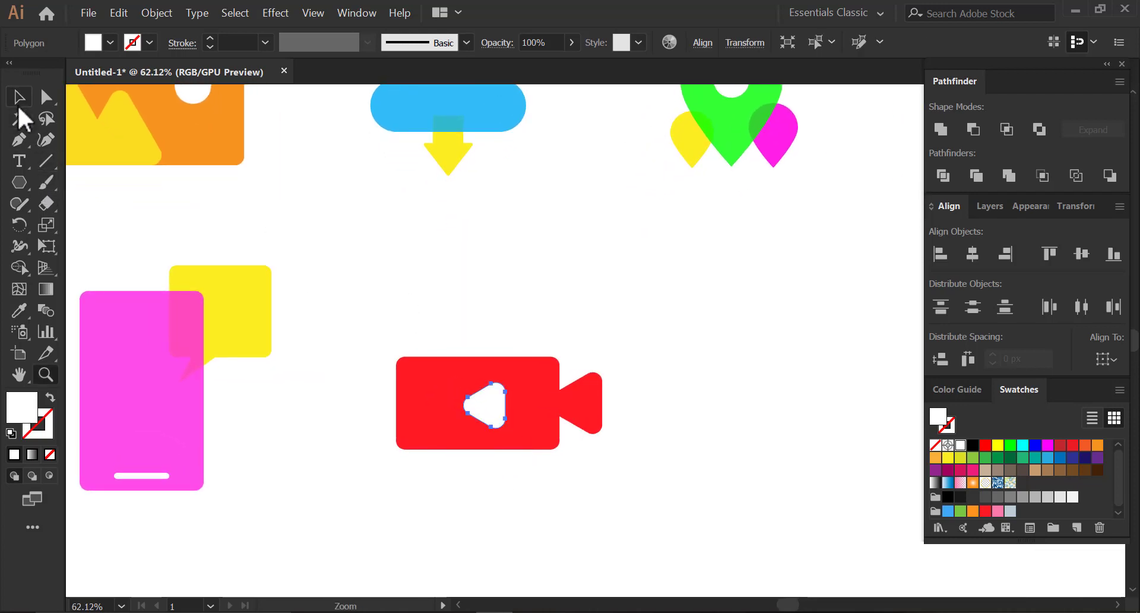
click(19, 105)
drag(473, 405, 427, 313)
click(521, 558)
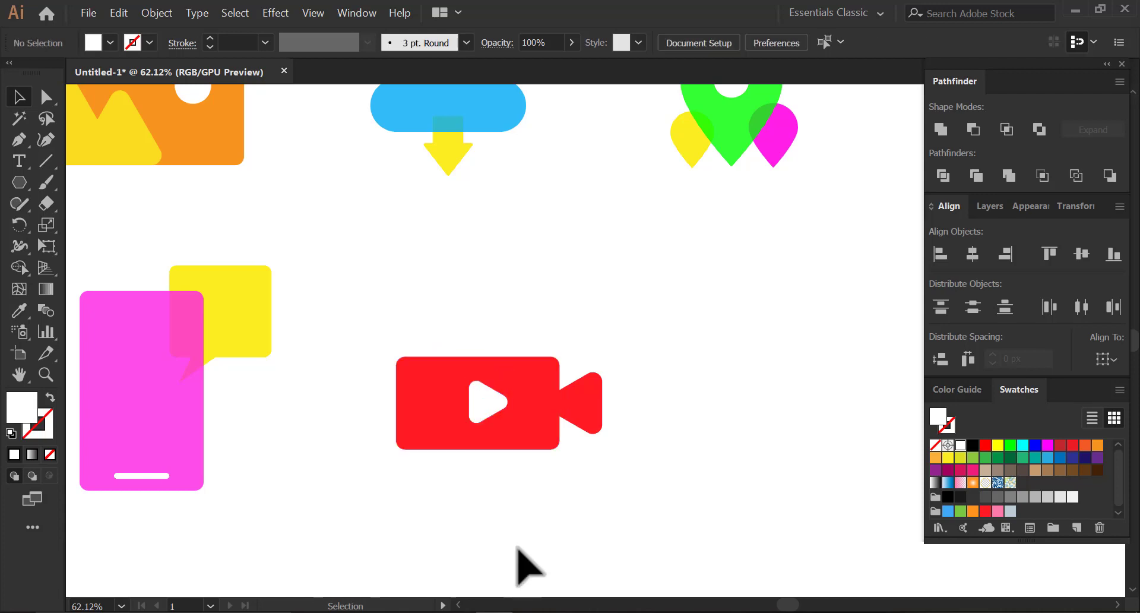
drag(508, 496, 471, 339)
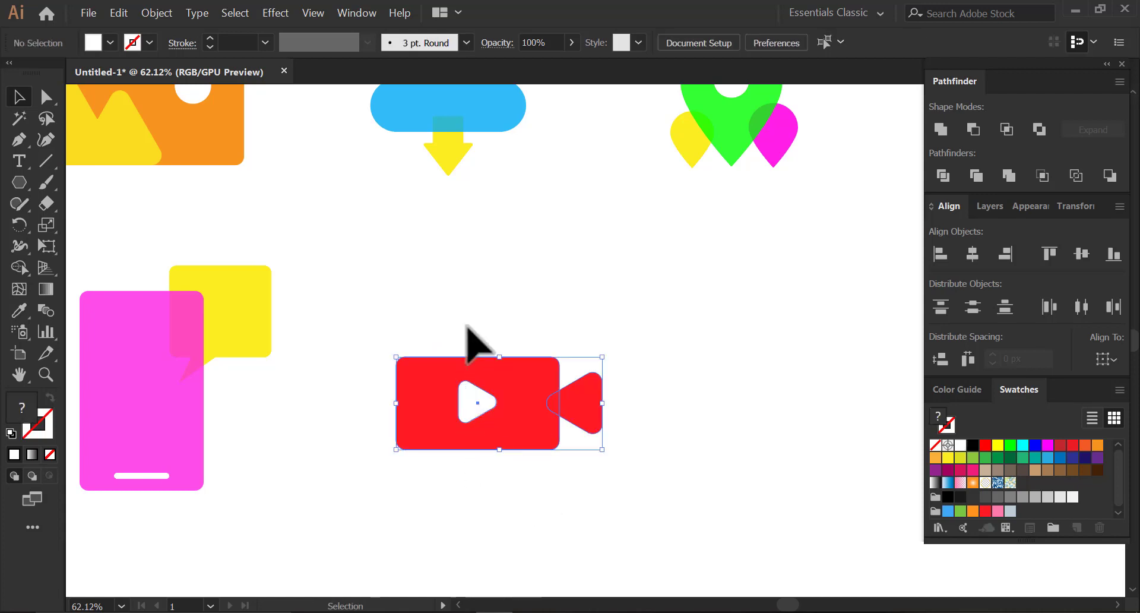
click(704, 481)
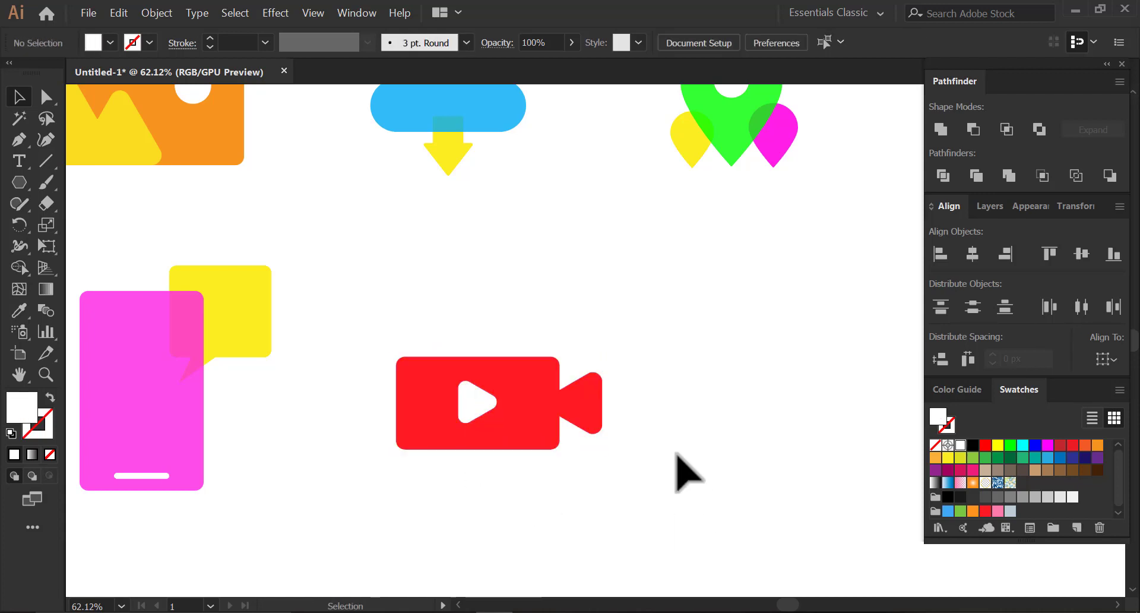
Draw a small circle behind the camera body's upper edge and fill it with the map pin's green at 80% opacity.
drag(677, 454, 615, 464)
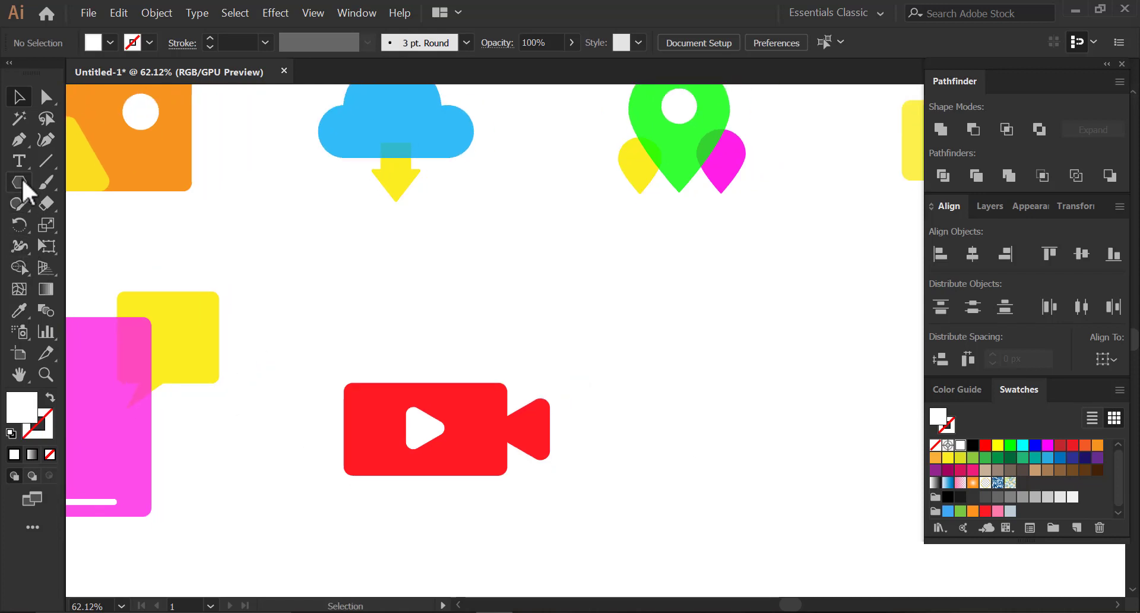
drag(141, 113, 390, 382)
click(19, 310)
click(669, 147)
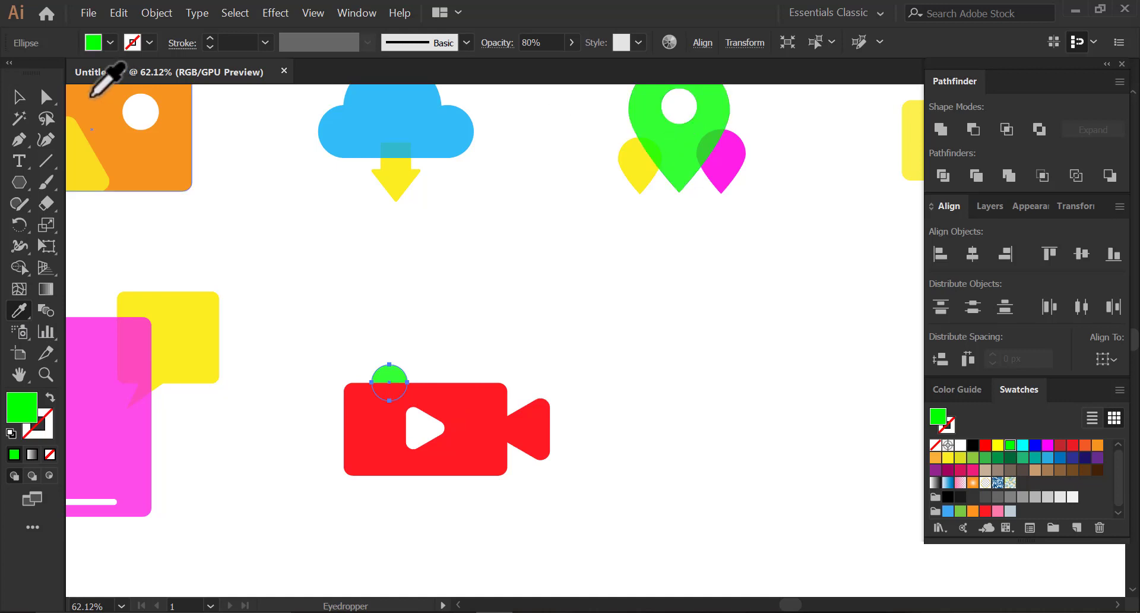
Enlarge the green circle and place a copy to its right with only a narrow gap between them.
click(19, 96)
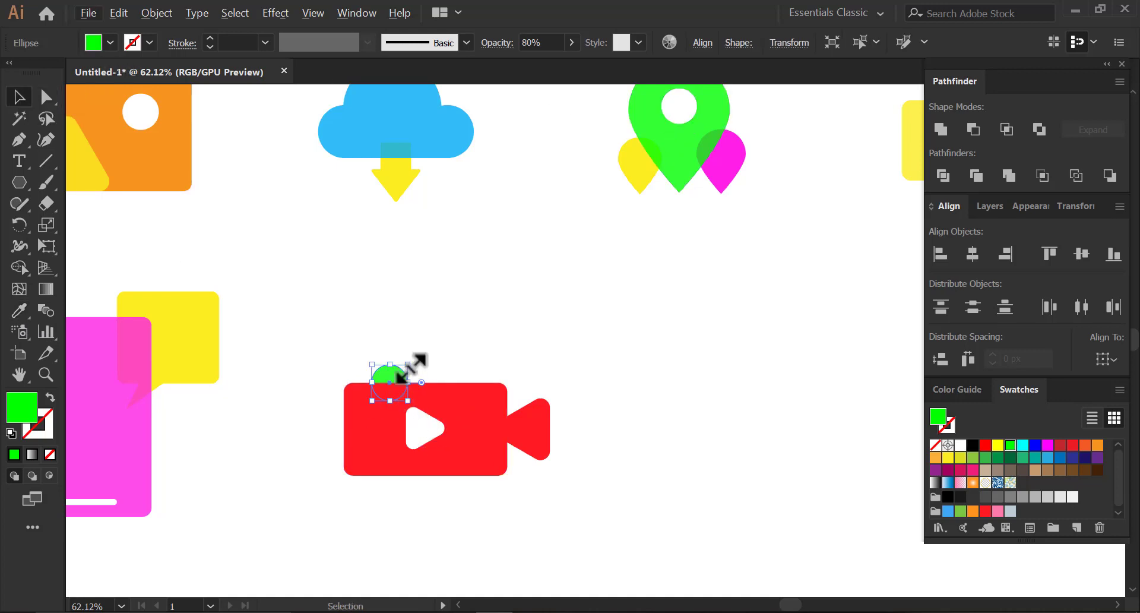
drag(410, 365, 458, 383)
shift+click(402, 388)
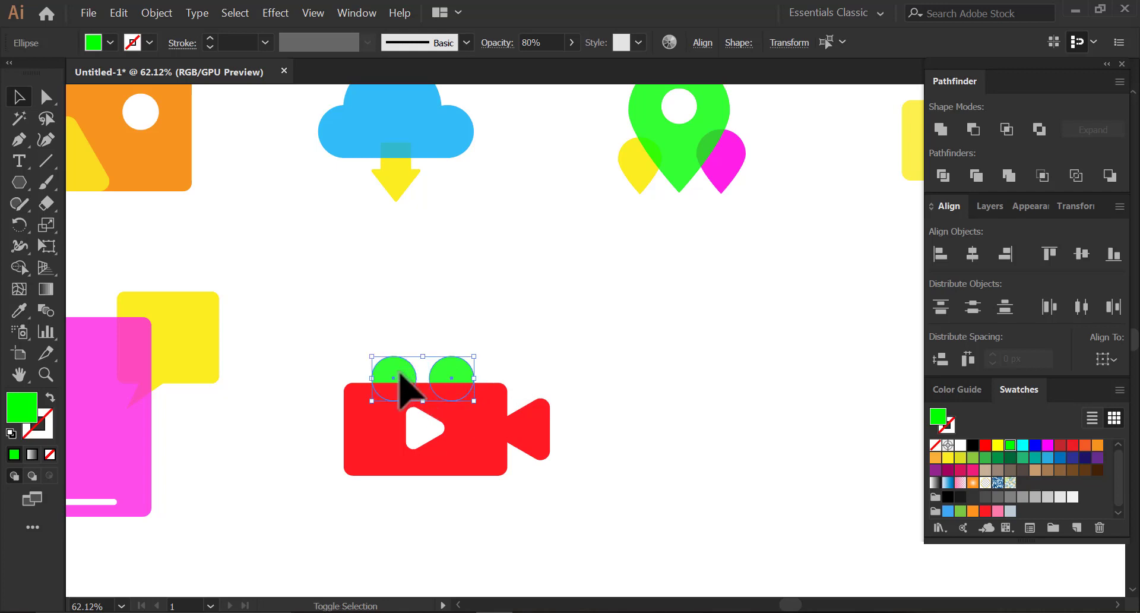
click(470, 340)
click(452, 376)
key(shift+Left)
key(shift+Left)
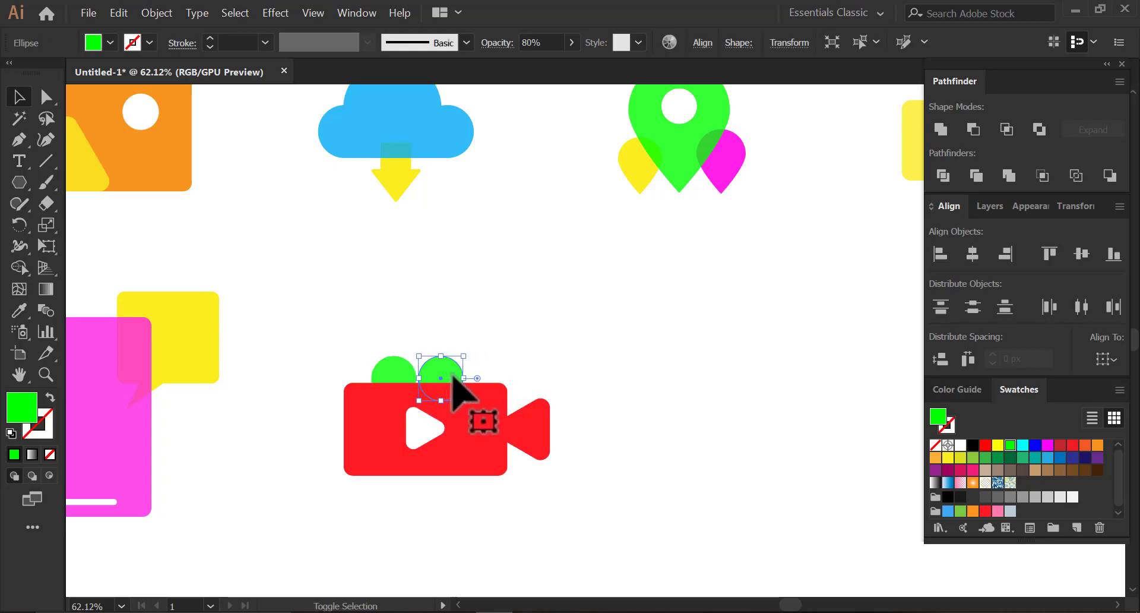
key(shift+Right)
Group the two green circles on the camera.
drag(348, 338, 457, 366)
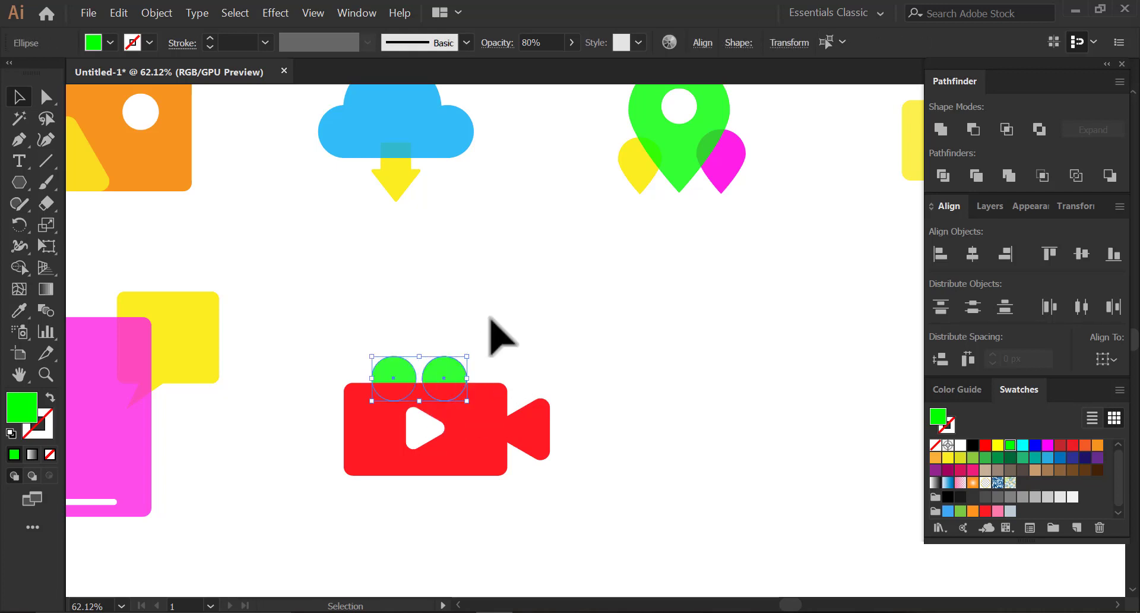
right_click(435, 384)
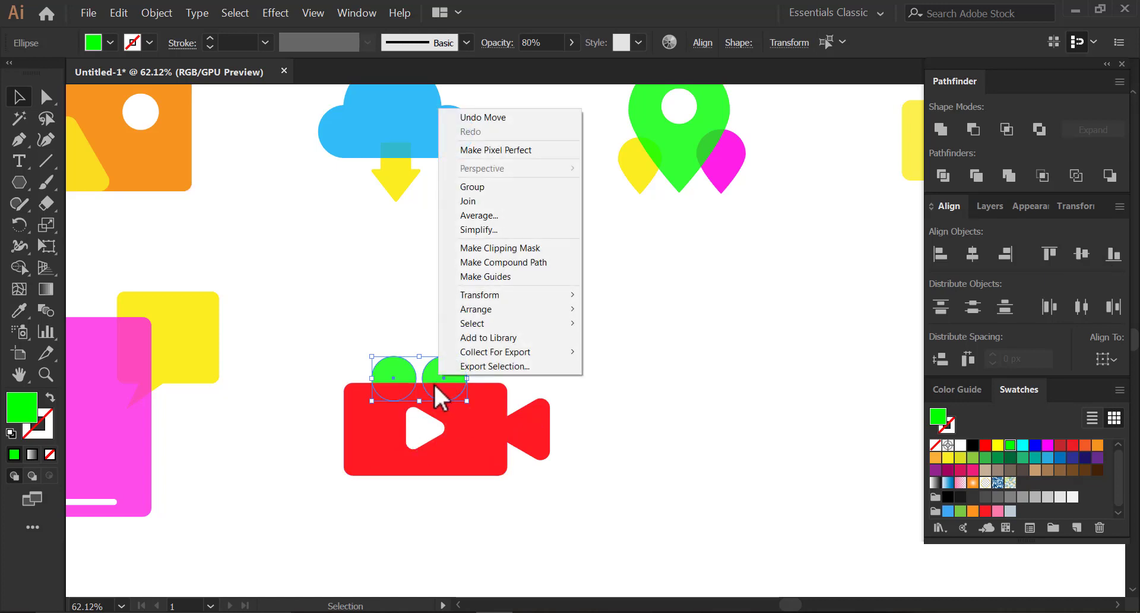
click(450, 184)
Set the opacity of the red camera body and lens group to 80%.
shift+click(475, 448)
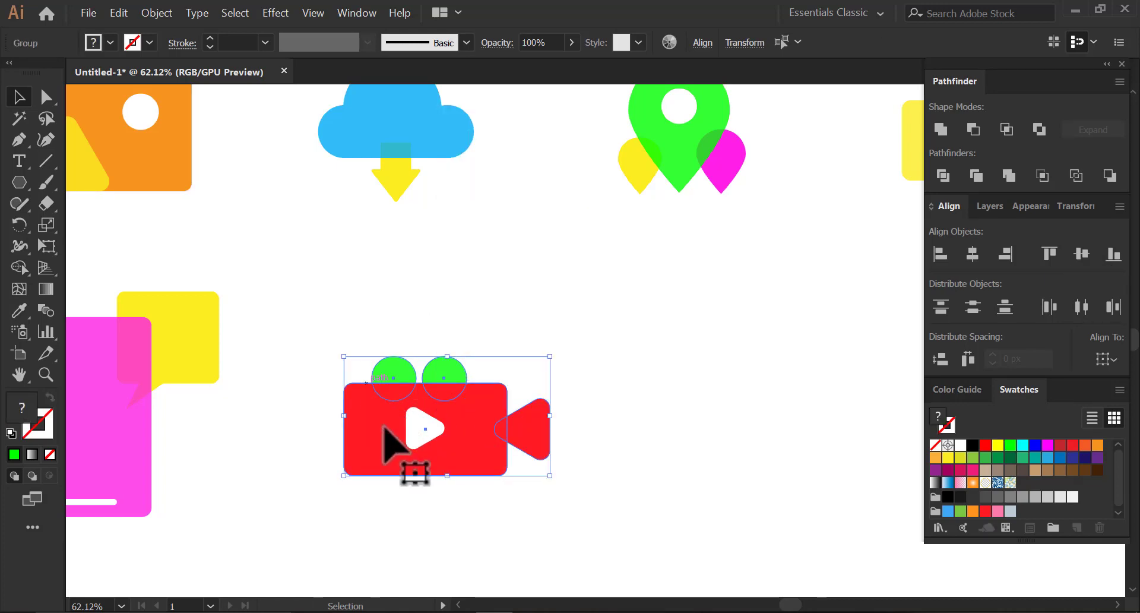
drag(582, 513, 336, 415)
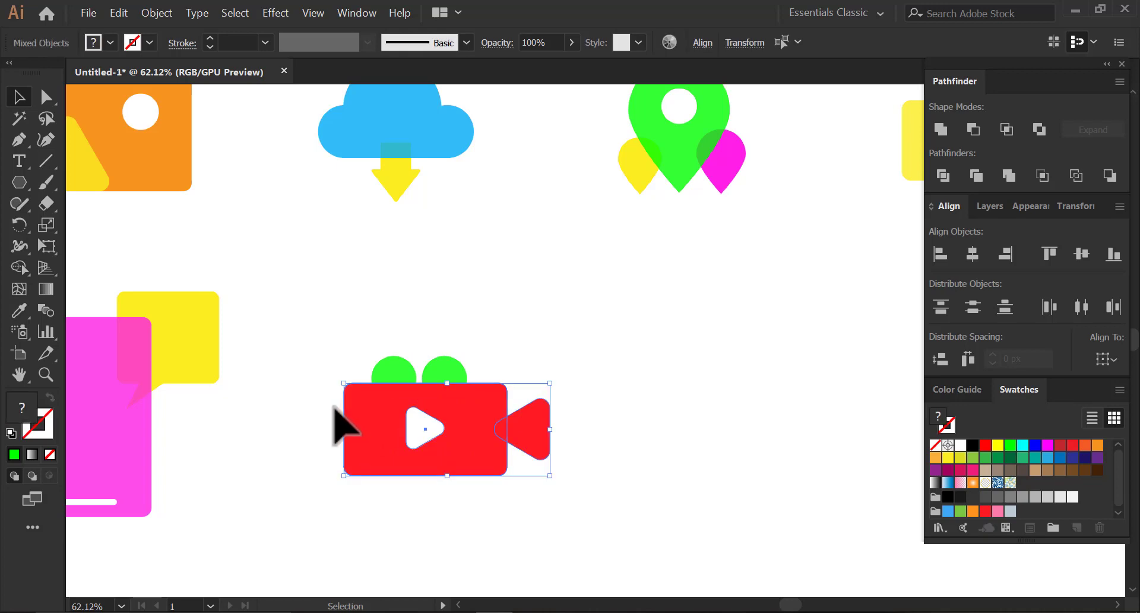
click(422, 516)
click(501, 453)
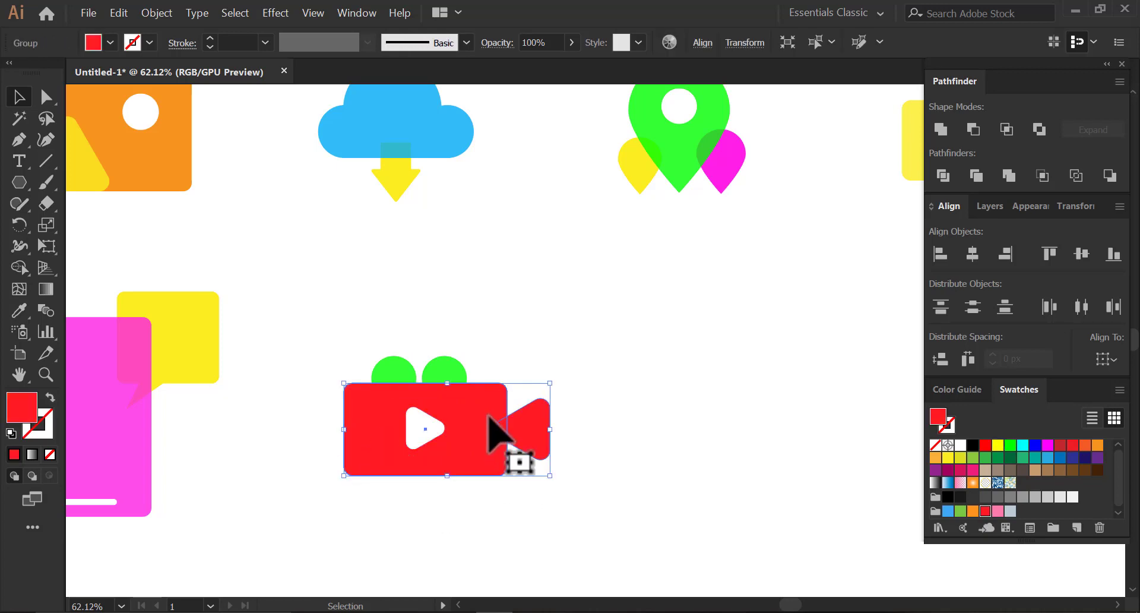
click(543, 42)
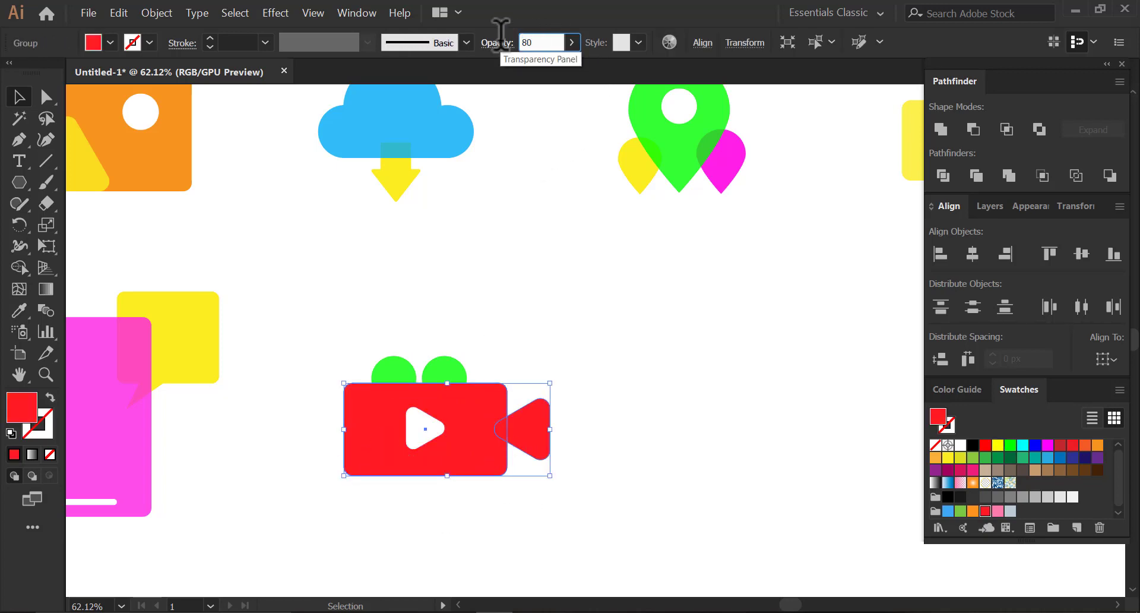
key(Return)
key(Return)
key(Escape)
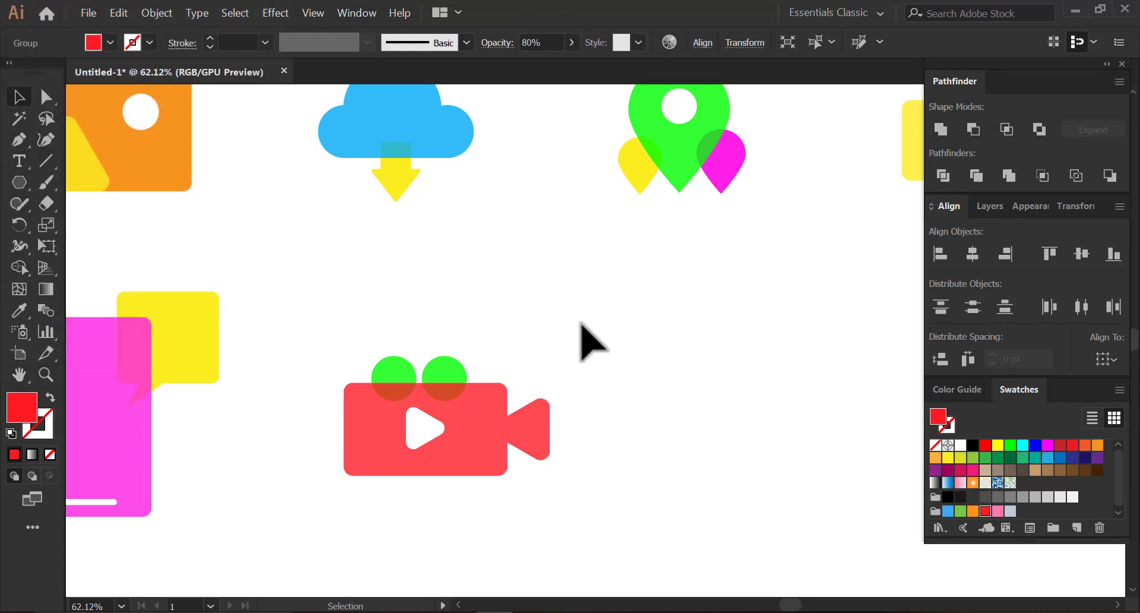
Group the green circles, red camera, and white play triangle into one icon.
click(506, 469)
click(441, 368)
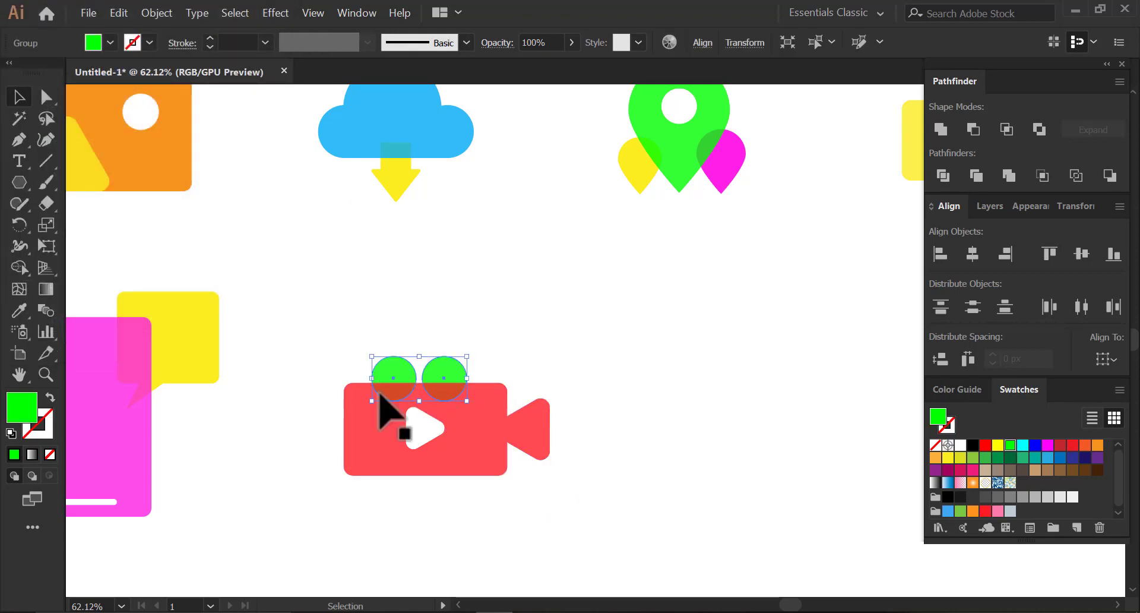
right_click(500, 475)
click(539, 371)
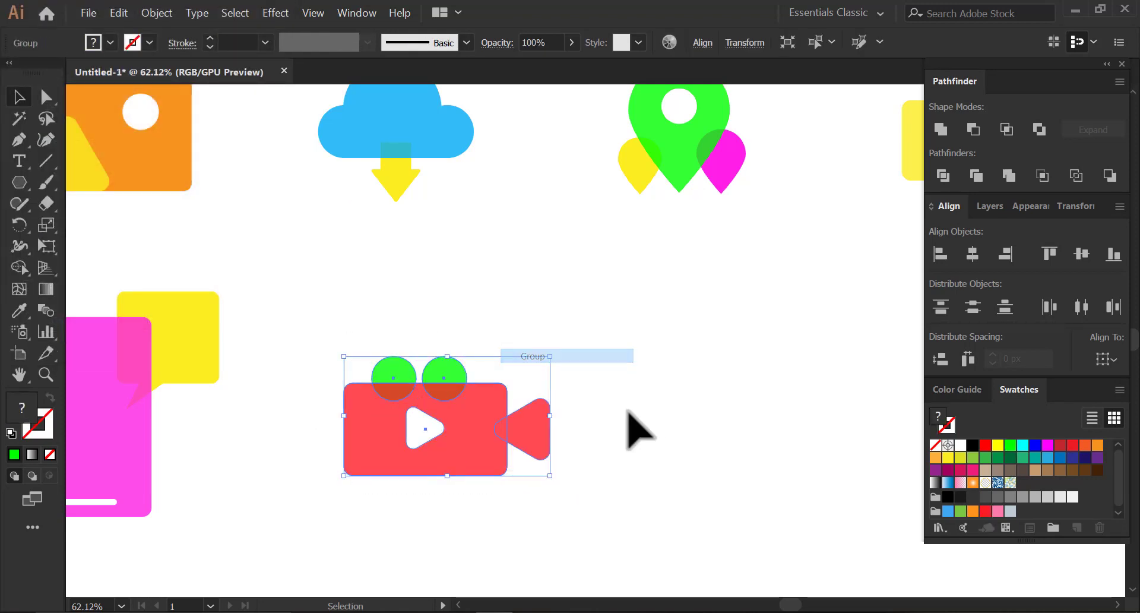
click(641, 432)
Nudge the camera icon left and slightly down, closer to the phone icon.
key(z)
drag(669, 457, 603, 436)
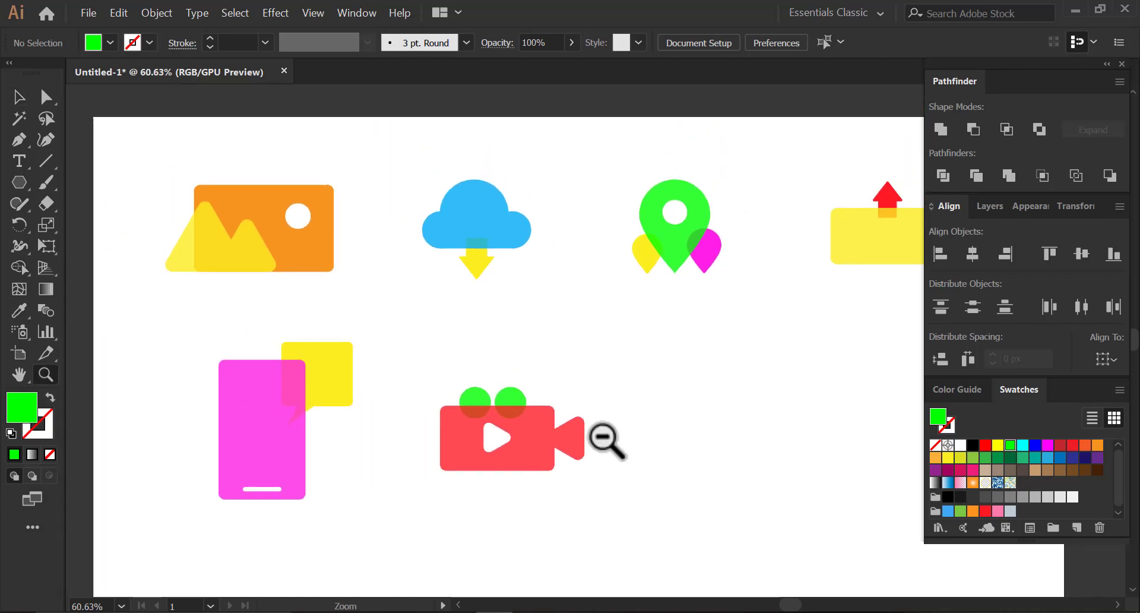
drag(666, 466, 594, 427)
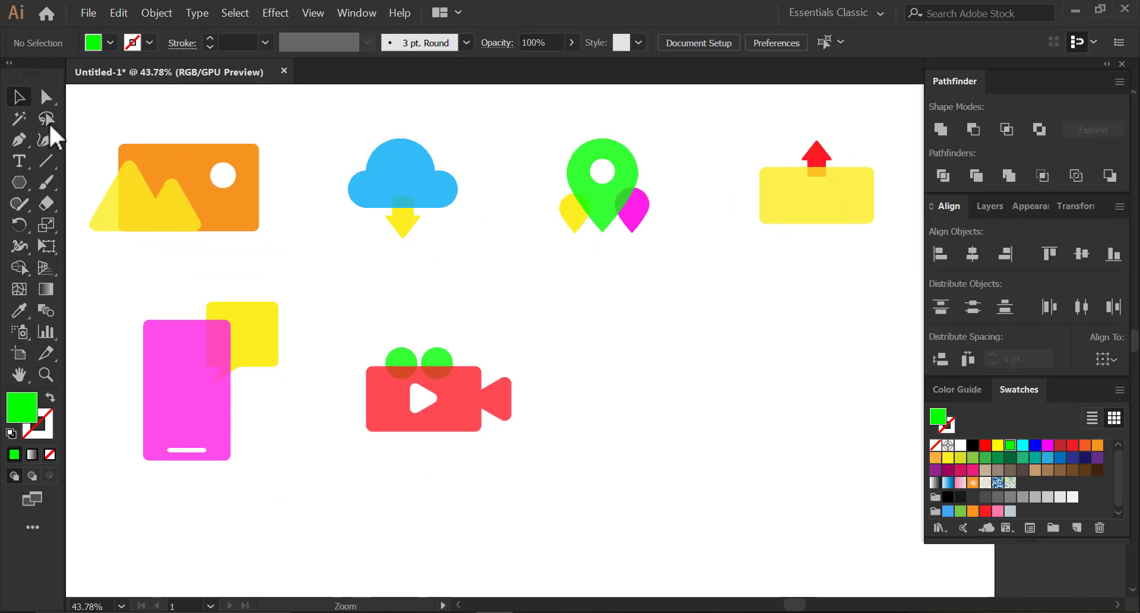
click(421, 384)
key(shift+Down)
key(shift+Down)
key(shift+Left)
key(shift+Left)
key(shift+Left)
key(shift+Left)
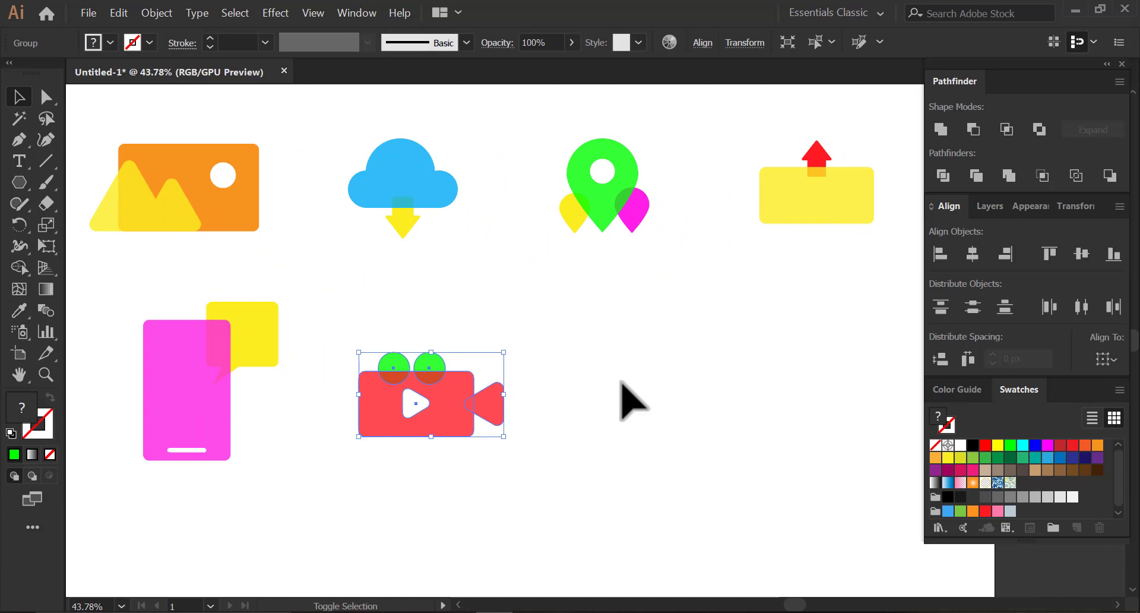
key(shift+Up)
key(shift+Left)
click(621, 383)
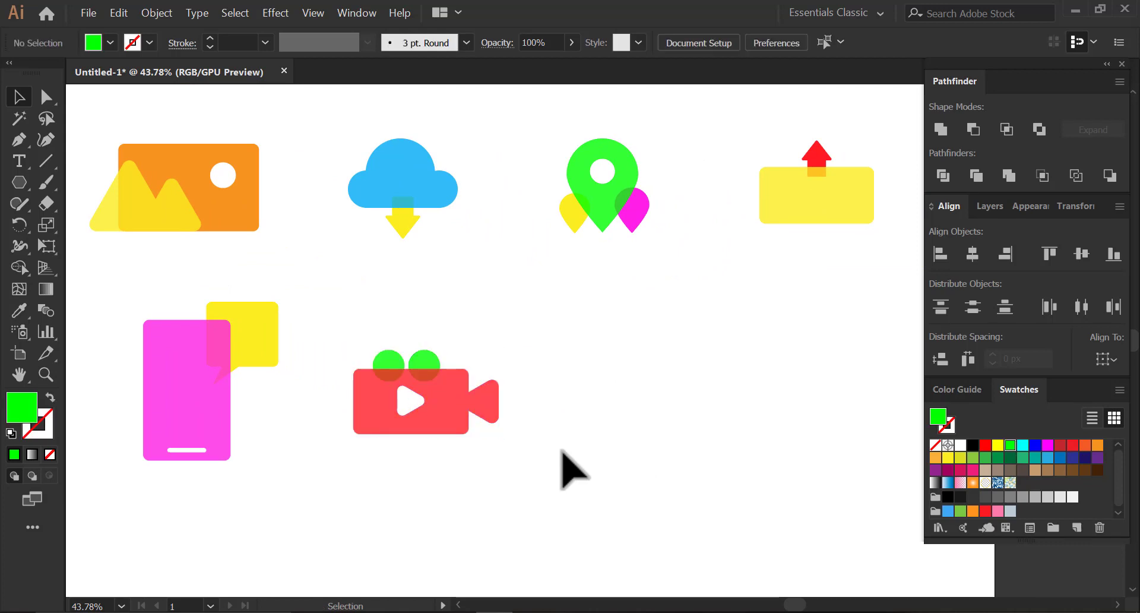
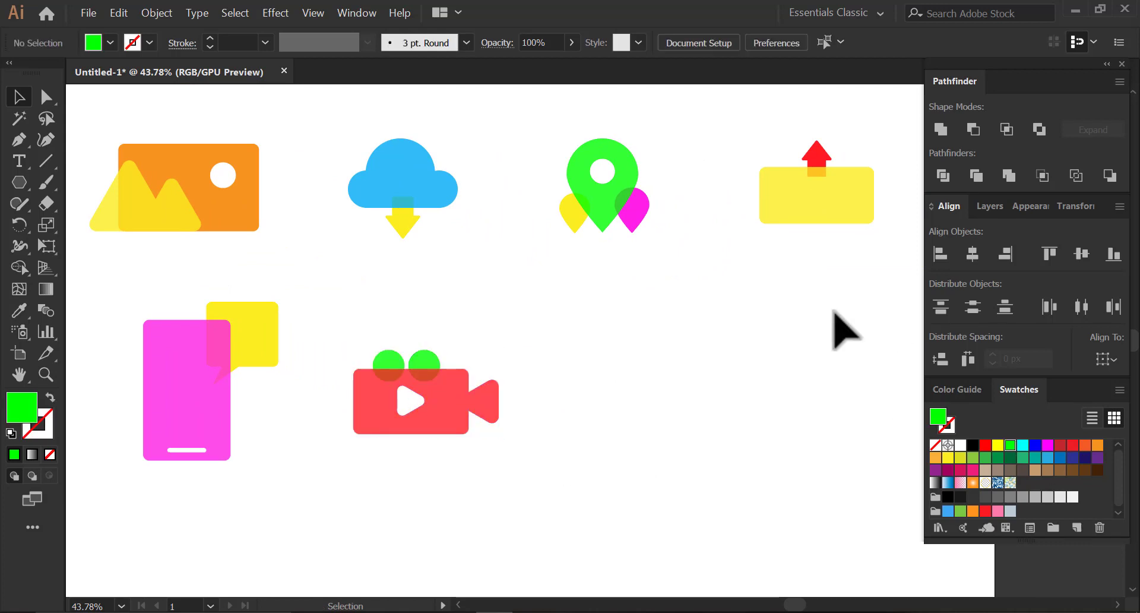
Ungroup the phone icon and place a copy of its yellow speech bubble to the right of the camera.
drag(667, 389, 661, 390)
click(247, 359)
right_click(242, 349)
click(265, 450)
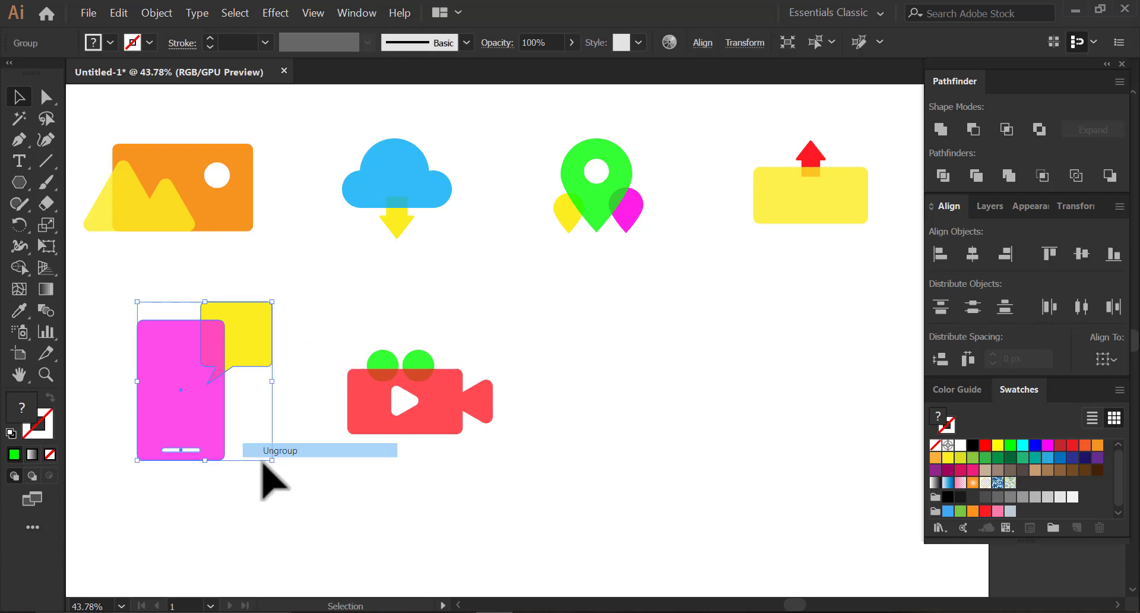
click(262, 466)
drag(254, 356, 653, 373)
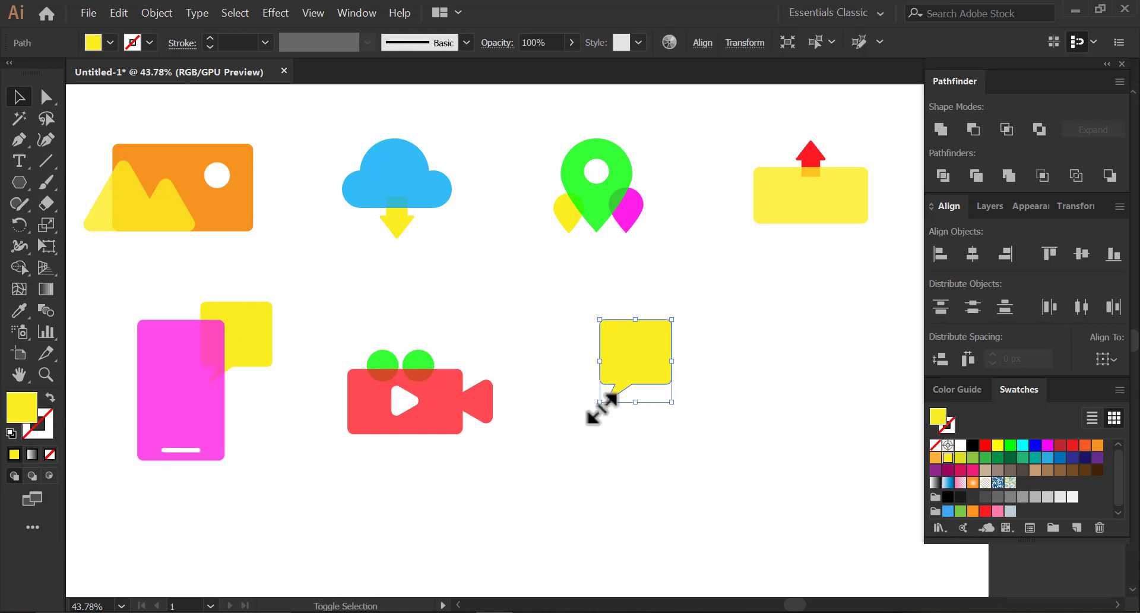
Scale down the copied yellow speech bubble.
drag(600, 405, 661, 369)
click(687, 430)
click(687, 417)
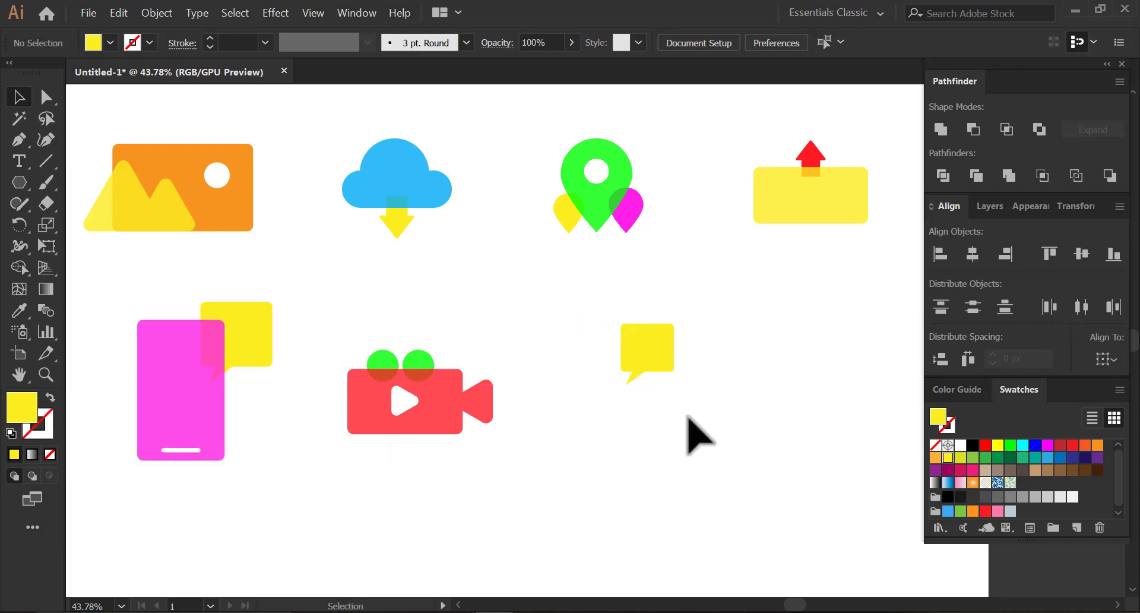
Draw a small upright rectangle below and left of the small speech bubble and fully round its corners into a pill.
drag(19, 182, 113, 135)
drag(574, 390, 618, 453)
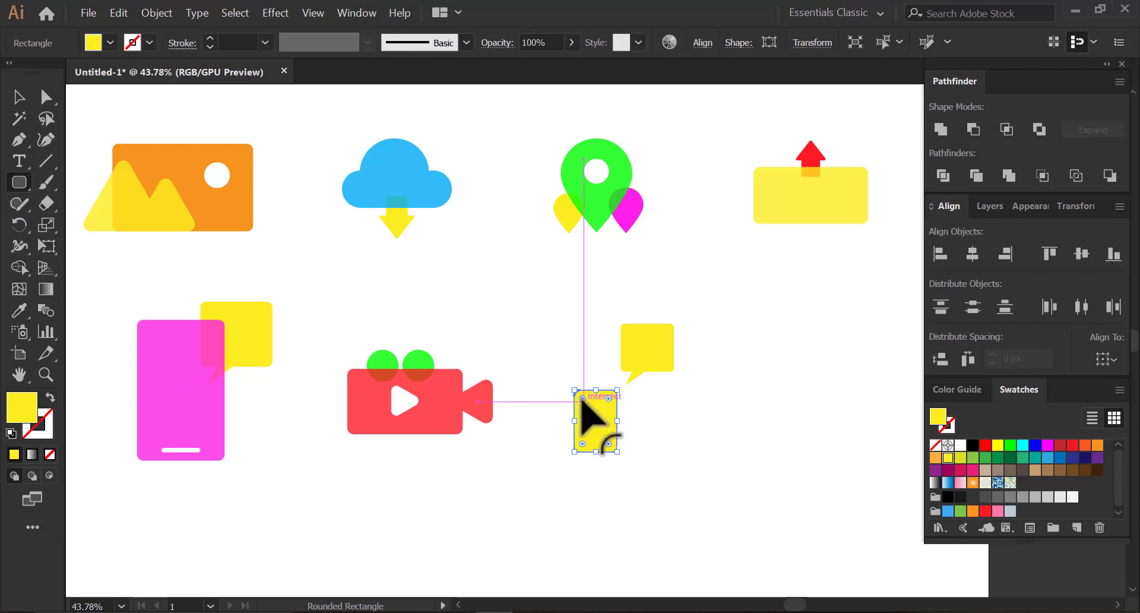
drag(580, 398, 617, 481)
Give the pill the map pin's green fill and 80% opacity, and move it up under the speech bubble's tail.
click(19, 310)
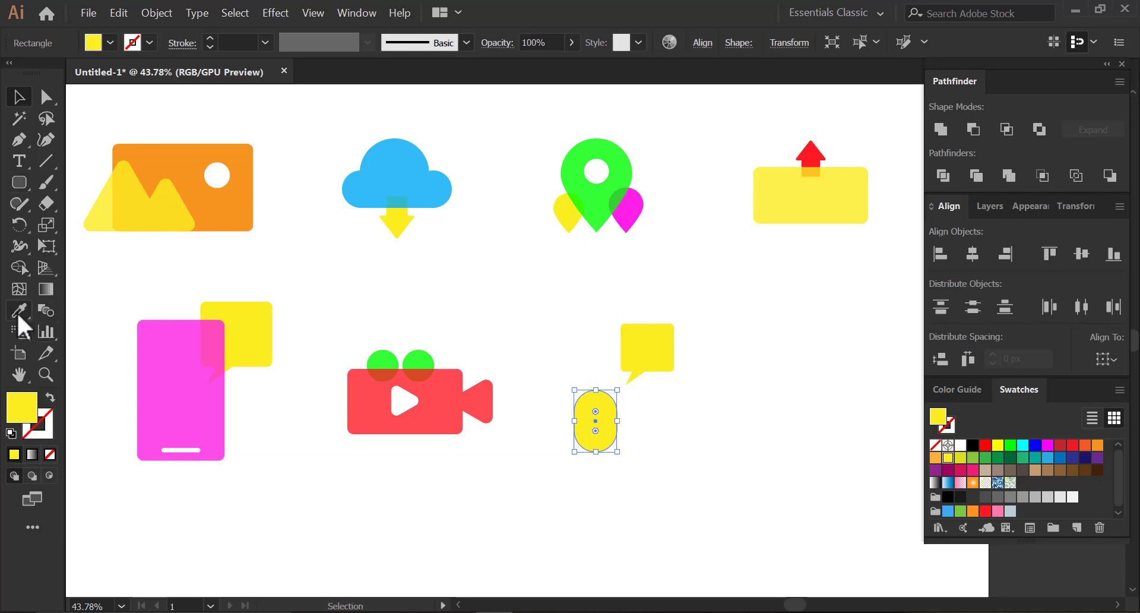
click(593, 205)
click(18, 97)
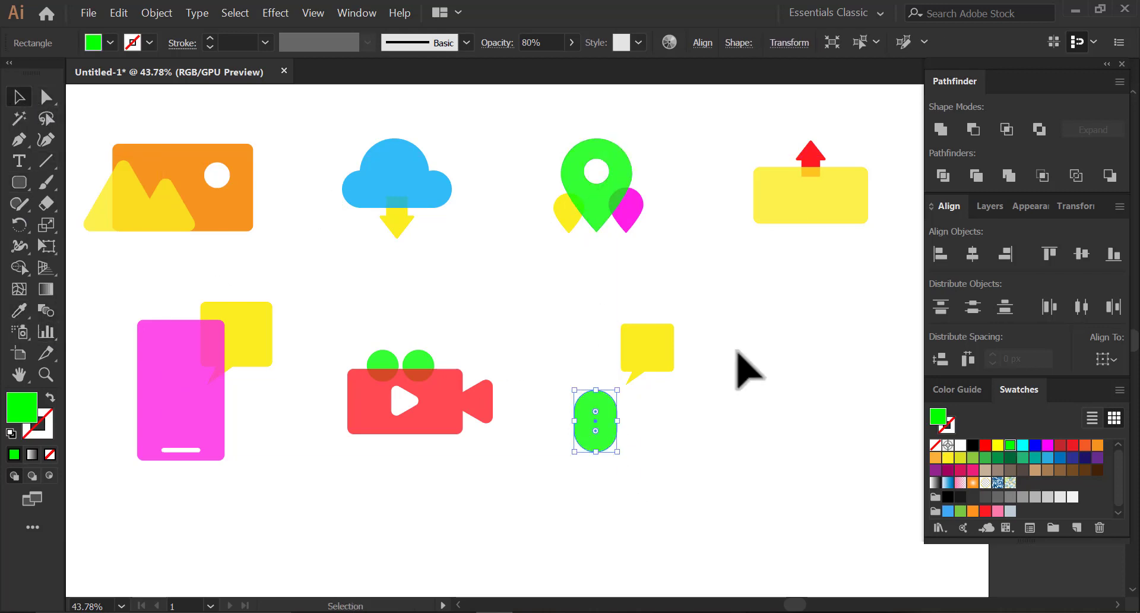
drag(604, 422, 635, 404)
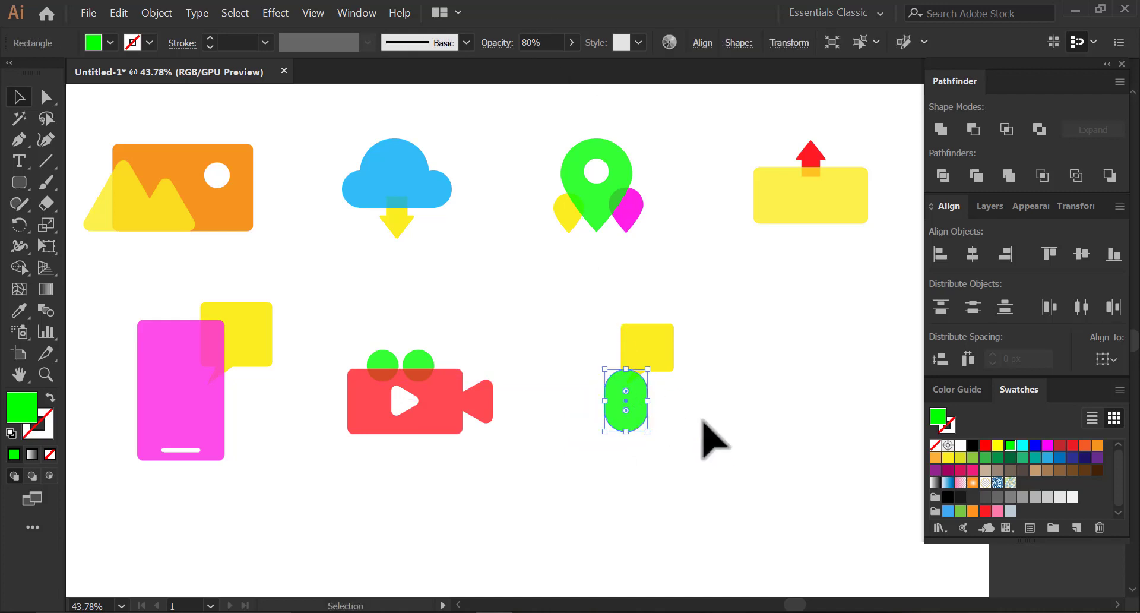
click(712, 439)
Nudge the small speech bubble slightly right above the green pill and check the pill's opacity.
key(z)
click(624, 391)
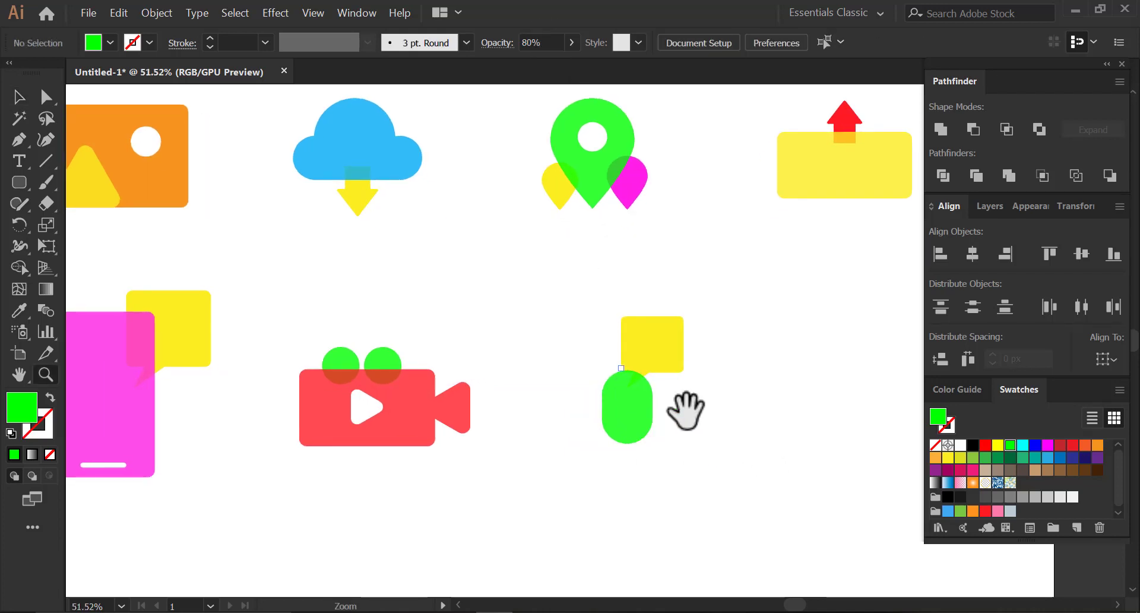
drag(685, 410, 685, 369)
click(629, 419)
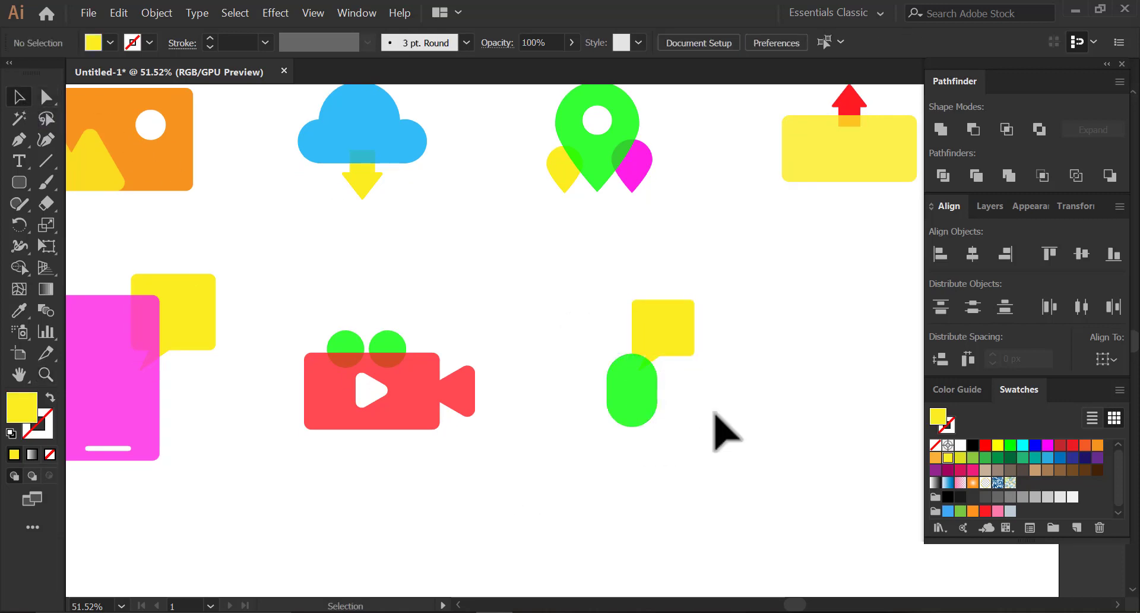
drag(639, 454, 624, 446)
click(617, 386)
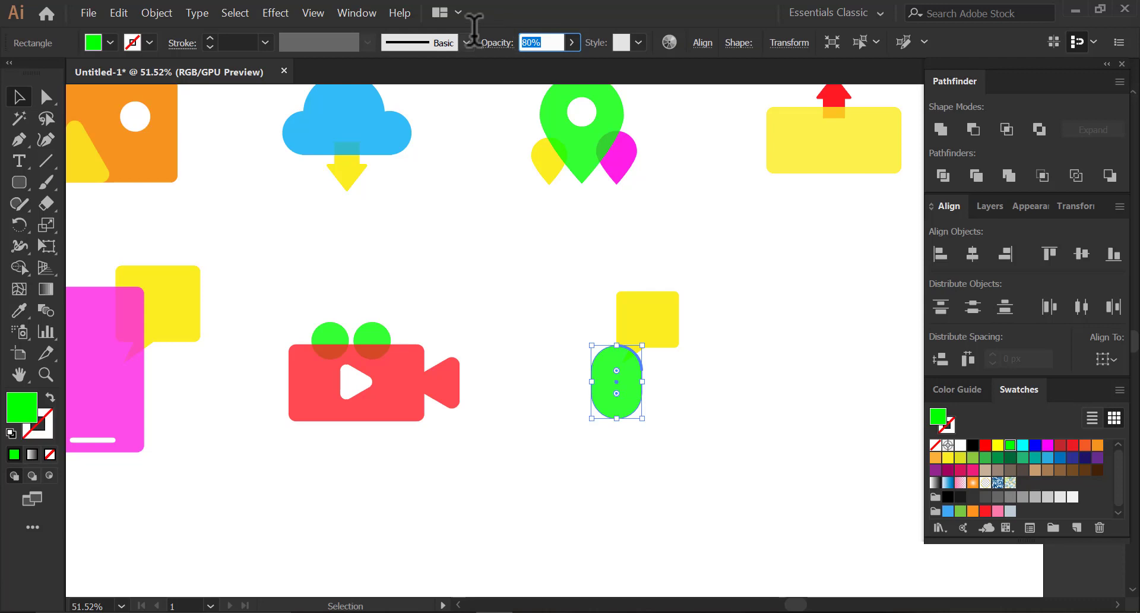
click(631, 471)
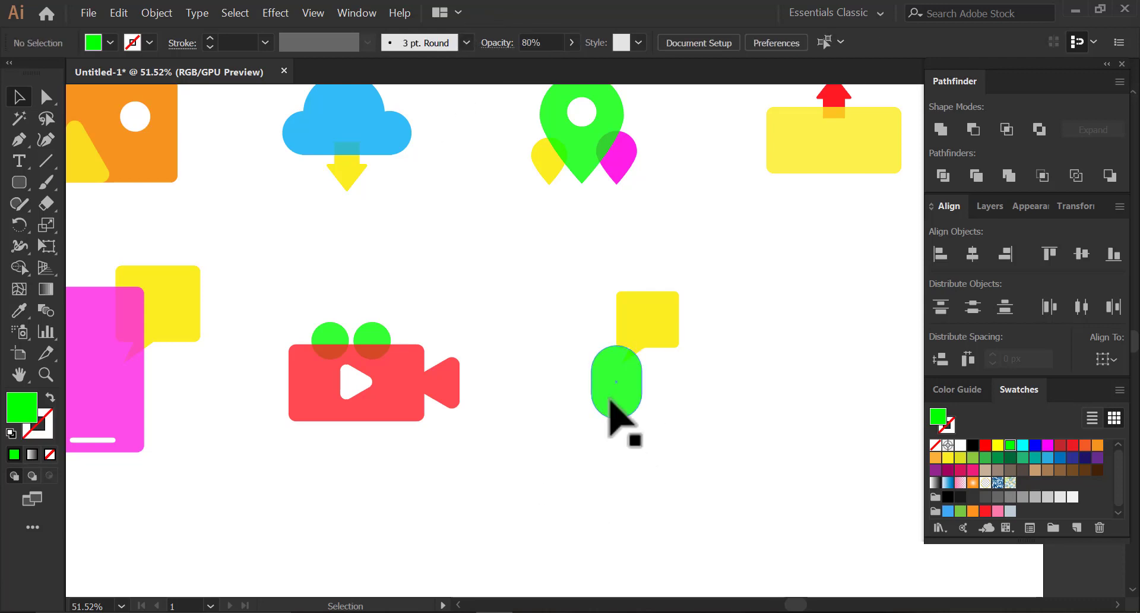
Copy the green pill to the right, turn its fill into a green outline and set the stroke weight to 8 pt.
drag(611, 394, 745, 418)
click(50, 397)
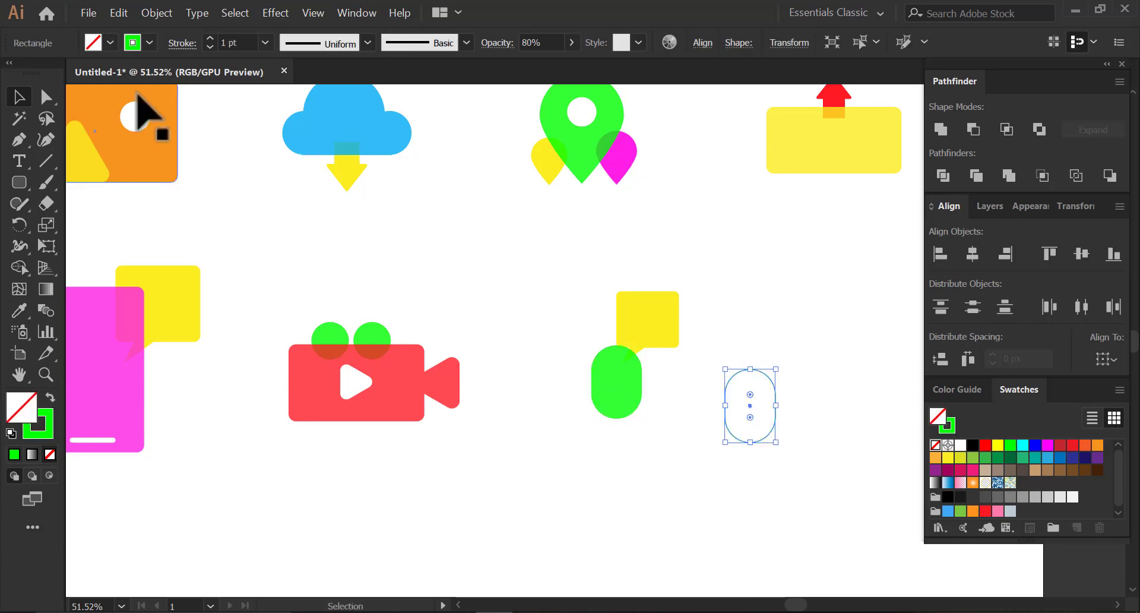
click(244, 42)
text(5)
key(Return)
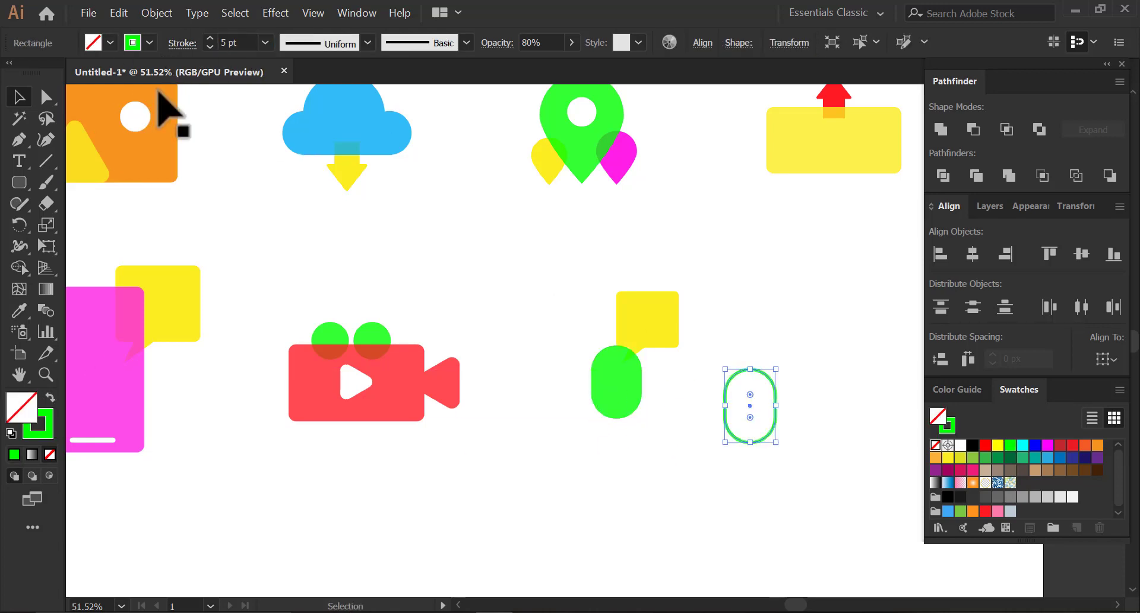
key(Return)
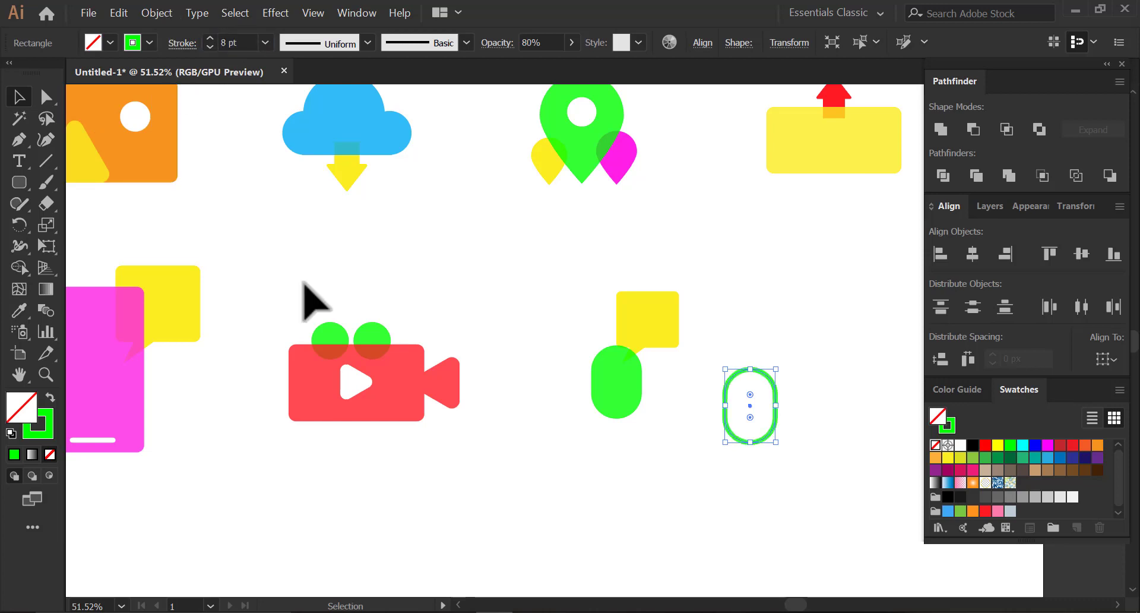
Delete the upper anchor points of the outlined pill so only its lower U-shaped arc remains.
key(z)
drag(754, 459, 821, 515)
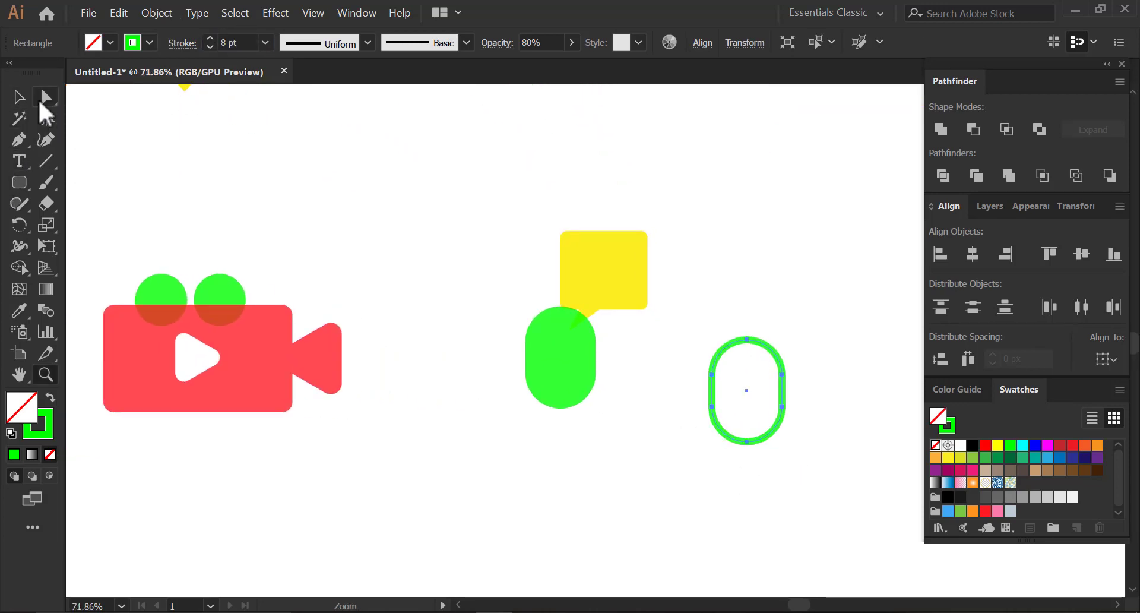
click(43, 99)
drag(698, 317, 798, 377)
key(Delete)
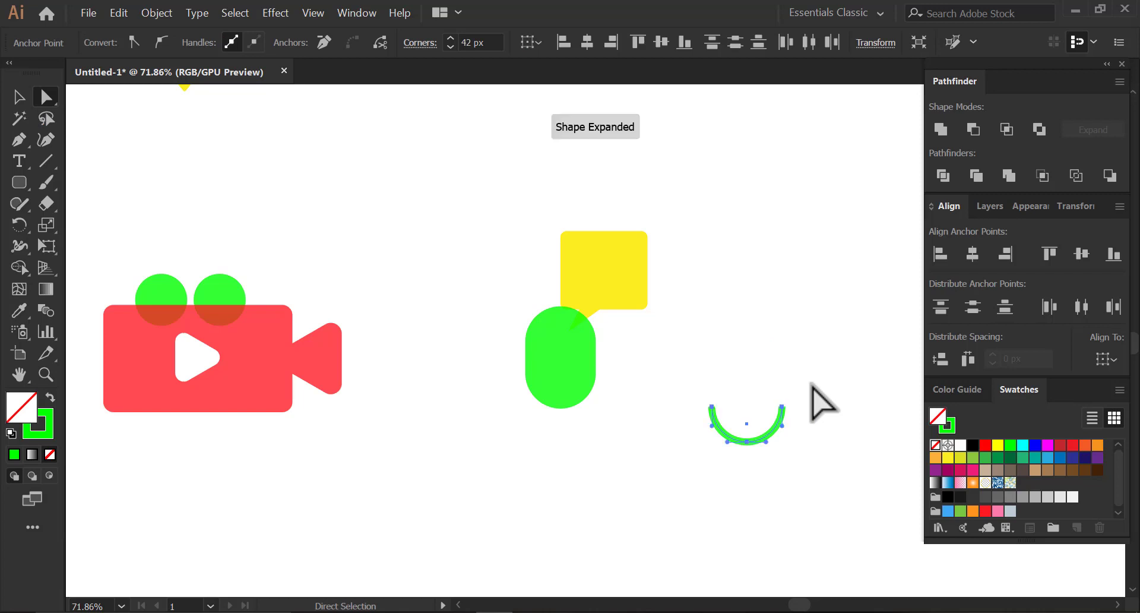
Draw a straight vertical line down from the lowest point of the green arc as the microphone stand.
click(45, 160)
drag(747, 441, 640, 301)
click(19, 96)
click(579, 507)
Give the arc and stand line round stroke caps and move the Stroke panel aside.
drag(785, 527, 724, 400)
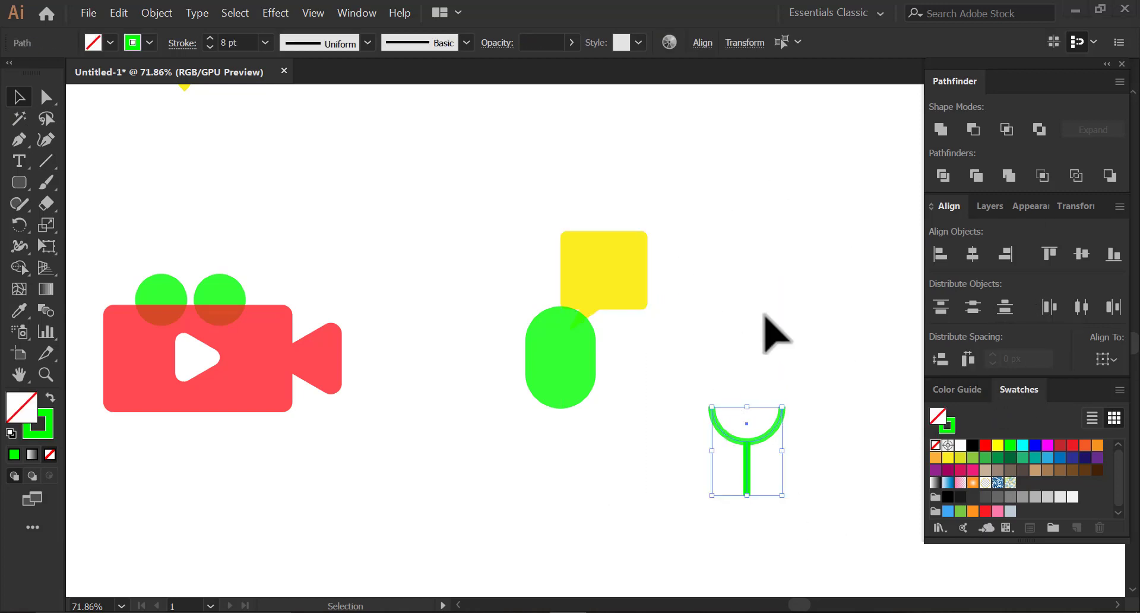
drag(753, 397, 732, 522)
key(z)
click(19, 96)
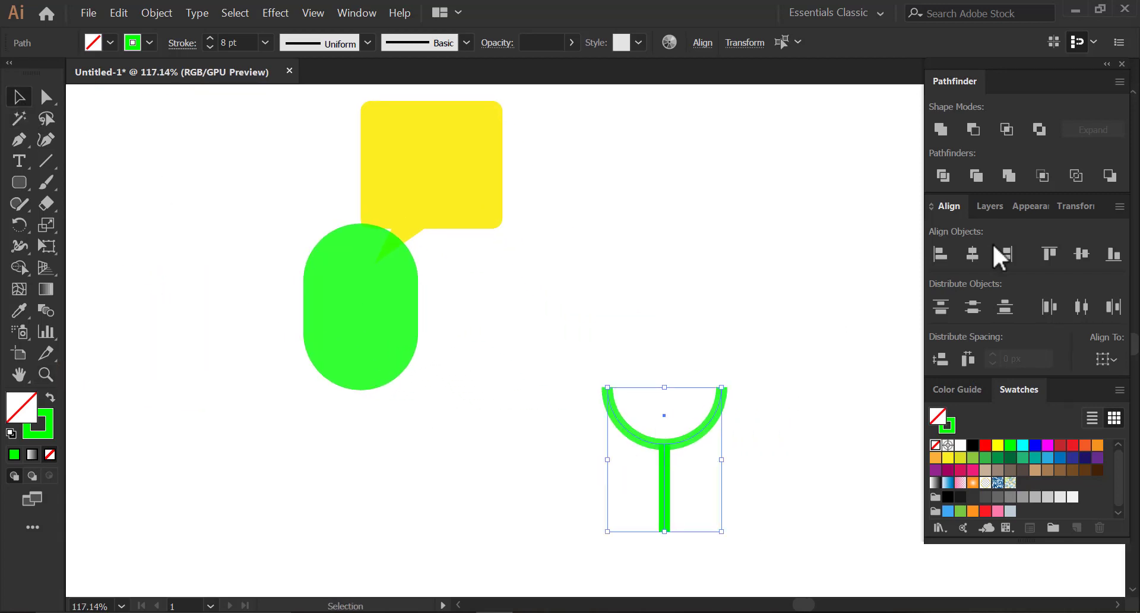
click(373, 13)
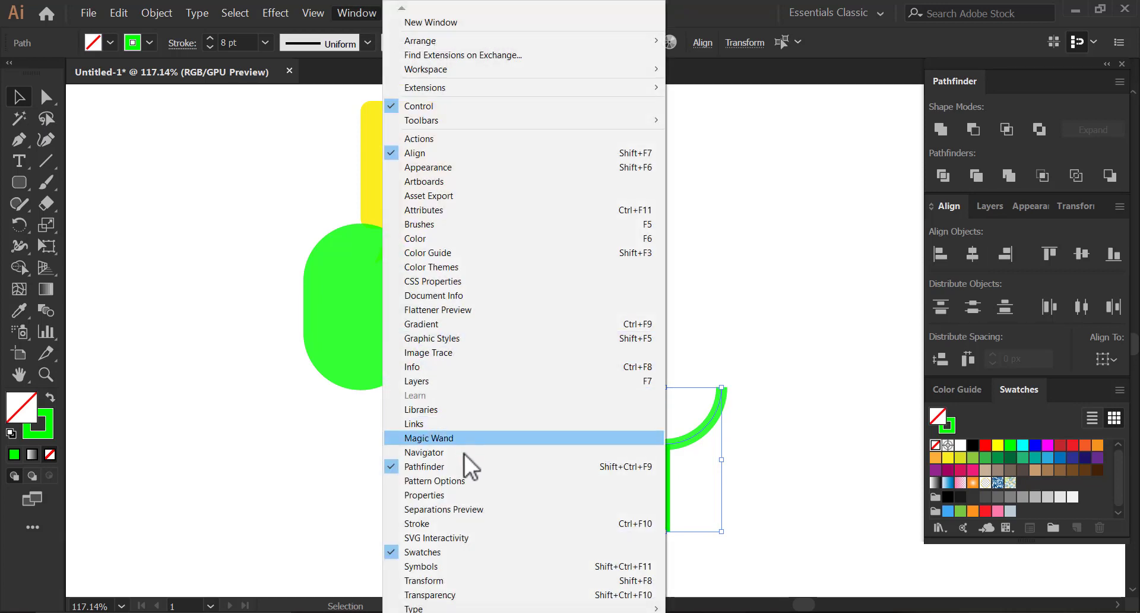
click(473, 523)
click(751, 472)
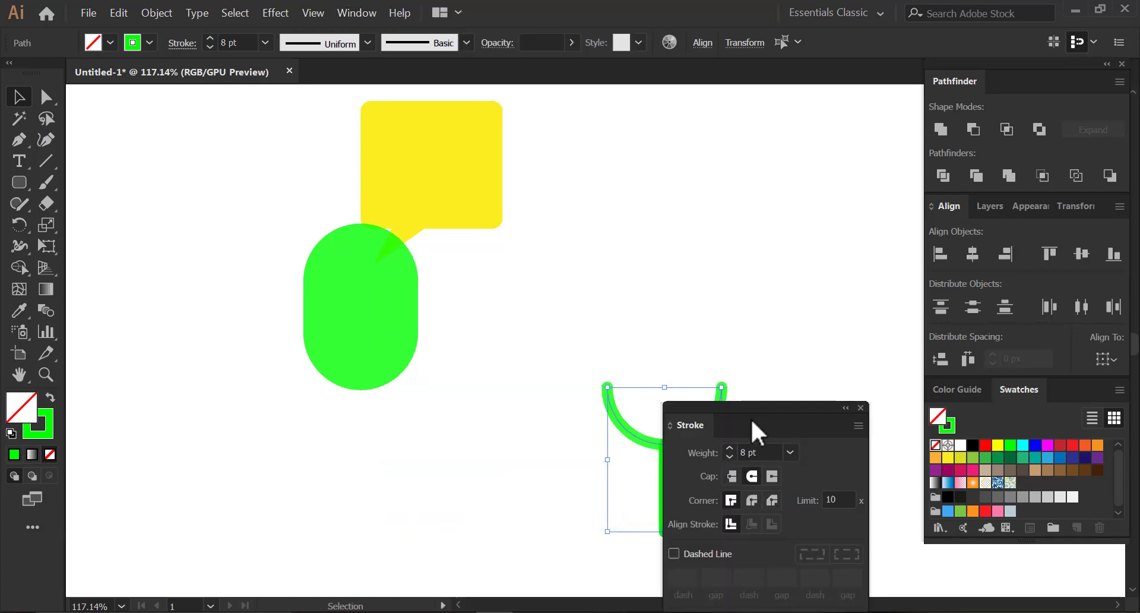
drag(751, 418, 863, 400)
click(814, 350)
Move the green pill into the arc, make it shorter and narrower to leave an even gap, and fully round its ends.
mouse_move(359, 338)
mouse_down()
mouse_move(514, 361)
mouse_move(677, 360)
mouse_move(669, 372)
mouse_up()
drag(722, 255, 722, 271)
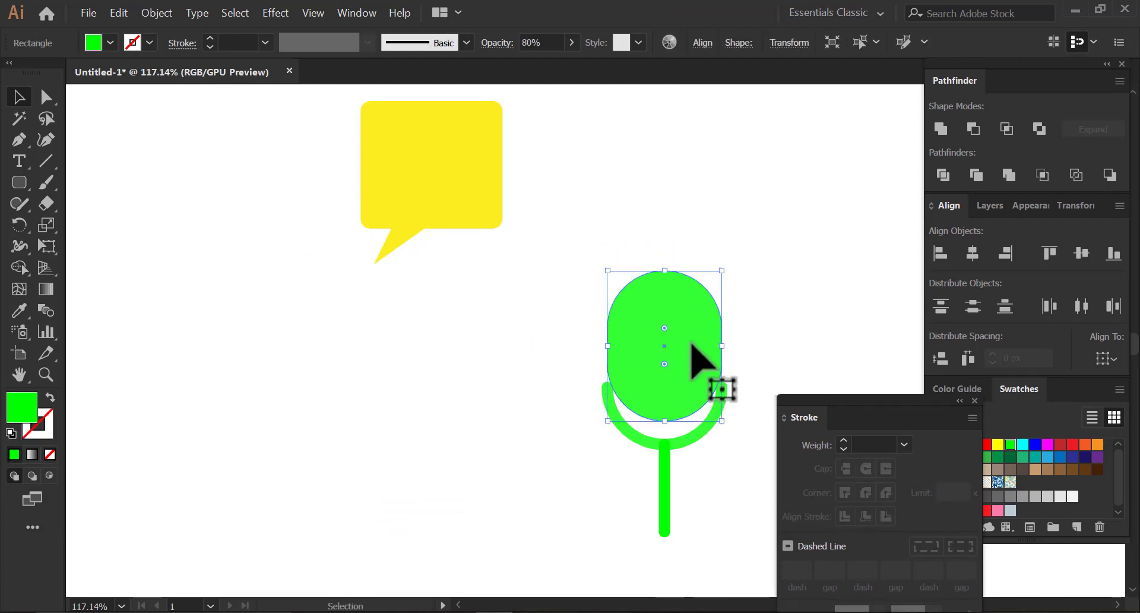
drag(722, 346, 705, 346)
drag(676, 381, 682, 387)
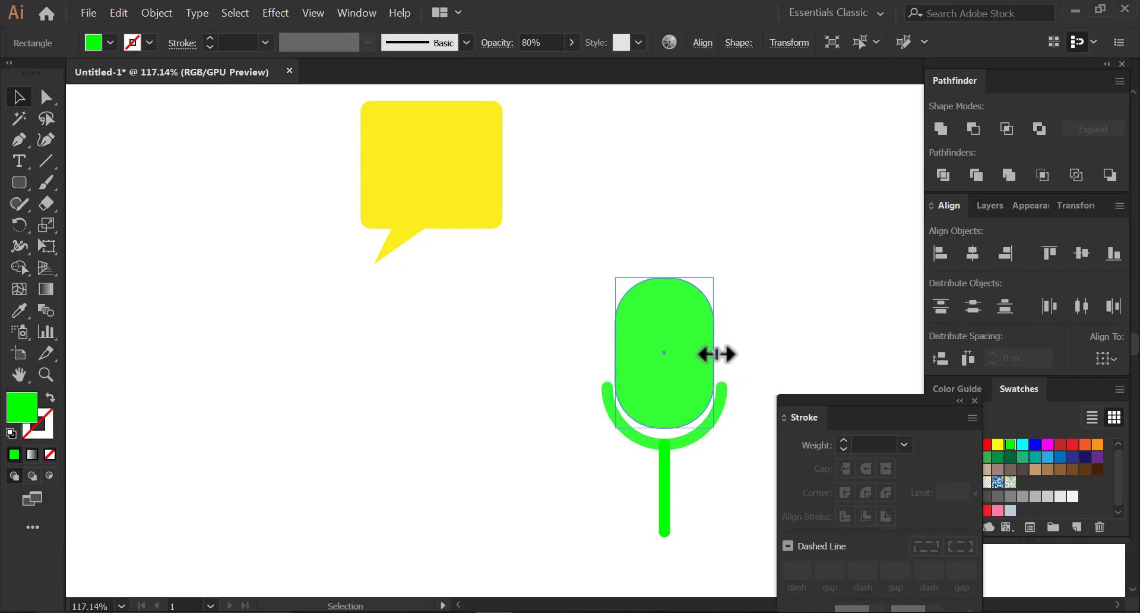
drag(714, 353, 707, 352)
drag(677, 396, 680, 394)
drag(665, 322, 663, 356)
Nudge the pill slightly down toward the arc and group the pill, arc and stand into one microphone.
drag(551, 301, 705, 517)
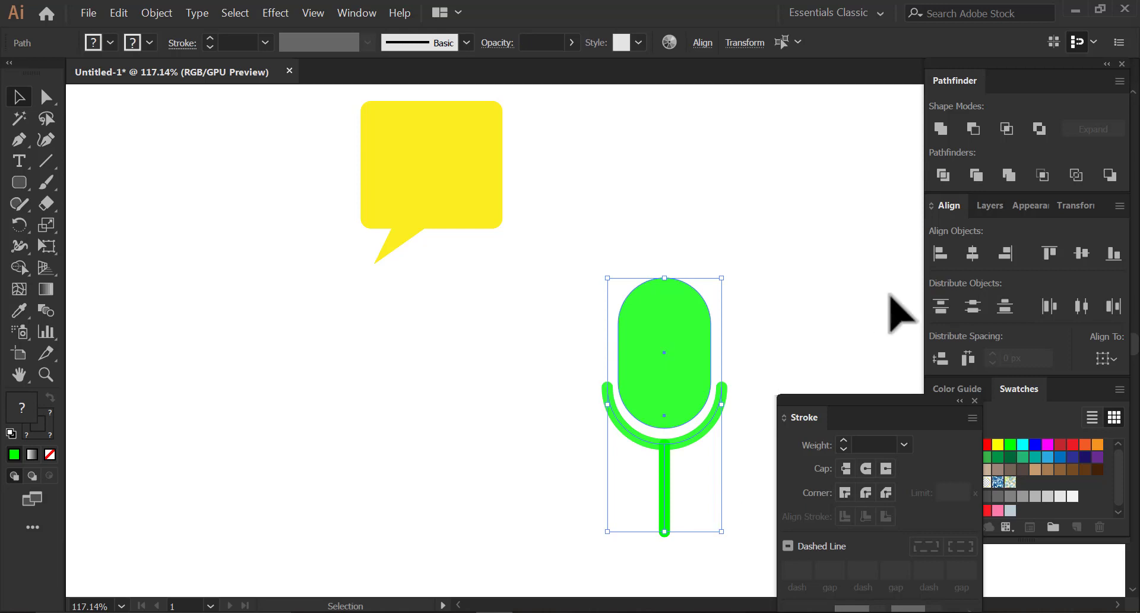
click(690, 343)
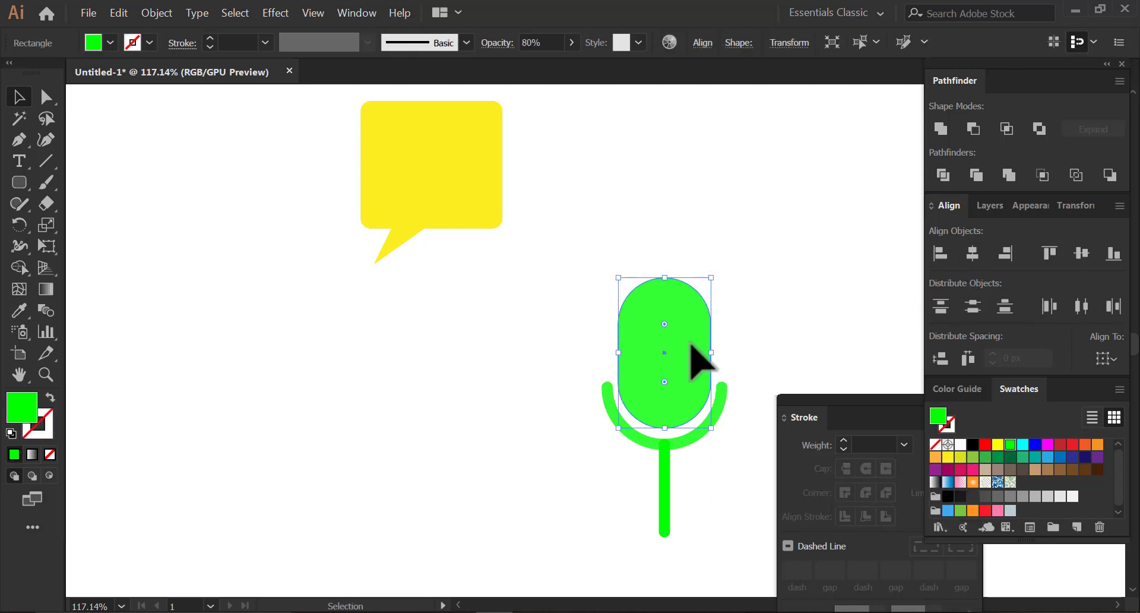
click(834, 287)
drag(572, 326, 693, 555)
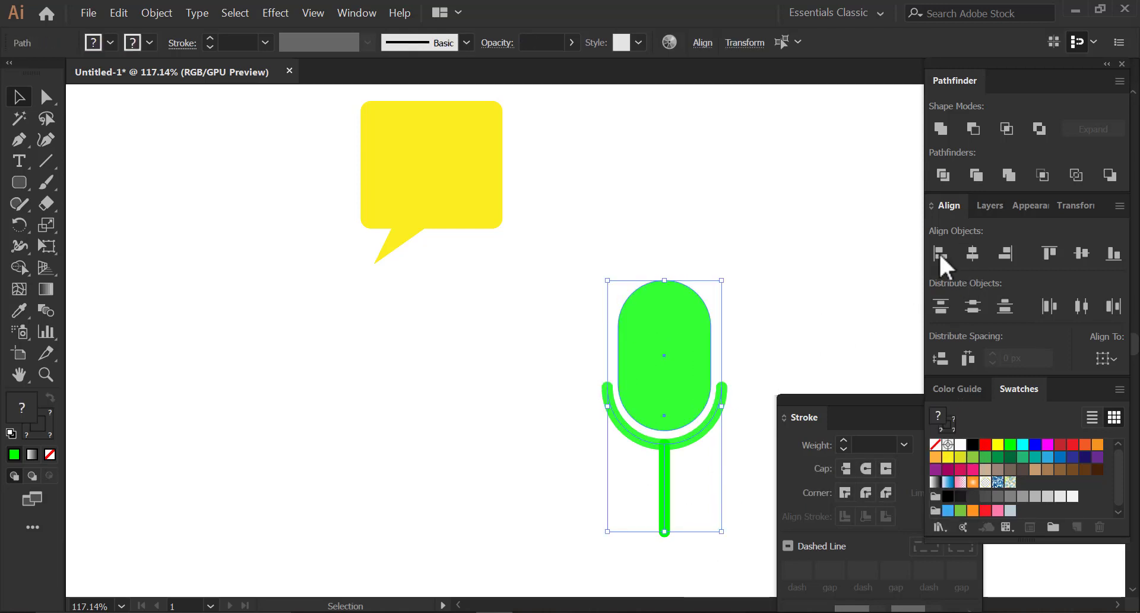
right_click(707, 368)
click(740, 178)
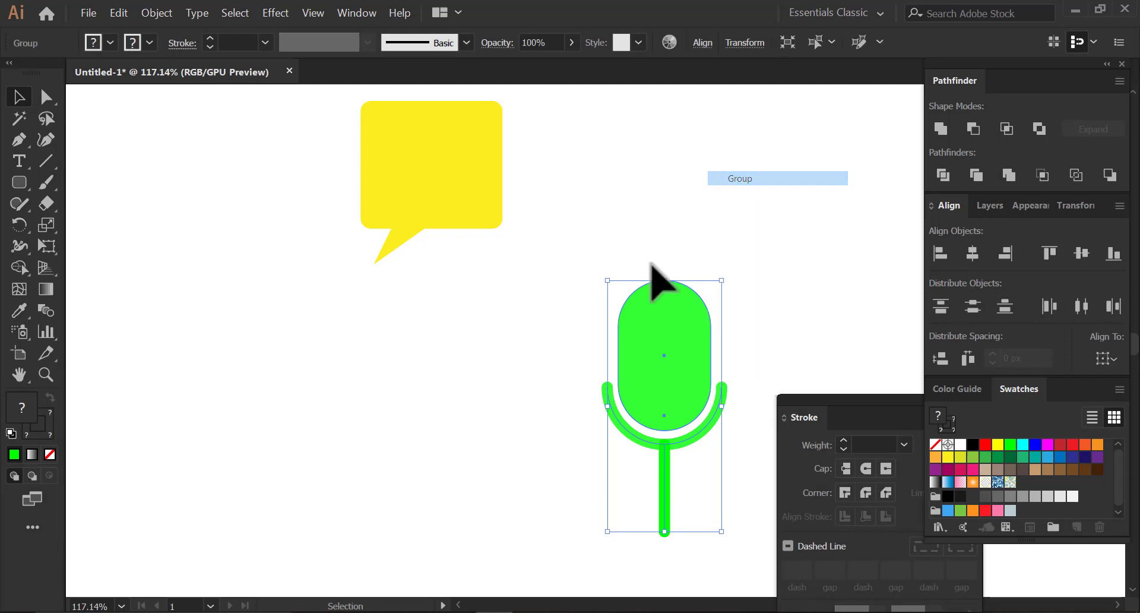
Move the microphone group under the yellow speech bubble's tail and set its opacity to 80%.
drag(637, 395, 356, 326)
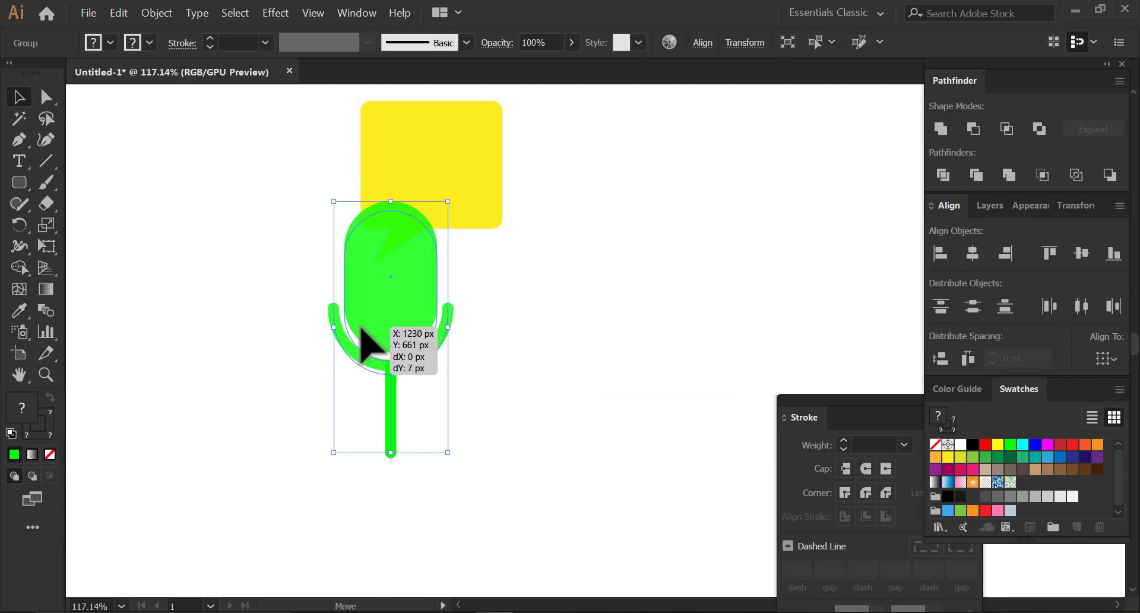
click(611, 310)
click(407, 293)
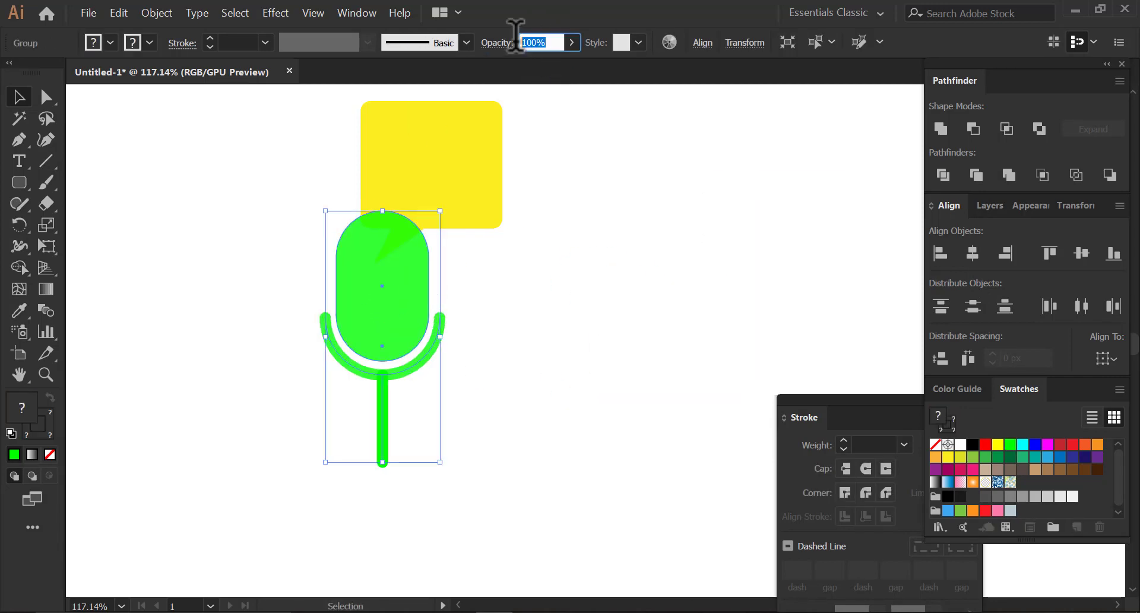
key(Return)
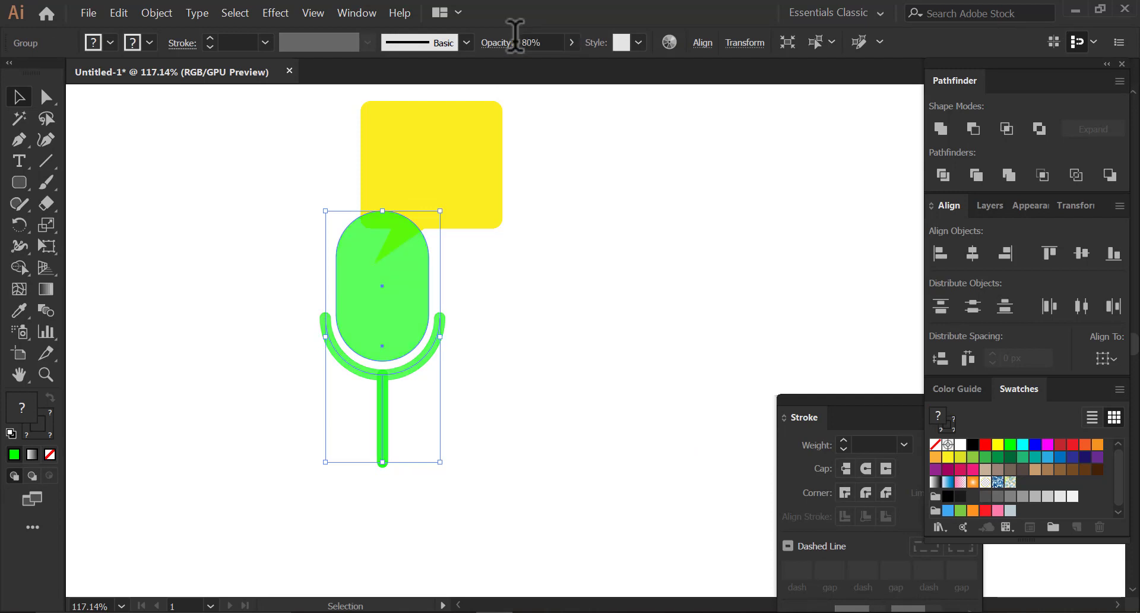
click(472, 259)
Draw a circle about 14 px wide on the lower microphone head, fill it white and align it with the microphone.
key(z)
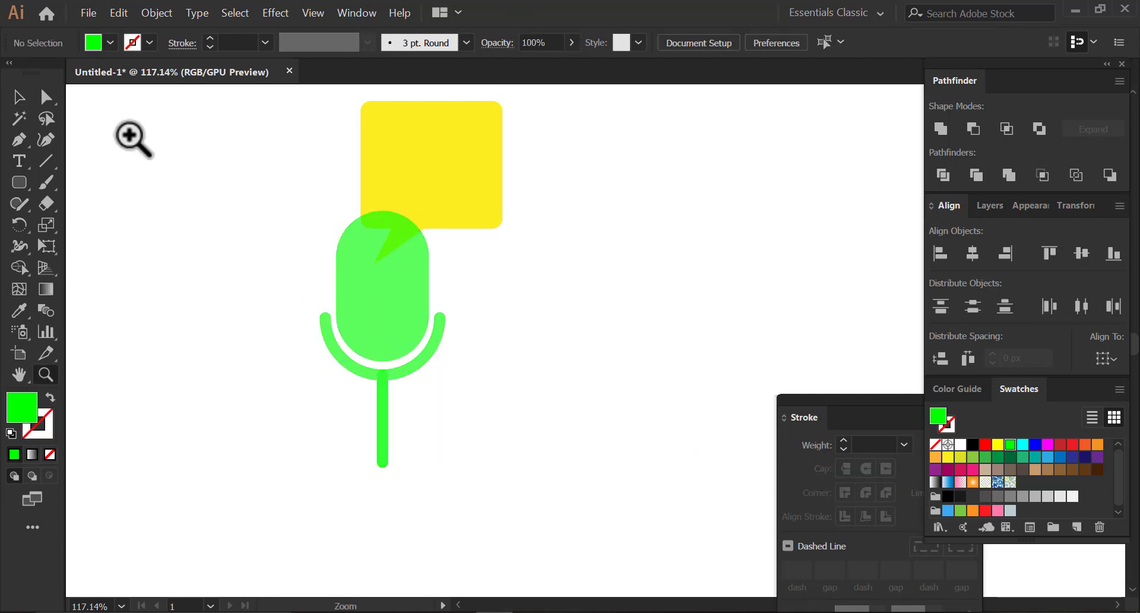
drag(15, 180, 80, 226)
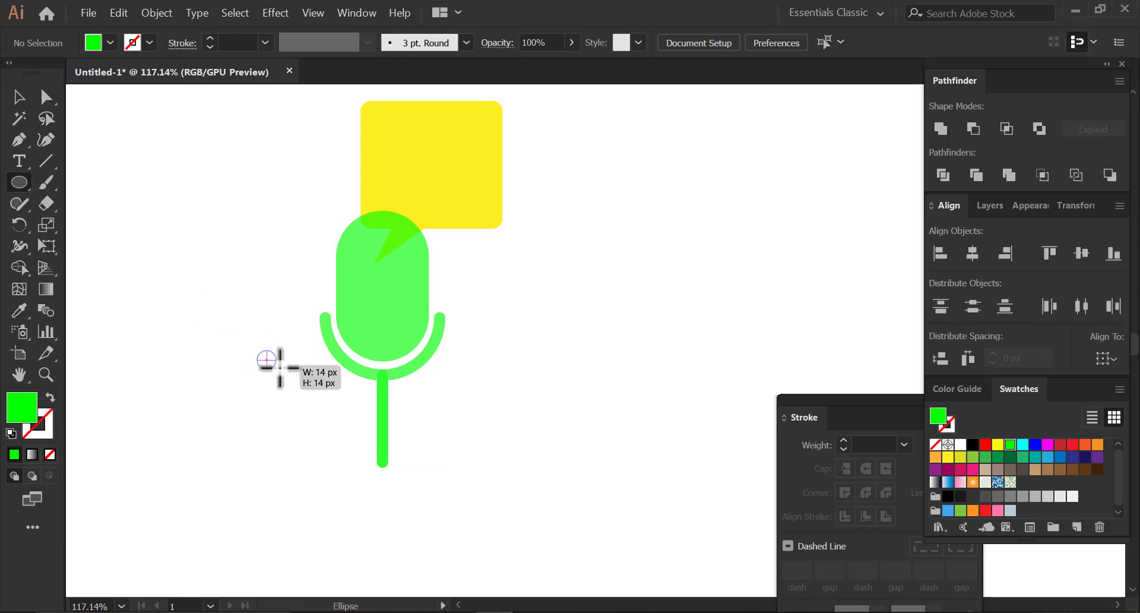
drag(276, 365, 383, 335)
click(18, 96)
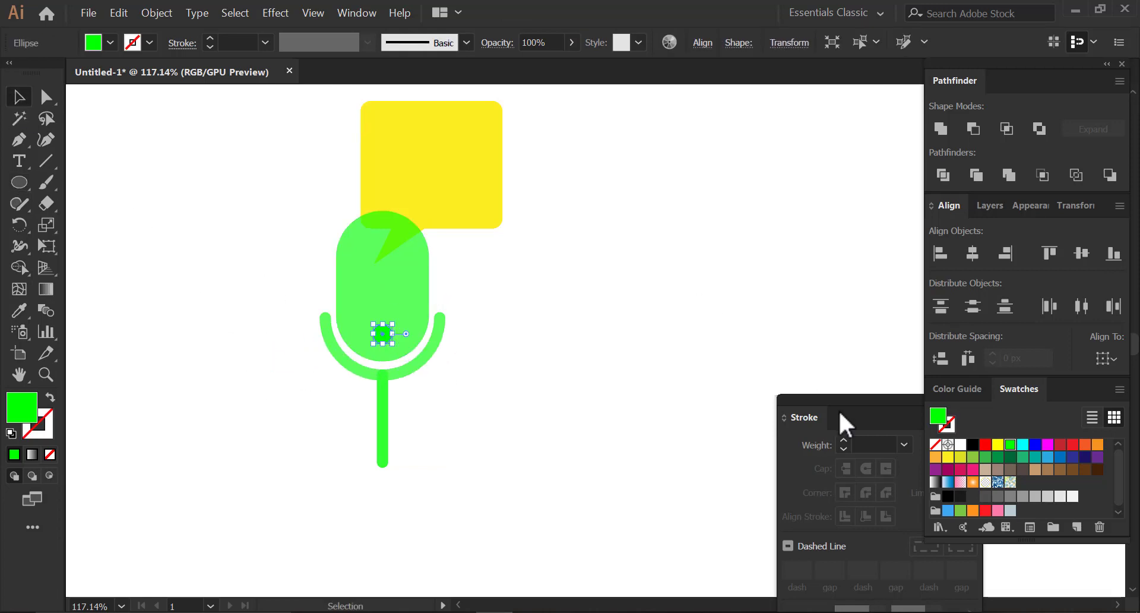
click(960, 446)
click(779, 414)
click(625, 343)
drag(232, 321, 651, 427)
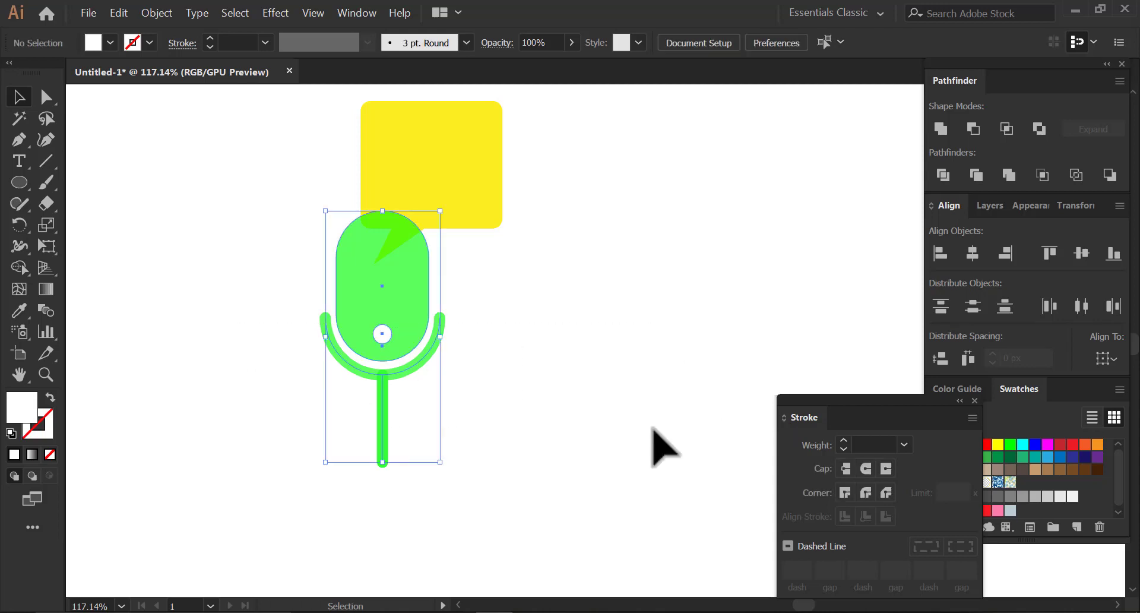
click(509, 381)
Ungroup the green microphone into its separate parts.
key(z)
alt+click(554, 348)
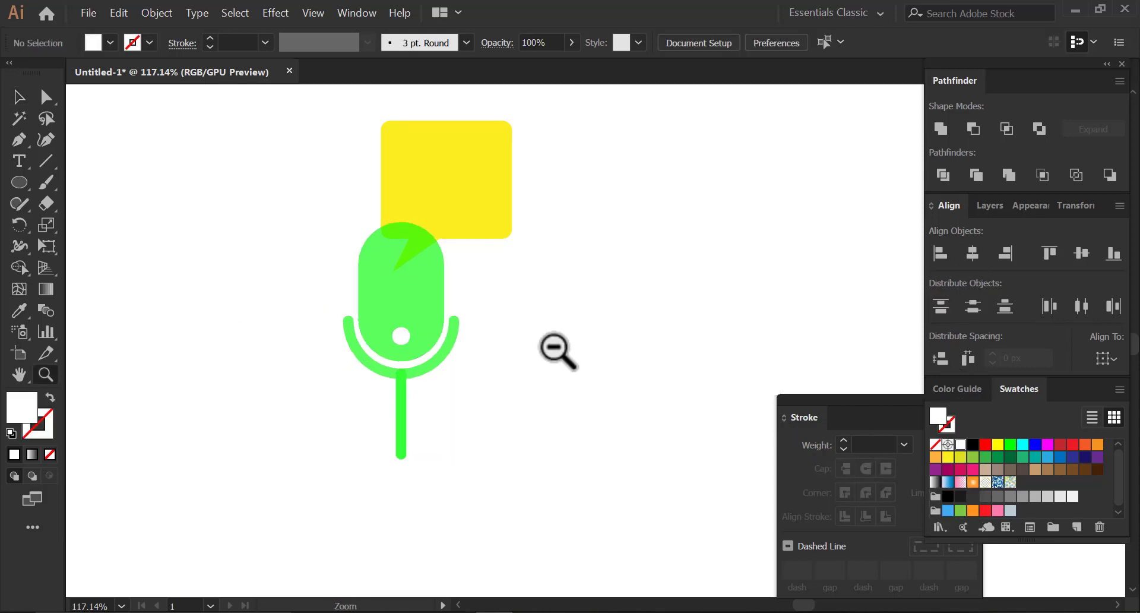
drag(553, 346, 536, 420)
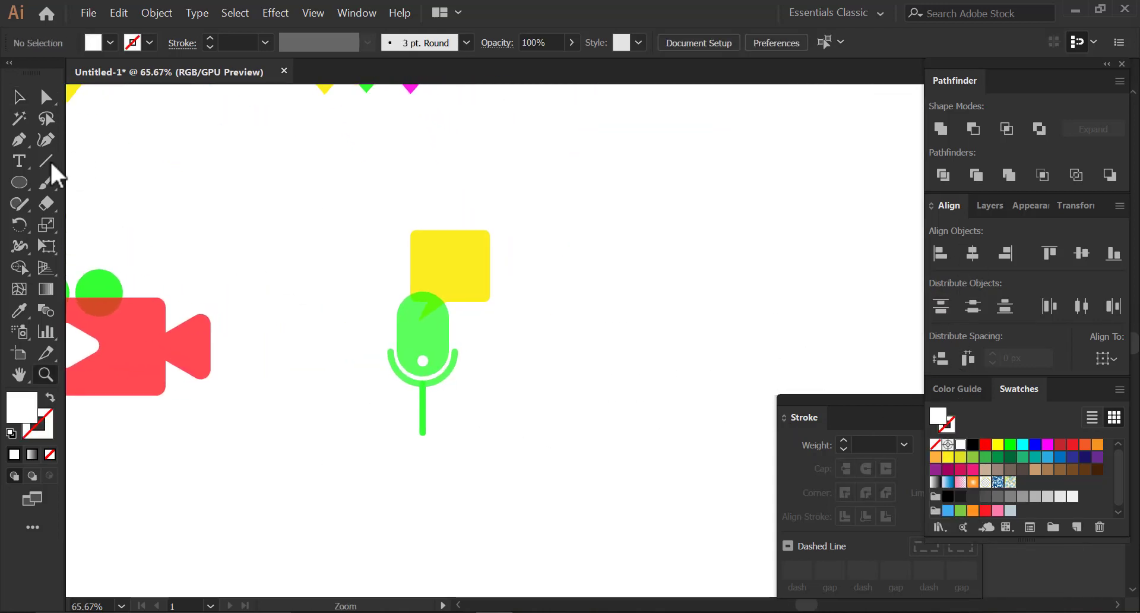
click(400, 296)
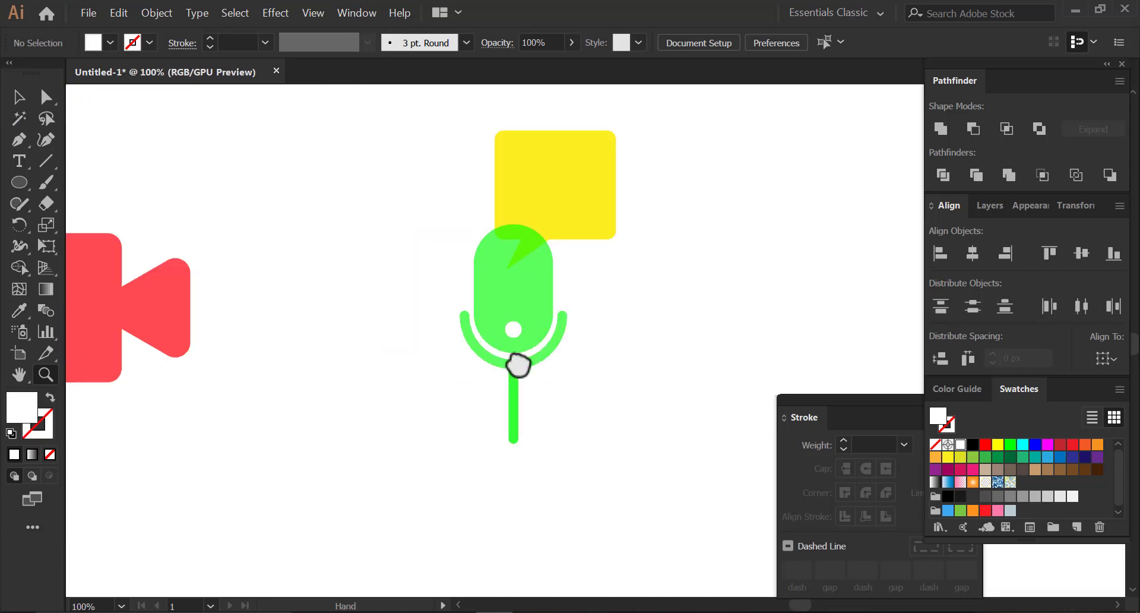
drag(517, 364, 473, 387)
click(7, 99)
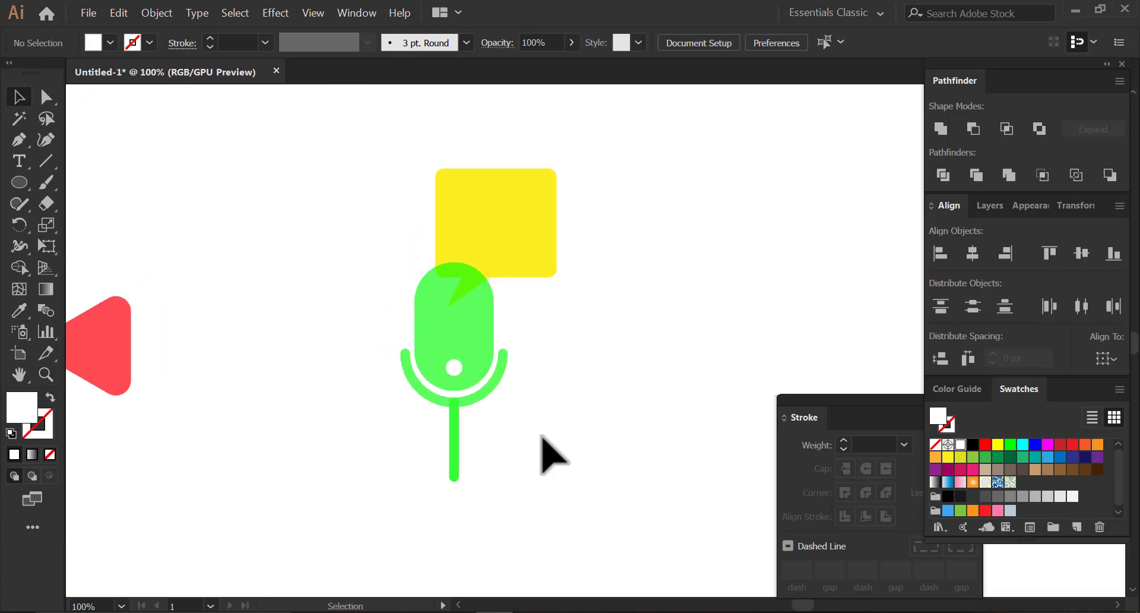
click(455, 457)
right_click(455, 454)
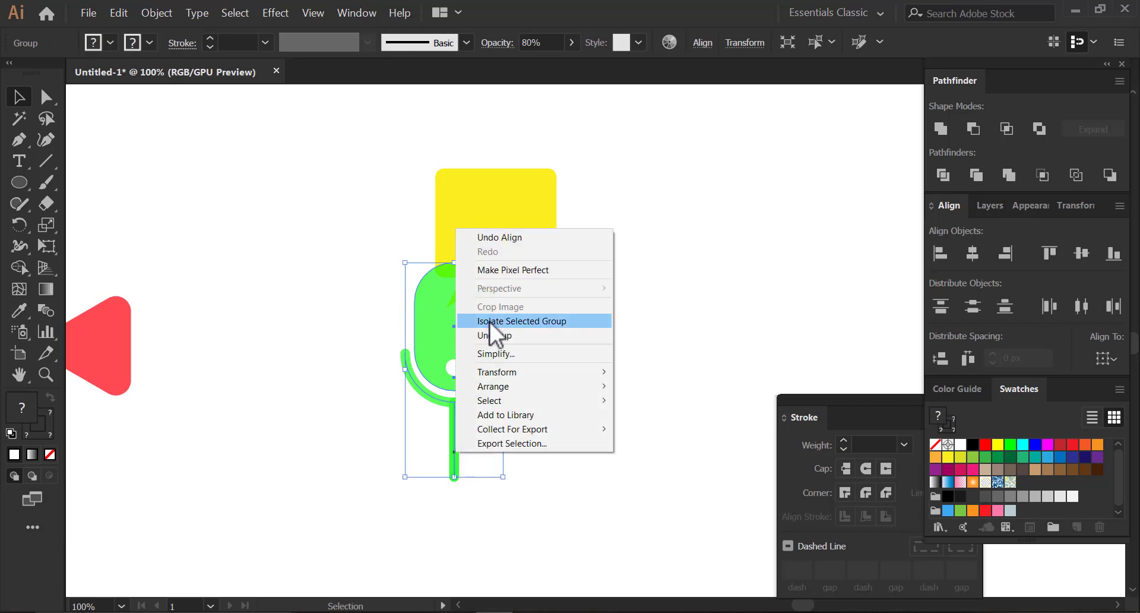
click(475, 334)
click(631, 447)
Shorten the microphone's stand line by moving its lower end point up.
click(458, 451)
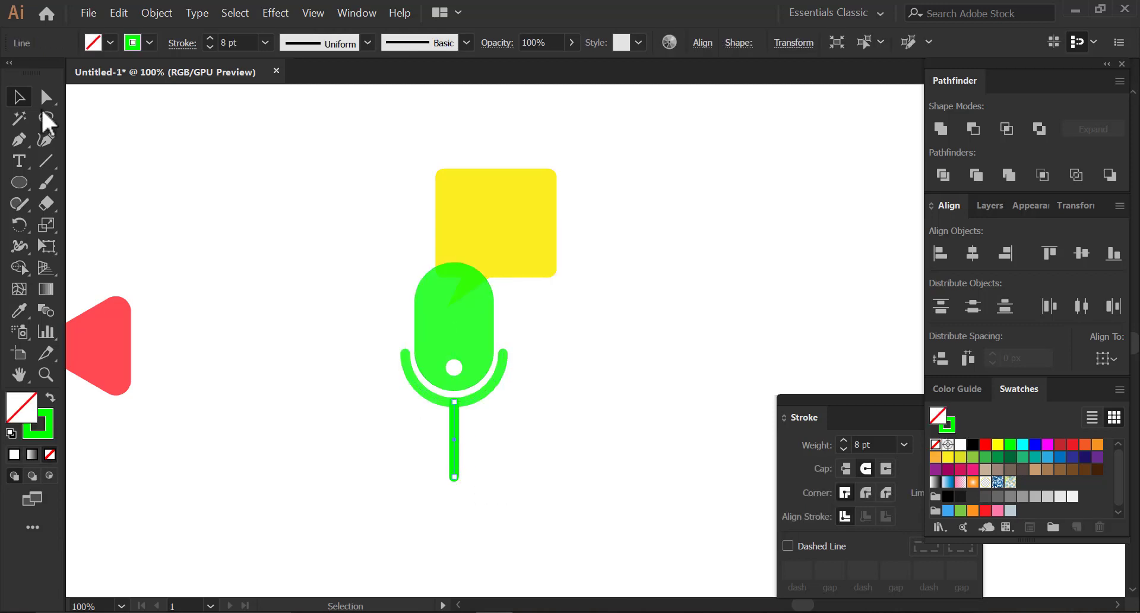
click(46, 96)
drag(511, 501, 398, 458)
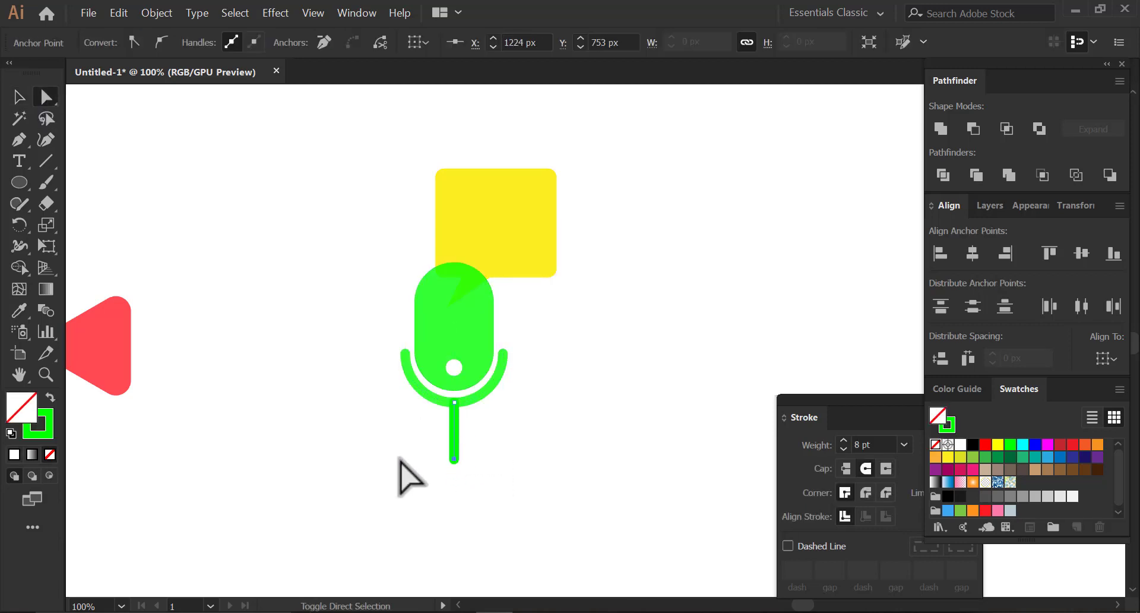
key(Up)
key(Up)
key(Up)
key(Up)
key(Up)
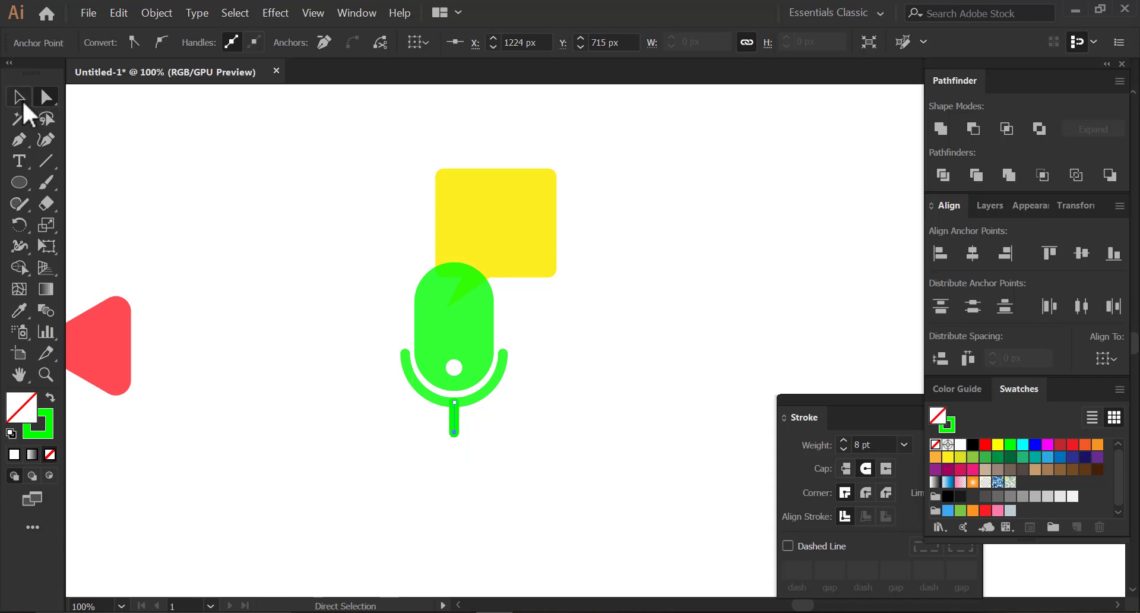
Group the microphone parts, white circle and yellow speech bubble into one icon.
click(19, 97)
click(465, 381)
right_click(466, 382)
click(498, 182)
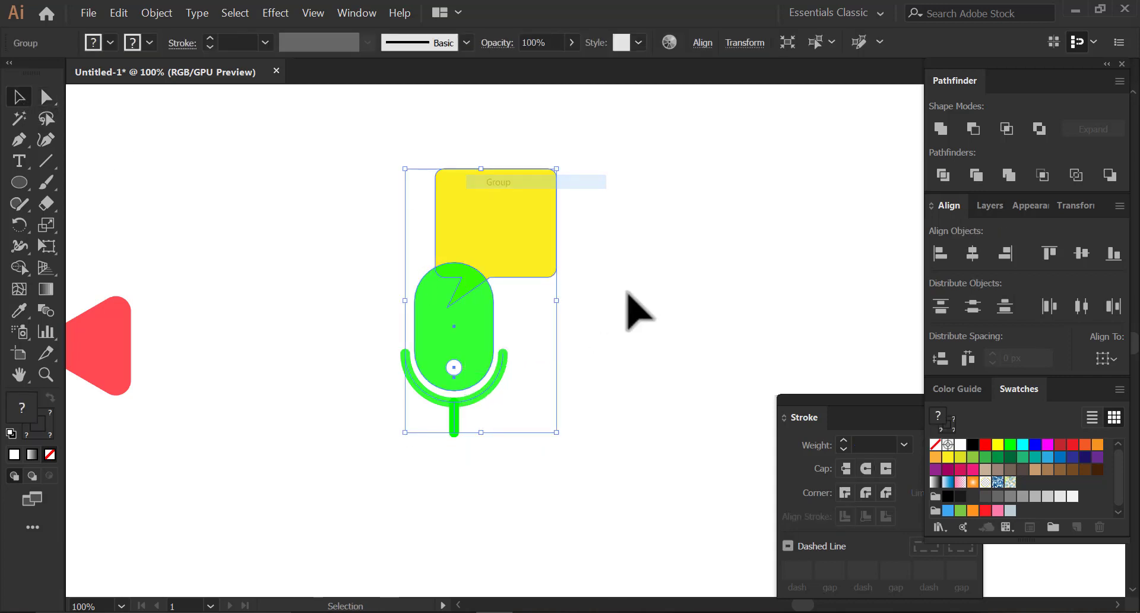
click(630, 295)
Move the microphone icon left to line it up below the map location icon, and shift the Stroke panel down.
key(z)
drag(634, 301, 539, 344)
key(space)
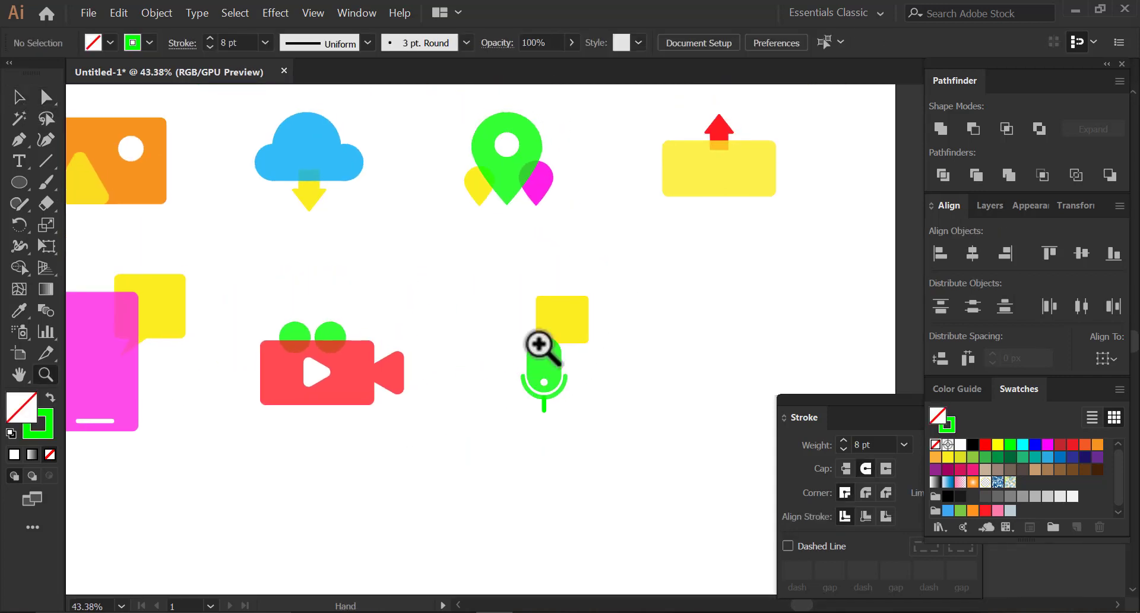
click(19, 97)
drag(557, 385, 527, 406)
click(641, 380)
key(space)
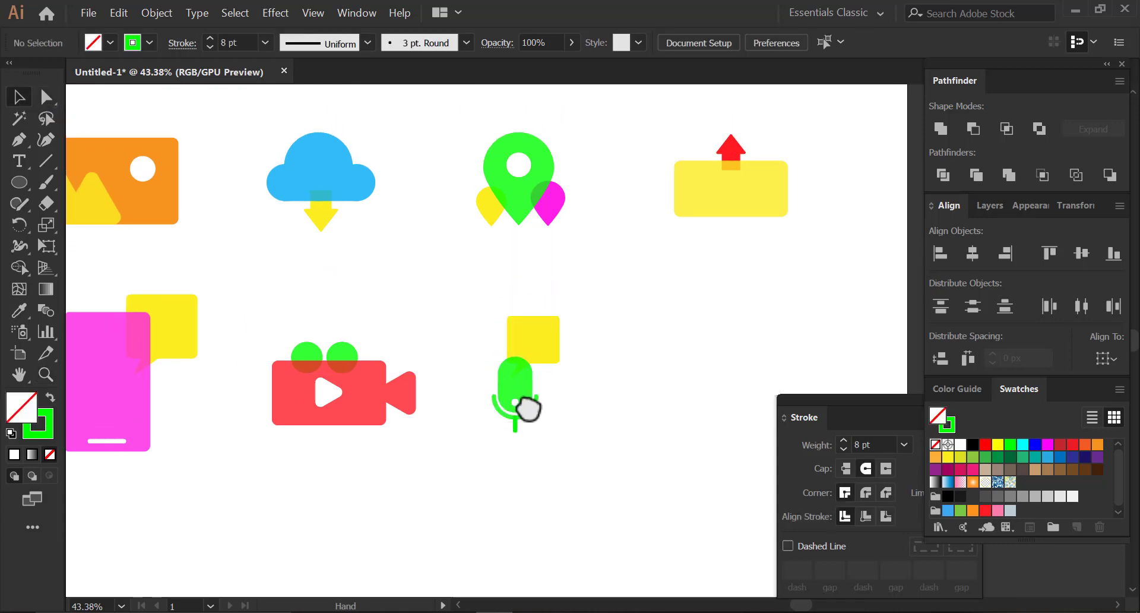
drag(597, 418, 552, 427)
mouse_move(843, 424)
mouse_down()
mouse_move(857, 439)
mouse_move(849, 462)
mouse_up()
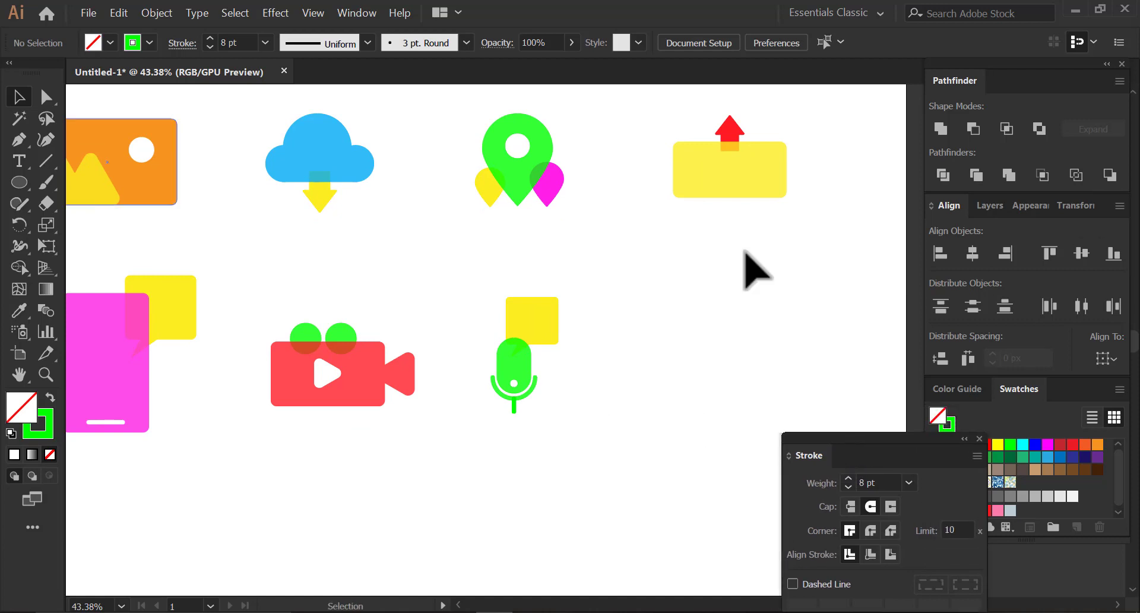
drag(674, 368, 657, 353)
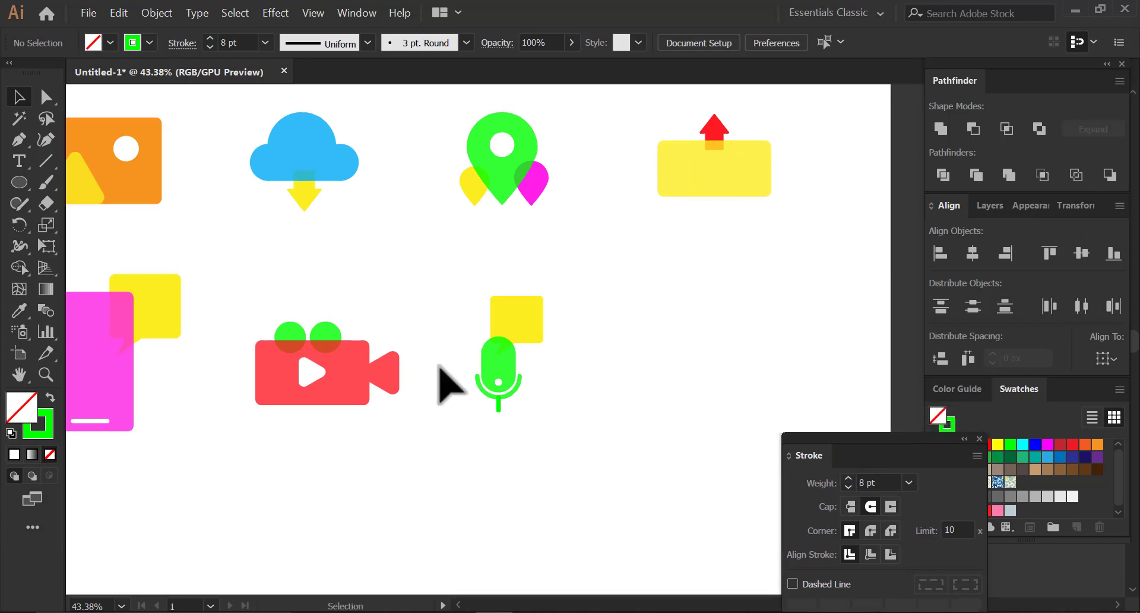
Duplicate the picture icon's orange rectangle into the empty spot below the upload icon.
alt+drag(148, 200, 767, 379)
drag(277, 330, 366, 368)
Recolour the picture icon's orange rectangle red by sampling the video camera body with the Eyedropper.
click(227, 231)
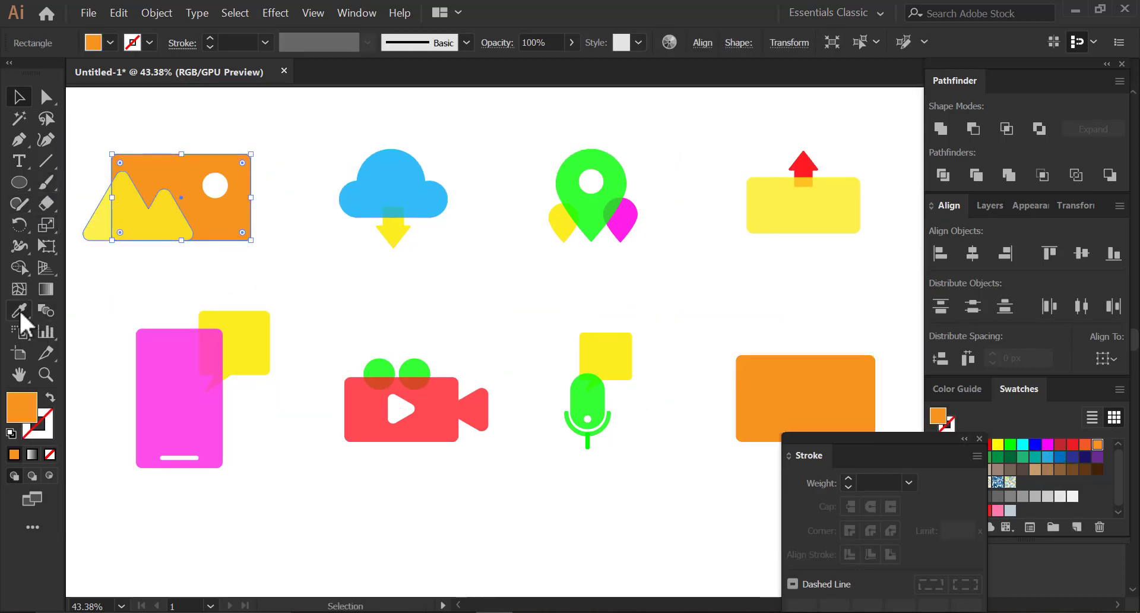
click(19, 310)
click(362, 408)
click(29, 99)
click(255, 134)
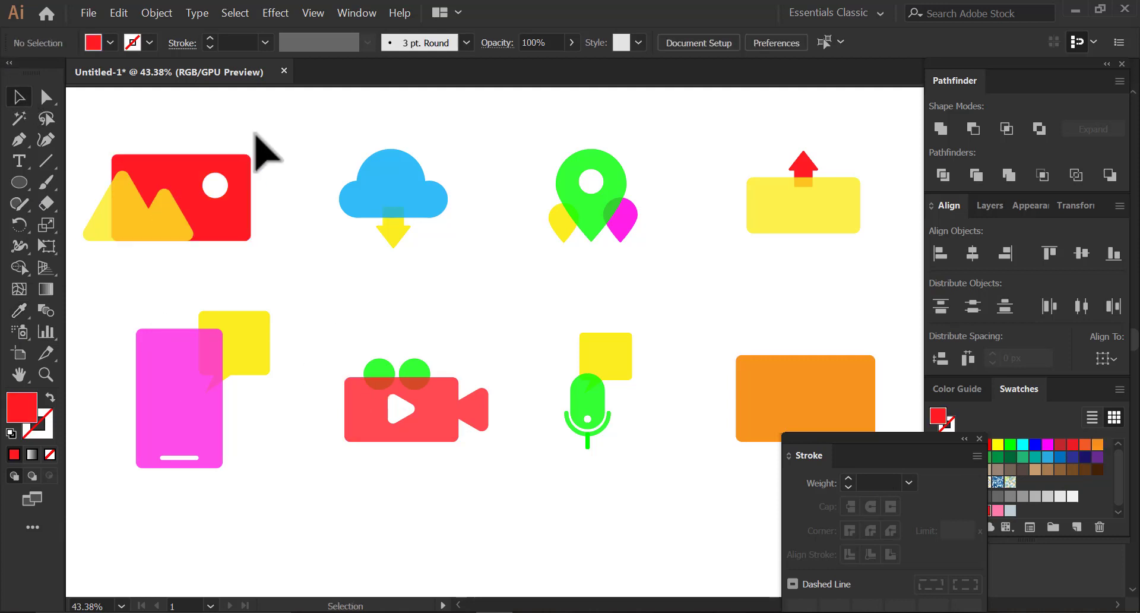
drag(429, 238, 399, 229)
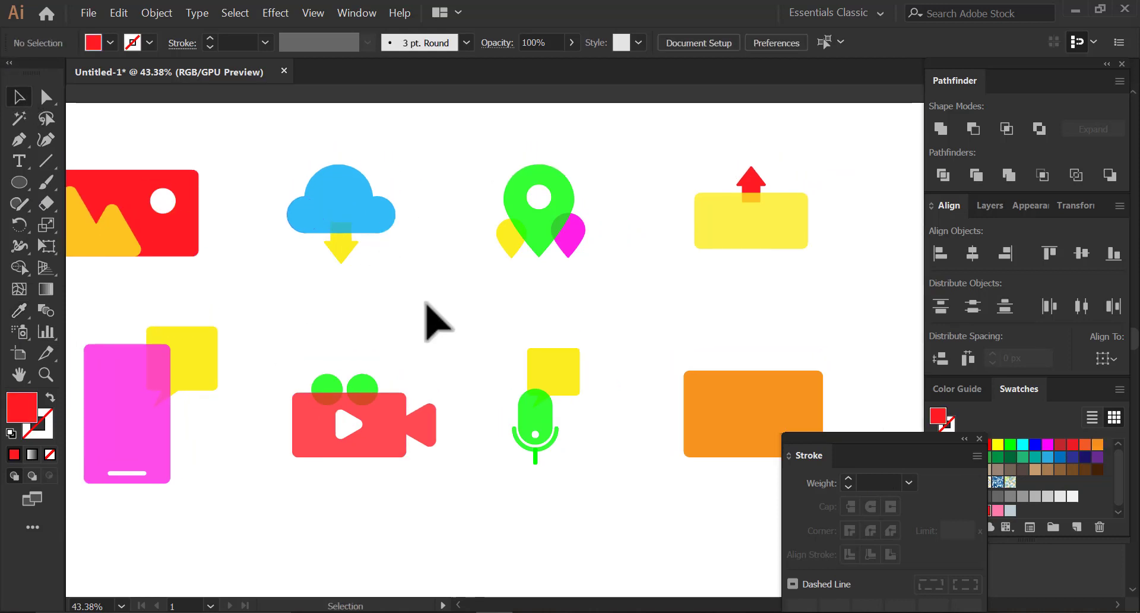
Ungroup the video camera icon and set the red body's opacity to 100%.
click(390, 420)
right_click(390, 419)
click(427, 297)
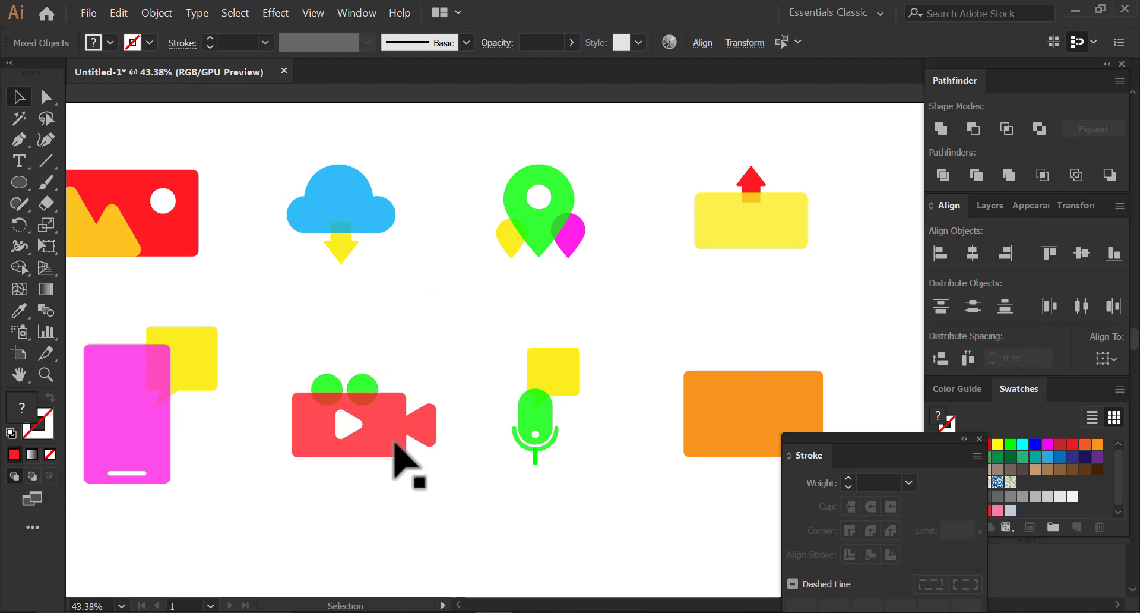
click(397, 442)
text(10)
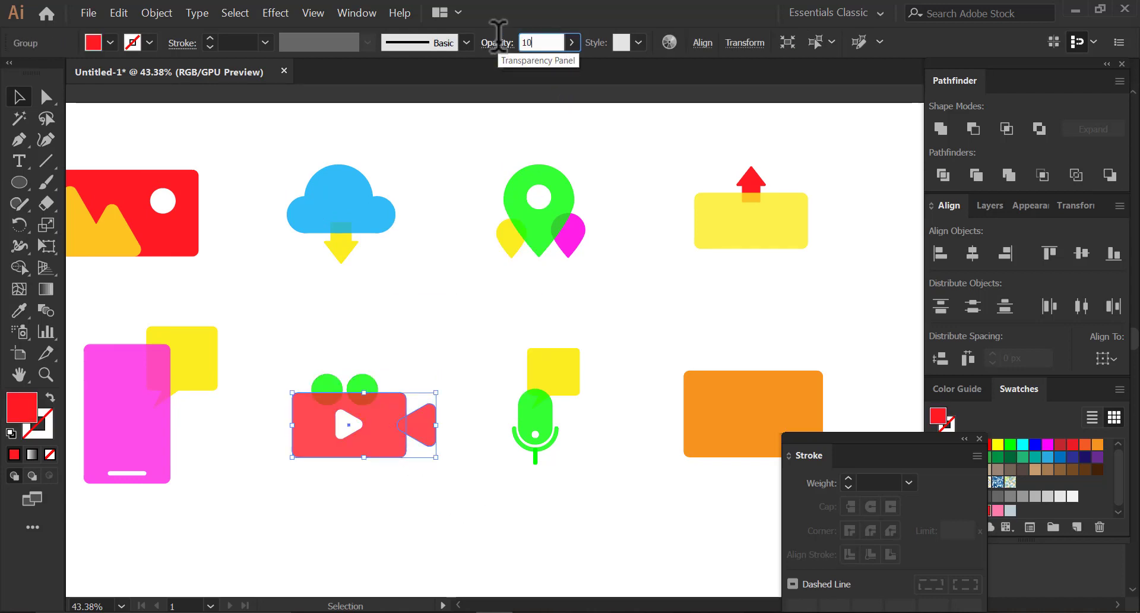
text(0)
key(Return)
Bring the video camera's two green circles to the front.
click(326, 386)
shift+click(356, 396)
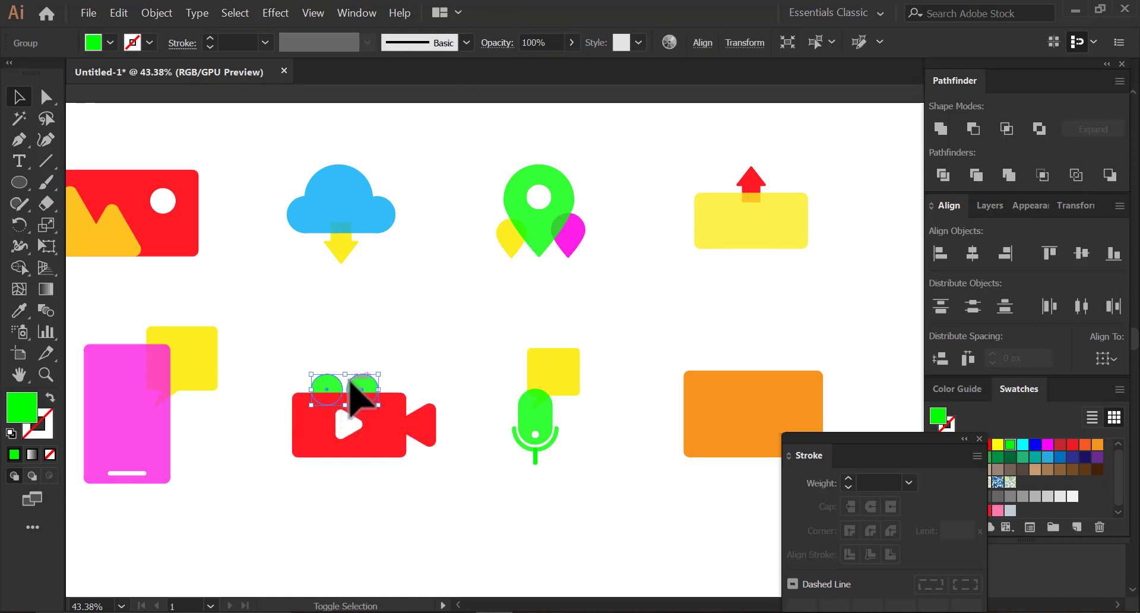
right_click(350, 380)
mouse_move(419, 543)
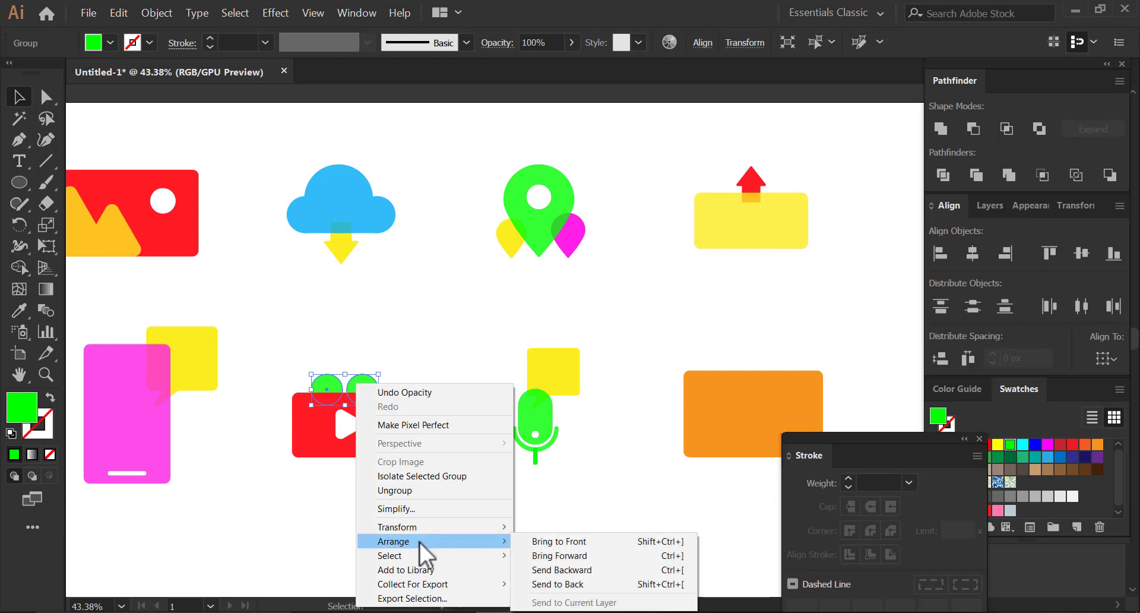
click(532, 541)
click(483, 483)
Recolour the copied orange rectangle red by sampling the video camera body with the Eyedropper.
key(space)
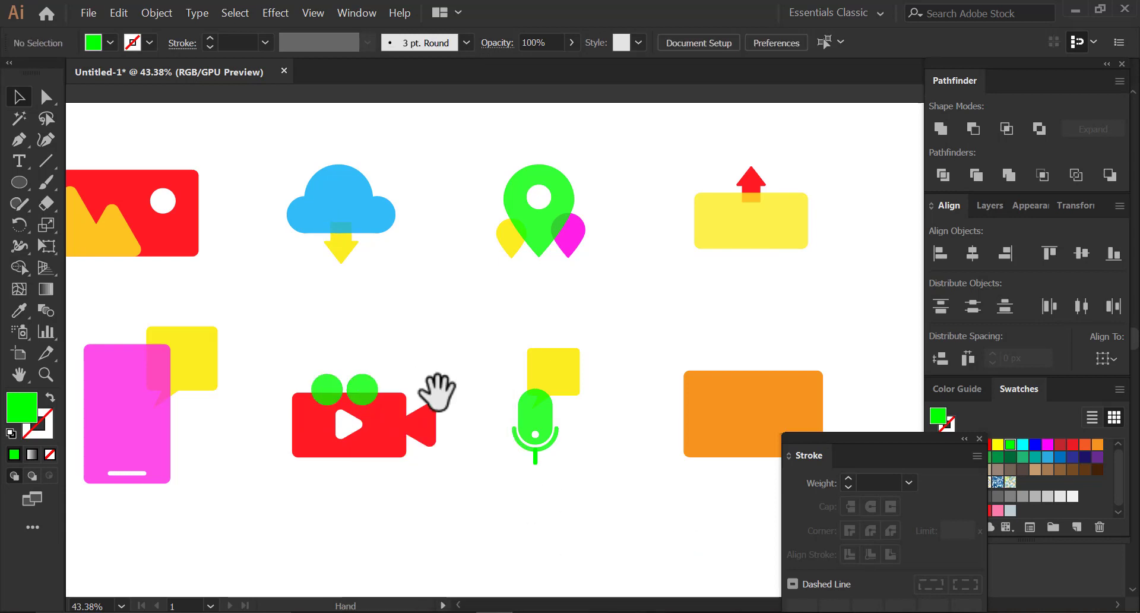
drag(436, 391, 477, 441)
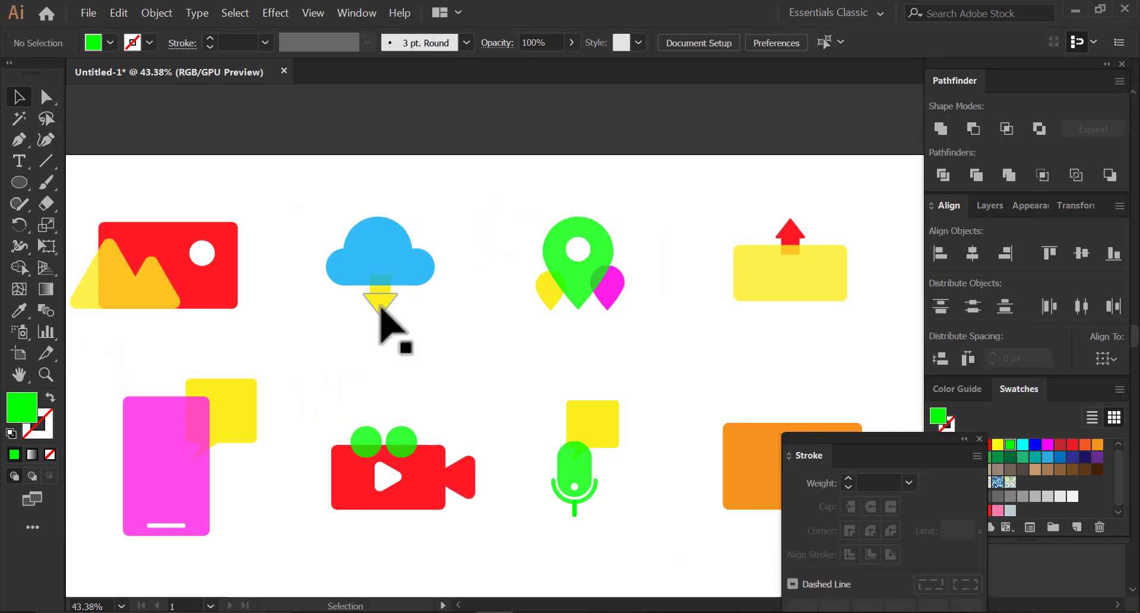
key(space)
drag(577, 392, 550, 372)
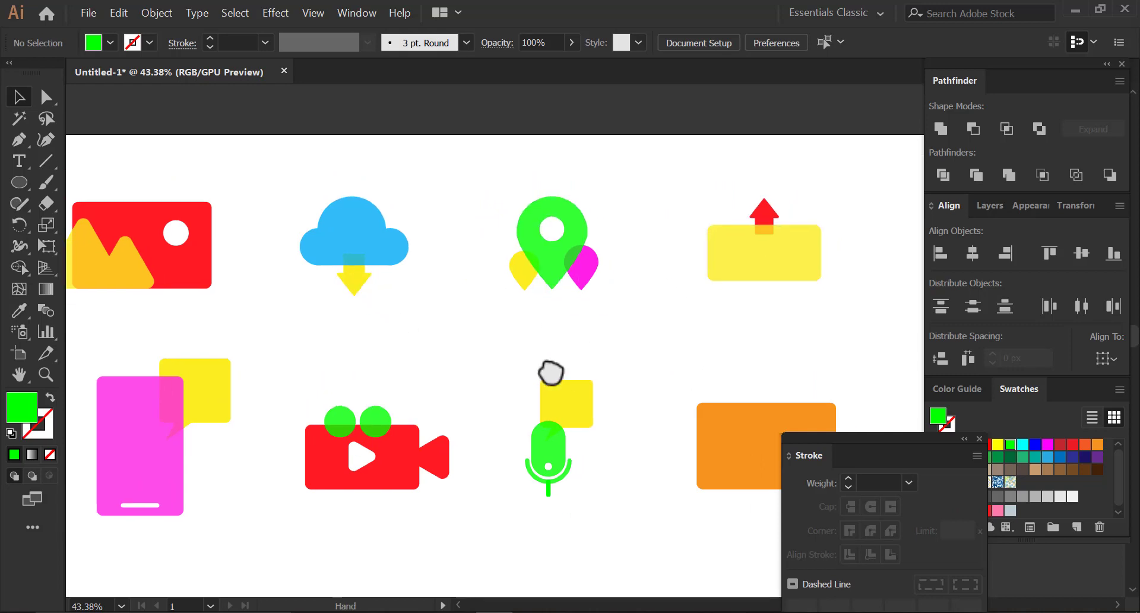
click(464, 373)
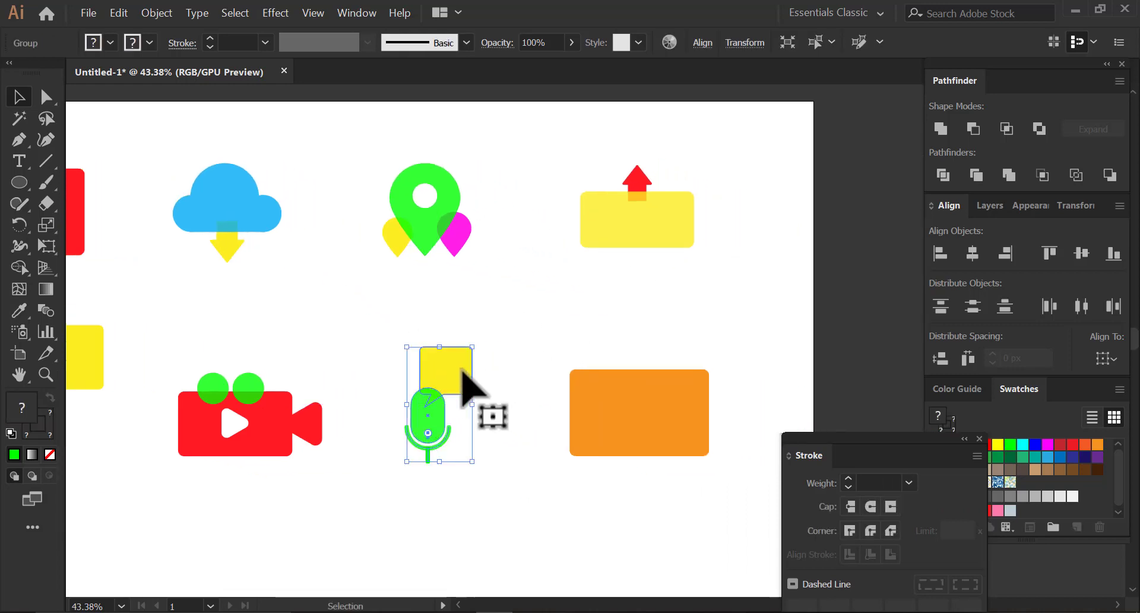
click(650, 451)
click(19, 310)
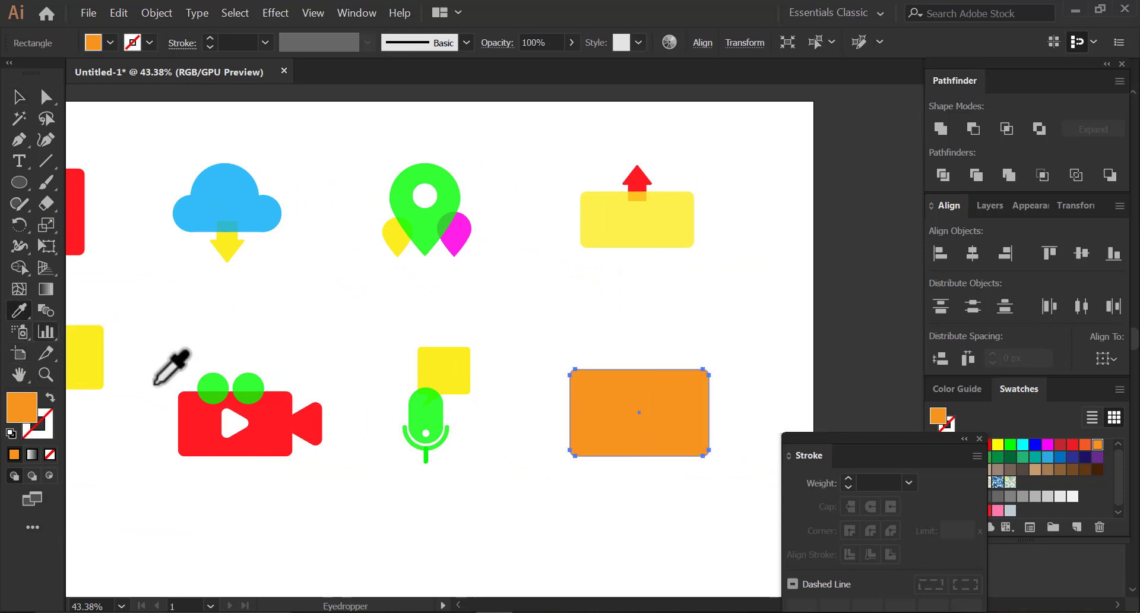
click(291, 403)
click(19, 97)
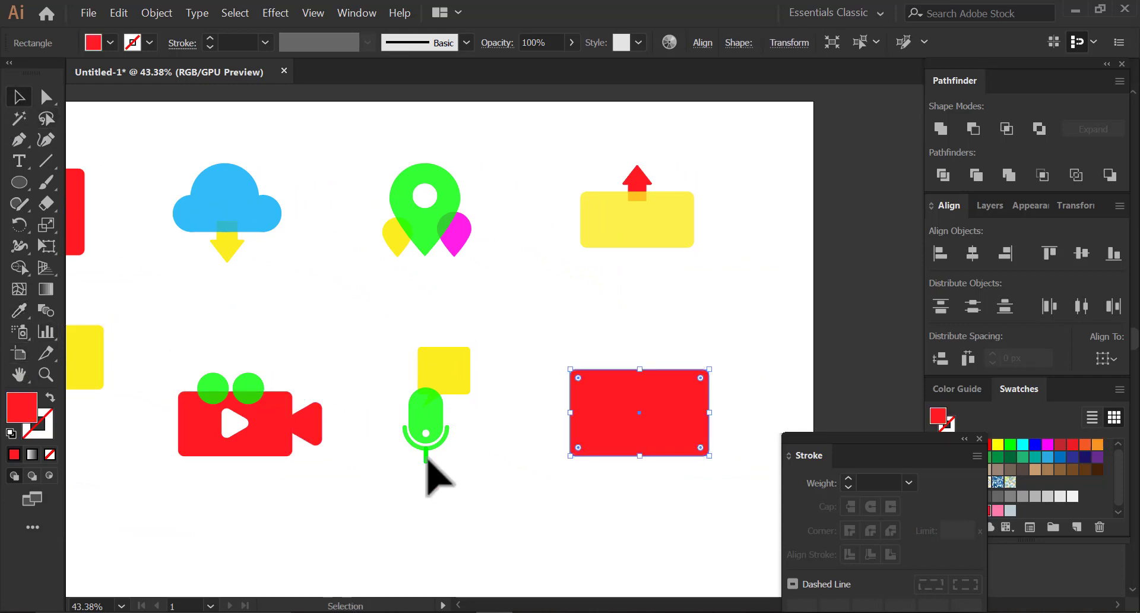
click(465, 466)
Draw a small rectangle against the red rectangle's right edge and fill it with the speech bubble's yellow using the Eyedropper.
key(space)
drag(603, 462, 501, 466)
key(ctrl+space)
drag(457, 419, 540, 456)
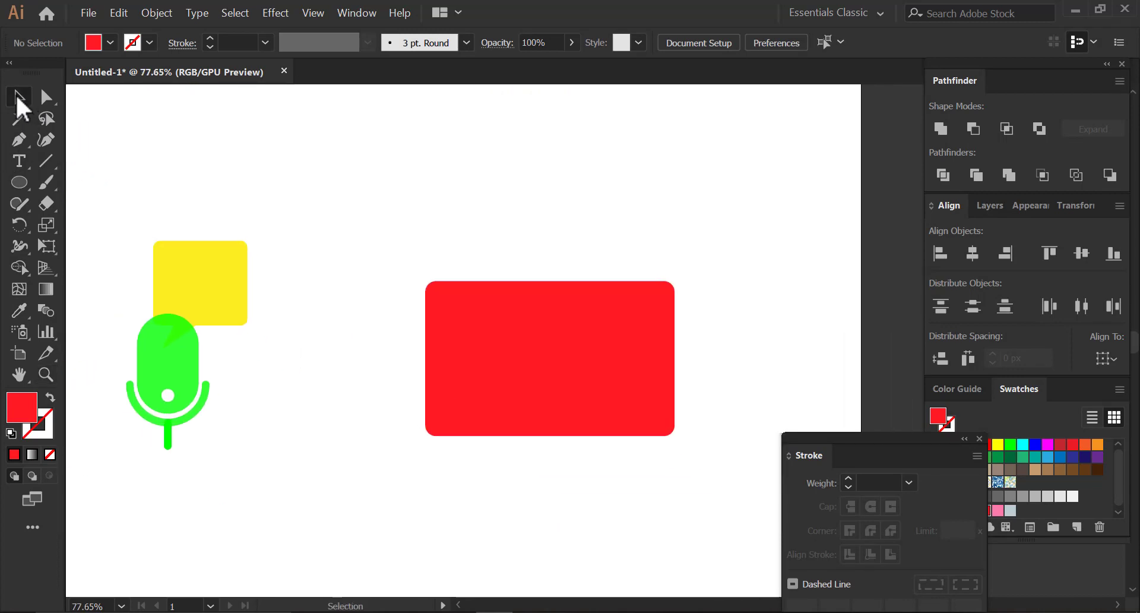
drag(16, 180, 107, 184)
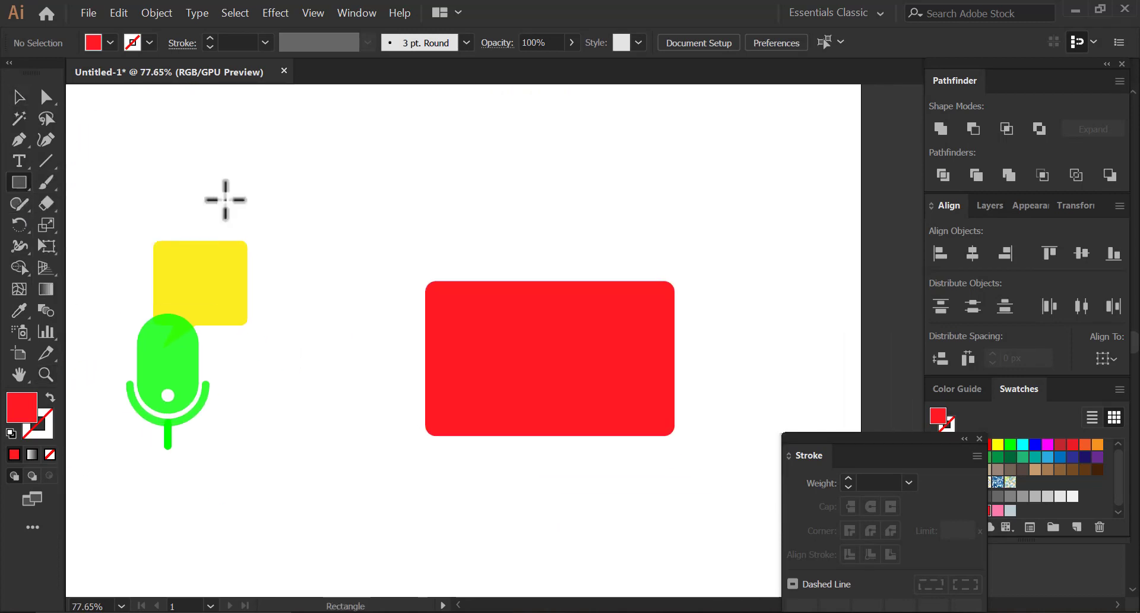
drag(575, 332, 674, 386)
click(19, 309)
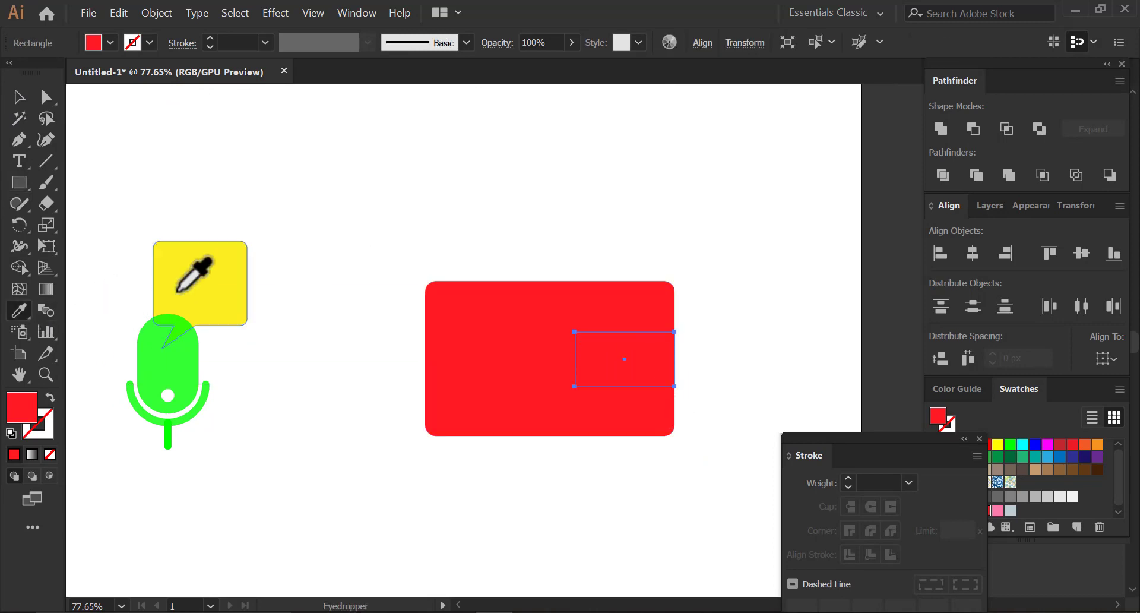
click(176, 293)
click(19, 97)
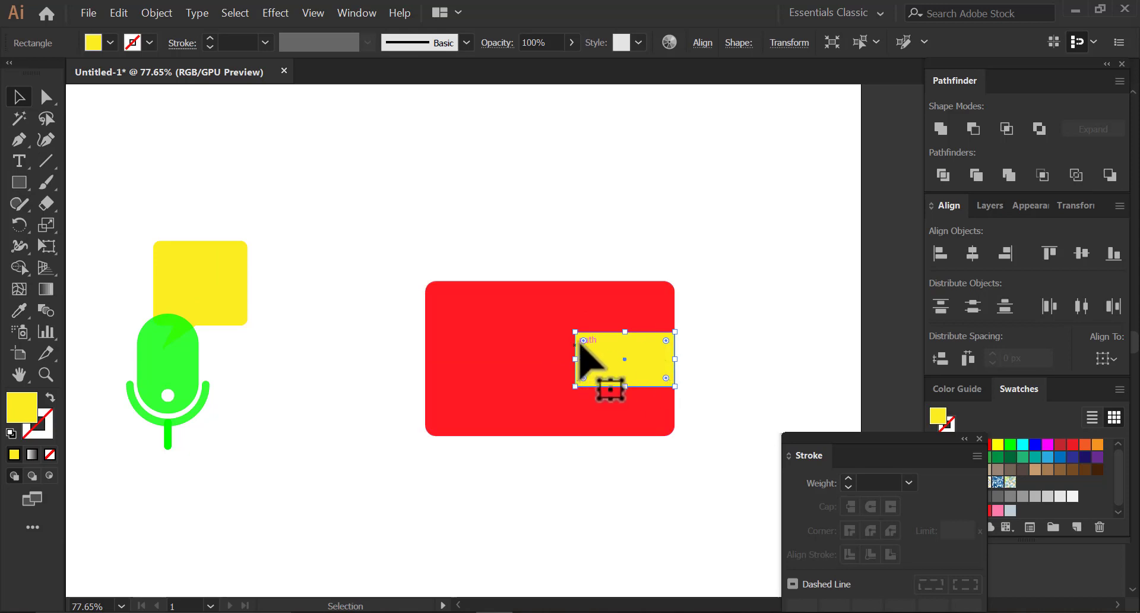
Fully round the two left corners of the small yellow rectangle to form a wallet clasp.
click(46, 97)
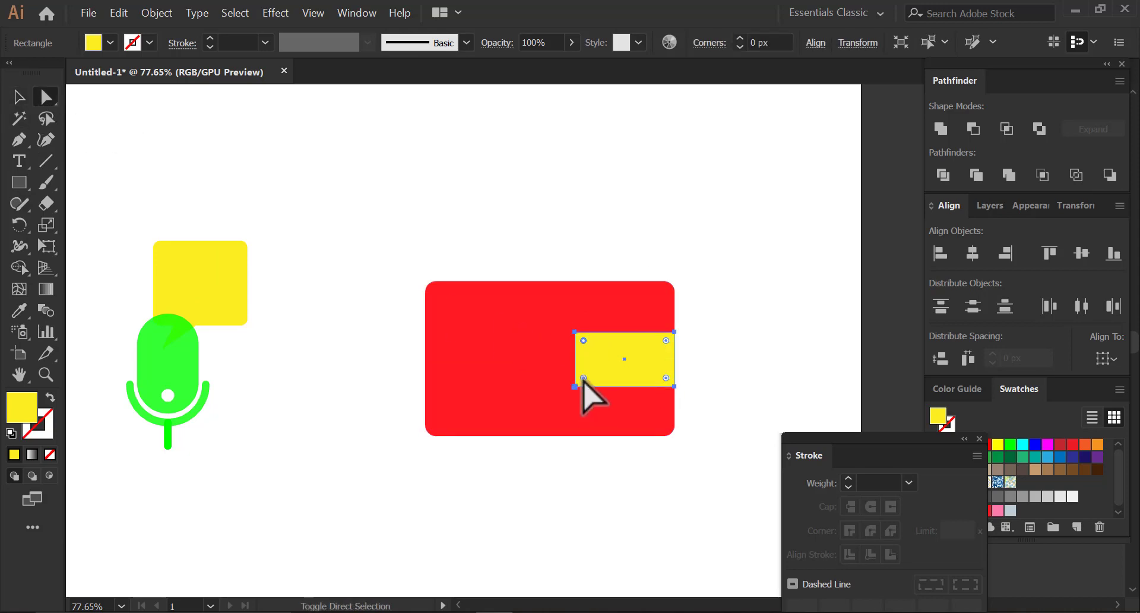
drag(583, 378, 652, 368)
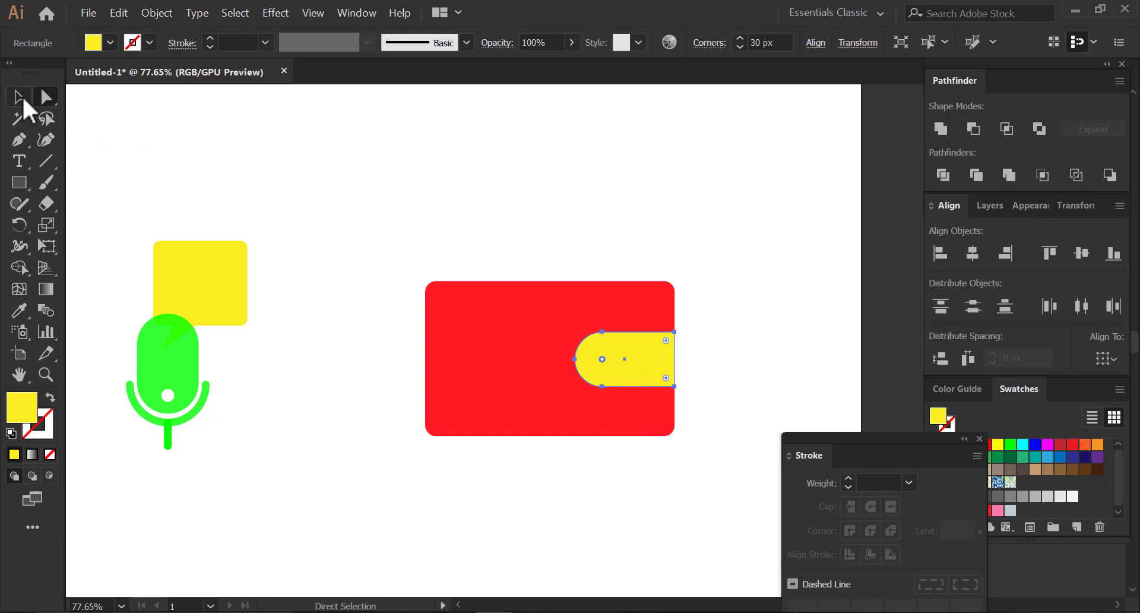
click(18, 97)
click(439, 237)
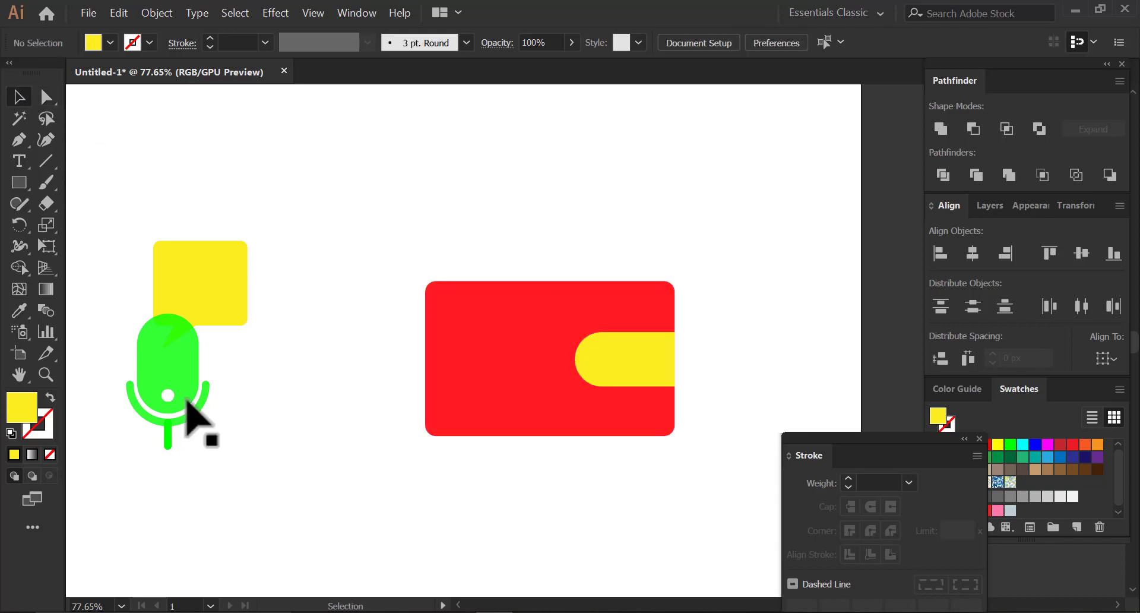
Ungroup the microphone icon, copy its white circle onto the wallet's yellow clasp, and bring the copy to the front.
click(168, 436)
right_click(168, 431)
click(223, 276)
click(257, 387)
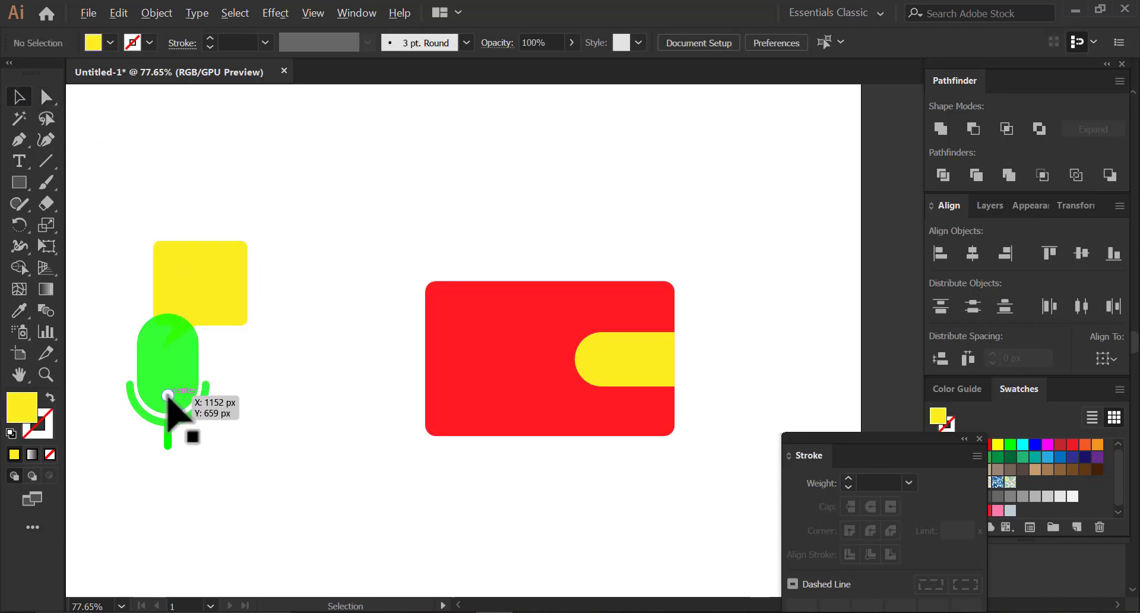
drag(168, 395, 597, 360)
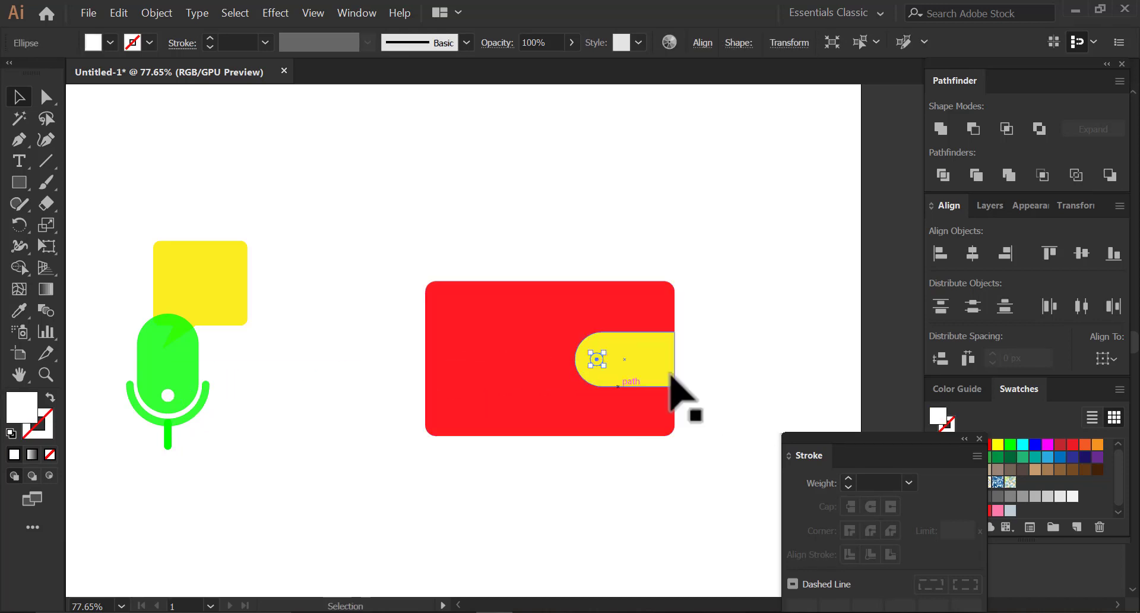
right_click(597, 360)
mouse_move(652, 297)
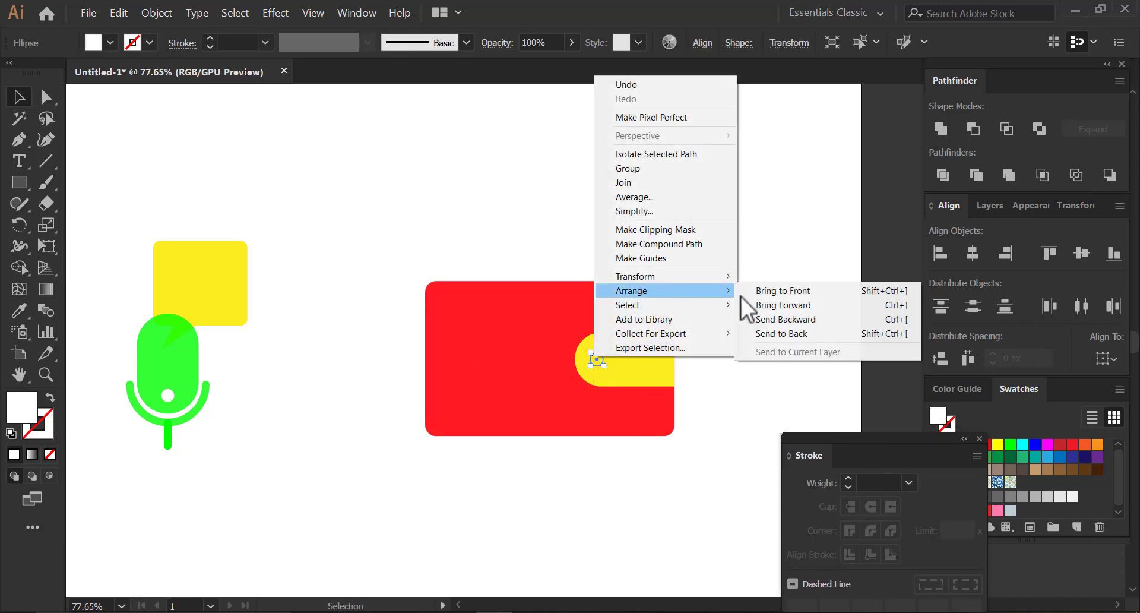
click(747, 297)
click(750, 369)
Nudge the white circle on the clasp and vertically centre-align it with the clasp and the red wallet body.
drag(596, 359, 611, 363)
drag(650, 432, 546, 232)
key(ctrl+z)
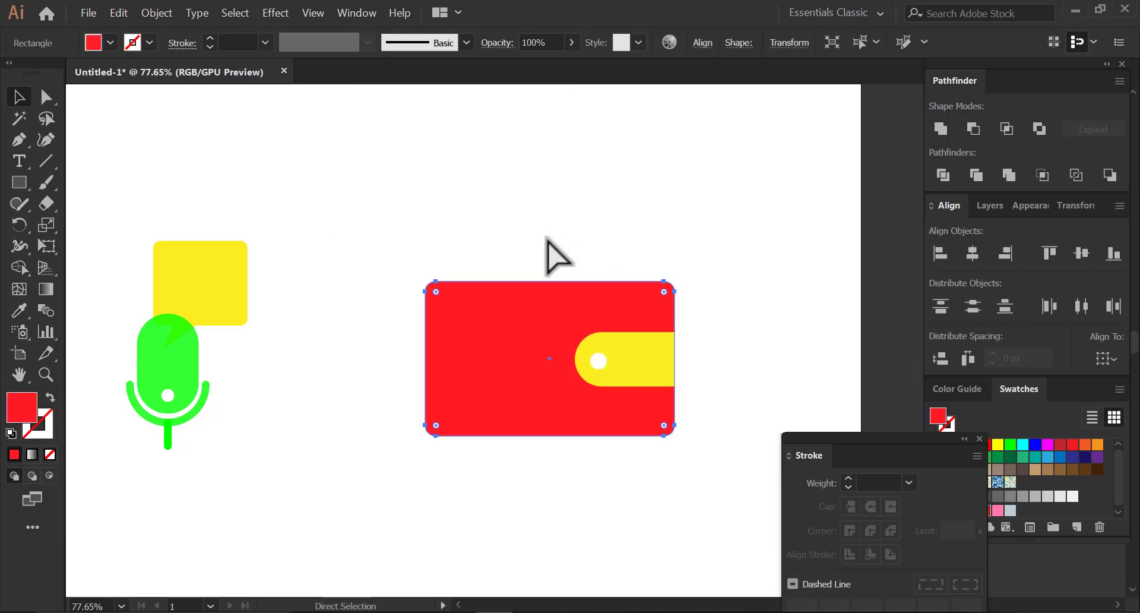
drag(606, 323, 618, 236)
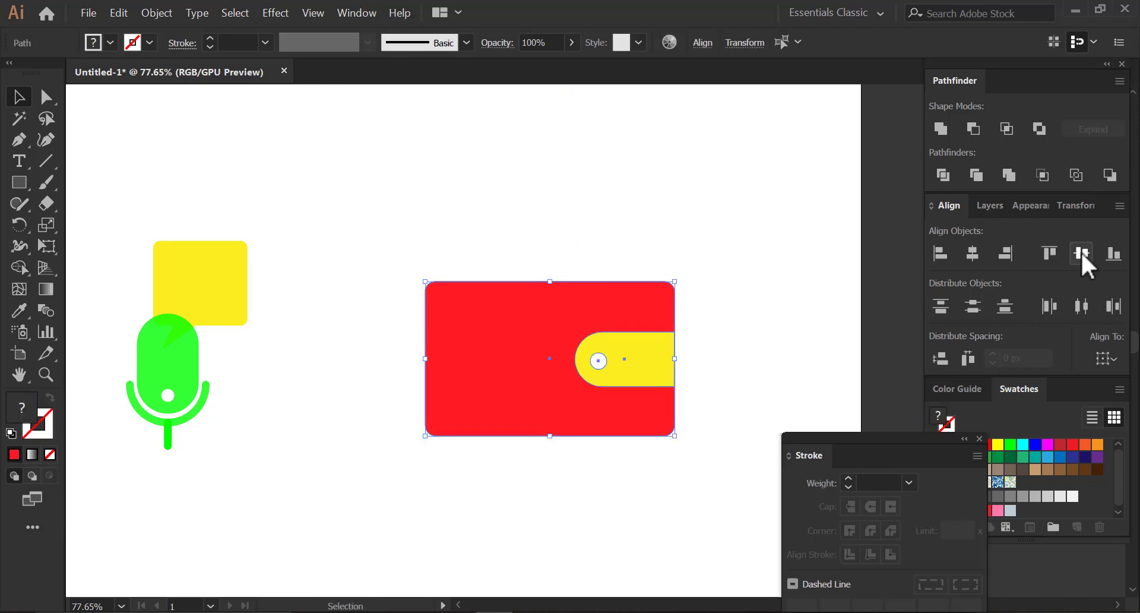
click(748, 287)
Copy the upload icon's yellow rectangle down to the wallet's upper edge and recolour it with the microphone's green.
drag(708, 330, 669, 386)
drag(516, 123, 520, 352)
click(19, 310)
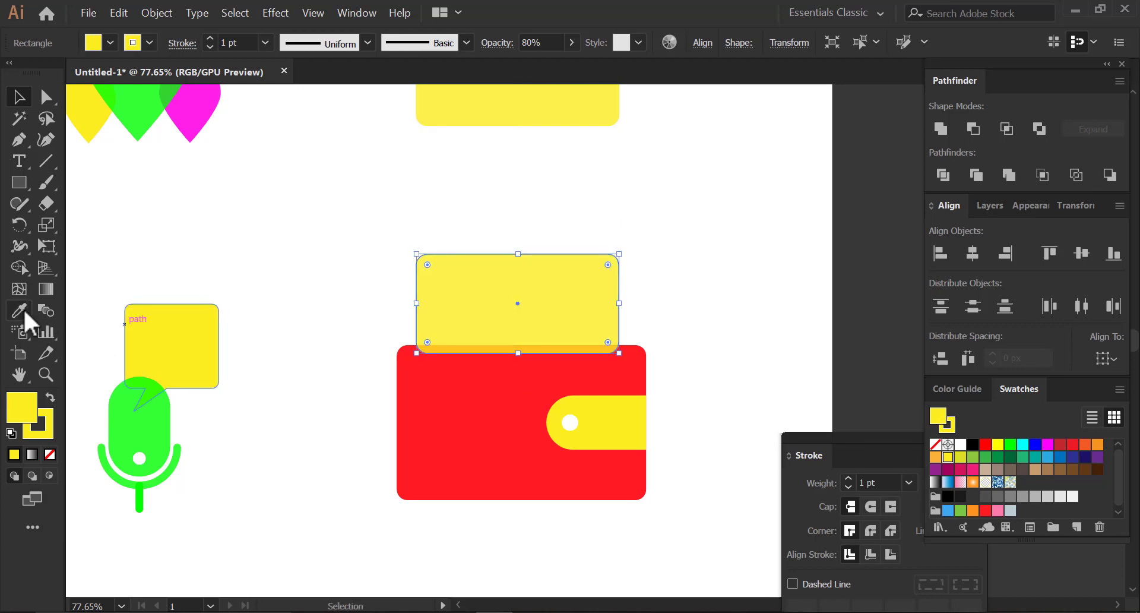
click(120, 418)
key(v)
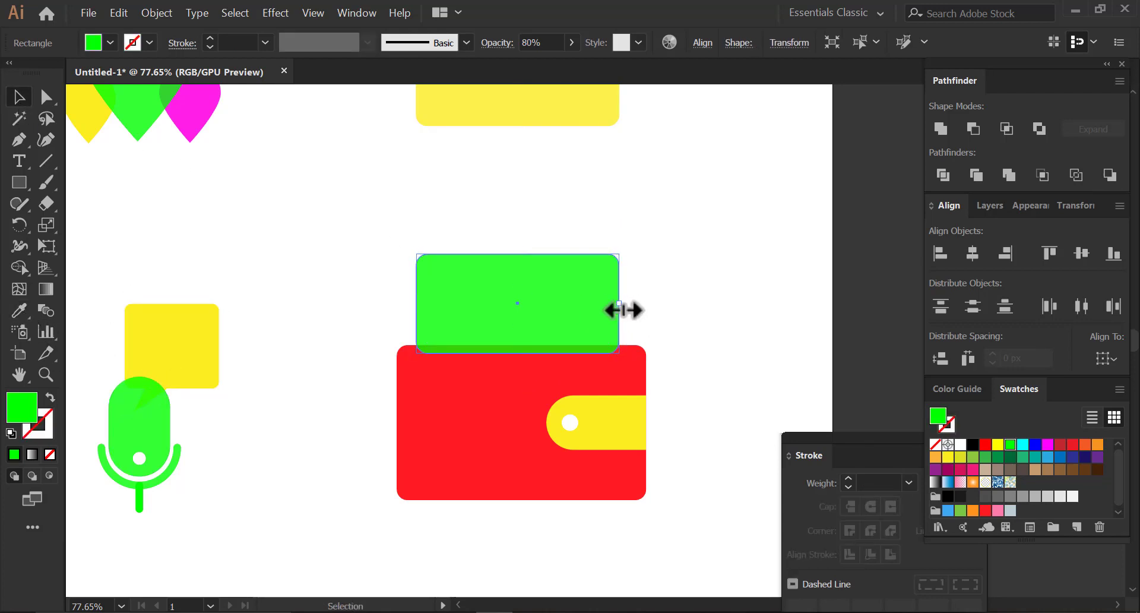
Scale the green rectangle down and lower it to overlap the wallet's upper edge.
drag(619, 309, 619, 309)
drag(618, 254, 568, 274)
drag(509, 336, 541, 348)
drag(448, 326, 430, 328)
right_click(490, 332)
mouse_move(529, 275)
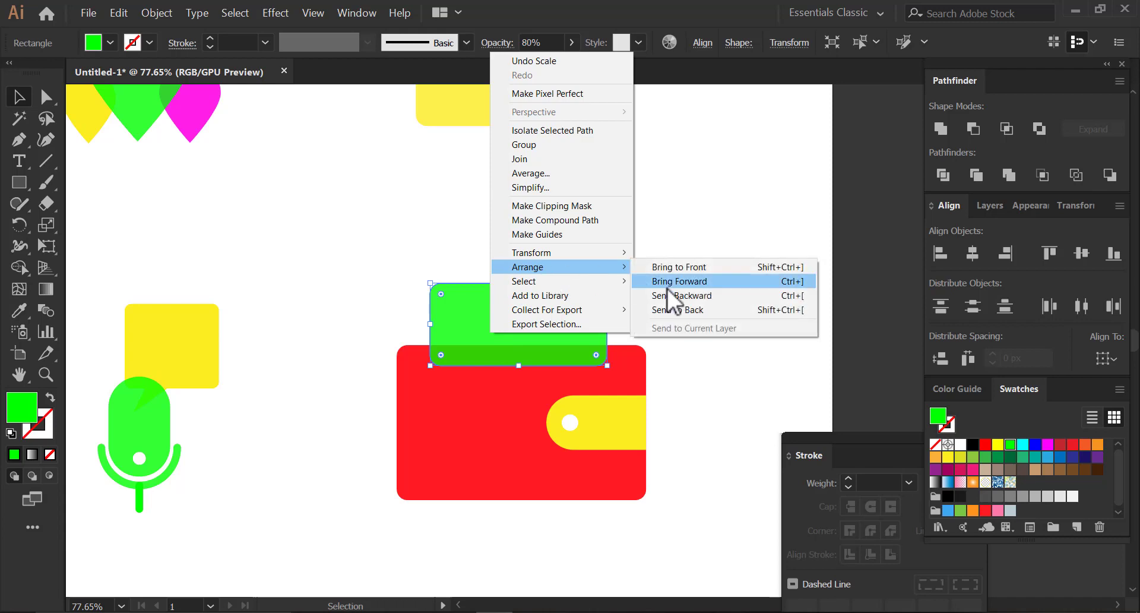
click(369, 300)
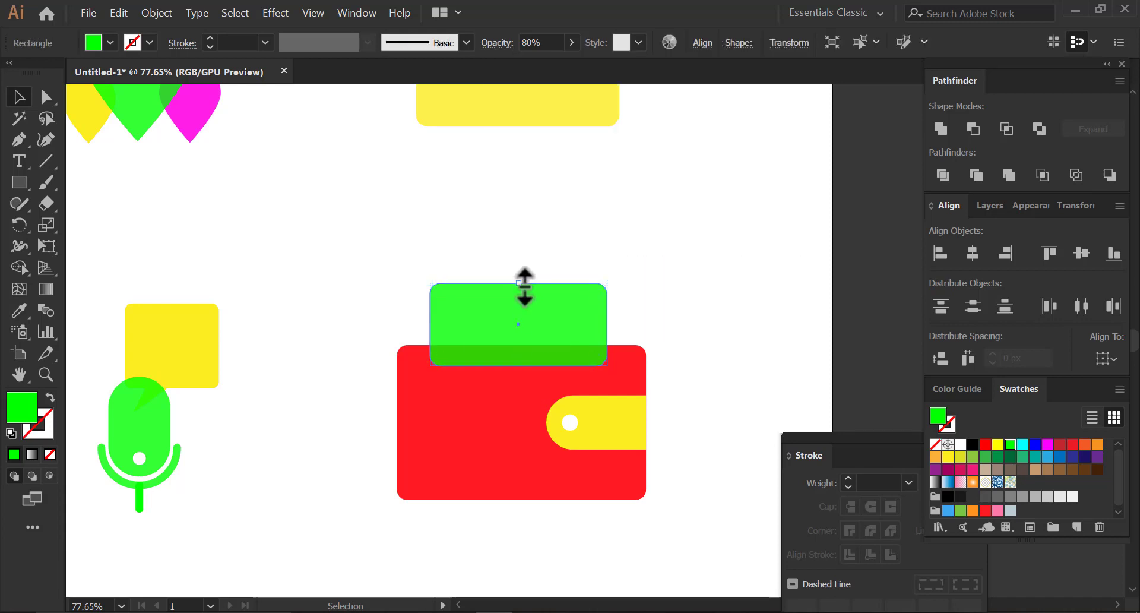
Reduce the green rectangle's height by lowering its upper edge.
drag(518, 283, 518, 297)
click(647, 308)
Group the green rectangle, red wallet body, yellow clasp and white circle into one icon.
key(z)
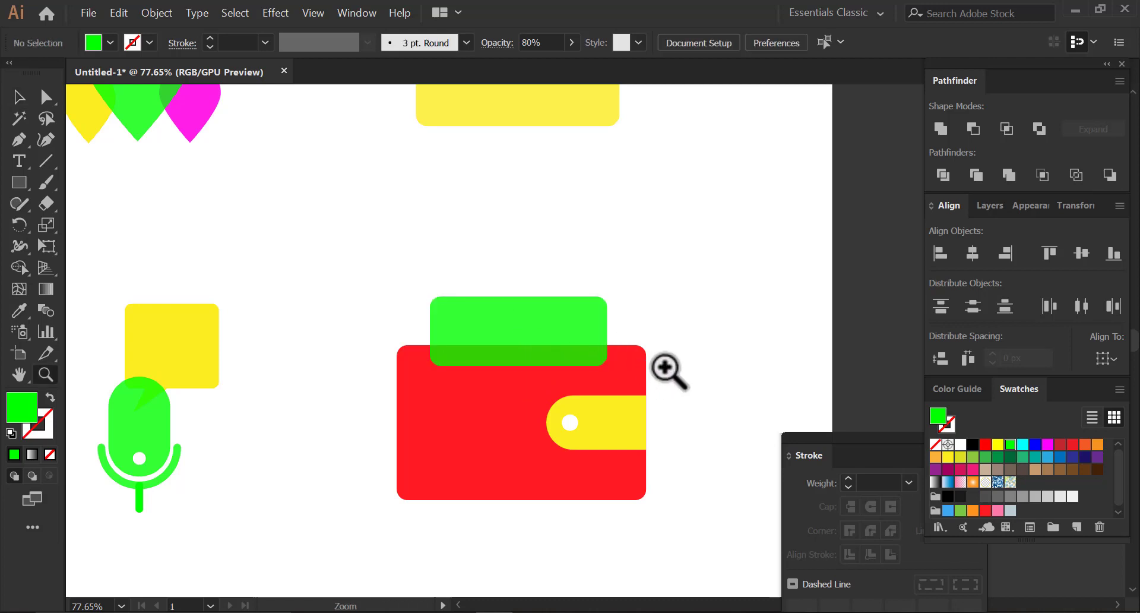
drag(666, 442, 524, 460)
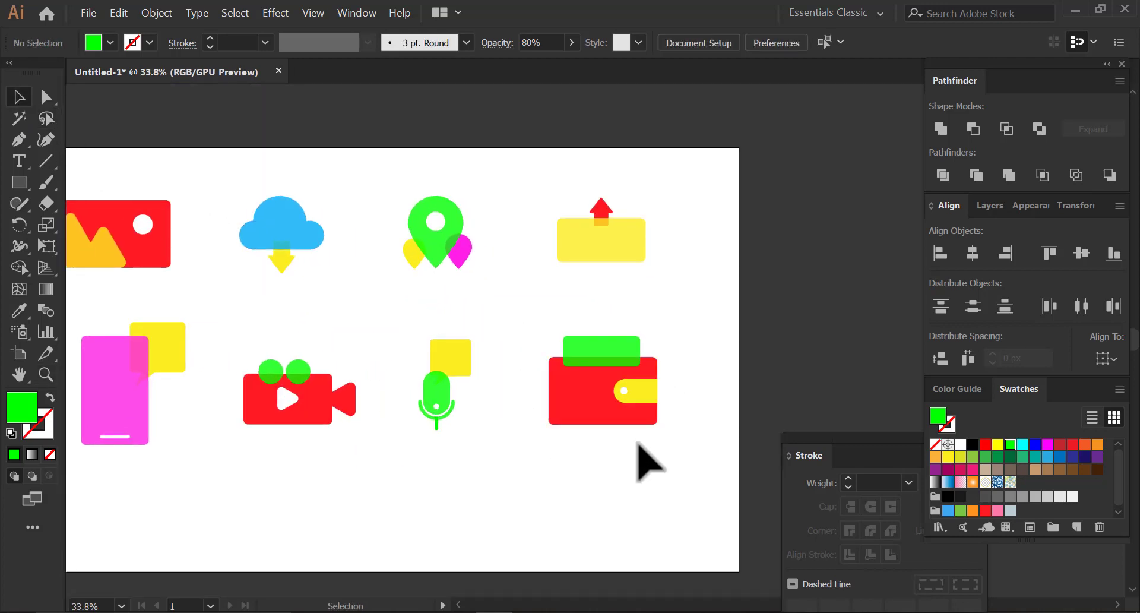
right_click(568, 342)
click(600, 416)
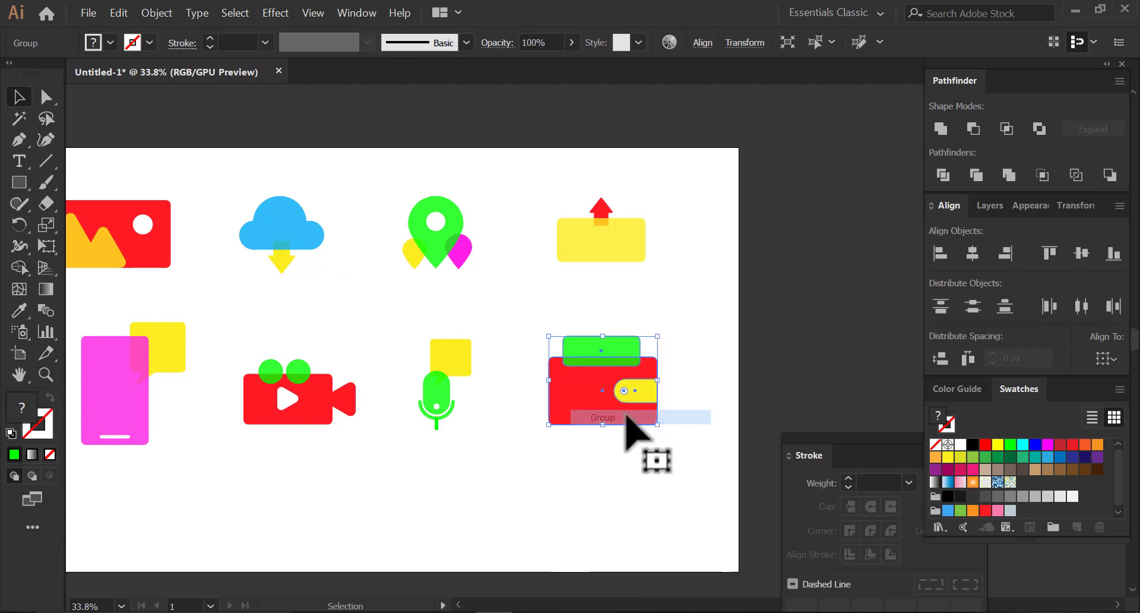
Scale the wallet icon down, keeping its lower-right corner in place.
drag(546, 337, 572, 358)
click(623, 445)
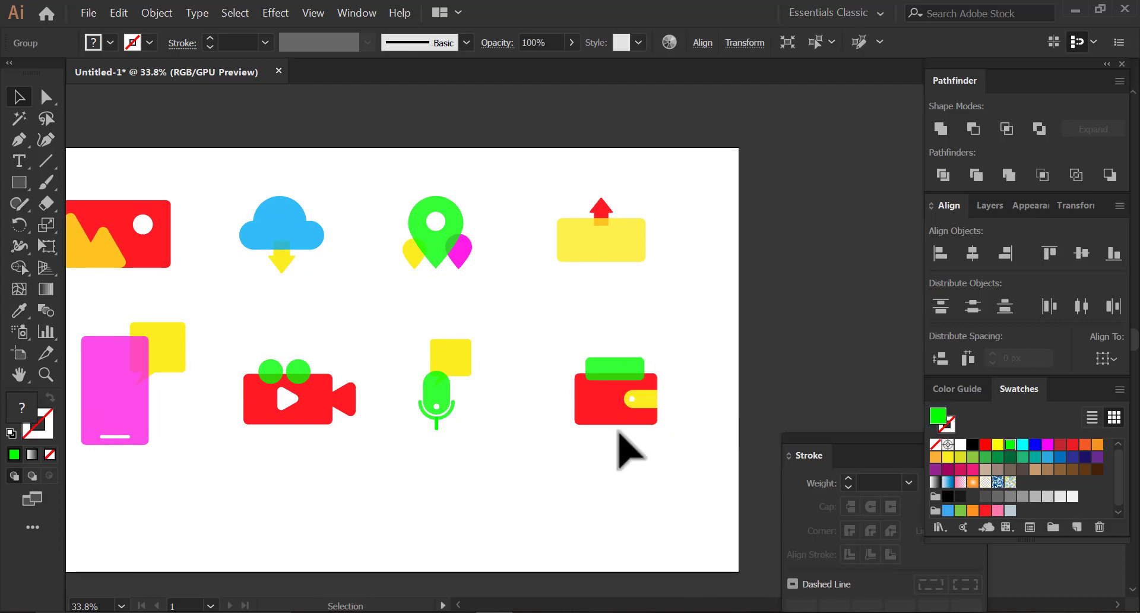
key(z)
drag(564, 425, 571, 430)
drag(580, 425, 631, 440)
click(530, 488)
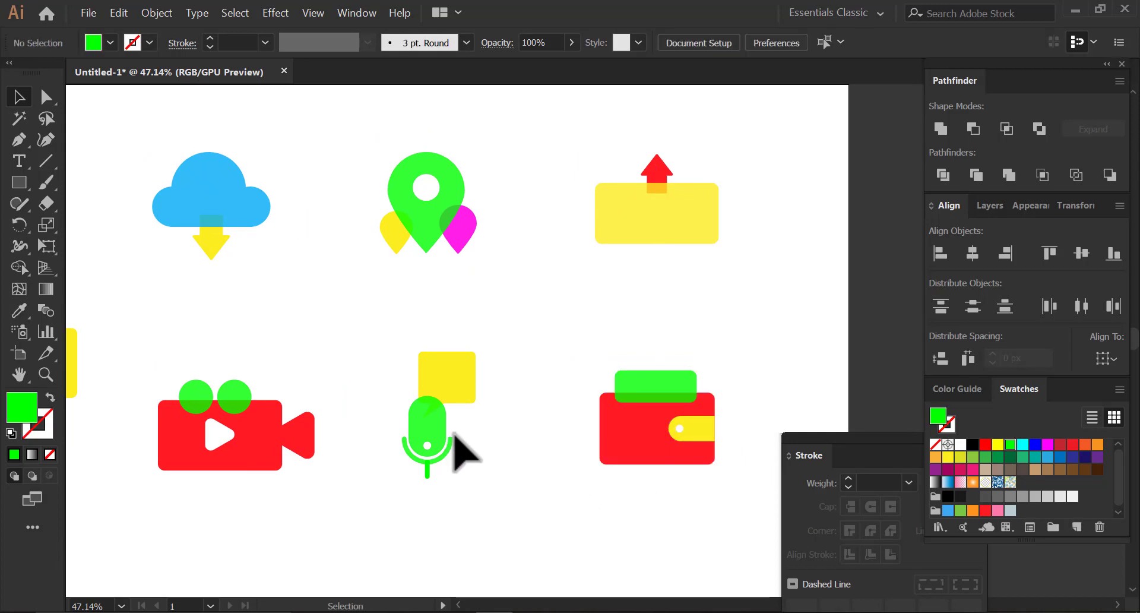
drag(454, 435, 470, 430)
click(664, 436)
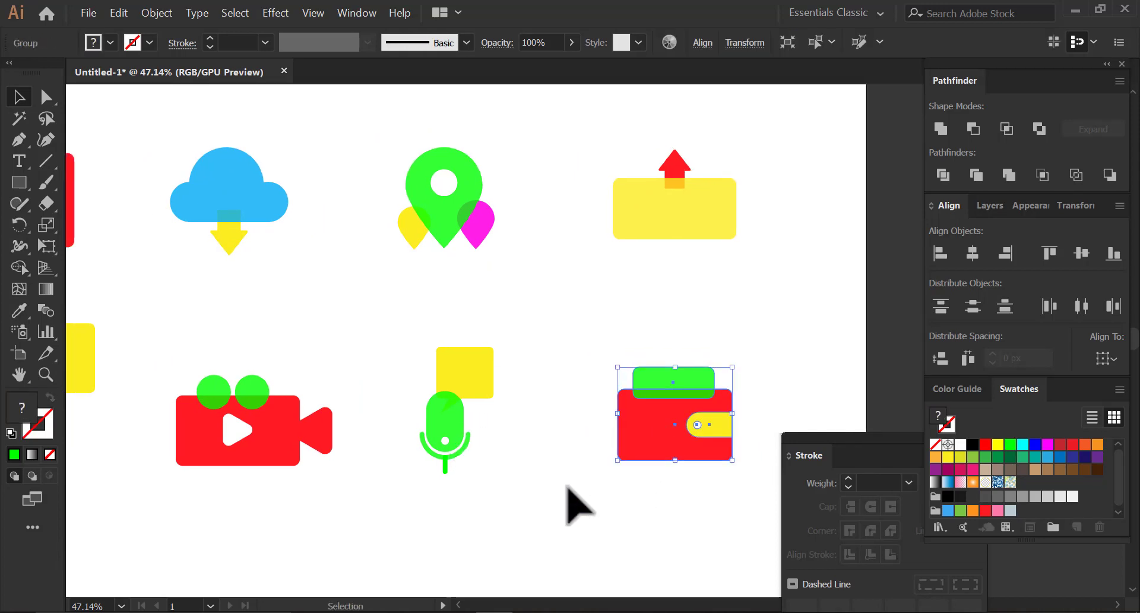
click(502, 504)
drag(364, 435, 498, 439)
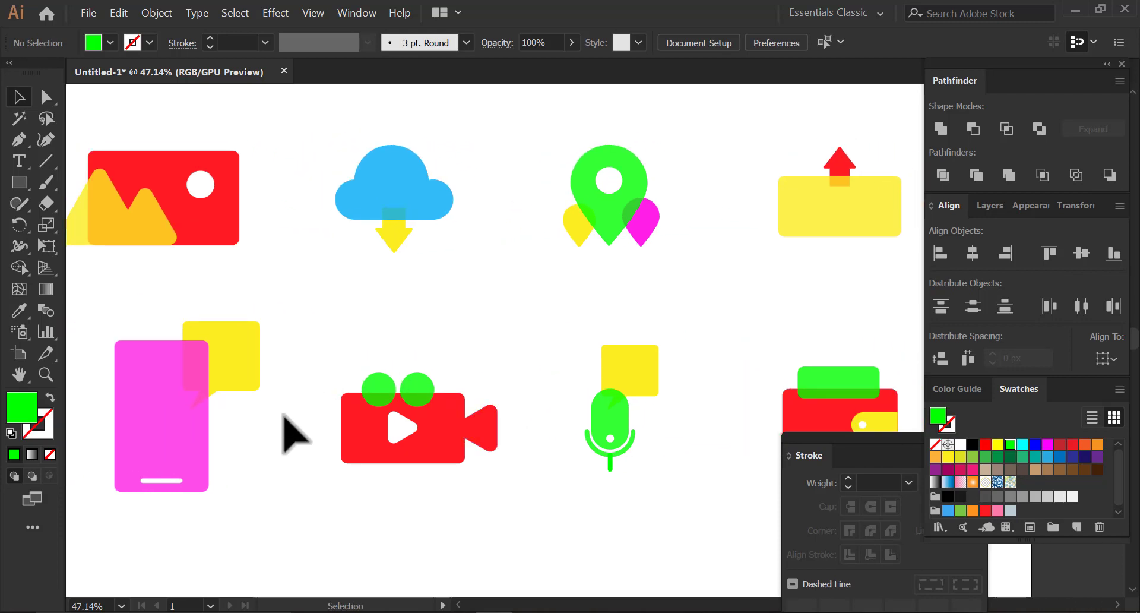
Ungroup the map location icon and recolour its magenta pin with the video camera's red.
click(650, 226)
right_click(646, 218)
click(669, 326)
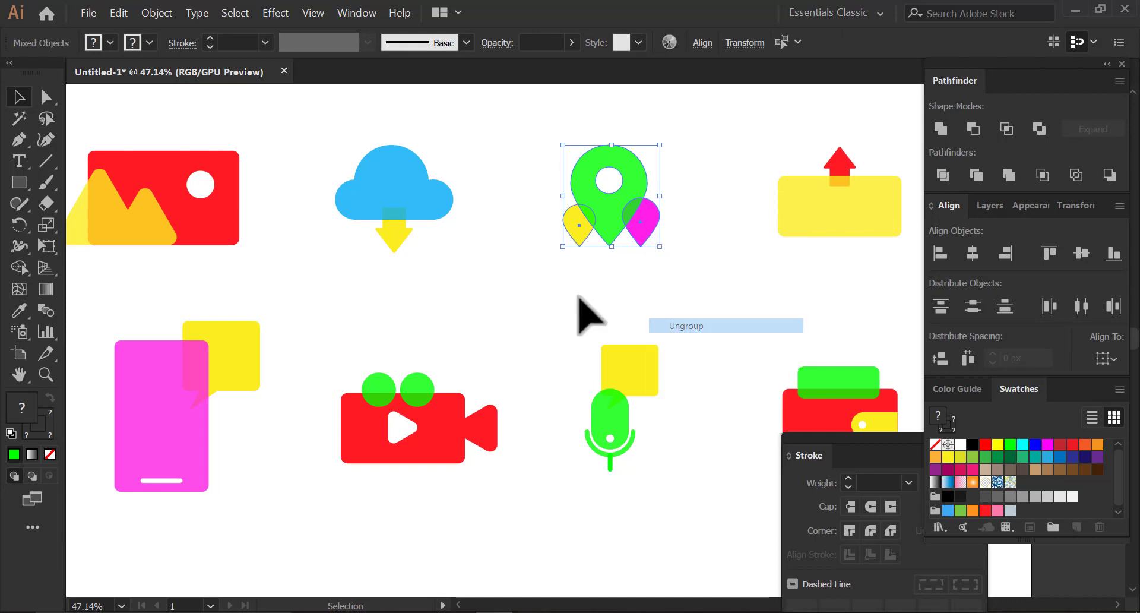
click(586, 310)
click(648, 234)
key(i)
click(360, 425)
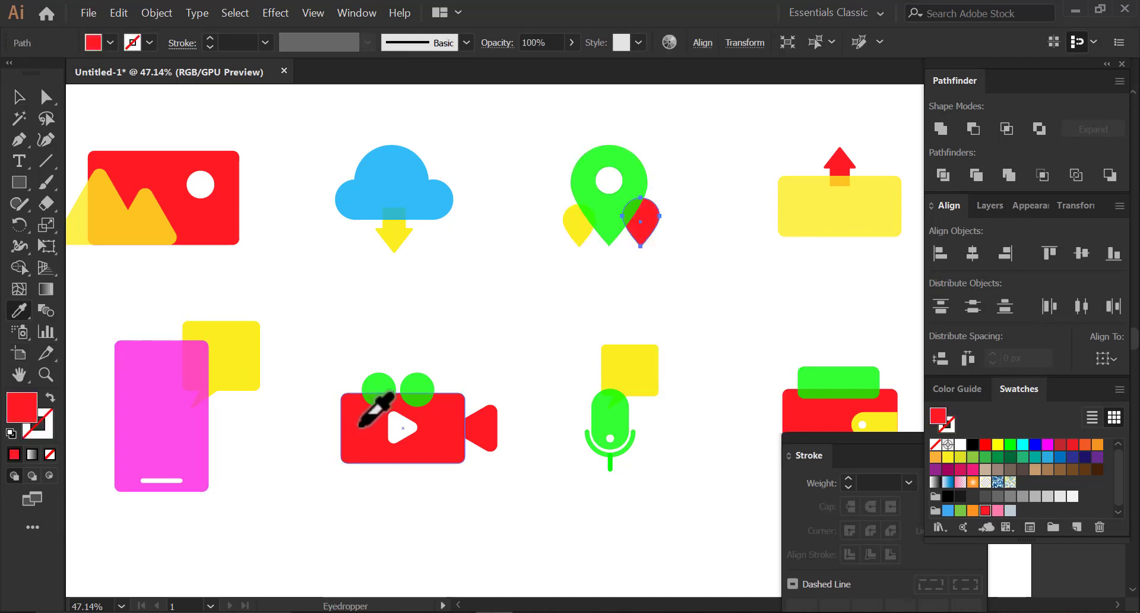
click(389, 300)
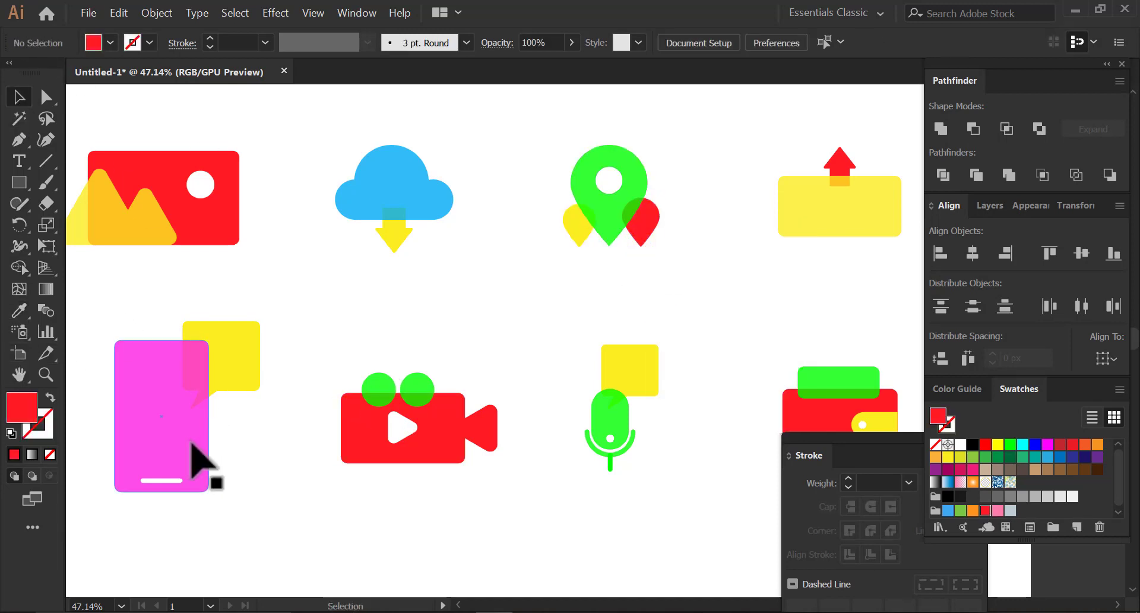
Recolour the magenta phone body with the red sampled from the picture icon.
click(199, 462)
click(20, 310)
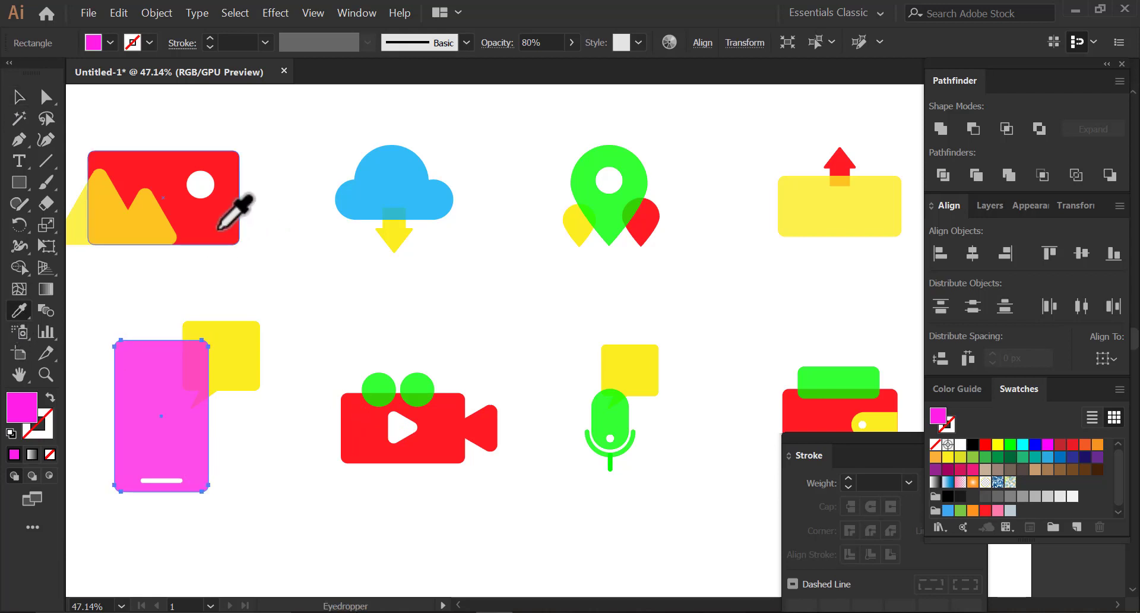
click(205, 215)
click(21, 95)
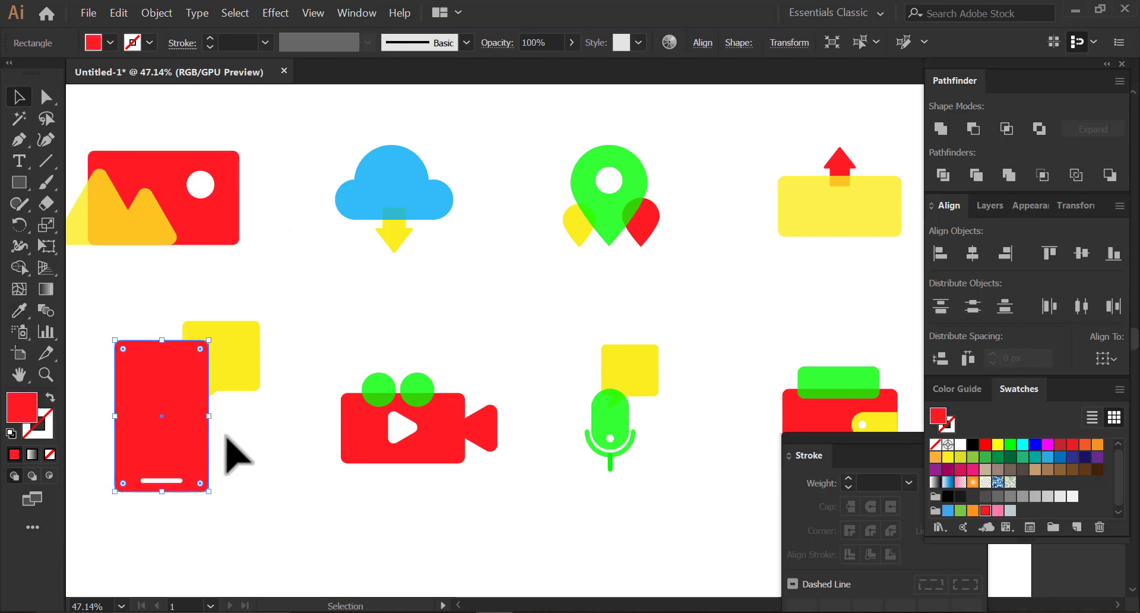
Try an opacity of 80% on the red phone body and undo it.
click(545, 39)
key(Return)
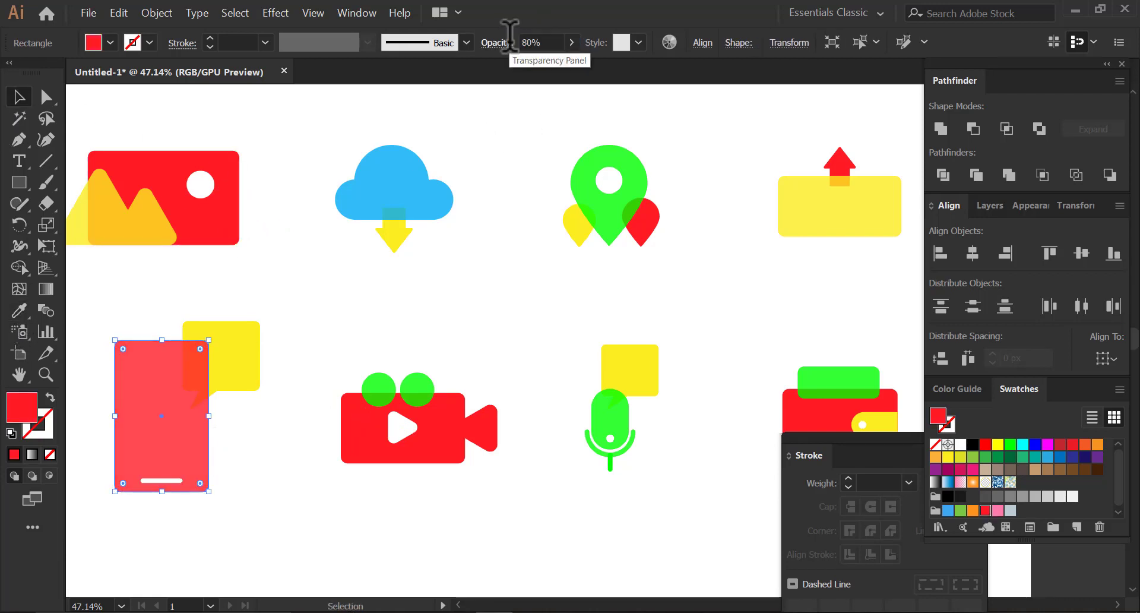
click(294, 392)
key(ctrl+z)
Bring the phone's yellow speech bubble to the front and set its opacity to 80%.
right_click(244, 359)
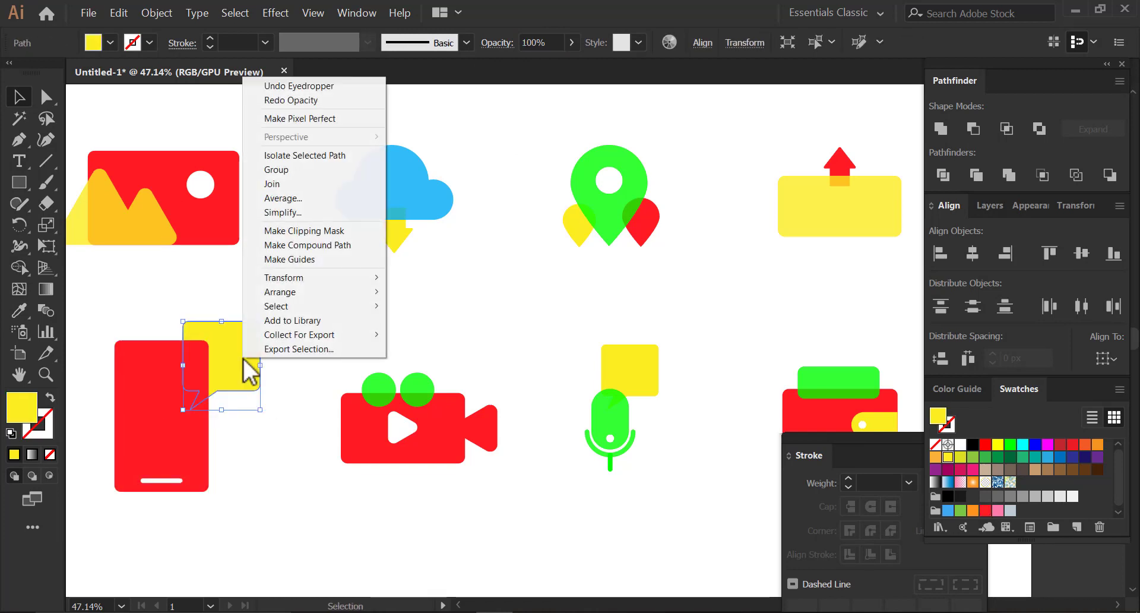
mouse_move(289, 292)
click(440, 292)
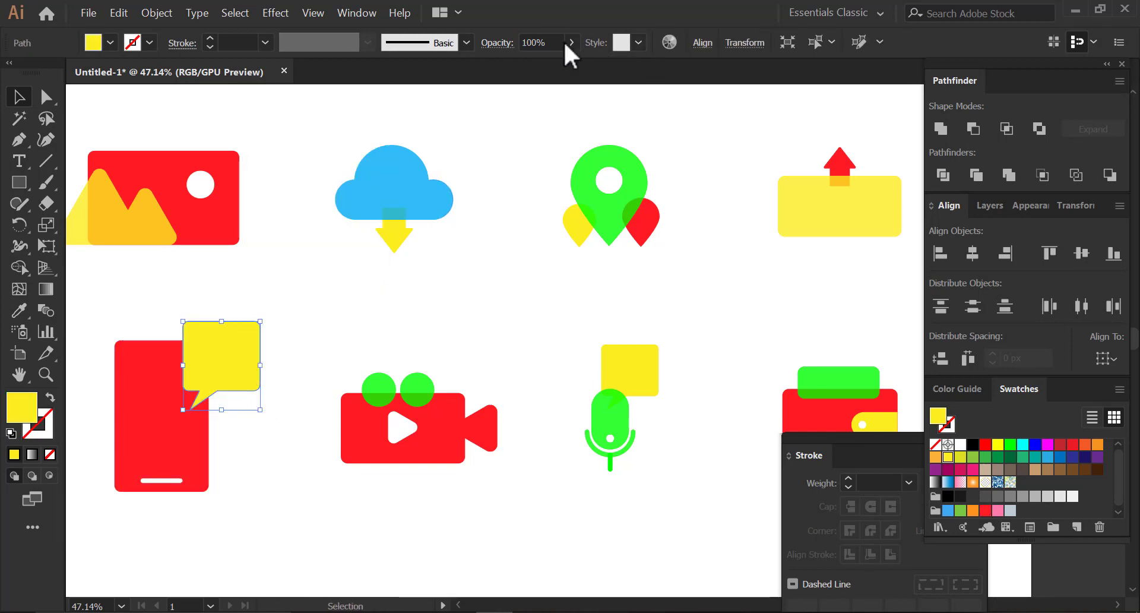
key(Return)
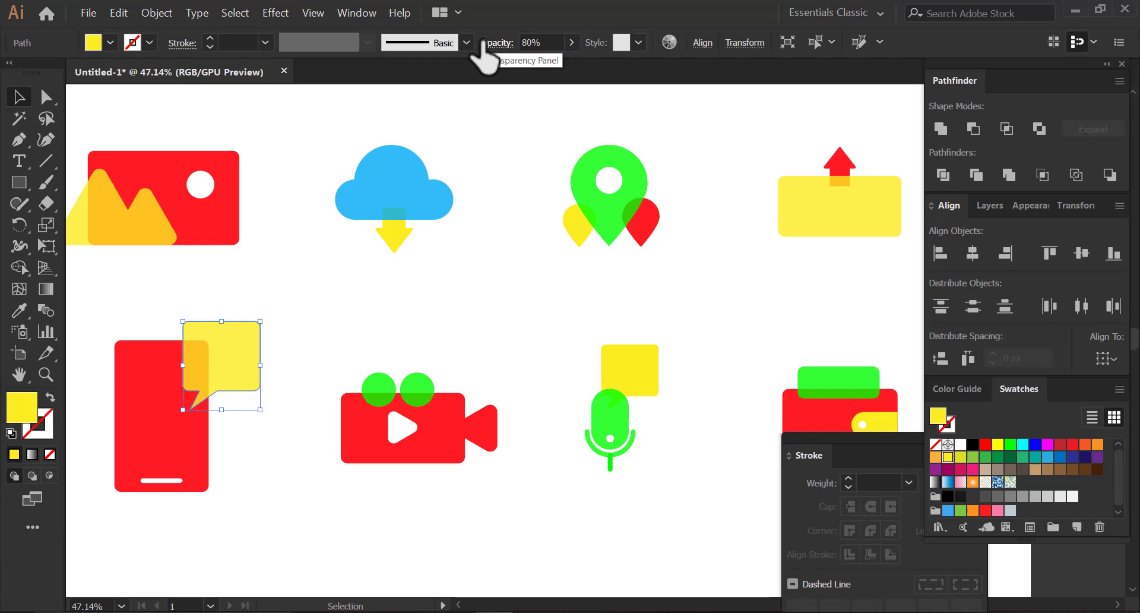
click(315, 309)
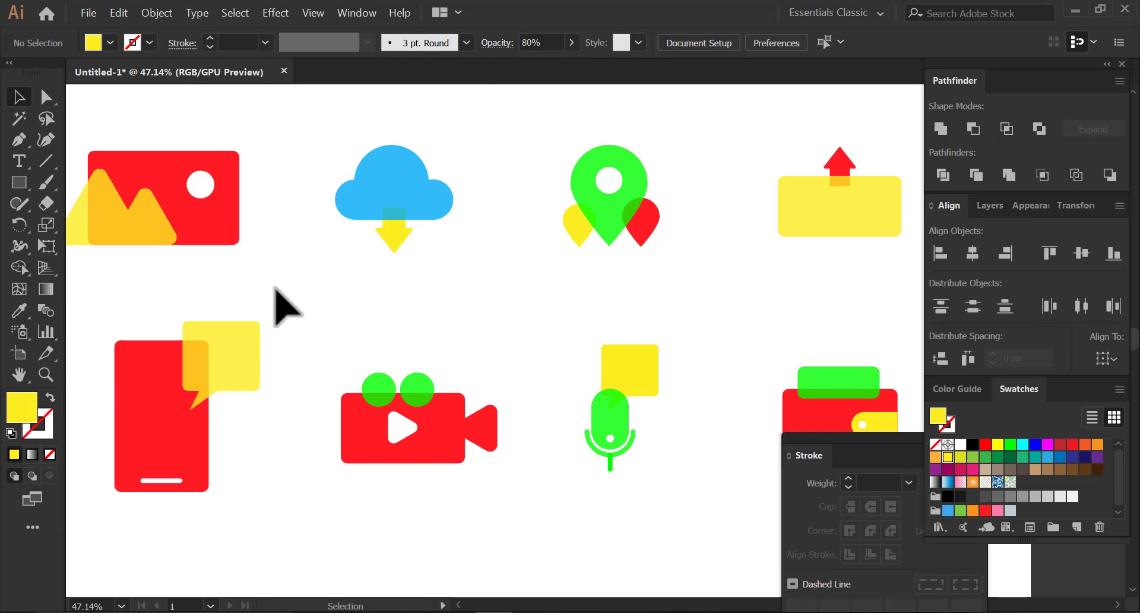
Draw a horizontal line across the upper part of the speech bubble with an 8 pt stroke.
key(z)
drag(184, 365, 302, 443)
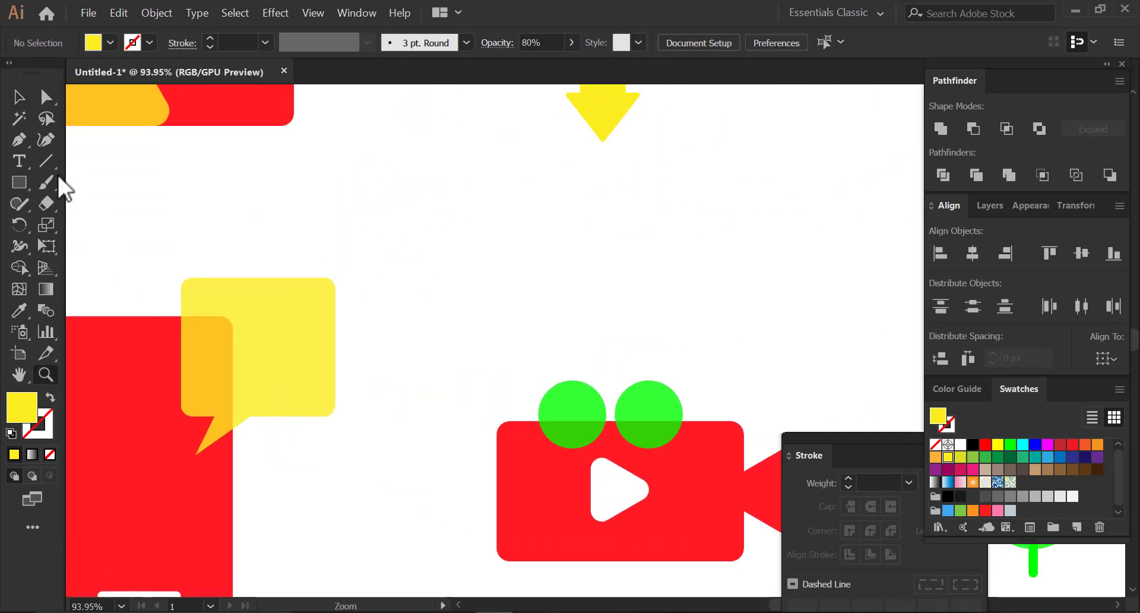
click(46, 160)
drag(203, 310, 316, 325)
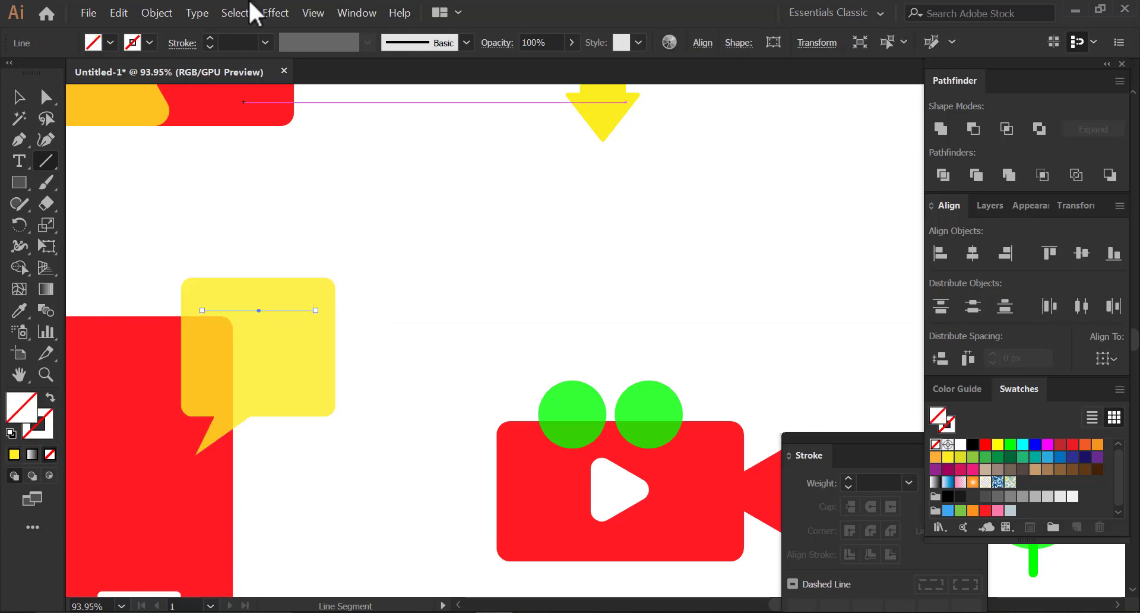
click(237, 41)
text(8)
key(Return)
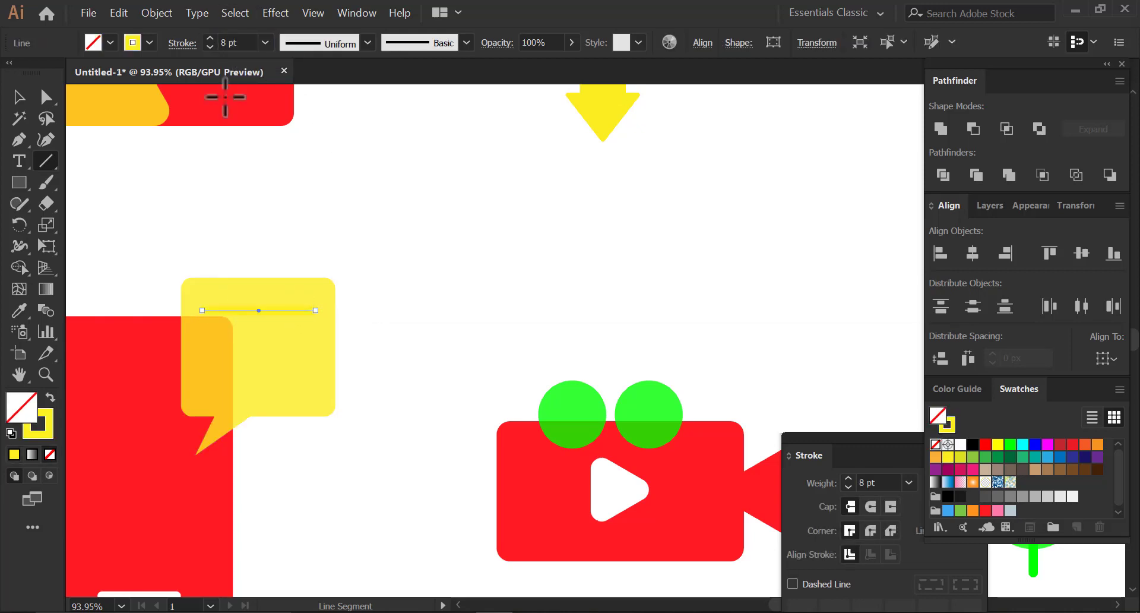
Apply the camera reel's green to the line's stroke with the Eyedropper and restore the weight to 8 pt.
click(19, 96)
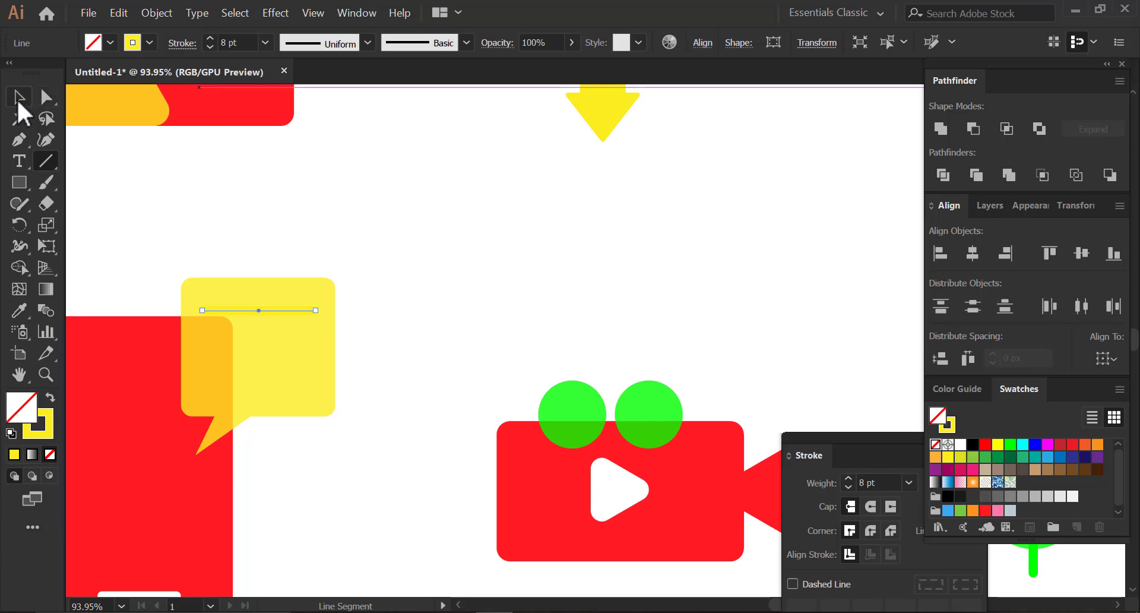
click(51, 432)
key(i)
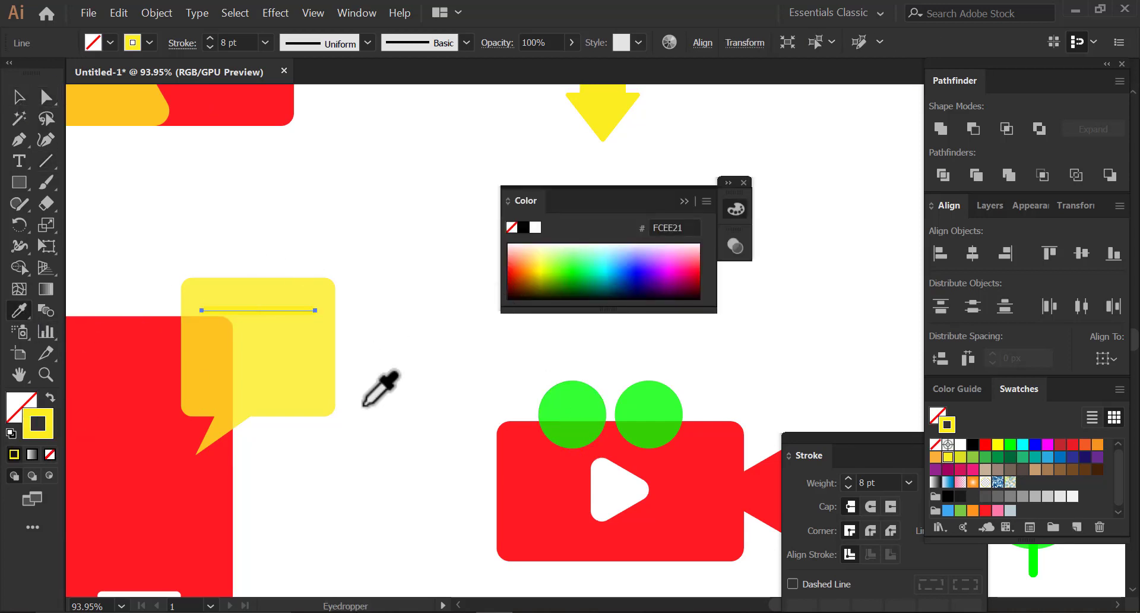
click(571, 405)
click(51, 397)
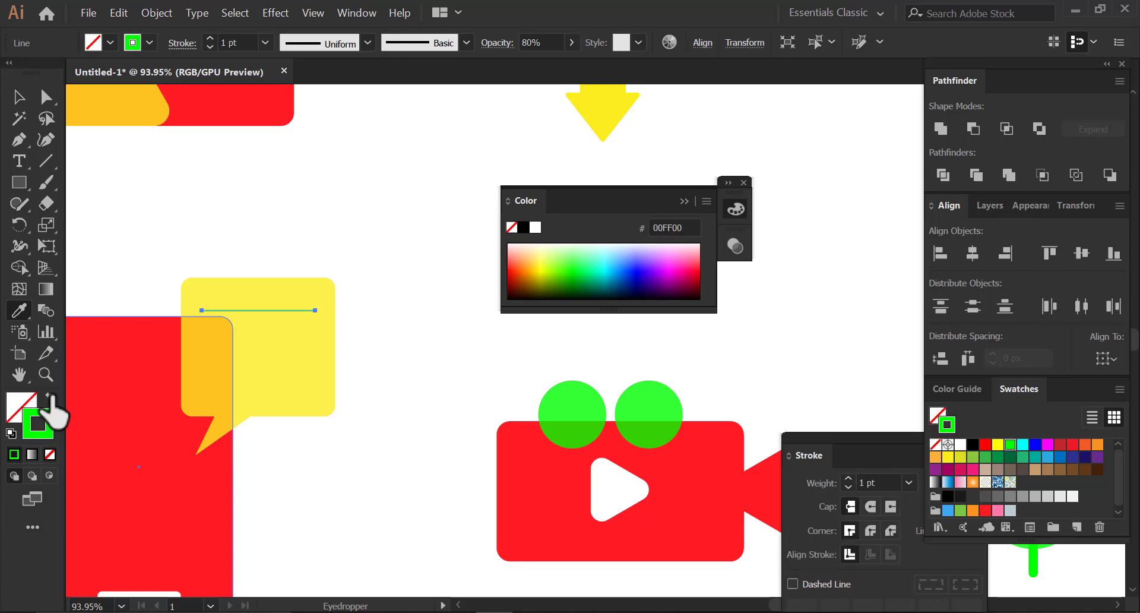
click(19, 96)
text(16)
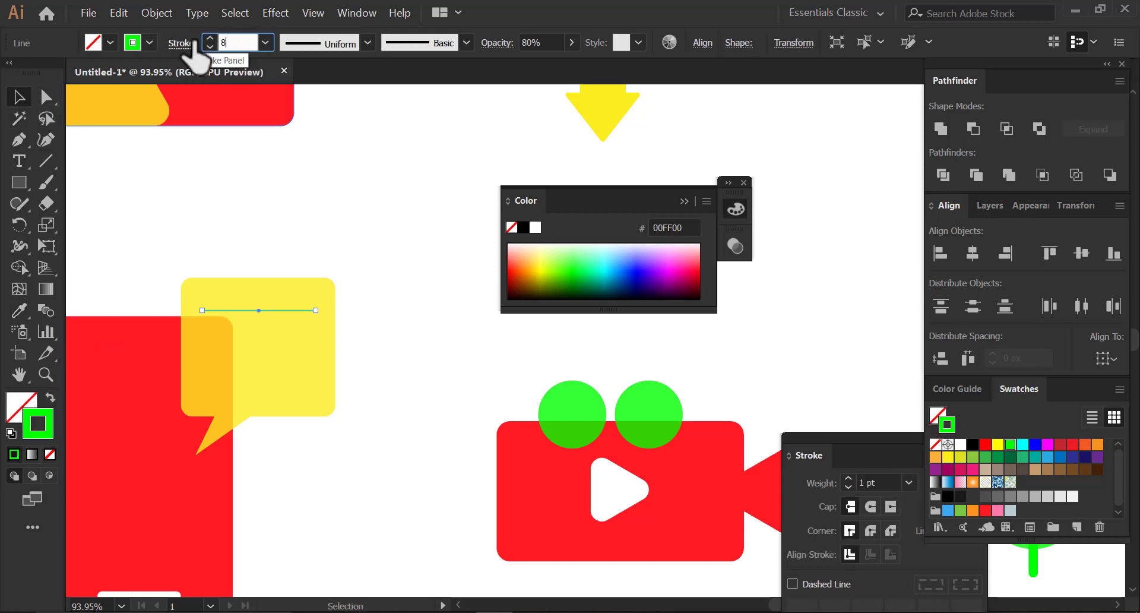
key(Return)
Give the line round caps and copy it downward twice at equal spacing to make three text lines.
click(288, 324)
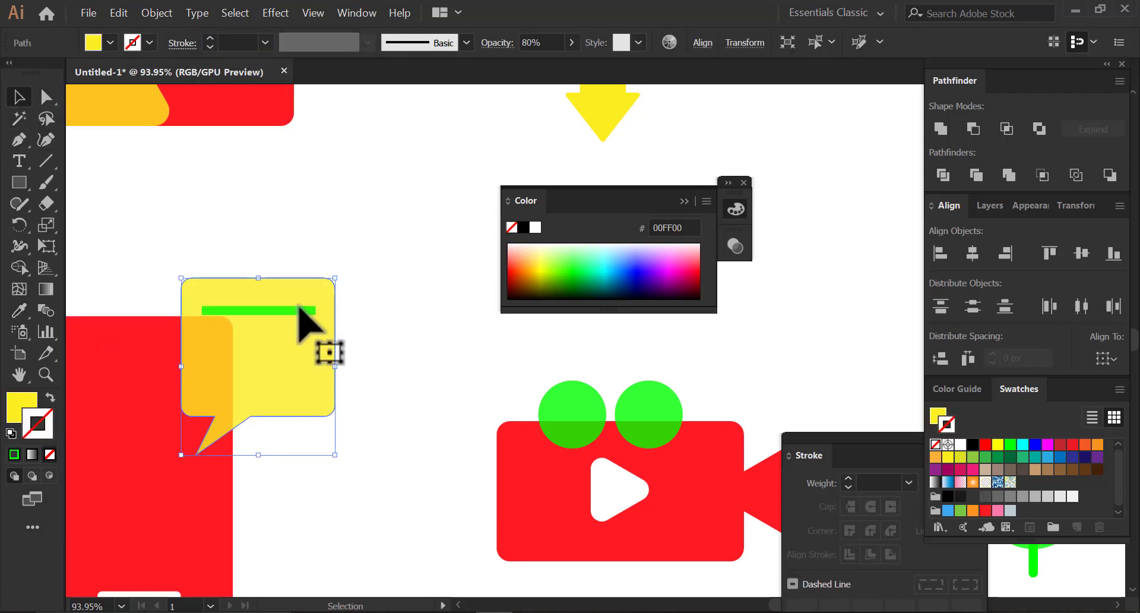
click(298, 309)
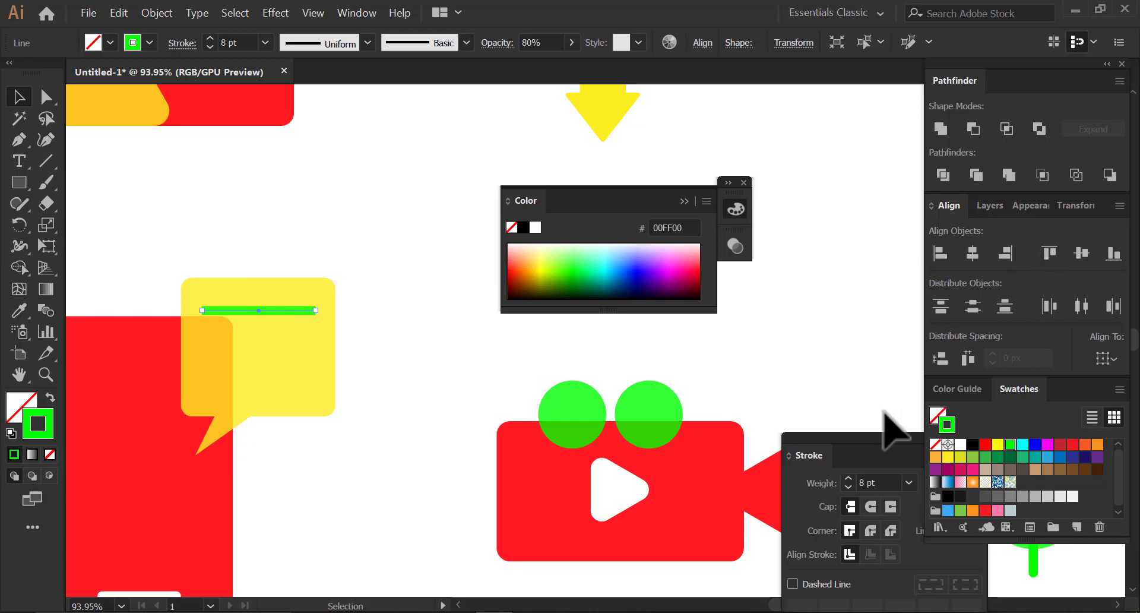
click(869, 505)
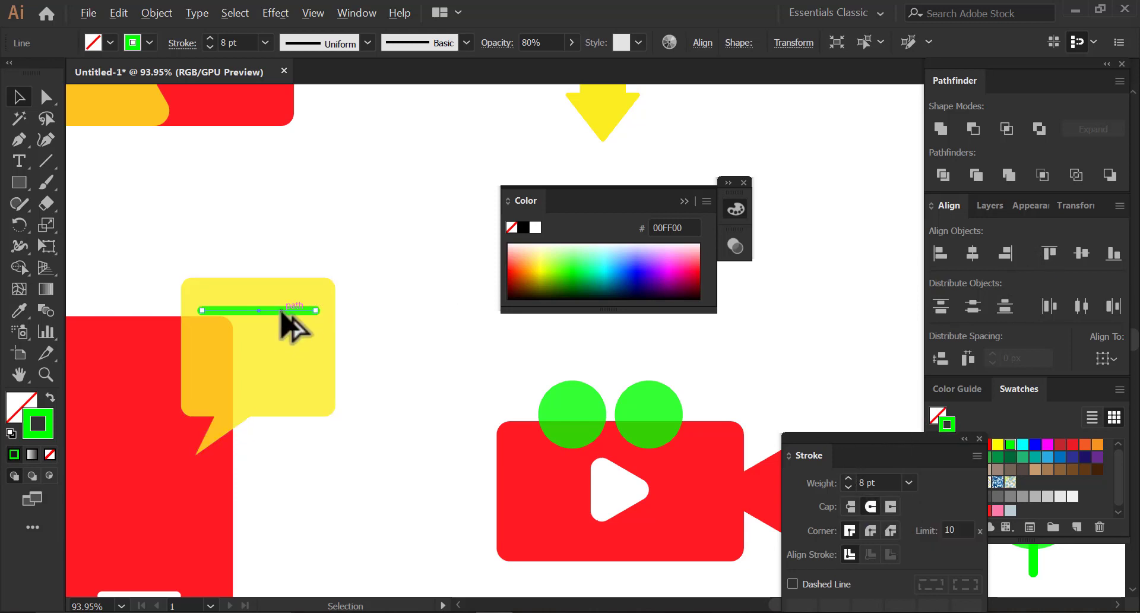
drag(281, 310, 282, 346)
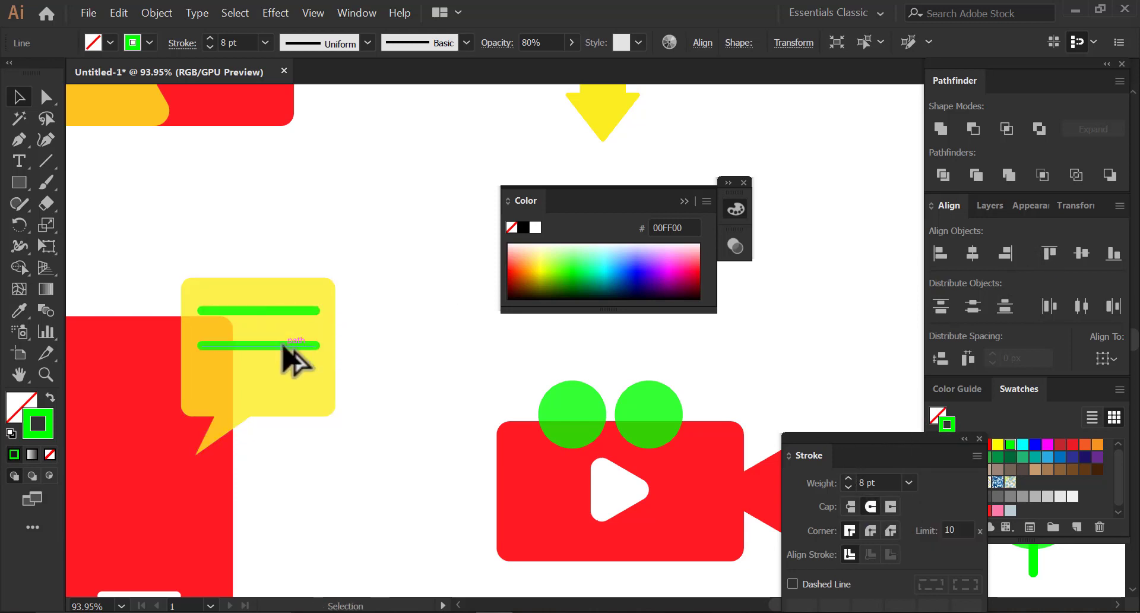
key(ctrl+d)
click(369, 363)
Change the stroke colour of all three lines in the speech bubble to white (FFFFFF).
key(z)
alt+click(454, 357)
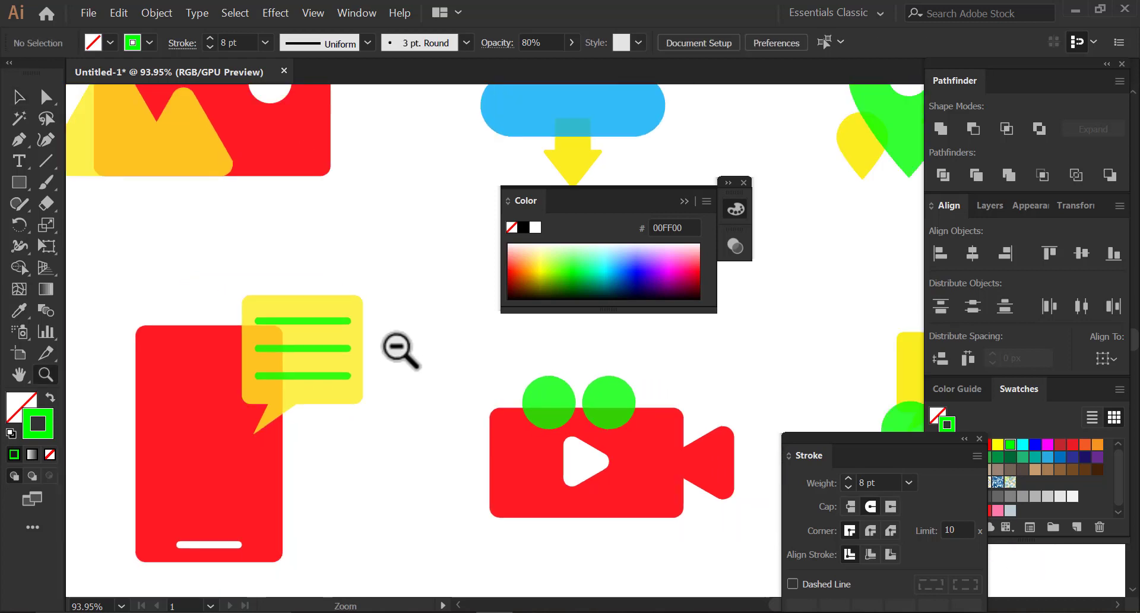
alt+click(400, 350)
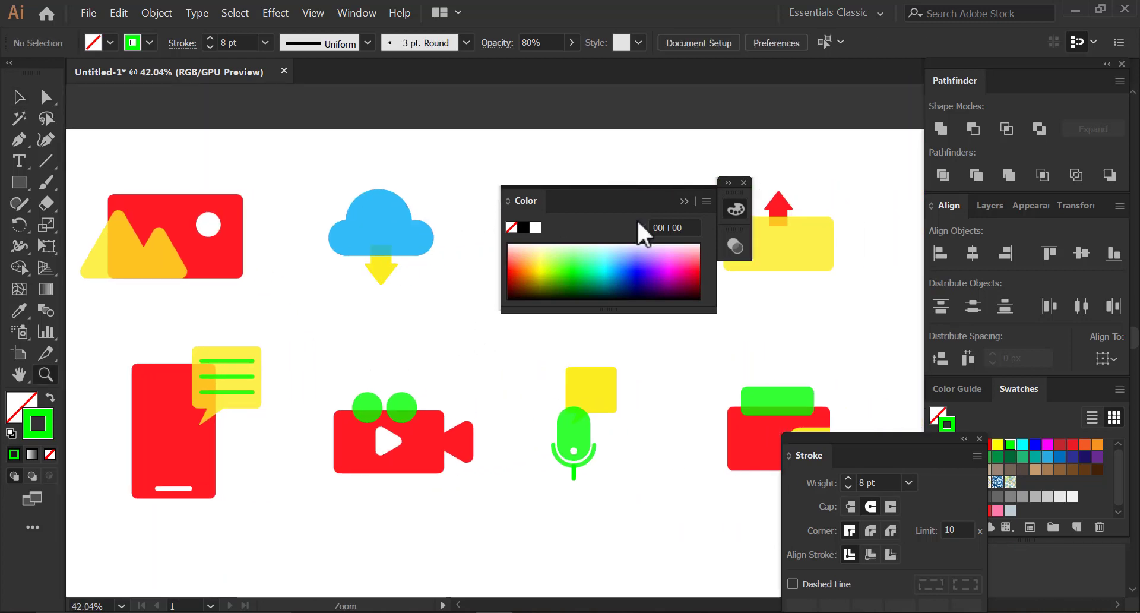
click(684, 201)
click(205, 379)
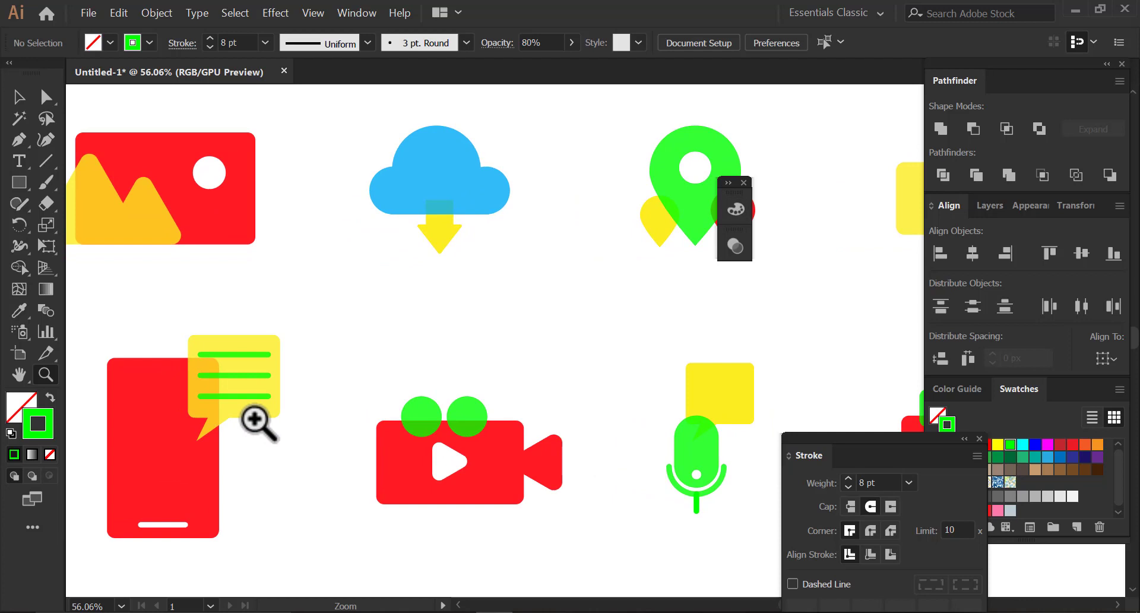
key(v)
click(245, 396)
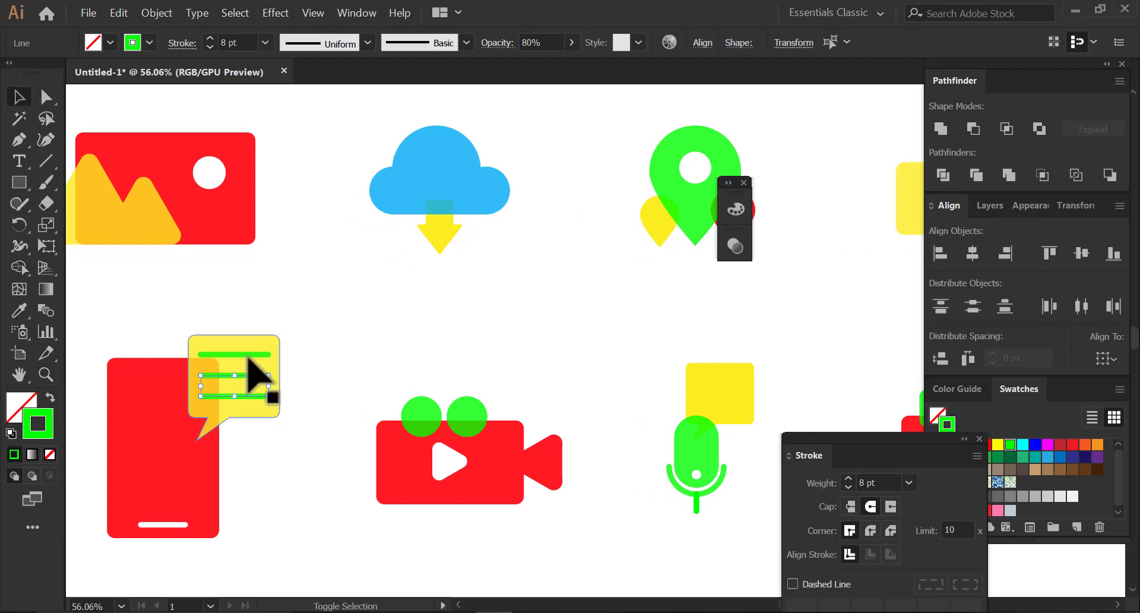
shift+click(248, 355)
double_click(48, 416)
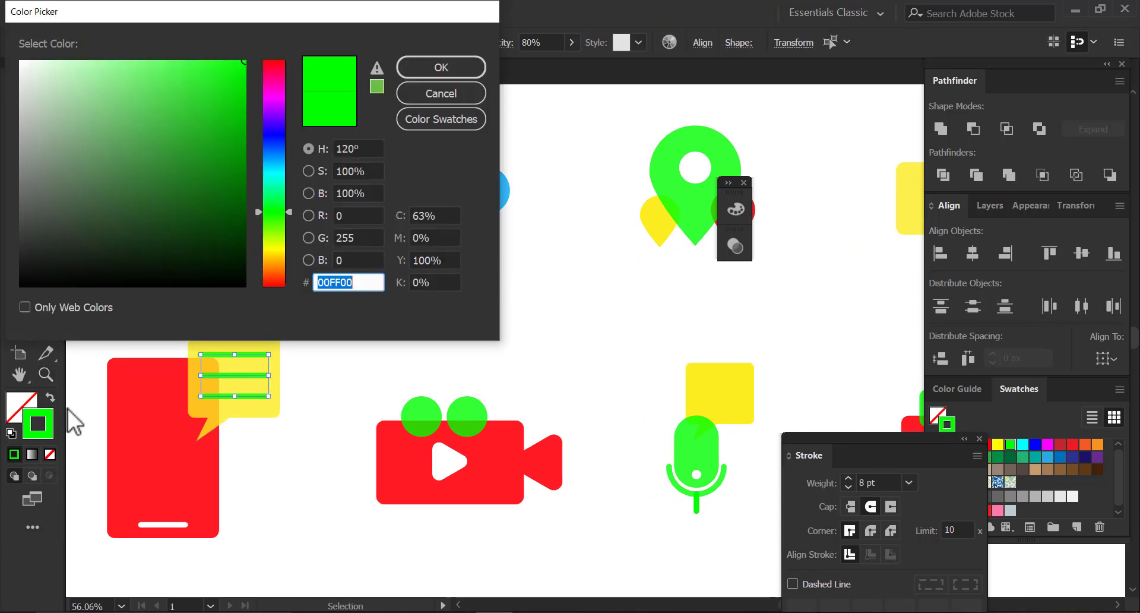
drag(33, 74, 18, 60)
click(421, 68)
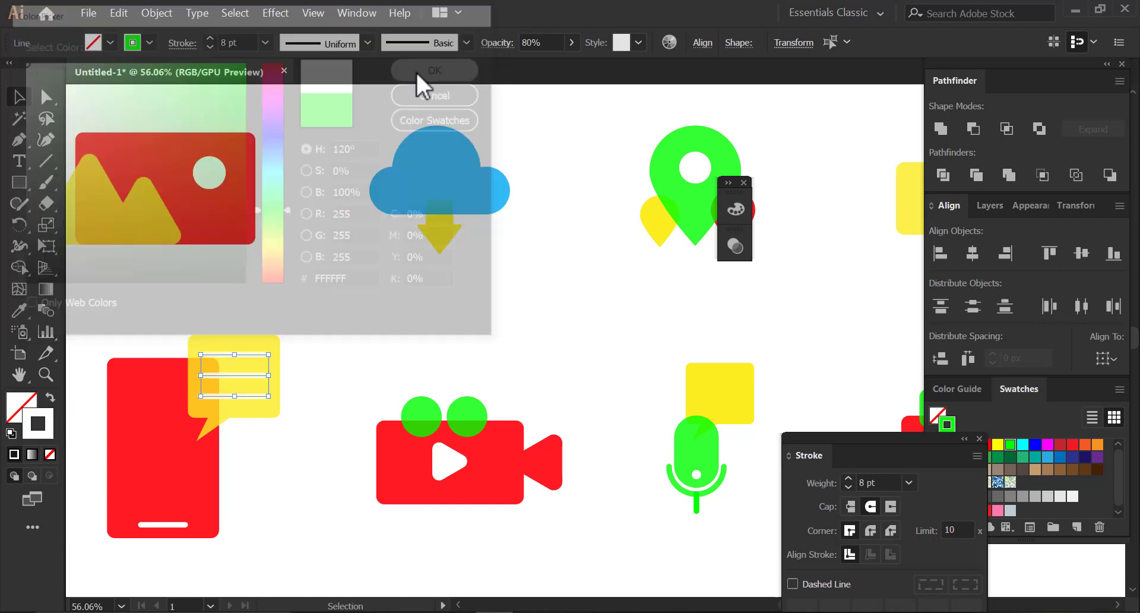
click(344, 344)
Duplicate the phone's yellow speech bubble, placing the copy to its right and partly overlapping it.
drag(318, 308, 333, 346)
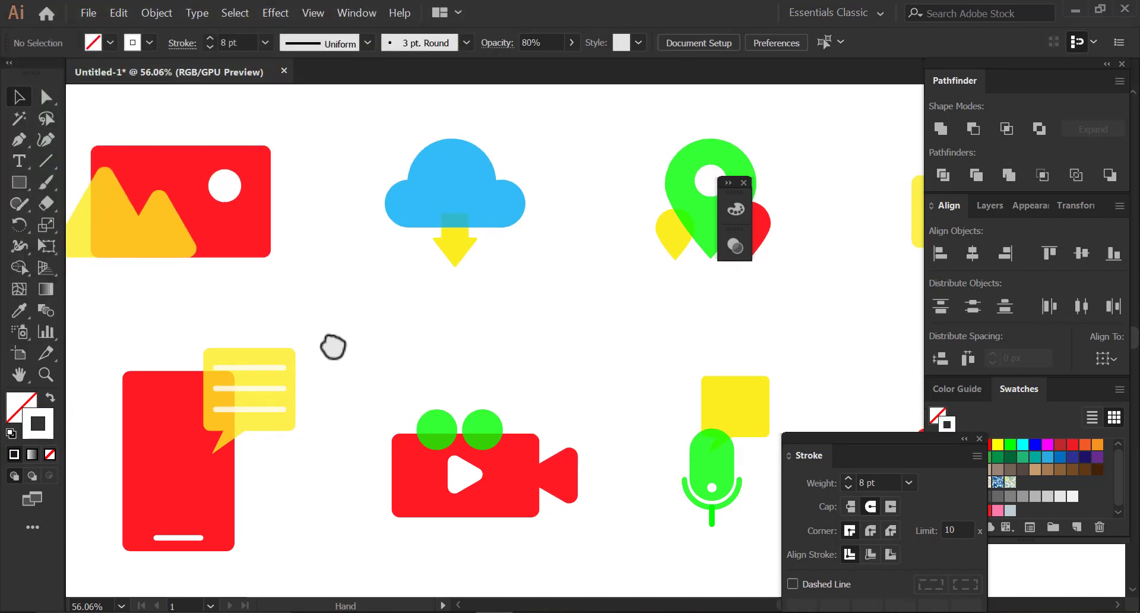
key(z)
click(287, 356)
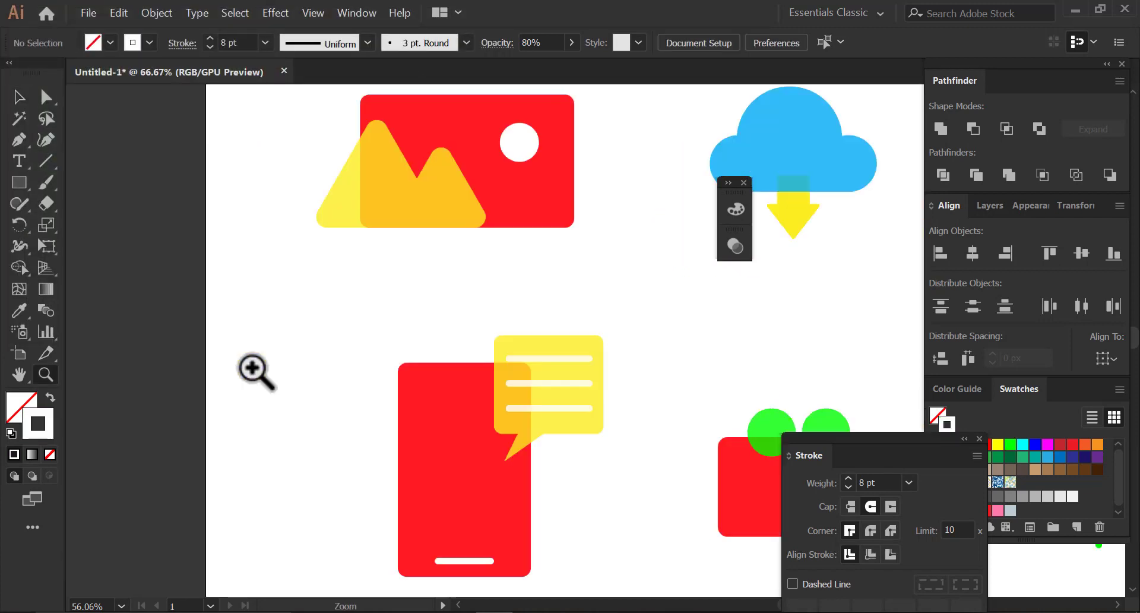
drag(253, 368, 80, 364)
drag(518, 378, 485, 381)
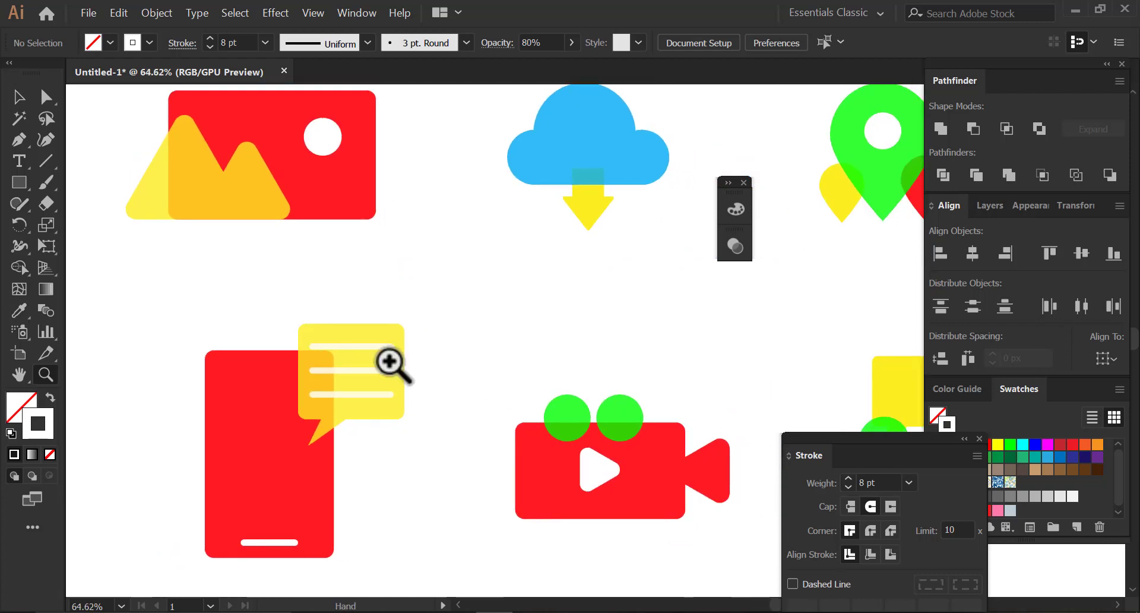
drag(391, 367, 396, 373)
drag(472, 405, 430, 411)
drag(423, 413, 403, 385)
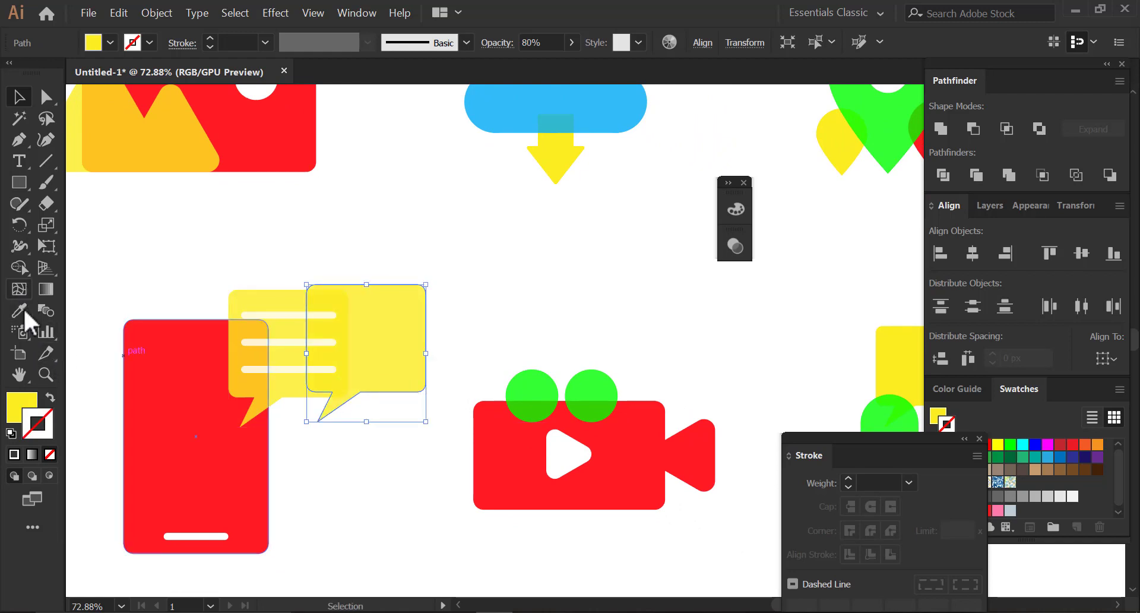
Recolour the duplicated speech bubble with the green sampled from the video camera's reel.
click(22, 311)
click(516, 398)
click(18, 96)
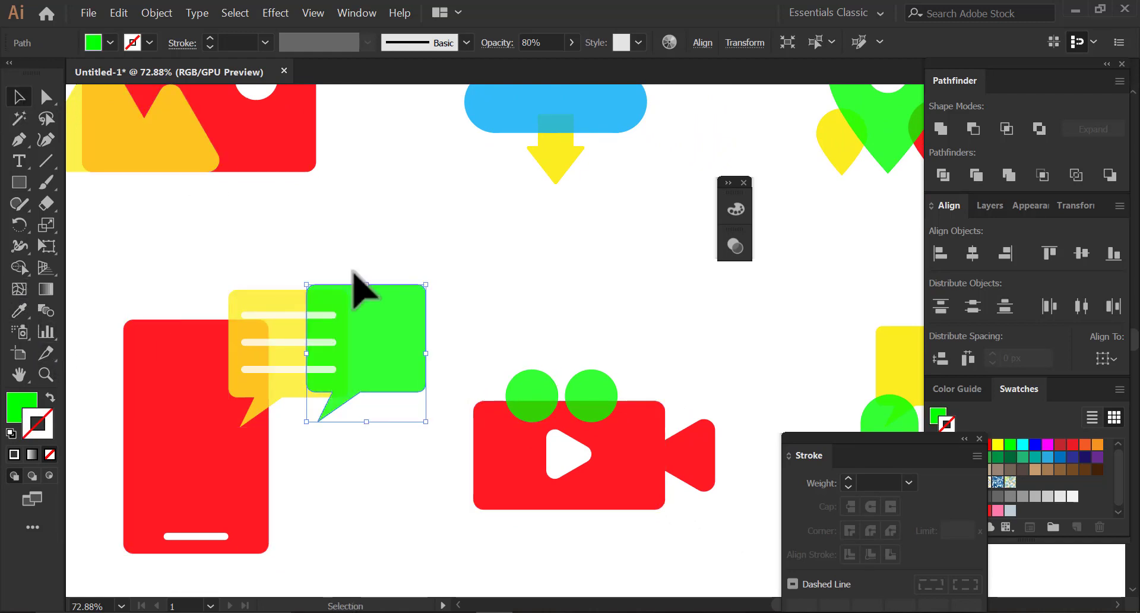
Scale the green speech bubble down and place it above the phone, overlapping the yellow bubble's upper-left corner.
drag(426, 286, 392, 324)
click(450, 322)
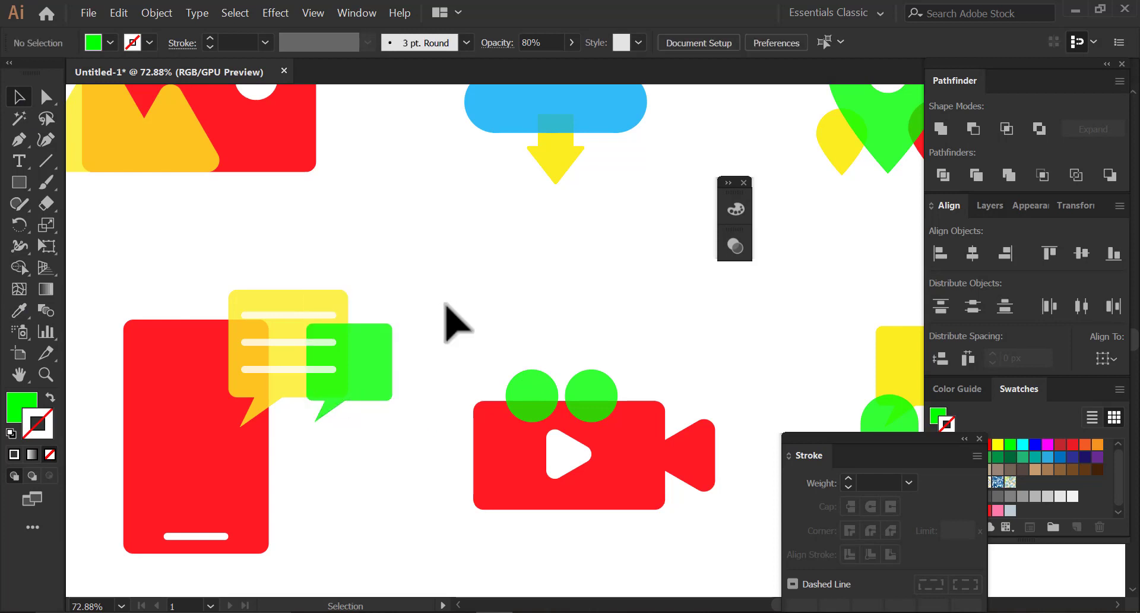
drag(380, 368, 272, 295)
click(376, 407)
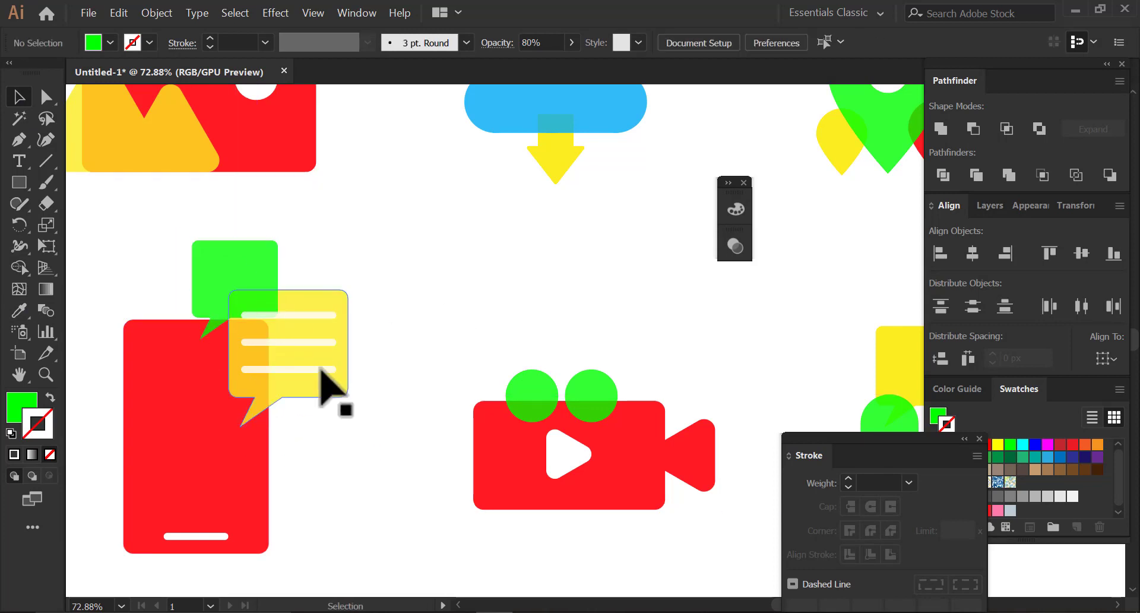
Group the yellow speech bubble with its three white text lines and bring the group to the front.
click(322, 370)
shift+click(326, 318)
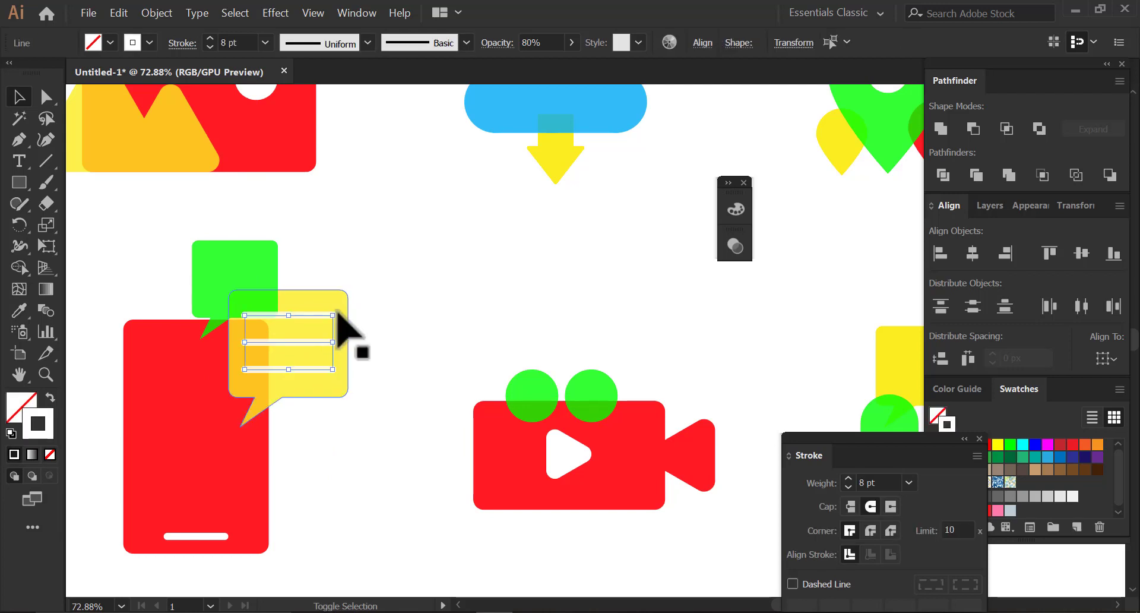
right_click(343, 308)
mouse_move(403, 493)
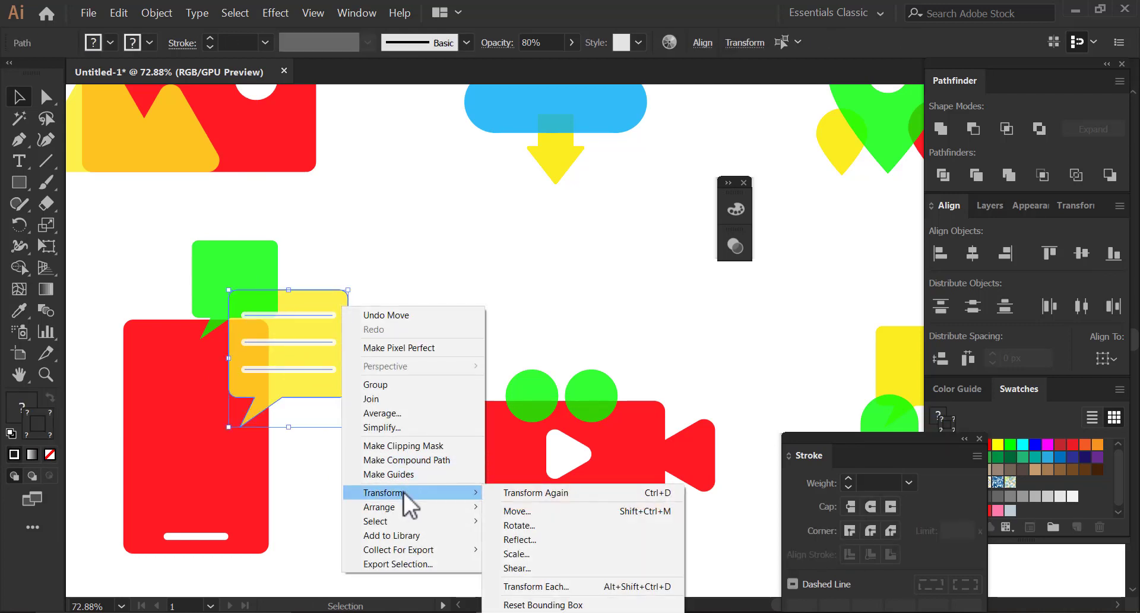
click(390, 384)
right_click(330, 346)
click(523, 503)
click(392, 346)
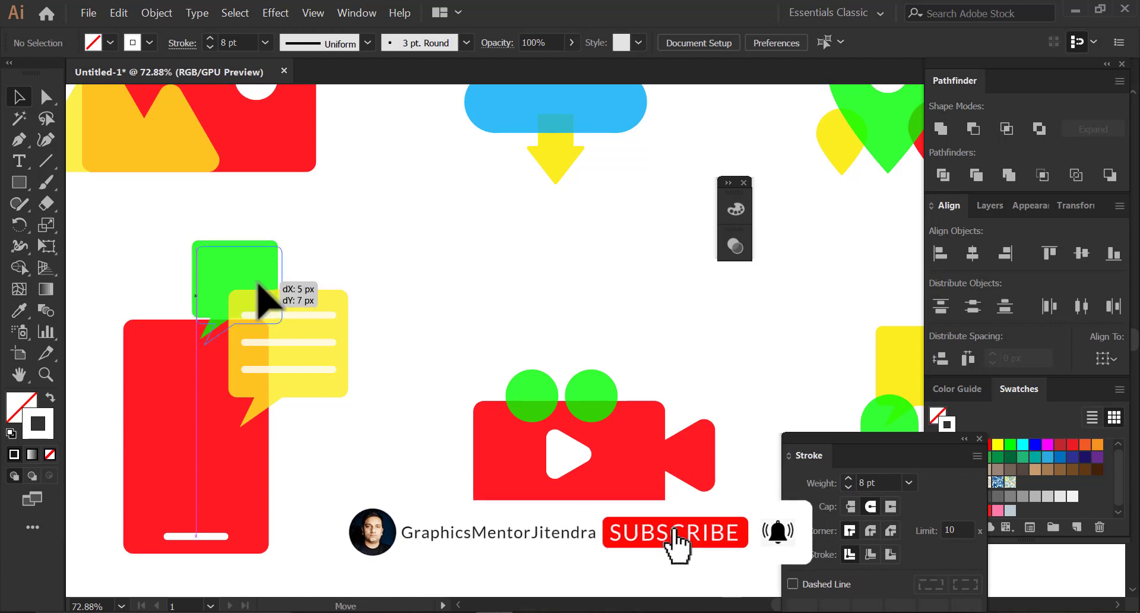
Shift the green speech bubble slightly up and right, and bring the yellow bubble group in front of it.
drag(259, 283, 273, 275)
click(301, 326)
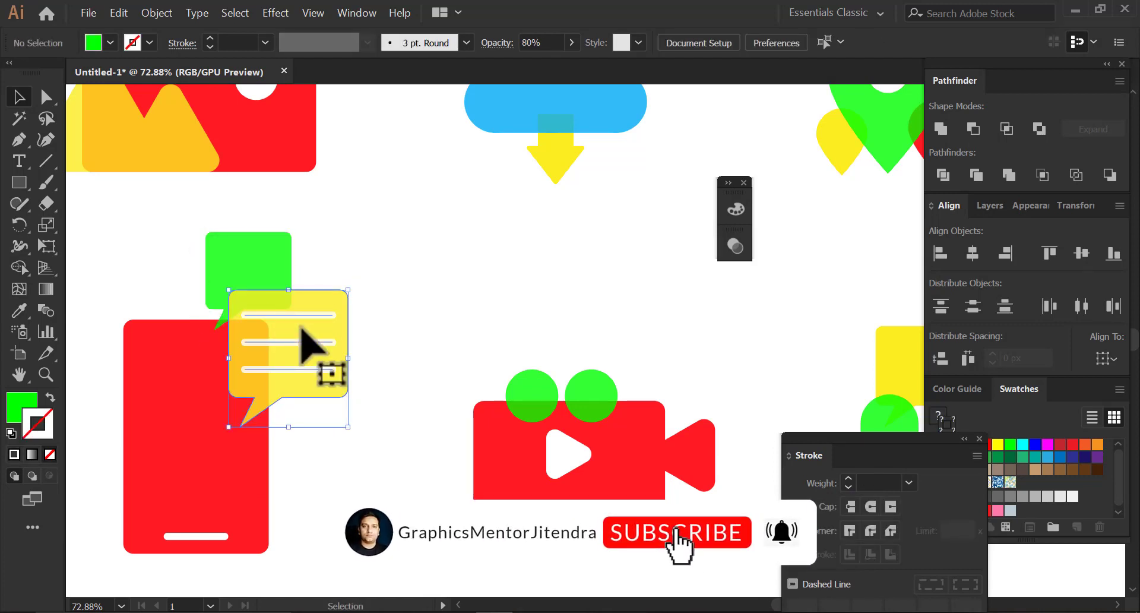
right_click(304, 326)
mouse_move(332, 473)
click(505, 484)
click(426, 365)
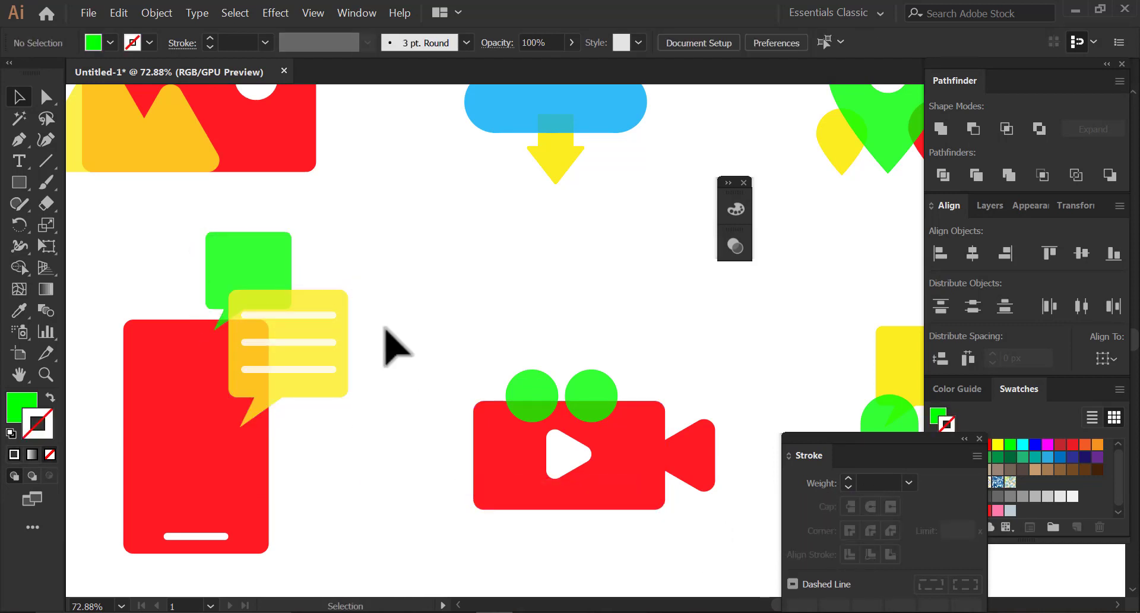
Review all eight icons together on the artboard and close the floating Stroke and collapsed colour panels.
drag(394, 338, 318, 344)
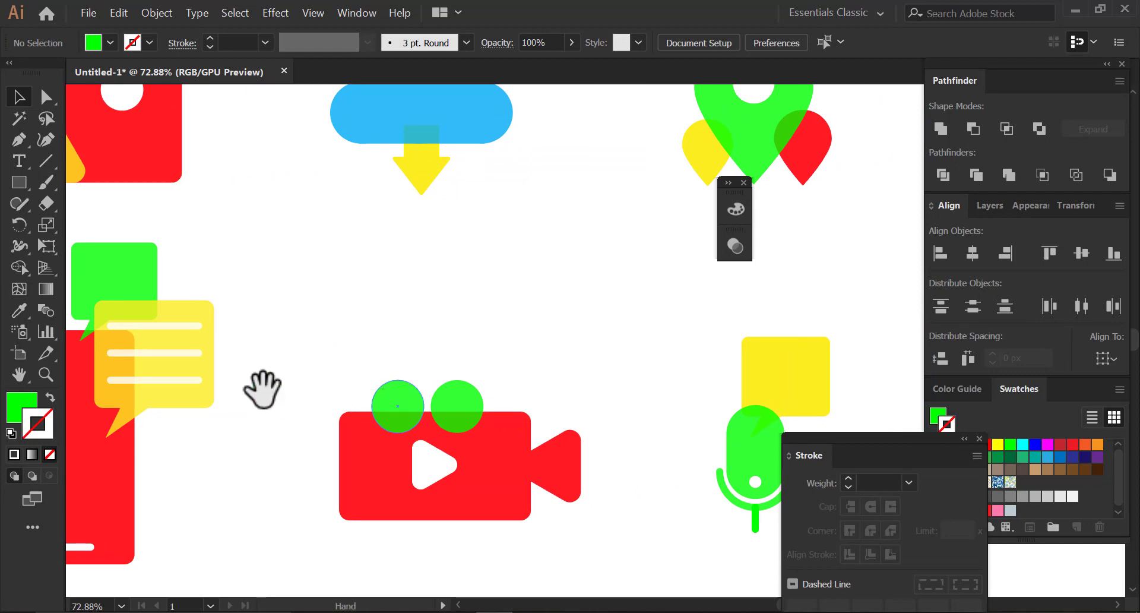
drag(262, 386, 232, 377)
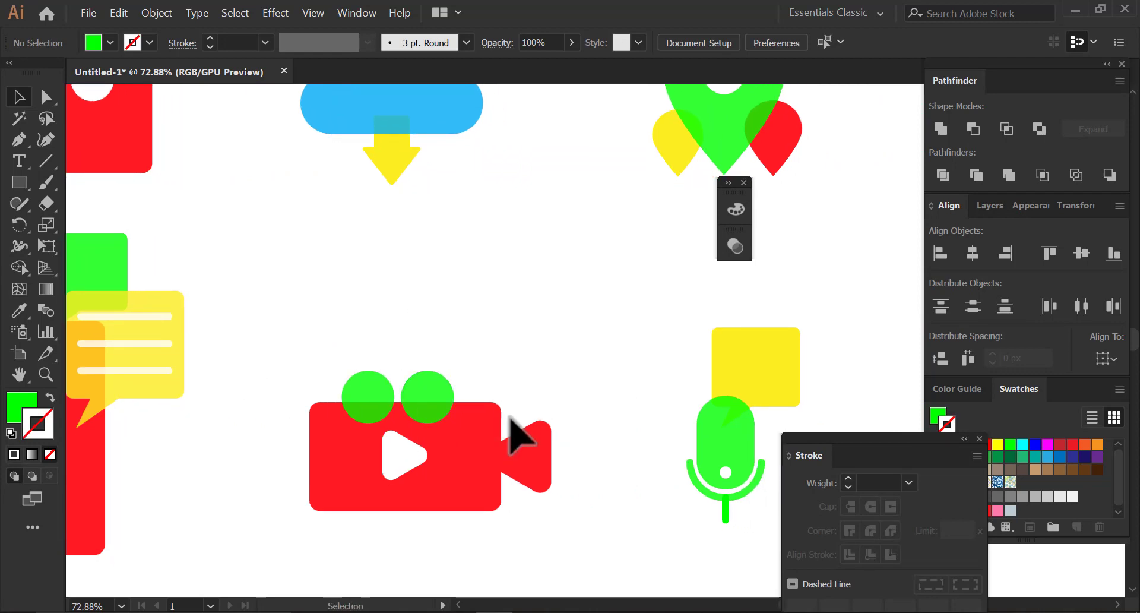
mouse_move(511, 436)
mouse_down()
mouse_move(521, 422)
mouse_move(510, 431)
mouse_up()
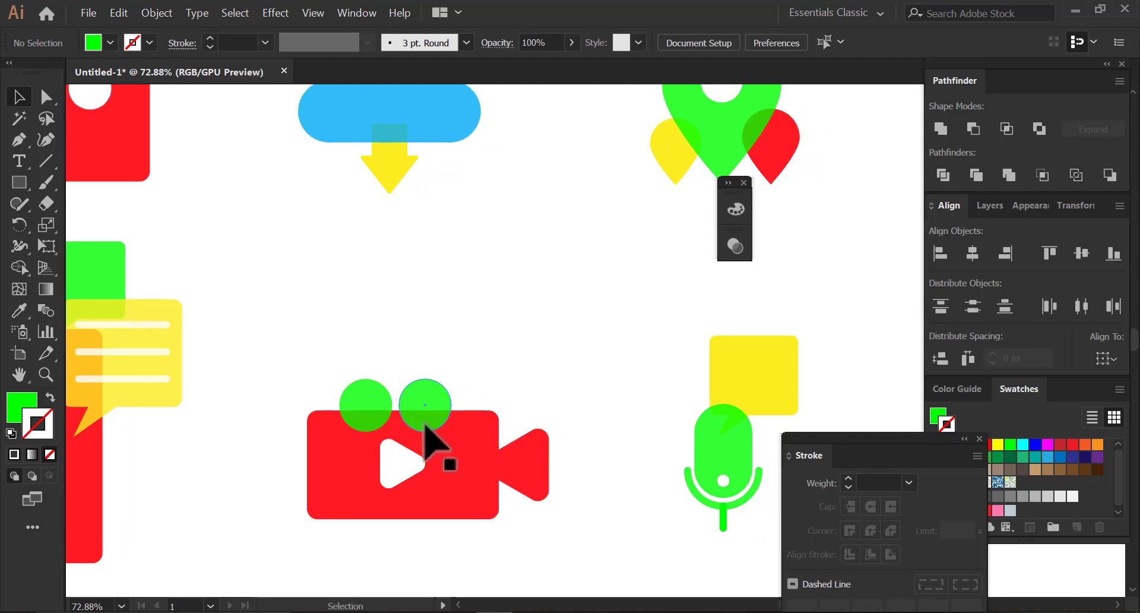
key(z)
drag(632, 379, 491, 389)
drag(494, 392, 192, 391)
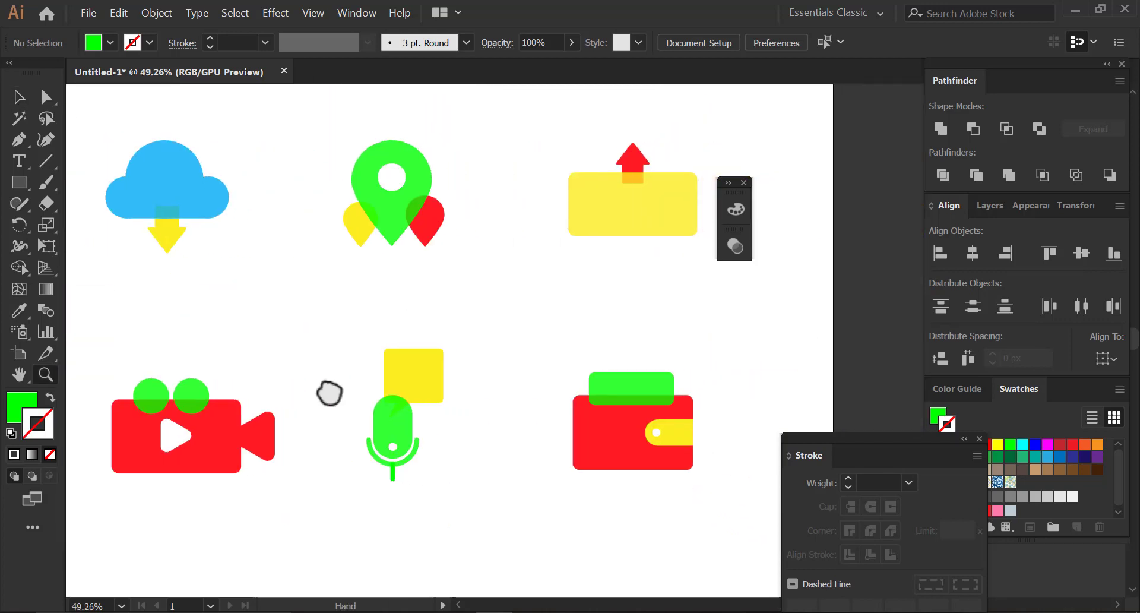
drag(303, 378, 497, 322)
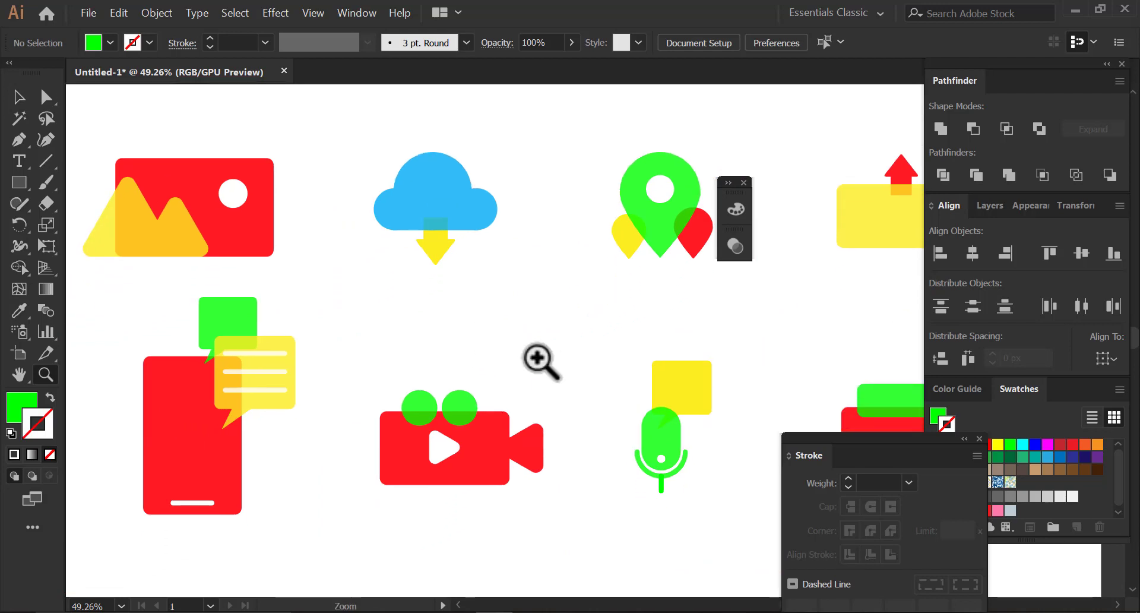
drag(543, 358, 474, 448)
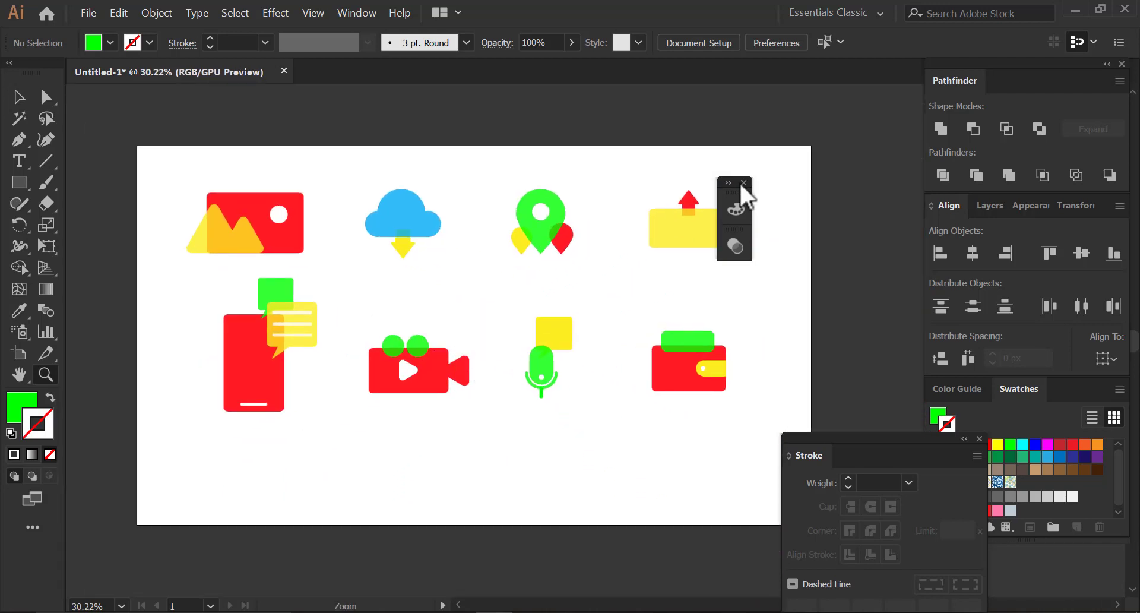
click(979, 439)
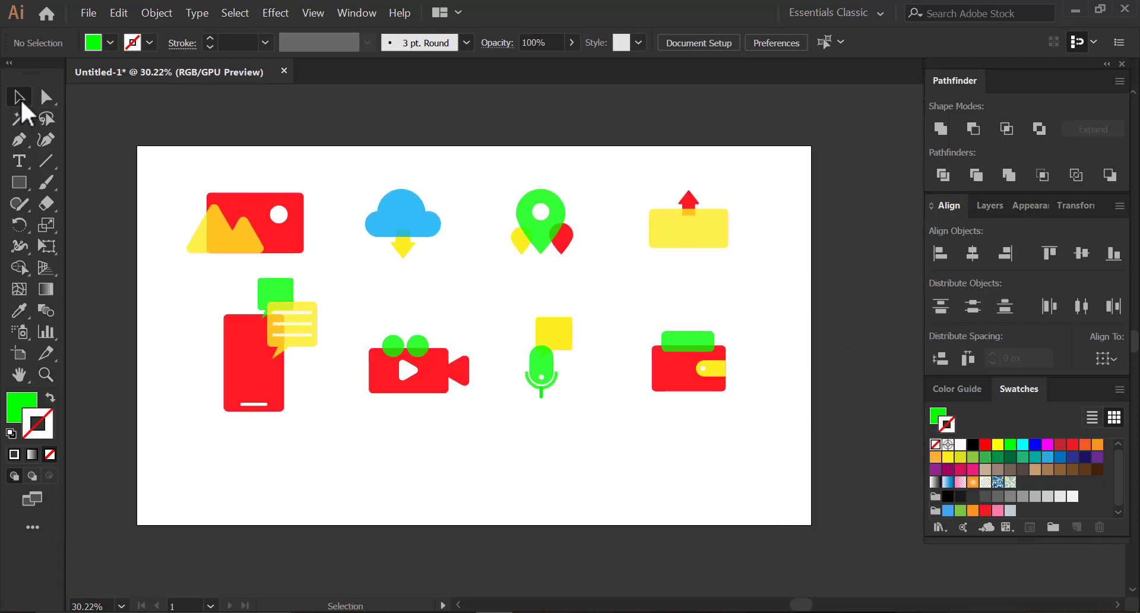